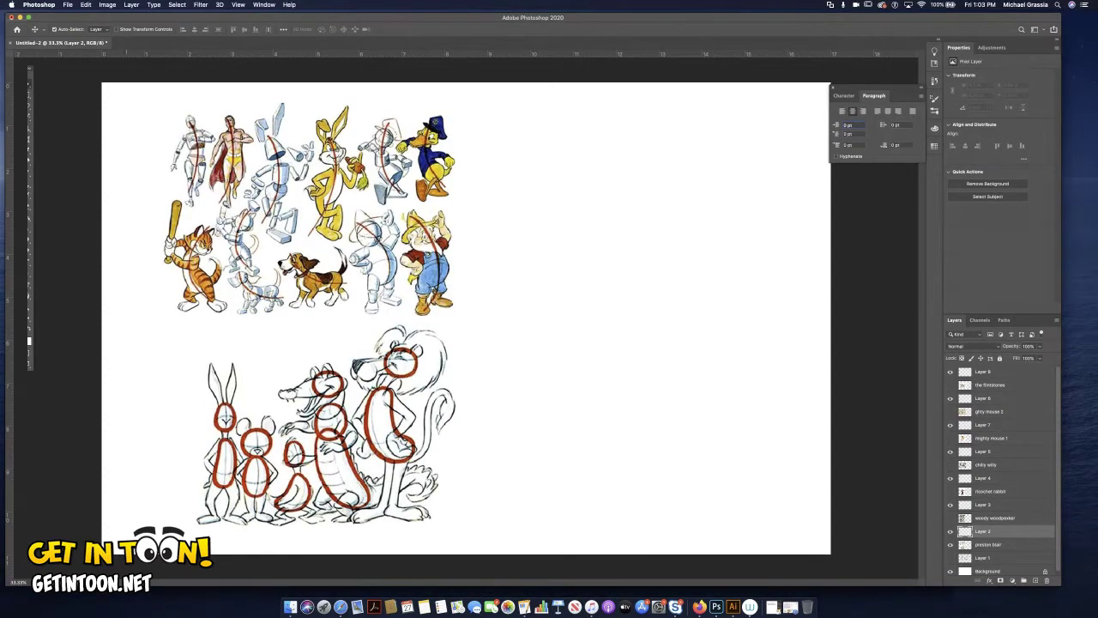
- Sketch a head circle with the Brush tool in the blank area beside the lion reference
{"action": "key", "text": "b"}
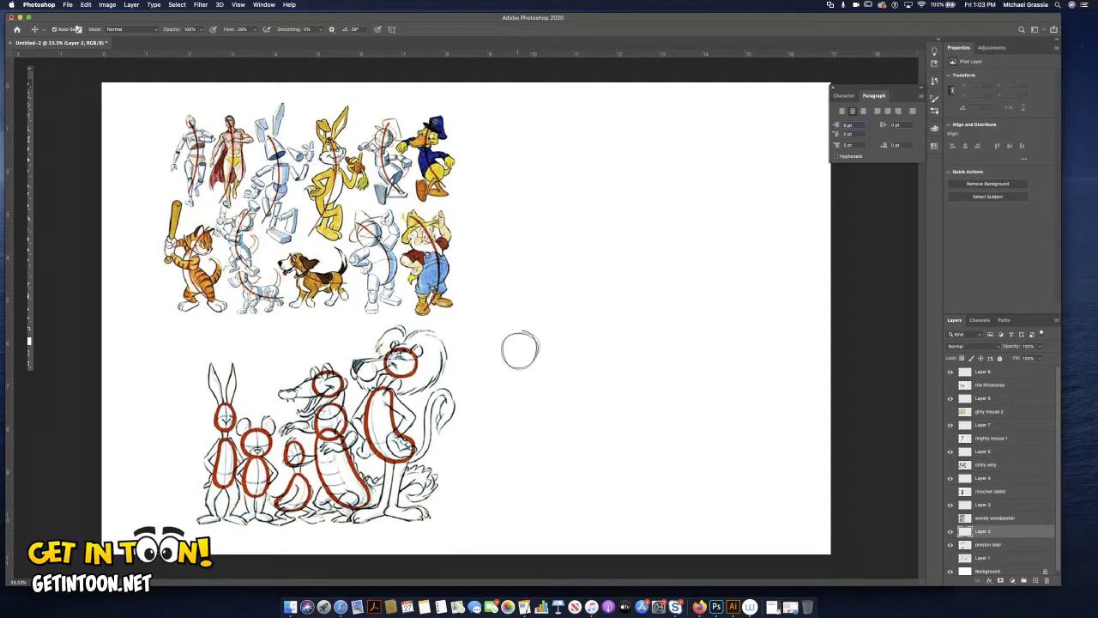
{"action": "left_click_drag", "start_coordinate": [508, 373], "coordinate": [506, 438]}
{"action": "left_click_drag", "start_coordinate": [517, 377], "coordinate": [521, 417]}
{"action": "key", "text": "super+z"}
{"action": "key", "text": "super+z"}
- Sketch the lion's line of action through the head circle, the curved pear-shaped body, two straight legs and long oval feet
{"action": "left_click_drag", "start_coordinate": [534, 328], "coordinate": [515, 455]}
{"action": "mouse_move", "coordinate": [514, 369]}
{"action": "left_mouse_down"}
{"action": "mouse_move", "coordinate": [506, 386]}
{"action": "mouse_move", "coordinate": [524, 427]}
{"action": "left_mouse_up"}
{"action": "left_click_drag", "start_coordinate": [515, 382], "coordinate": [497, 456]}
{"action": "left_click_drag", "start_coordinate": [500, 412], "coordinate": [521, 466]}
{"action": "mouse_move", "coordinate": [506, 389]}
{"action": "left_mouse_down"}
{"action": "mouse_move", "coordinate": [497, 446]}
{"action": "mouse_move", "coordinate": [524, 418]}
{"action": "mouse_move", "coordinate": [533, 438]}
{"action": "left_mouse_up"}
{"action": "mouse_move", "coordinate": [526, 430]}
{"action": "left_mouse_down"}
{"action": "mouse_move", "coordinate": [540, 440]}
{"action": "mouse_move", "coordinate": [521, 464]}
{"action": "mouse_move", "coordinate": [517, 520]}
{"action": "left_mouse_up"}
{"action": "left_click_drag", "start_coordinate": [518, 465], "coordinate": [508, 518]}
{"action": "mouse_move", "coordinate": [503, 453]}
{"action": "left_mouse_down"}
{"action": "mouse_move", "coordinate": [494, 519]}
{"action": "mouse_move", "coordinate": [509, 528]}
{"action": "left_mouse_up"}
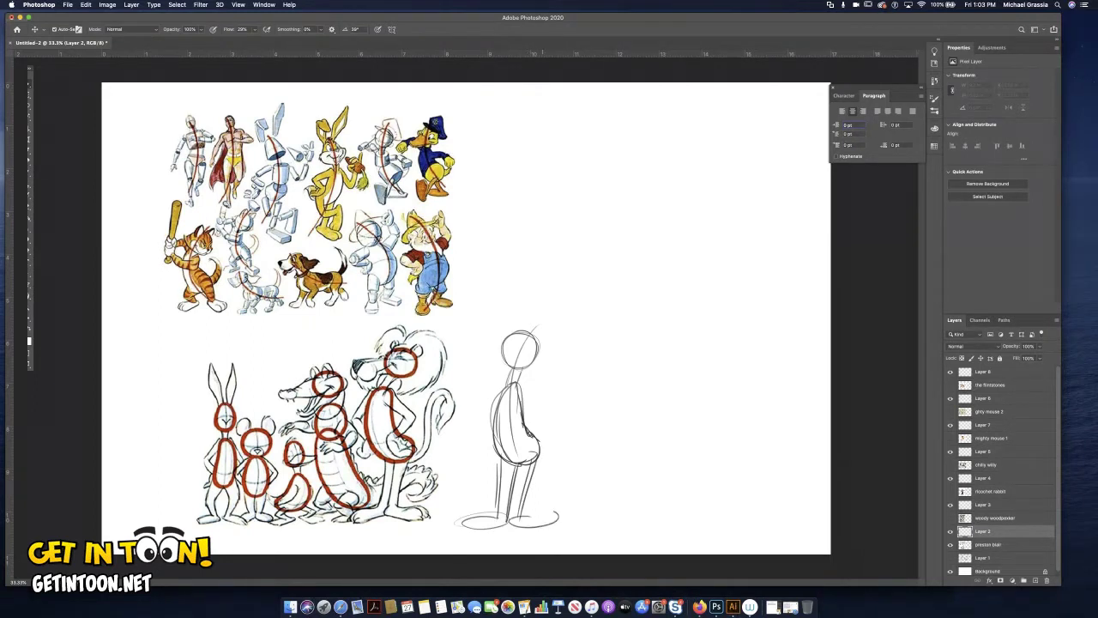
- Add the muzzle to the lion sketch's head and draw both bent arms with elbows pointing outward
{"action": "mouse_move", "coordinate": [509, 342]}
{"action": "left_mouse_down"}
{"action": "mouse_move", "coordinate": [476, 371]}
{"action": "mouse_move", "coordinate": [511, 347]}
{"action": "left_mouse_up"}
{"action": "left_click_drag", "start_coordinate": [525, 387], "coordinate": [559, 404]}
{"action": "mouse_move", "coordinate": [518, 385]}
{"action": "left_mouse_down"}
{"action": "mouse_move", "coordinate": [552, 402]}
{"action": "mouse_move", "coordinate": [522, 437]}
{"action": "left_mouse_up"}
{"action": "left_click_drag", "start_coordinate": [563, 406], "coordinate": [528, 440]}
{"action": "left_click_drag", "start_coordinate": [508, 388], "coordinate": [479, 410]}
{"action": "left_click_drag", "start_coordinate": [477, 419], "coordinate": [474, 442]}
{"action": "left_click_drag", "start_coordinate": [492, 418], "coordinate": [480, 432]}
{"action": "left_click_drag", "start_coordinate": [493, 412], "coordinate": [478, 421]}
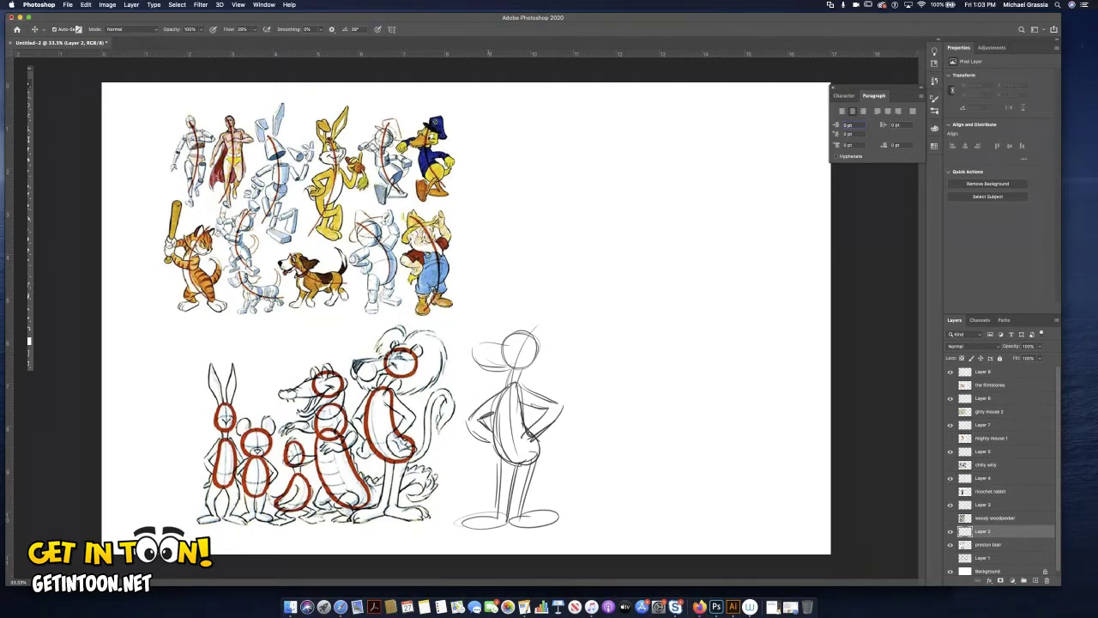
- Rough in the lion sketch's hands at the hips and a loose, lobed mane around the head
{"action": "mouse_move", "coordinate": [496, 440]}
{"action": "left_mouse_down"}
{"action": "mouse_move", "coordinate": [484, 453]}
{"action": "mouse_move", "coordinate": [529, 452]}
{"action": "left_mouse_up"}
{"action": "mouse_move", "coordinate": [538, 325]}
{"action": "left_mouse_down"}
{"action": "mouse_move", "coordinate": [549, 371]}
{"action": "mouse_move", "coordinate": [525, 389]}
{"action": "left_mouse_up"}
{"action": "left_click_drag", "start_coordinate": [484, 347], "coordinate": [518, 314]}
{"action": "left_click_drag", "start_coordinate": [489, 372], "coordinate": [495, 391]}
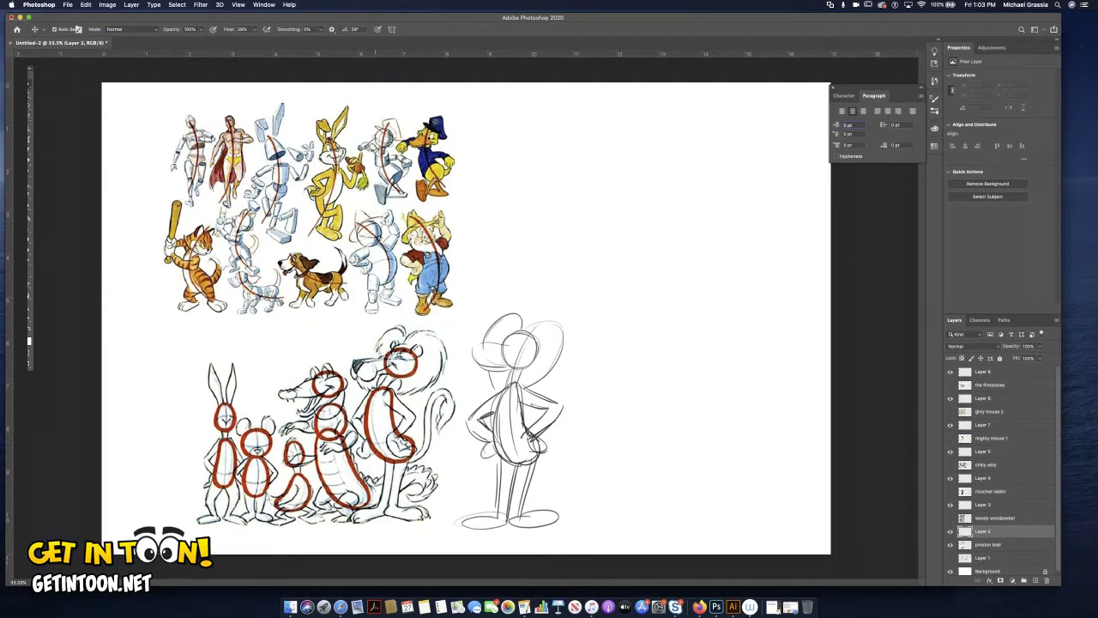
- Draw a curved line of action over the torso of the reference lion
{"action": "mouse_move", "coordinate": [379, 389]}
{"action": "left_mouse_down"}
{"action": "mouse_move", "coordinate": [378, 450]}
{"action": "mouse_move", "coordinate": [407, 483]}
{"action": "left_mouse_up"}
{"action": "left_click_drag", "start_coordinate": [383, 388], "coordinate": [399, 476]}
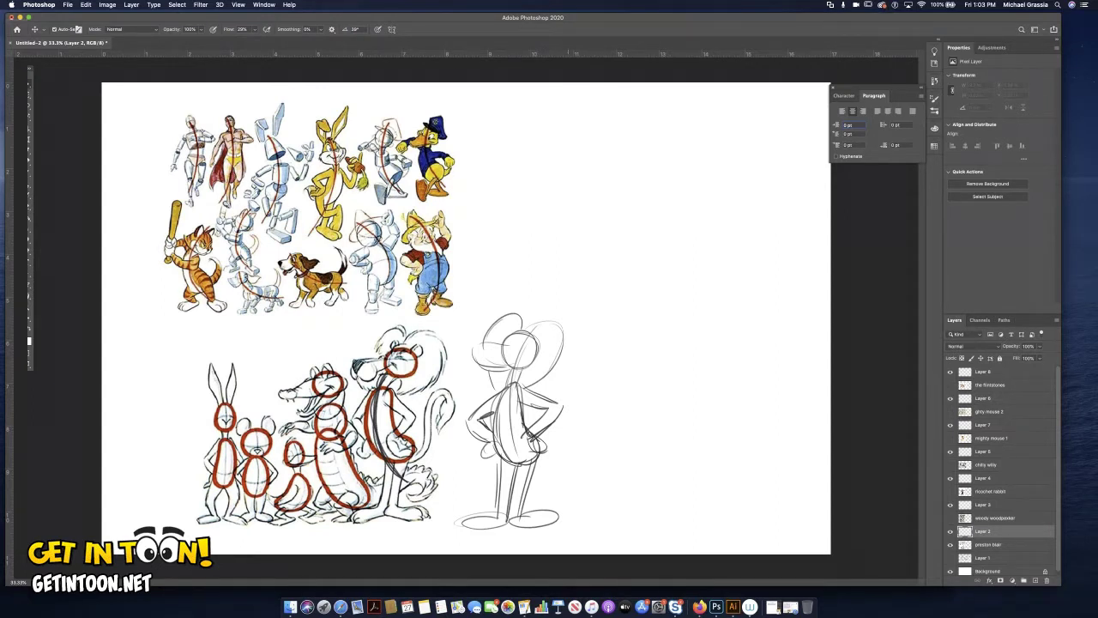
- Sketch a running figure's head, backward-bowed line of action and pear-shaped body above the lion sketch, with direction arrows beside the head
{"action": "mouse_move", "coordinate": [653, 159]}
{"action": "left_mouse_down"}
{"action": "mouse_move", "coordinate": [664, 160]}
{"action": "mouse_move", "coordinate": [633, 192]}
{"action": "mouse_move", "coordinate": [624, 258]}
{"action": "mouse_move", "coordinate": [639, 307]}
{"action": "left_mouse_up"}
{"action": "mouse_move", "coordinate": [655, 178]}
{"action": "left_mouse_down"}
{"action": "mouse_move", "coordinate": [626, 226]}
{"action": "mouse_move", "coordinate": [630, 305]}
{"action": "left_mouse_up"}
{"action": "left_click_drag", "start_coordinate": [627, 233], "coordinate": [644, 326]}
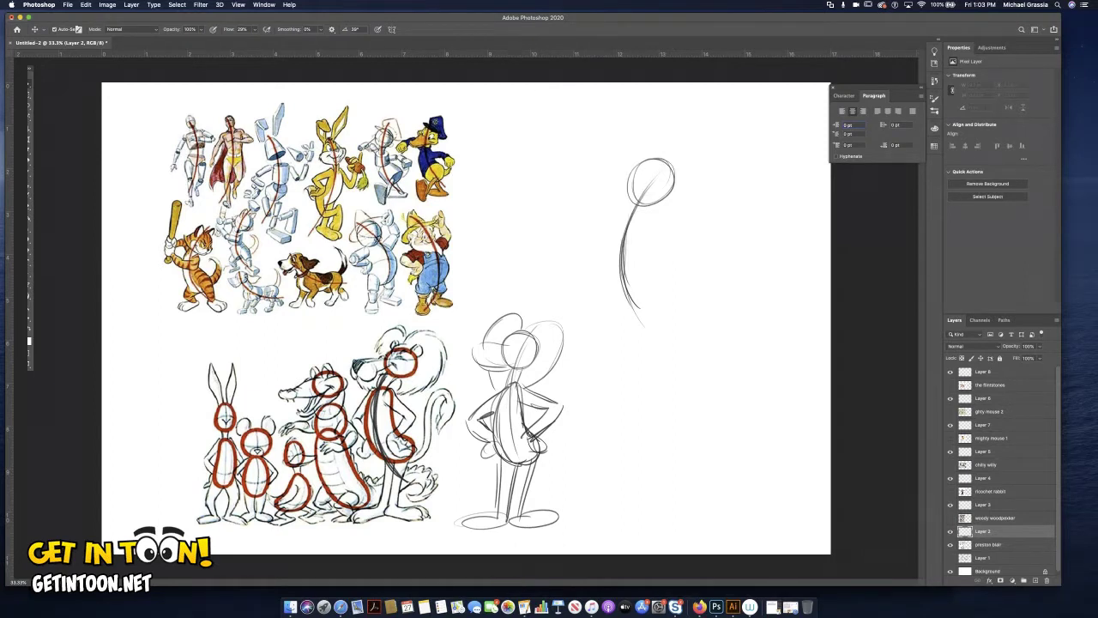
{"action": "mouse_move", "coordinate": [608, 176]}
{"action": "left_mouse_down"}
{"action": "mouse_move", "coordinate": [580, 176]}
{"action": "mouse_move", "coordinate": [607, 174]}
{"action": "left_mouse_up"}
{"action": "mouse_move", "coordinate": [686, 180]}
{"action": "left_mouse_down"}
{"action": "mouse_move", "coordinate": [718, 180]}
{"action": "mouse_move", "coordinate": [709, 185]}
{"action": "left_mouse_up"}
{"action": "mouse_move", "coordinate": [637, 211]}
{"action": "left_mouse_down"}
{"action": "mouse_move", "coordinate": [618, 226]}
{"action": "mouse_move", "coordinate": [663, 283]}
{"action": "left_mouse_up"}
{"action": "left_click_drag", "start_coordinate": [642, 237], "coordinate": [664, 285]}
- Draw the running figure's legs, the front one bent forward and the rear one kicked back, with oval feet
{"action": "mouse_move", "coordinate": [623, 222]}
{"action": "left_mouse_down"}
{"action": "mouse_move", "coordinate": [617, 296]}
{"action": "mouse_move", "coordinate": [641, 307]}
{"action": "mouse_move", "coordinate": [641, 216]}
{"action": "mouse_move", "coordinate": [671, 270]}
{"action": "mouse_move", "coordinate": [723, 257]}
{"action": "left_mouse_up"}
{"action": "mouse_move", "coordinate": [660, 297]}
{"action": "left_mouse_down"}
{"action": "mouse_move", "coordinate": [714, 271]}
{"action": "mouse_move", "coordinate": [718, 302]}
{"action": "left_mouse_up"}
{"action": "mouse_move", "coordinate": [707, 273]}
{"action": "left_mouse_down"}
{"action": "mouse_move", "coordinate": [697, 312]}
{"action": "mouse_move", "coordinate": [699, 300]}
{"action": "left_mouse_up"}
{"action": "mouse_move", "coordinate": [628, 309]}
{"action": "left_mouse_down"}
{"action": "mouse_move", "coordinate": [642, 357]}
{"action": "mouse_move", "coordinate": [665, 370]}
{"action": "left_mouse_up"}
{"action": "mouse_move", "coordinate": [629, 310]}
{"action": "left_mouse_down"}
{"action": "mouse_move", "coordinate": [655, 372]}
{"action": "mouse_move", "coordinate": [643, 347]}
{"action": "mouse_move", "coordinate": [606, 386]}
{"action": "mouse_move", "coordinate": [638, 389]}
{"action": "mouse_move", "coordinate": [614, 397]}
{"action": "mouse_move", "coordinate": [592, 431]}
{"action": "left_mouse_up"}
{"action": "left_click_drag", "start_coordinate": [600, 391], "coordinate": [610, 395]}
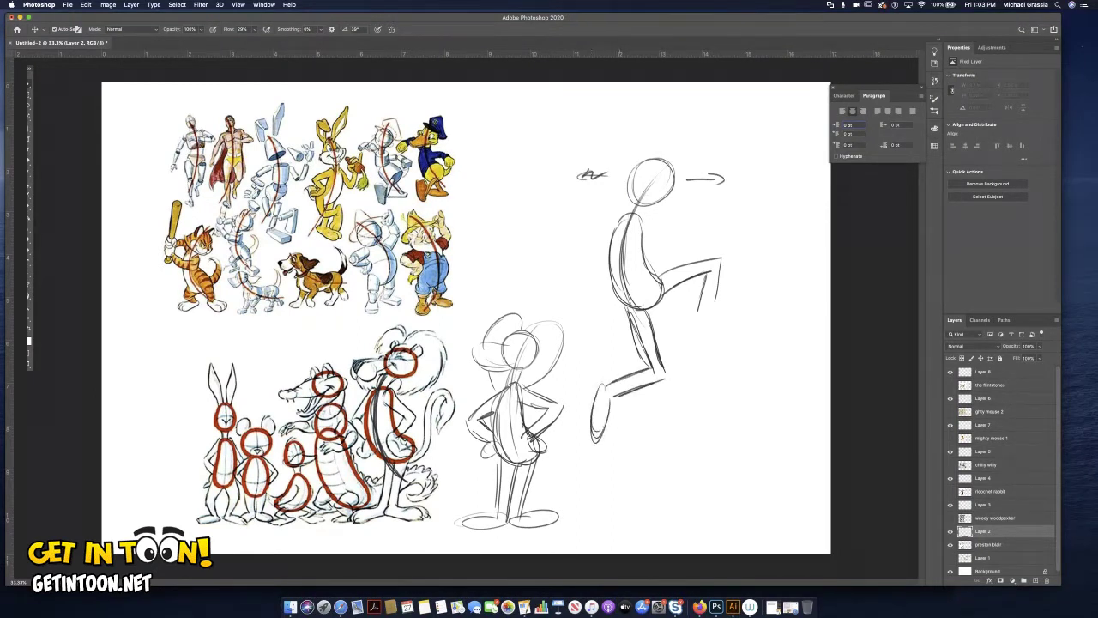
{"action": "mouse_move", "coordinate": [707, 292]}
{"action": "left_mouse_down"}
{"action": "mouse_move", "coordinate": [750, 281]}
{"action": "mouse_move", "coordinate": [698, 314]}
{"action": "left_mouse_up"}
- Draw the running figure's arms, one bent forward and one swung backward, ending in round fists
{"action": "mouse_move", "coordinate": [622, 223]}
{"action": "left_mouse_down"}
{"action": "mouse_move", "coordinate": [667, 259]}
{"action": "mouse_move", "coordinate": [667, 247]}
{"action": "mouse_move", "coordinate": [709, 222]}
{"action": "left_mouse_up"}
{"action": "left_click_drag", "start_coordinate": [667, 260], "coordinate": [710, 244]}
{"action": "mouse_move", "coordinate": [630, 212]}
{"action": "left_mouse_down"}
{"action": "mouse_move", "coordinate": [571, 221]}
{"action": "mouse_move", "coordinate": [568, 240]}
{"action": "mouse_move", "coordinate": [540, 257]}
{"action": "mouse_move", "coordinate": [556, 268]}
{"action": "mouse_move", "coordinate": [549, 283]}
{"action": "left_mouse_up"}
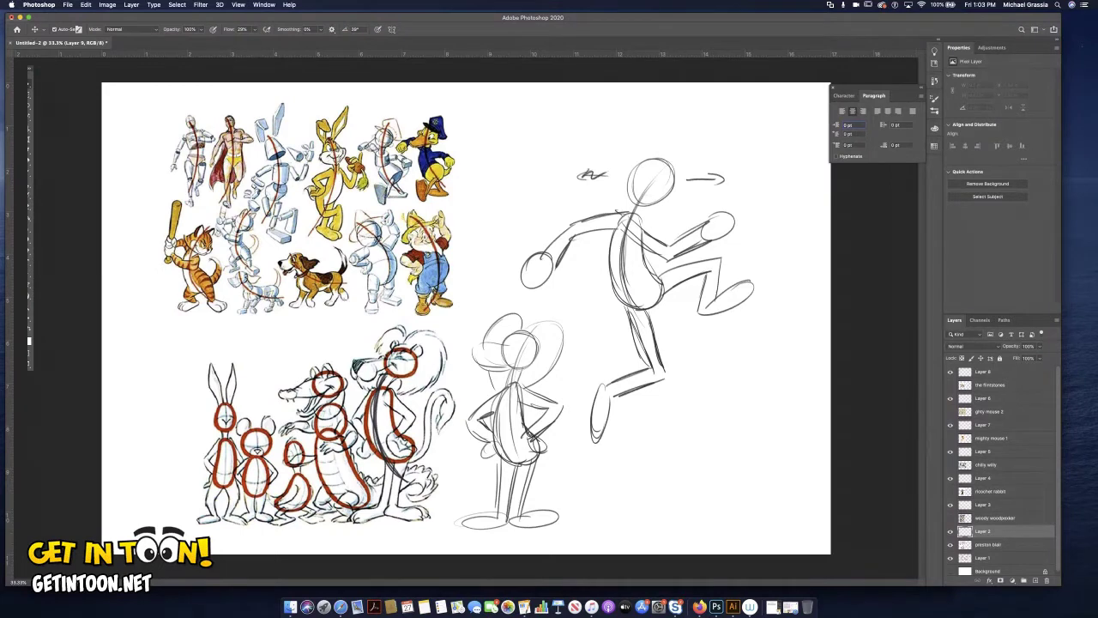
- Hide the preston blair and Layer 1 layers and show the woody woodpecker layer at 40% opacity
{"action": "left_click", "coordinate": [950, 544]}
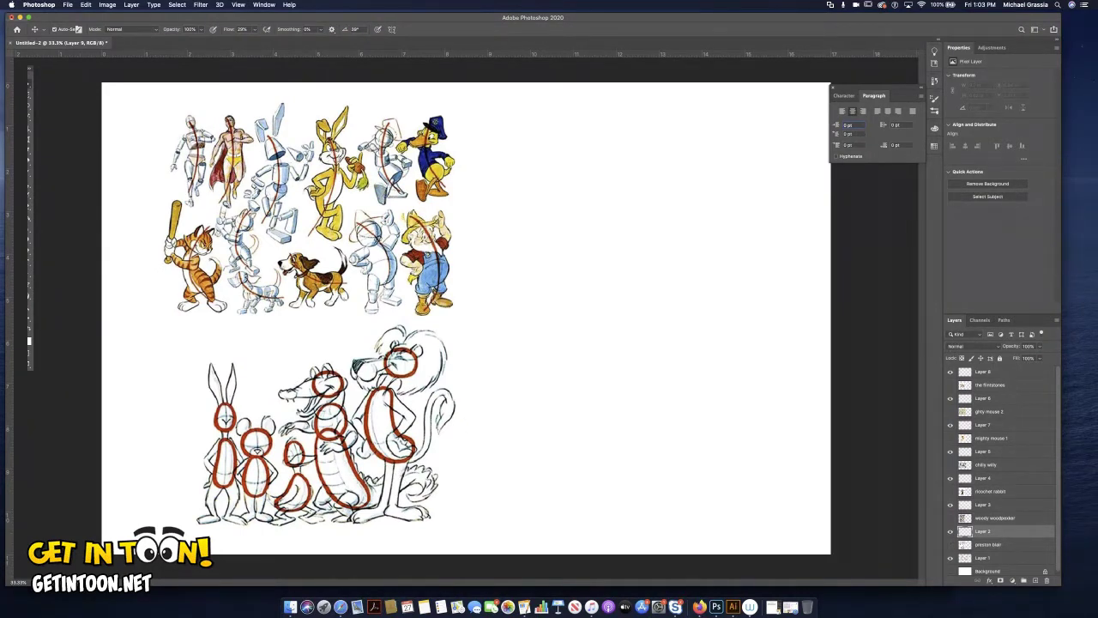
{"action": "left_click", "coordinate": [951, 558]}
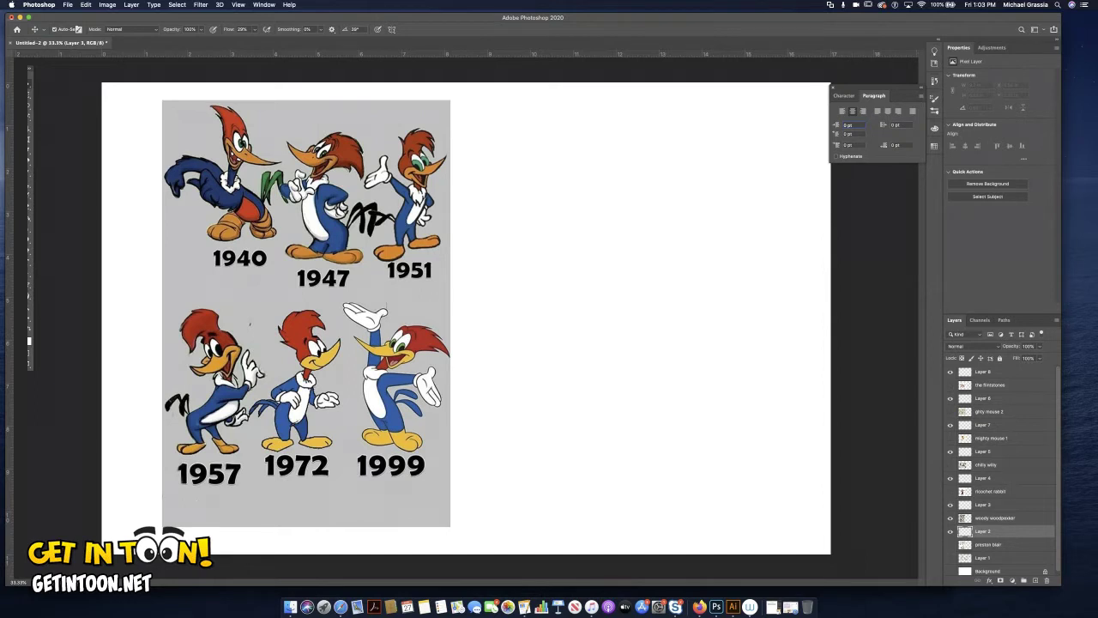
{"action": "left_click", "coordinate": [995, 519]}
{"action": "key", "text": "4"}
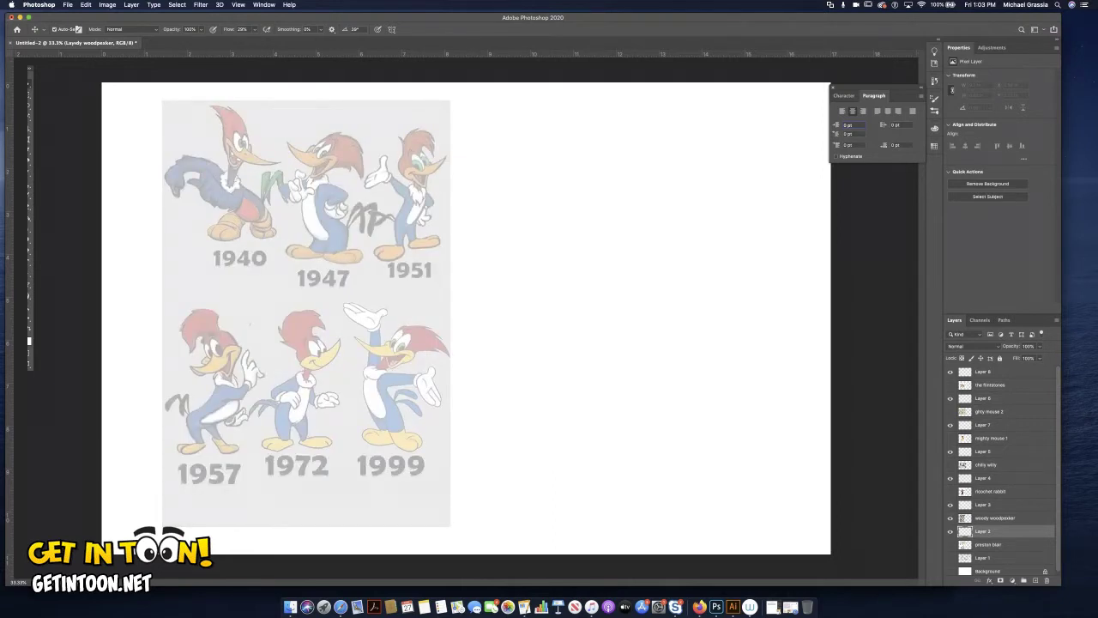
- Make Layer 3 active and set the foreground color to a bright red
{"action": "left_click", "coordinate": [983, 505]}
{"action": "left_click", "coordinate": [27, 338]}
{"action": "left_click", "coordinate": [215, 360]}
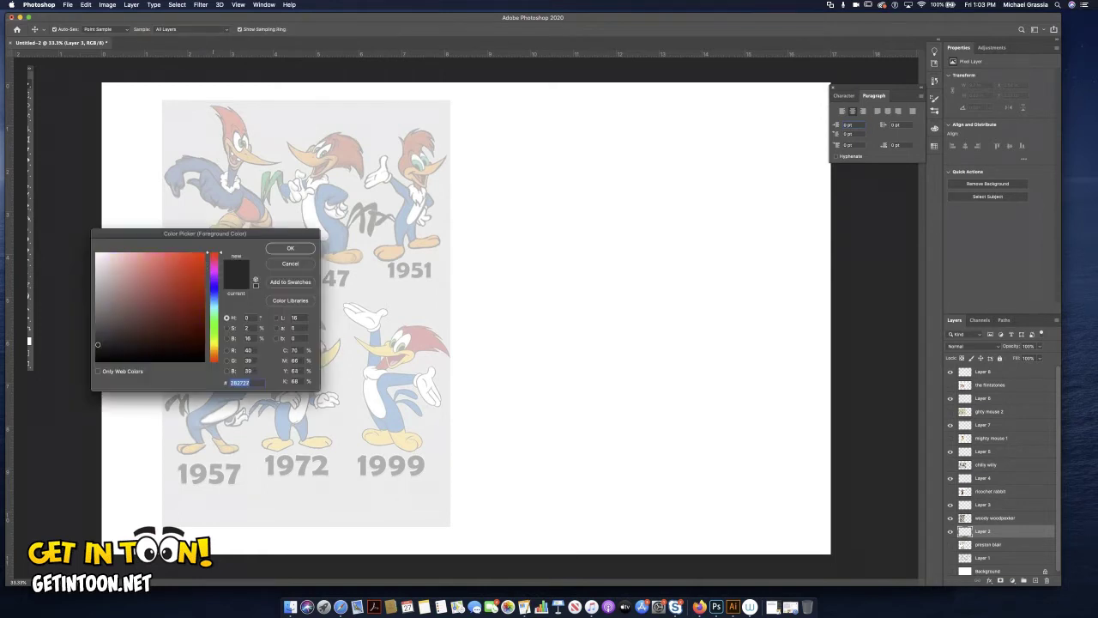
{"action": "left_click", "coordinate": [195, 264]}
{"action": "left_click", "coordinate": [291, 248]}
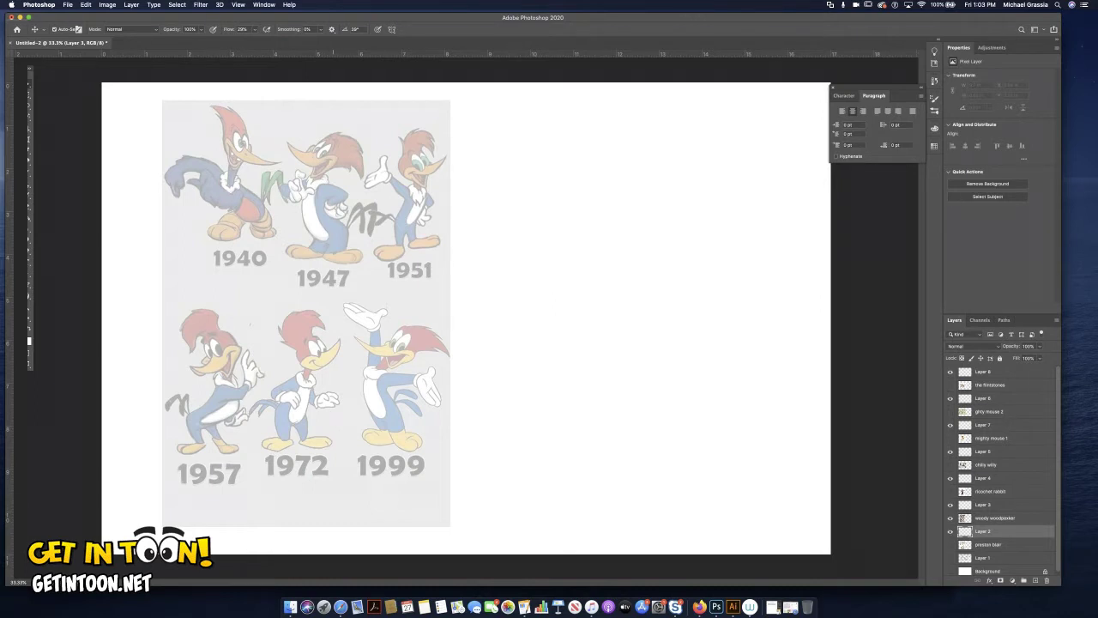
- Draw red arrows pointing at the 1940 and 1972 woodpeckers
{"action": "left_click_drag", "start_coordinate": [188, 121], "coordinate": [198, 135]}
{"action": "mouse_move", "coordinate": [246, 309]}
{"action": "left_mouse_down"}
{"action": "mouse_move", "coordinate": [263, 335]}
{"action": "mouse_move", "coordinate": [268, 324]}
{"action": "left_mouse_up"}
- Trace the 1972 woodpecker's head circle, neck, pear-shaped body, legs and feet in red
{"action": "mouse_move", "coordinate": [316, 337]}
{"action": "left_mouse_down"}
{"action": "mouse_move", "coordinate": [321, 367]}
{"action": "mouse_move", "coordinate": [304, 341]}
{"action": "mouse_move", "coordinate": [312, 337]}
{"action": "mouse_move", "coordinate": [296, 355]}
{"action": "mouse_move", "coordinate": [307, 337]}
{"action": "left_mouse_up"}
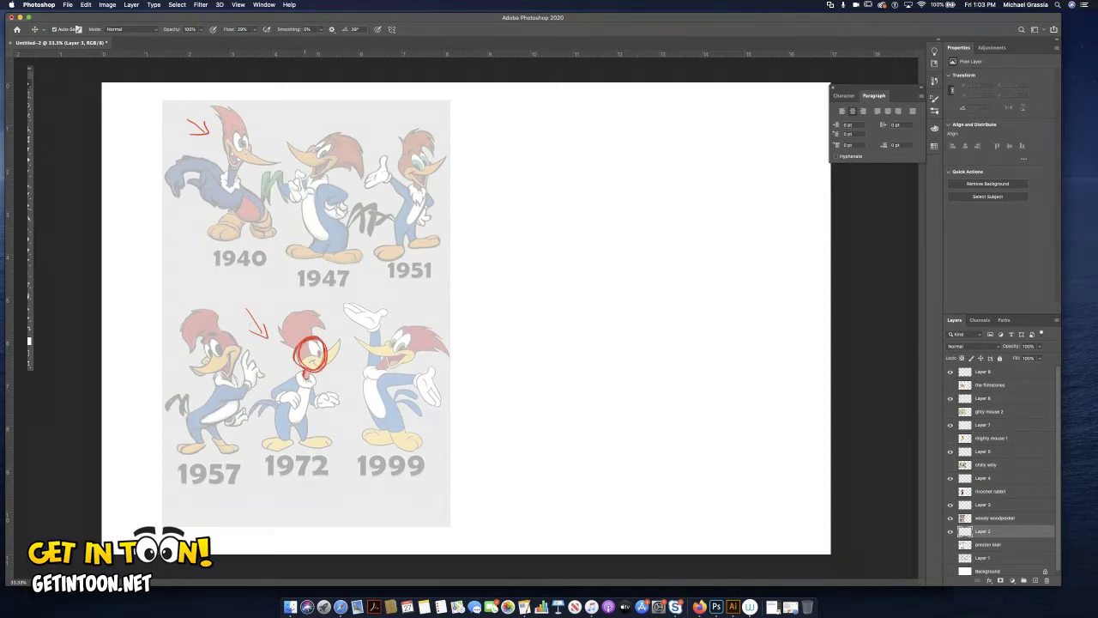
{"action": "mouse_move", "coordinate": [302, 379]}
{"action": "left_mouse_down"}
{"action": "mouse_move", "coordinate": [280, 402]}
{"action": "mouse_move", "coordinate": [281, 420]}
{"action": "mouse_move", "coordinate": [302, 417]}
{"action": "mouse_move", "coordinate": [310, 377]}
{"action": "mouse_move", "coordinate": [303, 418]}
{"action": "mouse_move", "coordinate": [280, 420]}
{"action": "mouse_move", "coordinate": [288, 391]}
{"action": "left_mouse_up"}
{"action": "left_click_drag", "start_coordinate": [280, 417], "coordinate": [278, 436]}
{"action": "mouse_move", "coordinate": [293, 423]}
{"action": "left_mouse_down"}
{"action": "mouse_move", "coordinate": [308, 439]}
{"action": "mouse_move", "coordinate": [261, 441]}
{"action": "left_mouse_up"}
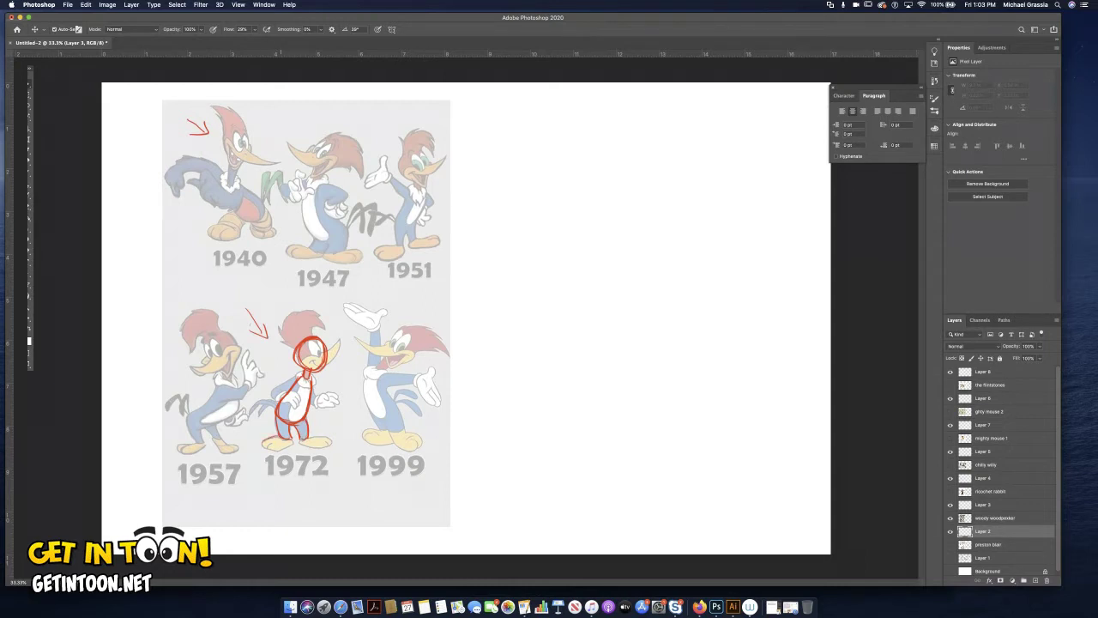
{"action": "left_click_drag", "start_coordinate": [300, 440], "coordinate": [326, 447]}
{"action": "mouse_move", "coordinate": [308, 436]}
{"action": "left_mouse_down"}
{"action": "mouse_move", "coordinate": [331, 437]}
{"action": "mouse_move", "coordinate": [324, 448]}
{"action": "left_mouse_up"}
- Trace the 1972 woodpecker's arms and hands, facial features, crest and tail in red
{"action": "mouse_move", "coordinate": [306, 373]}
{"action": "left_mouse_down"}
{"action": "mouse_move", "coordinate": [306, 384]}
{"action": "mouse_move", "coordinate": [272, 392]}
{"action": "left_mouse_up"}
{"action": "mouse_move", "coordinate": [290, 392]}
{"action": "left_mouse_down"}
{"action": "mouse_move", "coordinate": [295, 407]}
{"action": "mouse_move", "coordinate": [316, 395]}
{"action": "mouse_move", "coordinate": [316, 409]}
{"action": "mouse_move", "coordinate": [338, 393]}
{"action": "mouse_move", "coordinate": [330, 407]}
{"action": "left_mouse_up"}
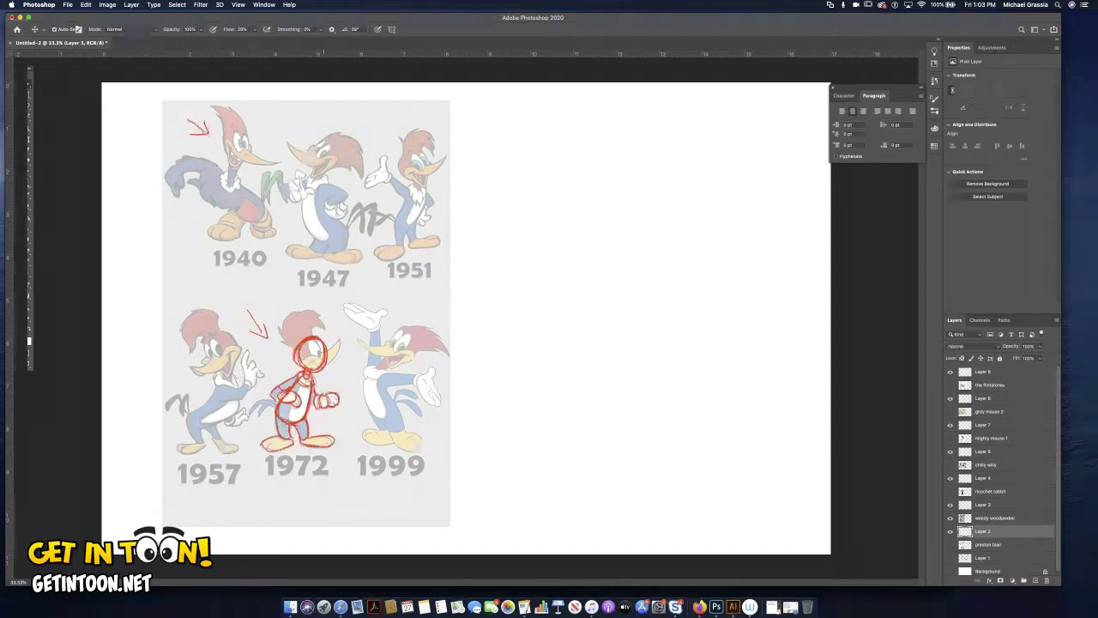
{"action": "mouse_move", "coordinate": [328, 342]}
{"action": "left_mouse_down"}
{"action": "mouse_move", "coordinate": [340, 365]}
{"action": "mouse_move", "coordinate": [284, 339]}
{"action": "mouse_move", "coordinate": [293, 310]}
{"action": "mouse_move", "coordinate": [279, 321]}
{"action": "mouse_move", "coordinate": [328, 309]}
{"action": "mouse_move", "coordinate": [310, 308]}
{"action": "mouse_move", "coordinate": [331, 320]}
{"action": "left_mouse_up"}
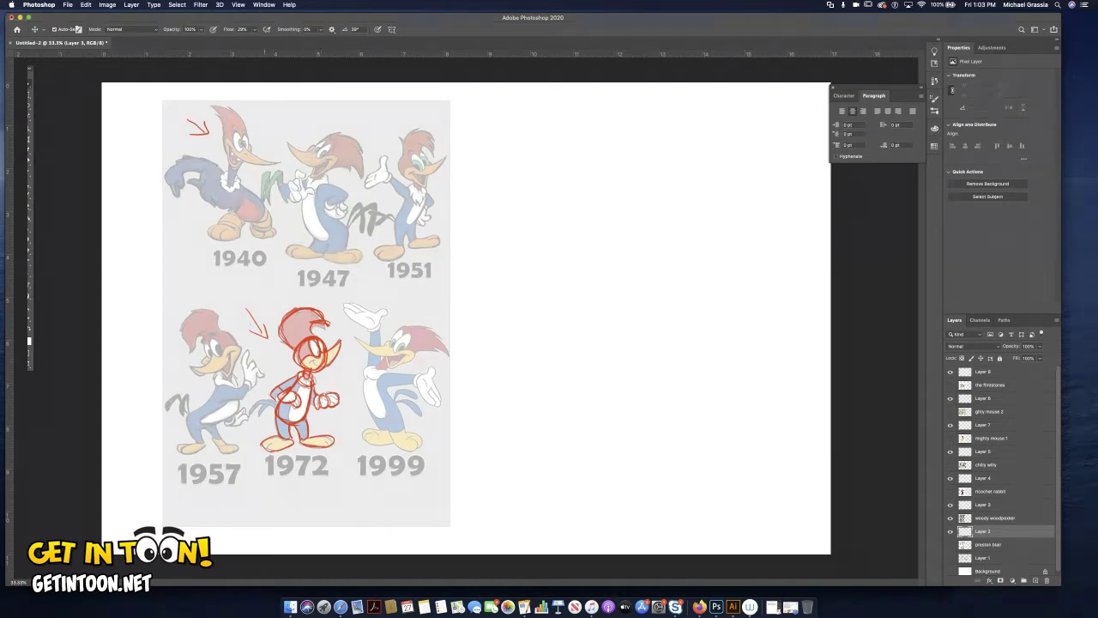
{"action": "mouse_move", "coordinate": [274, 402]}
{"action": "left_mouse_down"}
{"action": "mouse_move", "coordinate": [253, 408]}
{"action": "mouse_move", "coordinate": [271, 405]}
{"action": "left_mouse_up"}
- Rough in a head circle and a right-pointing motion arrow in the blank area beside the woodpecker reference
{"action": "mouse_move", "coordinate": [613, 262]}
{"action": "left_mouse_down"}
{"action": "mouse_move", "coordinate": [639, 306]}
{"action": "mouse_move", "coordinate": [676, 267]}
{"action": "mouse_move", "coordinate": [633, 256]}
{"action": "mouse_move", "coordinate": [632, 313]}
{"action": "left_mouse_up"}
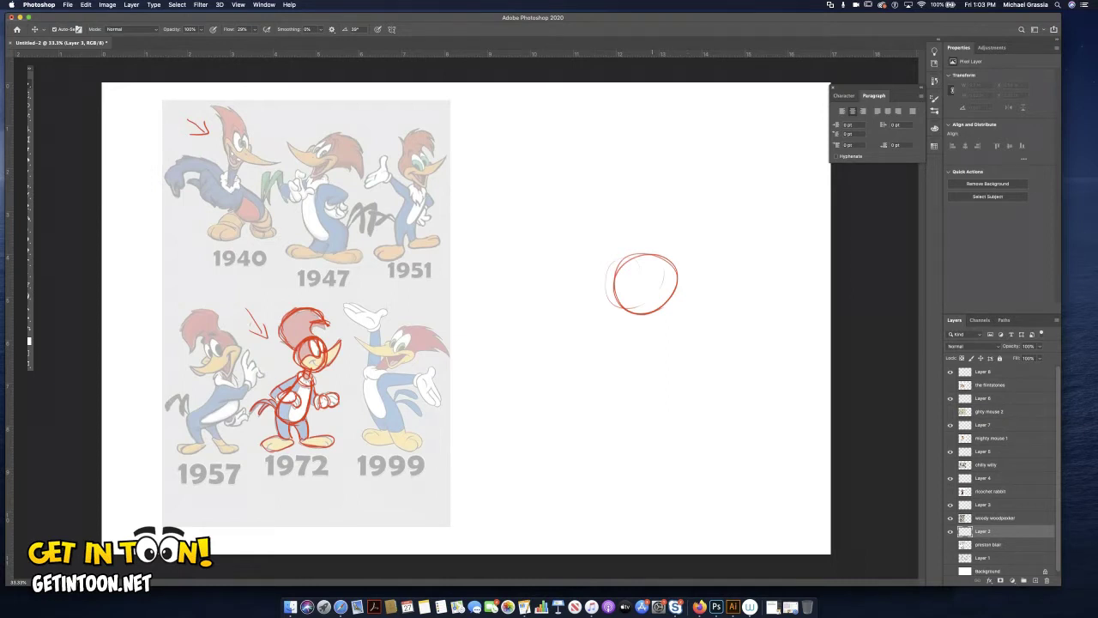
{"action": "left_click_drag", "start_coordinate": [512, 230], "coordinate": [561, 230]}
{"action": "left_click_drag", "start_coordinate": [550, 226], "coordinate": [550, 236]}
{"action": "mouse_move", "coordinate": [304, 375]}
{"action": "left_mouse_down"}
{"action": "mouse_move", "coordinate": [296, 442]}
{"action": "mouse_move", "coordinate": [298, 395]}
{"action": "left_mouse_up"}
{"action": "mouse_move", "coordinate": [646, 297]}
{"action": "left_mouse_down"}
{"action": "mouse_move", "coordinate": [584, 342]}
{"action": "mouse_move", "coordinate": [623, 350]}
{"action": "left_mouse_up"}
{"action": "left_click_drag", "start_coordinate": [615, 302], "coordinate": [641, 356]}
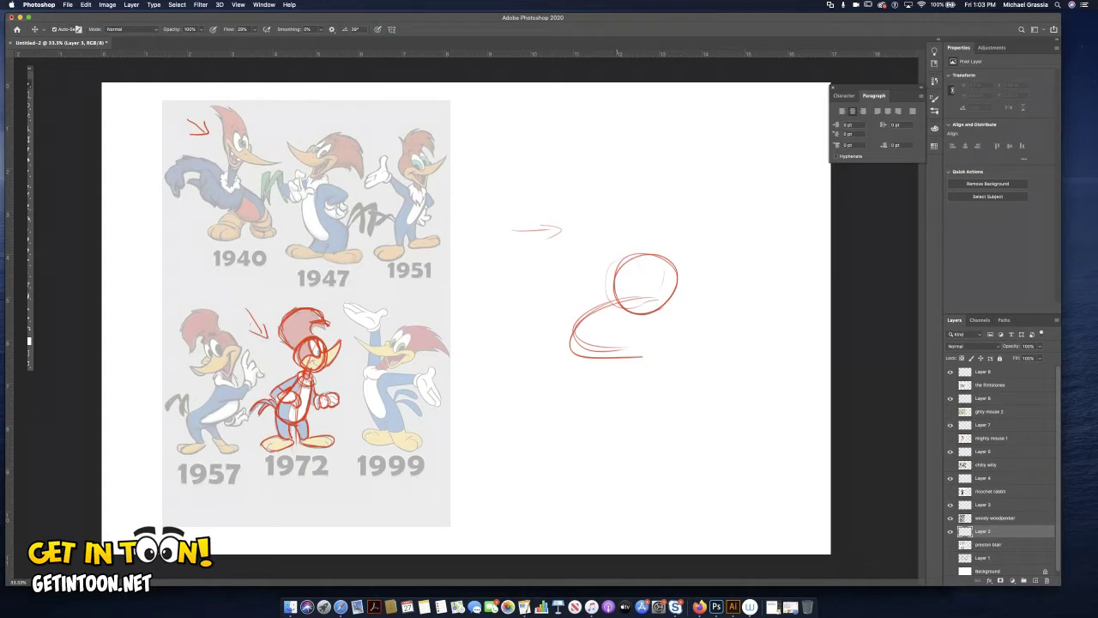
{"action": "left_click_drag", "start_coordinate": [619, 294], "coordinate": [566, 326]}
{"action": "mouse_move", "coordinate": [605, 298]}
{"action": "left_mouse_down"}
{"action": "mouse_move", "coordinate": [563, 333]}
{"action": "mouse_move", "coordinate": [577, 356]}
{"action": "mouse_move", "coordinate": [602, 356]}
{"action": "mouse_move", "coordinate": [576, 352]}
{"action": "mouse_move", "coordinate": [603, 355]}
{"action": "mouse_move", "coordinate": [626, 314]}
{"action": "mouse_move", "coordinate": [607, 345]}
{"action": "mouse_move", "coordinate": [564, 351]}
{"action": "mouse_move", "coordinate": [561, 342]}
{"action": "mouse_move", "coordinate": [559, 355]}
{"action": "mouse_move", "coordinate": [588, 355]}
{"action": "left_mouse_up"}
{"action": "left_click_drag", "start_coordinate": [628, 315], "coordinate": [612, 328]}
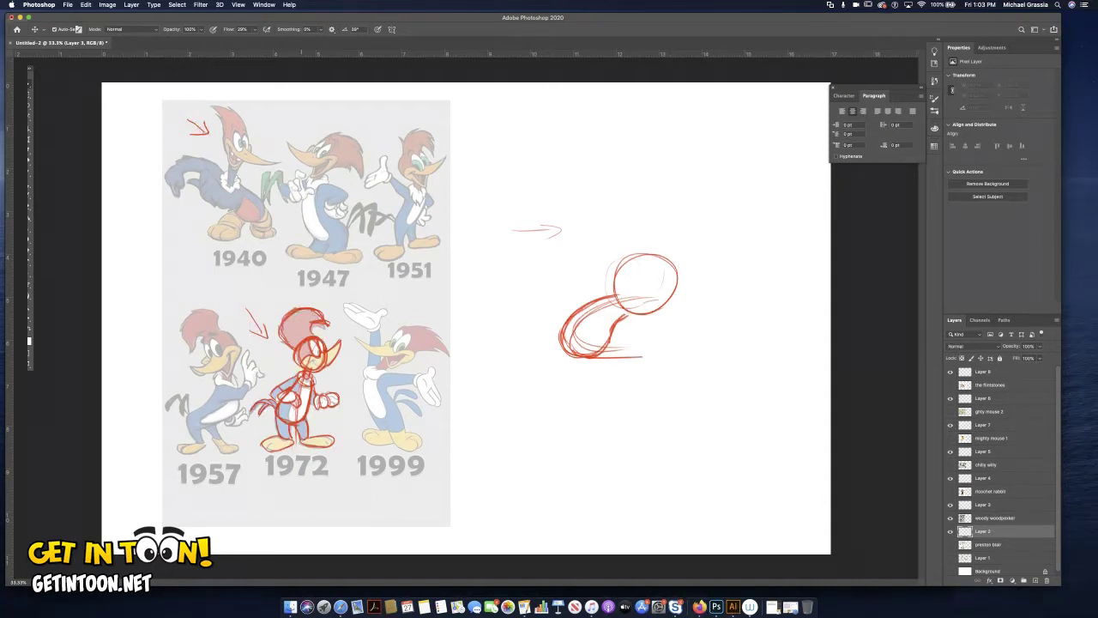
{"action": "key", "text": "e"}
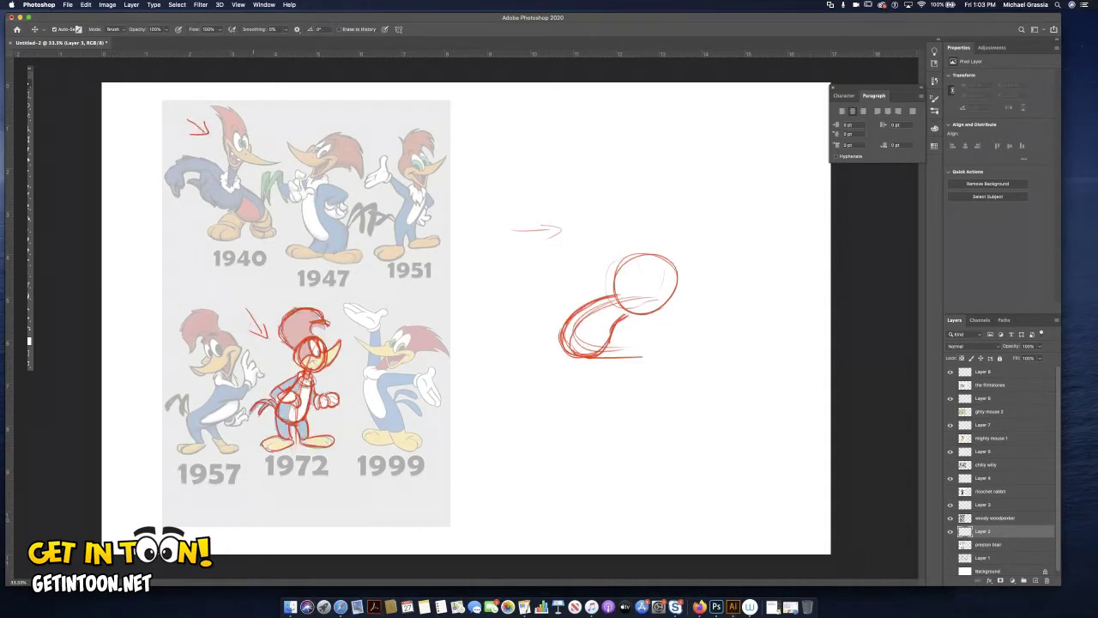
{"action": "mouse_move", "coordinate": [606, 299]}
{"action": "left_mouse_down"}
{"action": "mouse_move", "coordinate": [623, 316]}
{"action": "mouse_move", "coordinate": [664, 259]}
{"action": "mouse_move", "coordinate": [616, 276]}
{"action": "mouse_move", "coordinate": [631, 310]}
{"action": "mouse_move", "coordinate": [562, 340]}
{"action": "left_mouse_up"}
{"action": "mouse_move", "coordinate": [677, 284]}
{"action": "left_mouse_down"}
{"action": "mouse_move", "coordinate": [593, 353]}
{"action": "mouse_move", "coordinate": [644, 356]}
{"action": "left_mouse_up"}
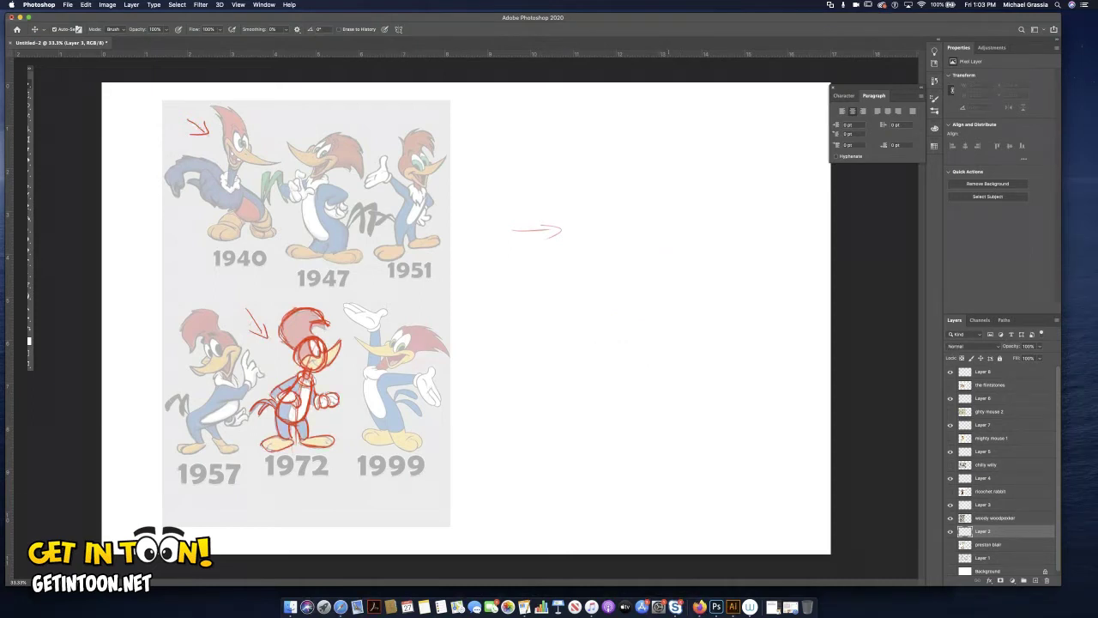
- Sketch a forward-lunging woodpecker's head, sweeping line of action, thin neck and stretched pear-shaped body with the Brush tool
{"action": "key", "text": "b"}
{"action": "mouse_move", "coordinate": [634, 275]}
{"action": "left_mouse_down"}
{"action": "mouse_move", "coordinate": [632, 299]}
{"action": "mouse_move", "coordinate": [639, 265]}
{"action": "mouse_move", "coordinate": [631, 284]}
{"action": "mouse_move", "coordinate": [559, 332]}
{"action": "mouse_move", "coordinate": [556, 383]}
{"action": "left_mouse_up"}
{"action": "left_click_drag", "start_coordinate": [570, 331], "coordinate": [611, 379]}
{"action": "left_click_drag", "start_coordinate": [628, 294], "coordinate": [612, 297]}
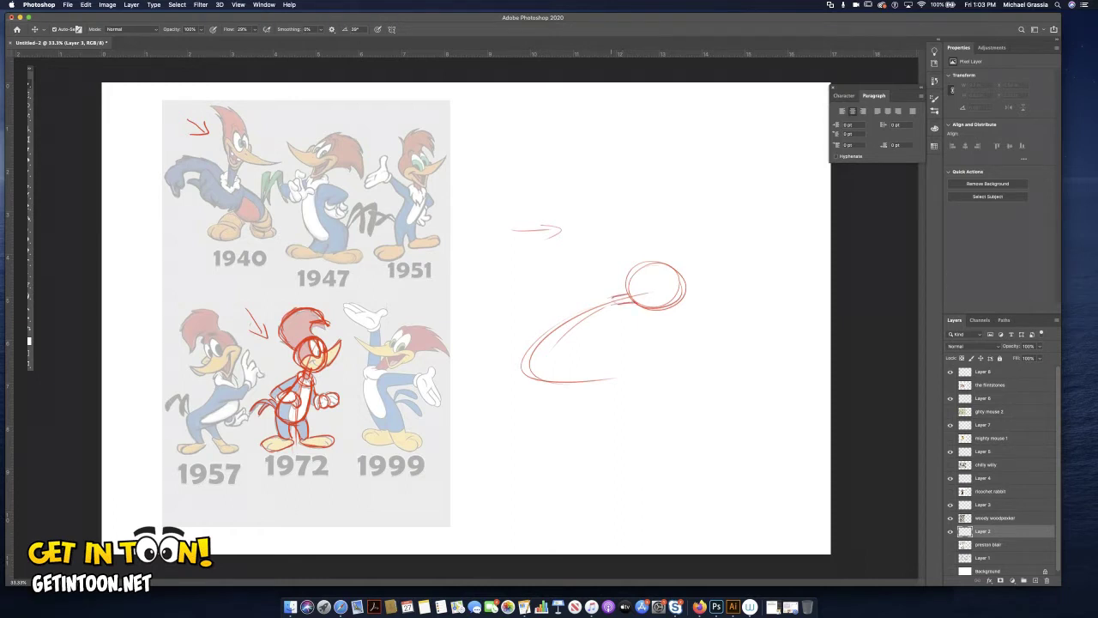
{"action": "left_click_drag", "start_coordinate": [612, 297], "coordinate": [535, 339]}
{"action": "mouse_move", "coordinate": [567, 303]}
{"action": "left_mouse_down"}
{"action": "mouse_move", "coordinate": [562, 352]}
{"action": "mouse_move", "coordinate": [616, 309]}
{"action": "mouse_move", "coordinate": [578, 337]}
{"action": "mouse_move", "coordinate": [546, 313]}
{"action": "mouse_move", "coordinate": [527, 329]}
{"action": "left_mouse_up"}
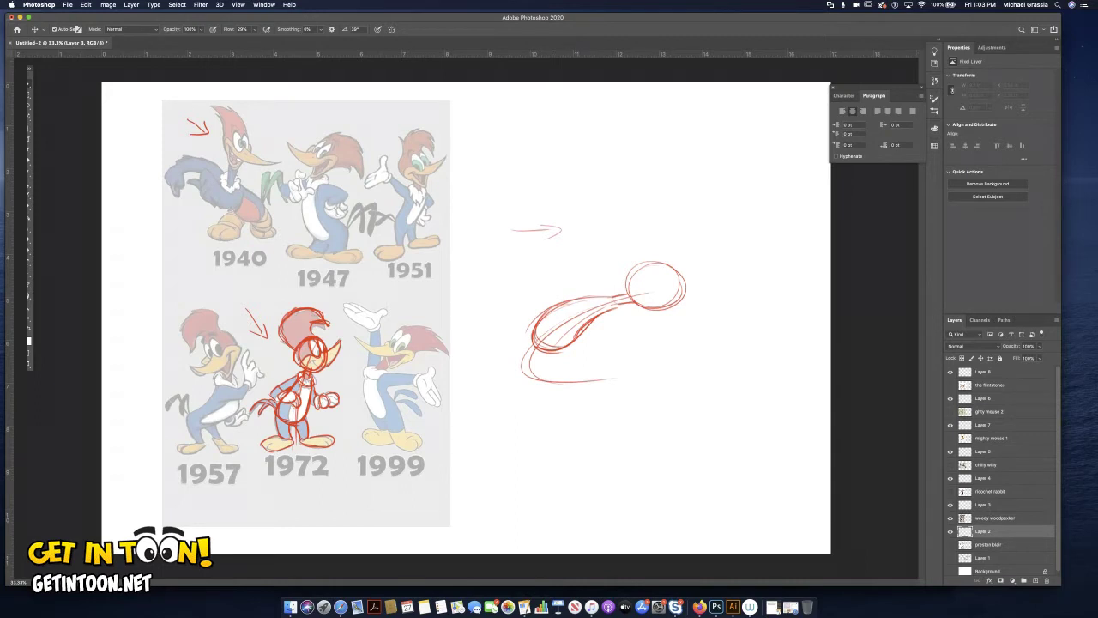
- Draw the lunging woodpecker's two bent legs with oval feet below the body
{"action": "mouse_move", "coordinate": [609, 324]}
{"action": "left_mouse_down"}
{"action": "mouse_move", "coordinate": [564, 349]}
{"action": "mouse_move", "coordinate": [602, 346]}
{"action": "left_mouse_up"}
{"action": "mouse_move", "coordinate": [617, 337]}
{"action": "left_mouse_down"}
{"action": "mouse_move", "coordinate": [635, 336]}
{"action": "mouse_move", "coordinate": [605, 349]}
{"action": "left_mouse_up"}
{"action": "mouse_move", "coordinate": [536, 340]}
{"action": "left_mouse_down"}
{"action": "mouse_move", "coordinate": [559, 324]}
{"action": "mouse_move", "coordinate": [569, 332]}
{"action": "mouse_move", "coordinate": [555, 358]}
{"action": "mouse_move", "coordinate": [563, 324]}
{"action": "mouse_move", "coordinate": [566, 372]}
{"action": "mouse_move", "coordinate": [578, 367]}
{"action": "left_mouse_up"}
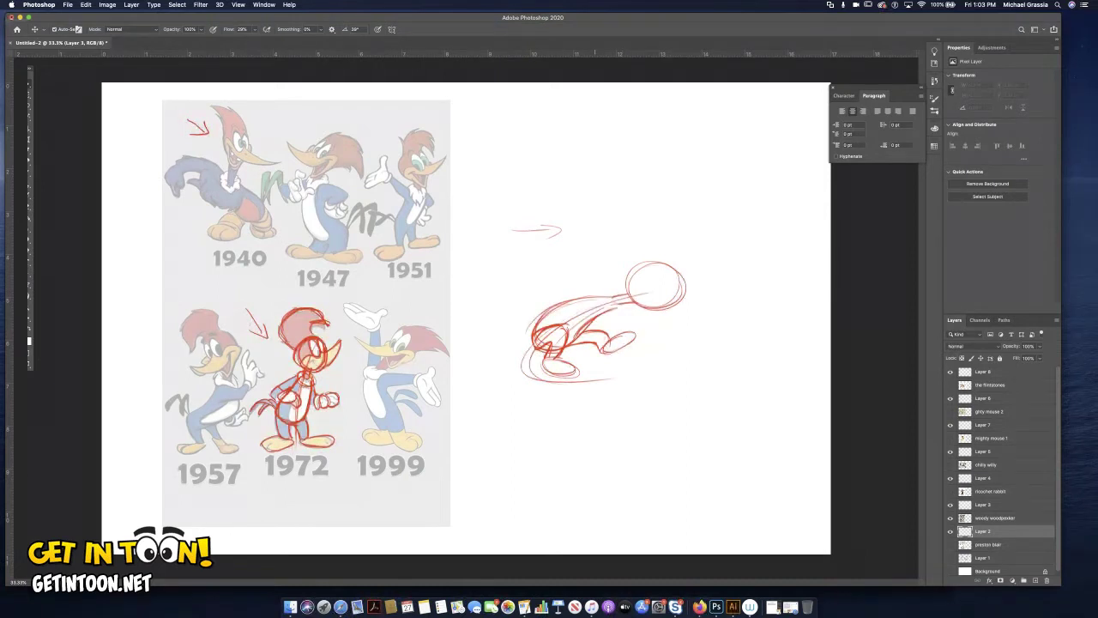
- Draw the lunging woodpecker's near arm stretched forward with an oval hand, and its open, upturned beak
{"action": "mouse_move", "coordinate": [591, 307]}
{"action": "left_mouse_down"}
{"action": "mouse_move", "coordinate": [698, 324]}
{"action": "mouse_move", "coordinate": [691, 304]}
{"action": "mouse_move", "coordinate": [714, 324]}
{"action": "mouse_move", "coordinate": [691, 314]}
{"action": "left_mouse_up"}
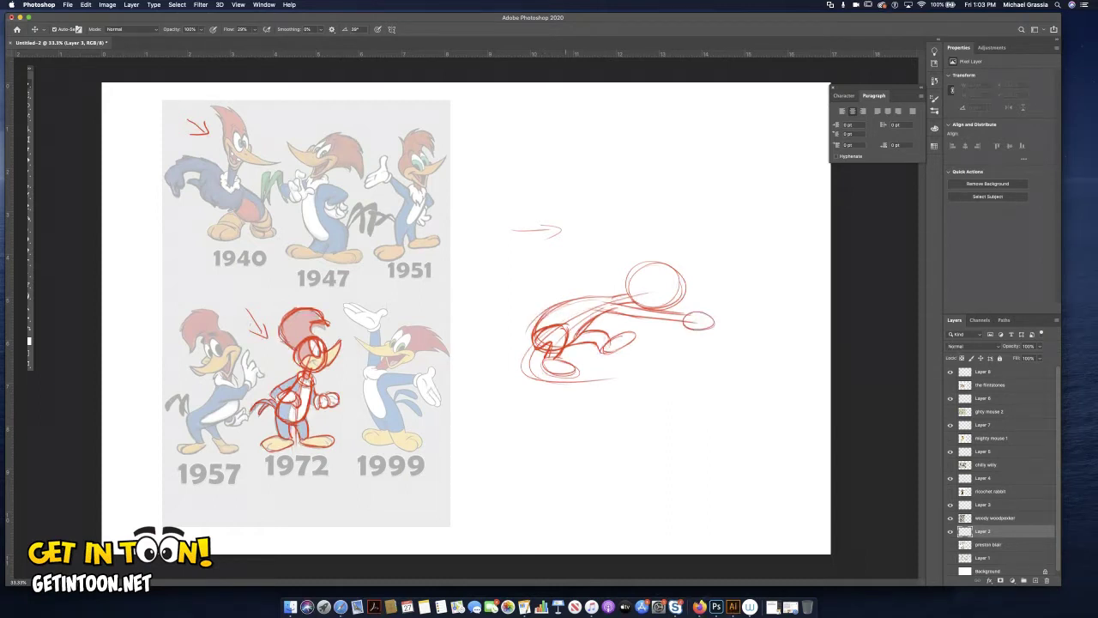
{"action": "mouse_move", "coordinate": [667, 274]}
{"action": "left_mouse_down"}
{"action": "mouse_move", "coordinate": [670, 299]}
{"action": "mouse_move", "coordinate": [645, 292]}
{"action": "mouse_move", "coordinate": [676, 287]}
{"action": "left_mouse_up"}
{"action": "left_click_drag", "start_coordinate": [686, 285], "coordinate": [728, 278]}
{"action": "key", "text": "cmd+z"}
{"action": "mouse_move", "coordinate": [686, 287]}
{"action": "left_mouse_down"}
{"action": "mouse_move", "coordinate": [718, 273]}
{"action": "mouse_move", "coordinate": [680, 298]}
{"action": "left_mouse_up"}
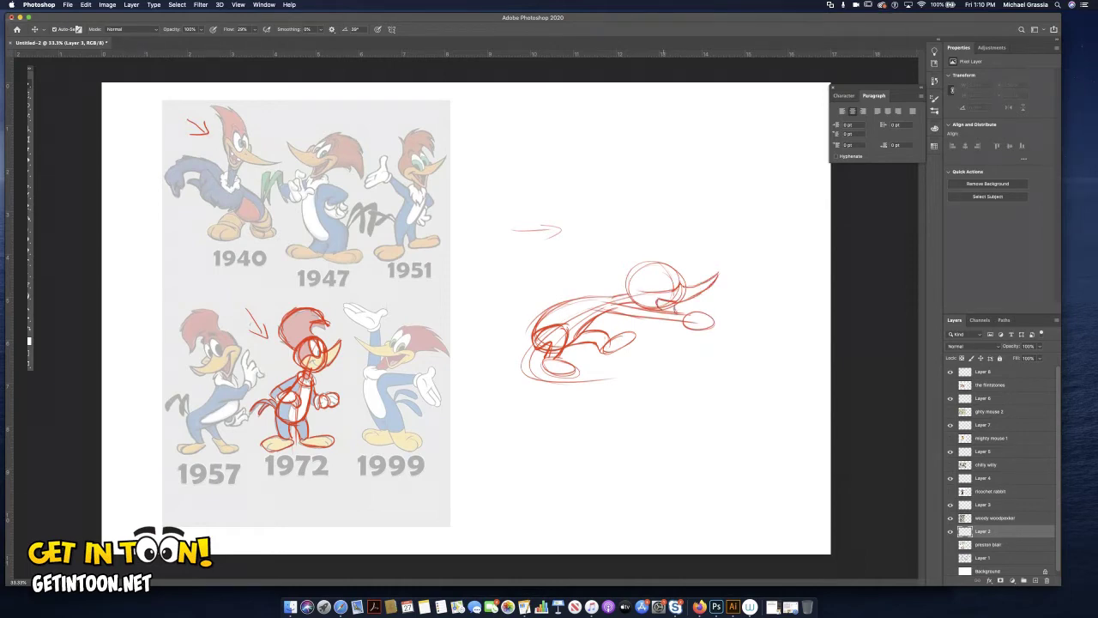
{"action": "left_click_drag", "start_coordinate": [659, 269], "coordinate": [666, 289]}
{"action": "key", "text": "super+z"}
{"action": "key", "text": "super+z"}
- Draw the lunging woodpecker's two oval eyes and its far arm reaching forward past the beak
{"action": "mouse_move", "coordinate": [669, 267]}
{"action": "left_mouse_down"}
{"action": "mouse_move", "coordinate": [674, 290]}
{"action": "mouse_move", "coordinate": [684, 285]}
{"action": "left_mouse_up"}
{"action": "left_click_drag", "start_coordinate": [699, 276], "coordinate": [736, 264]}
{"action": "key", "text": "super+z"}
{"action": "mouse_move", "coordinate": [714, 286]}
{"action": "left_mouse_down"}
{"action": "mouse_move", "coordinate": [748, 289]}
{"action": "mouse_move", "coordinate": [735, 273]}
{"action": "left_mouse_up"}
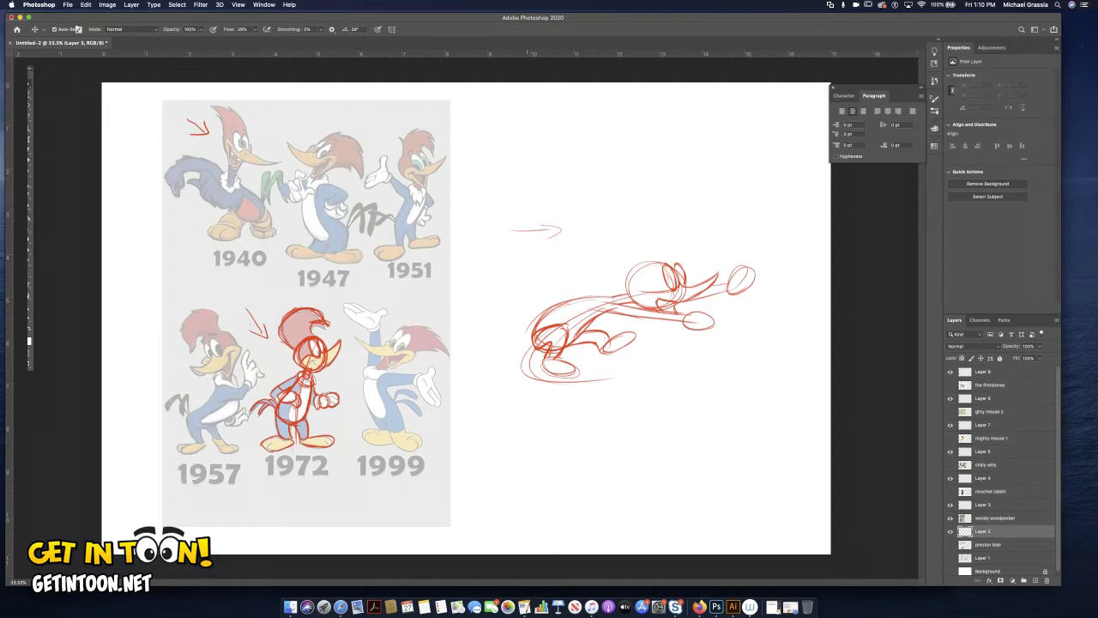
- Add curved tail feathers behind the lunging woodpecker's body and a large forward-curling crest on its head
{"action": "mouse_move", "coordinate": [529, 329]}
{"action": "left_mouse_down"}
{"action": "mouse_move", "coordinate": [512, 378]}
{"action": "mouse_move", "coordinate": [522, 379]}
{"action": "left_mouse_up"}
{"action": "mouse_move", "coordinate": [511, 376]}
{"action": "left_mouse_down"}
{"action": "mouse_move", "coordinate": [533, 326]}
{"action": "mouse_move", "coordinate": [499, 353]}
{"action": "mouse_move", "coordinate": [532, 326]}
{"action": "left_mouse_up"}
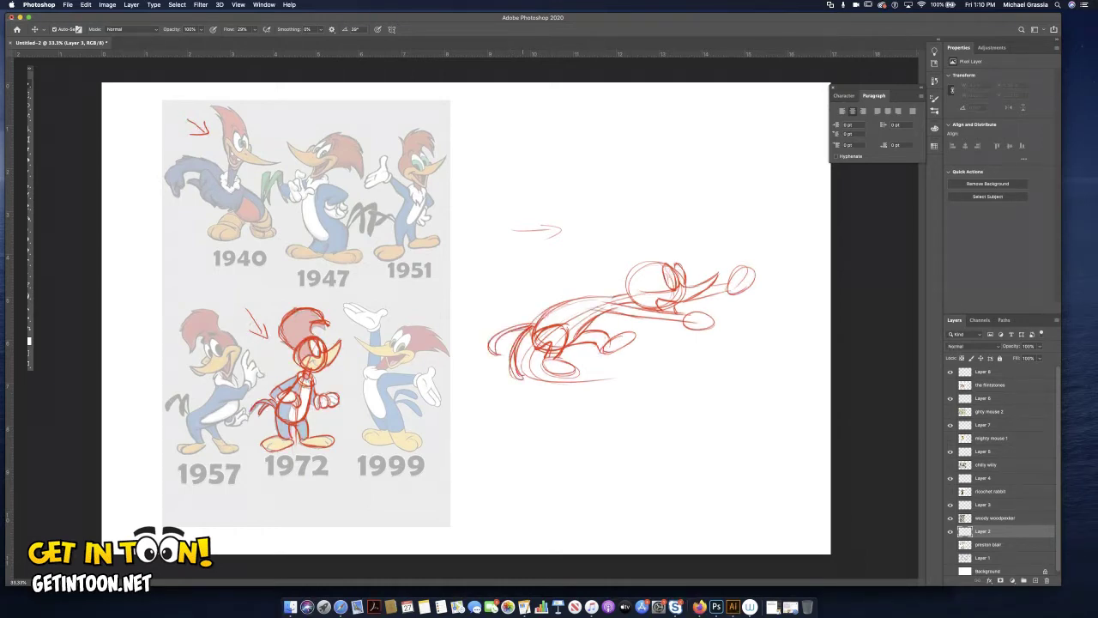
{"action": "left_click_drag", "start_coordinate": [653, 248], "coordinate": [663, 263]}
{"action": "mouse_move", "coordinate": [662, 263]}
{"action": "left_mouse_down"}
{"action": "mouse_move", "coordinate": [675, 224]}
{"action": "mouse_move", "coordinate": [657, 227]}
{"action": "mouse_move", "coordinate": [687, 226]}
{"action": "mouse_move", "coordinate": [618, 223]}
{"action": "mouse_move", "coordinate": [611, 256]}
{"action": "mouse_move", "coordinate": [632, 269]}
{"action": "left_mouse_up"}
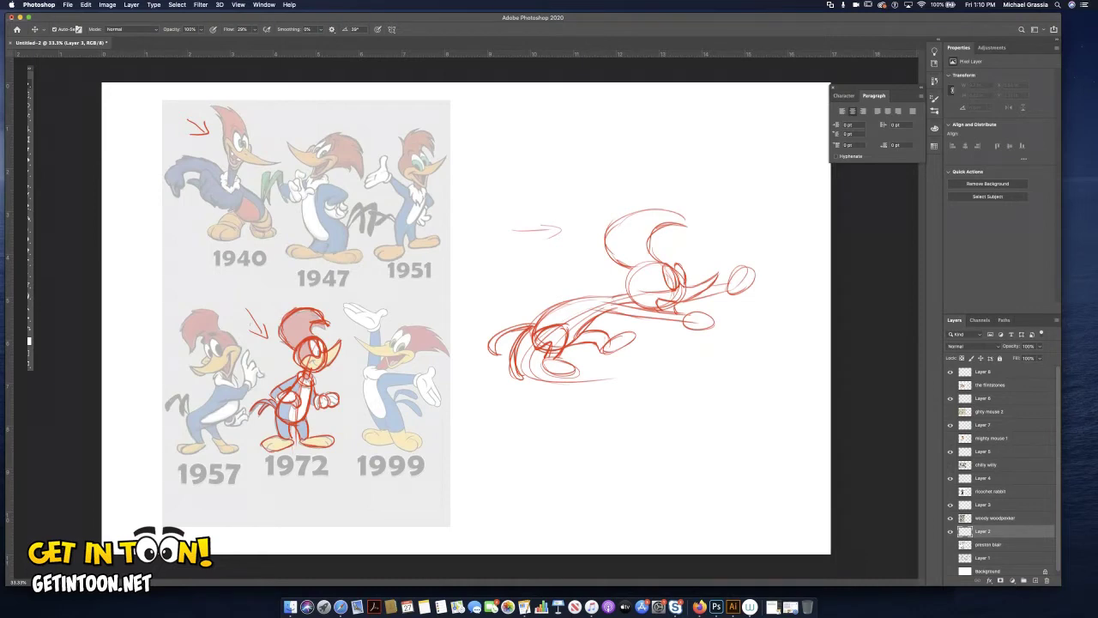
- Fade the red sketch layer to 50% opacity and add a new layer
{"action": "key", "text": "5"}
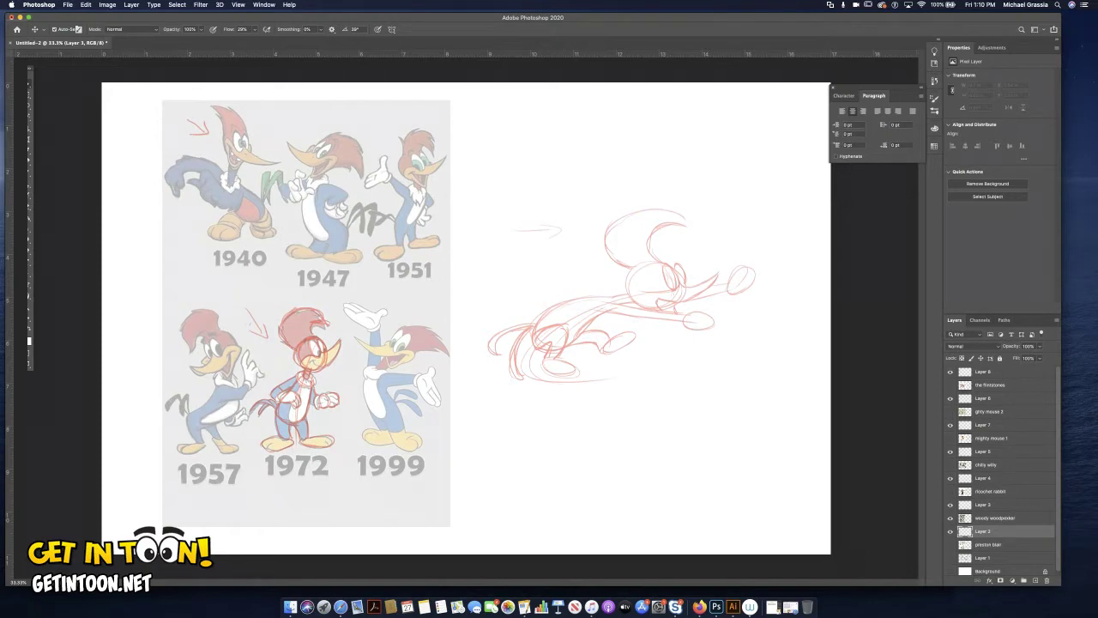
{"action": "key", "text": "alt+shift+super+n"}
- Set the foreground color to black
{"action": "left_click", "coordinate": [23, 337]}
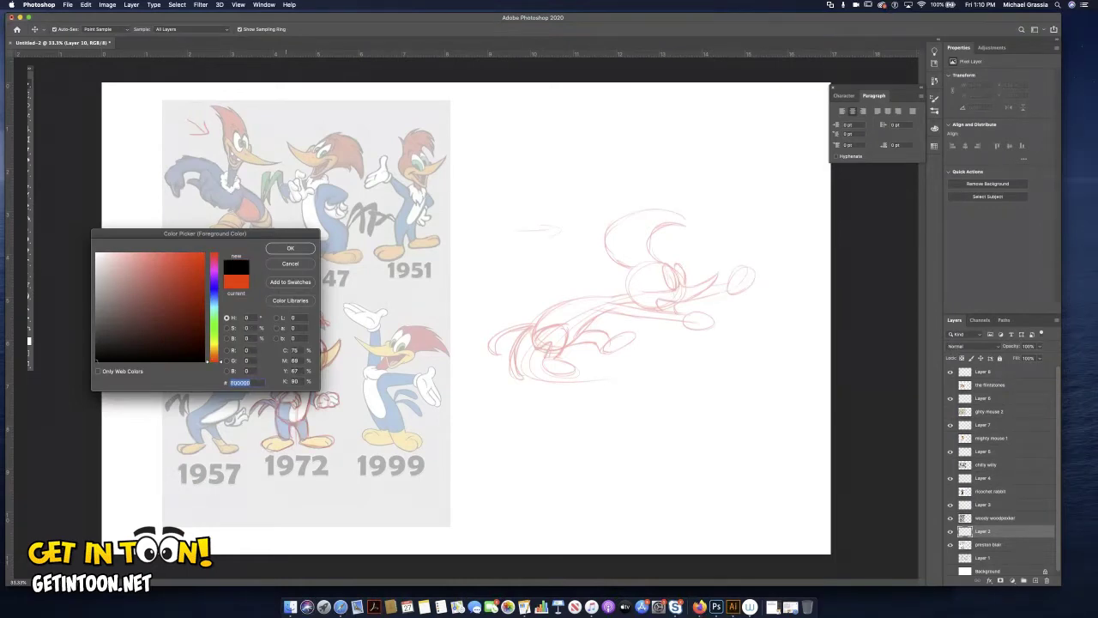
{"action": "key", "text": "Return"}
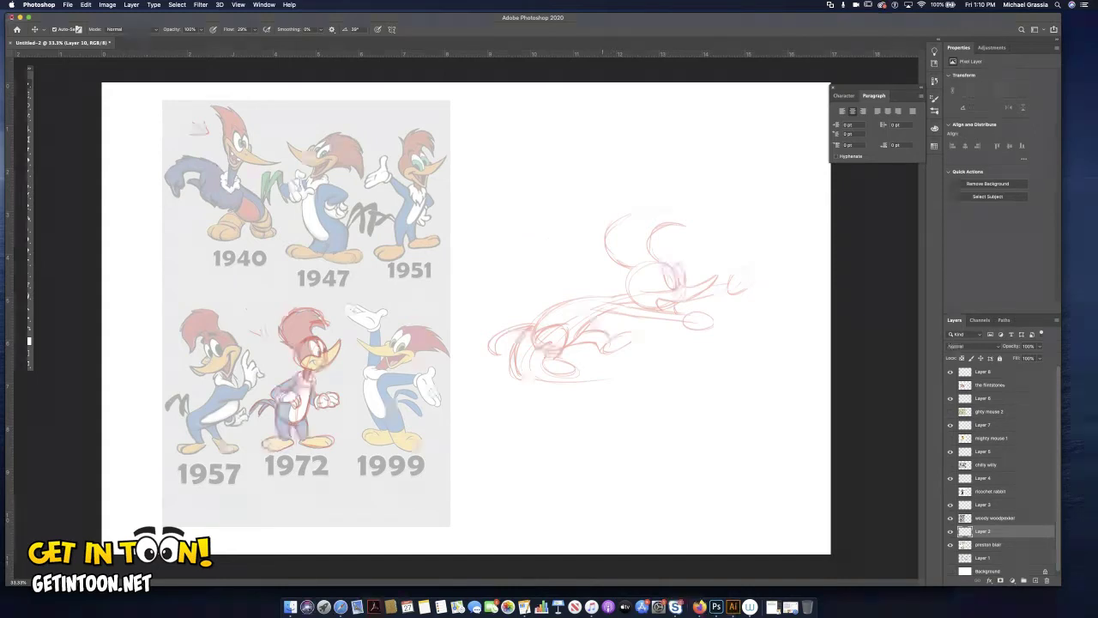
- Ink the lunging woodpecker's crest in black with a smooth back edge, jagged feather tips along the top and a curved inner edge
{"action": "left_click_drag", "start_coordinate": [606, 235], "coordinate": [603, 249]}
{"action": "key", "text": "super+plus"}
{"action": "key", "text": "super+plus"}
{"action": "key", "text": "super+plus"}
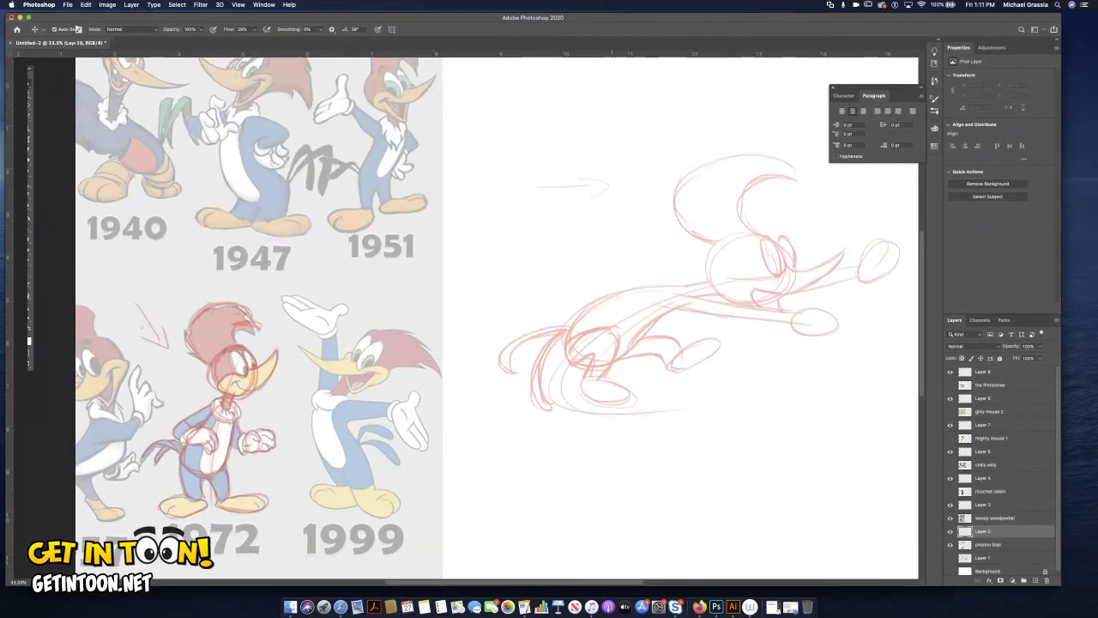
{"action": "scroll", "coordinate": [612, 318], "scroll_direction": "right", "scroll_amount": 10}
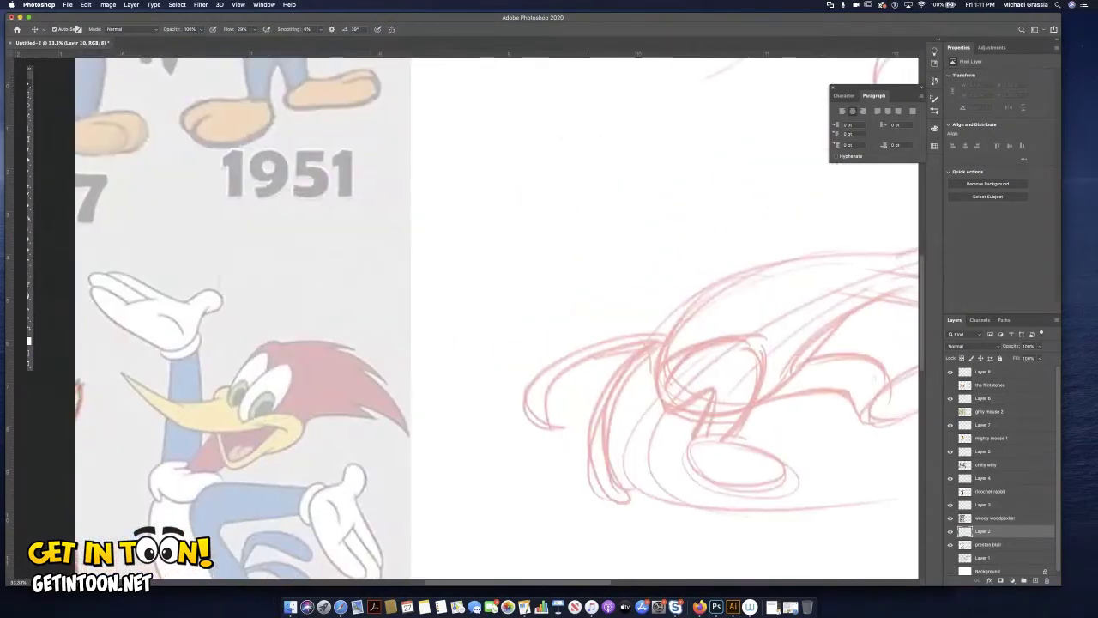
{"action": "scroll", "coordinate": [592, 317], "scroll_direction": "up", "scroll_amount": 4}
{"action": "left_click_drag", "start_coordinate": [585, 249], "coordinate": [679, 300]}
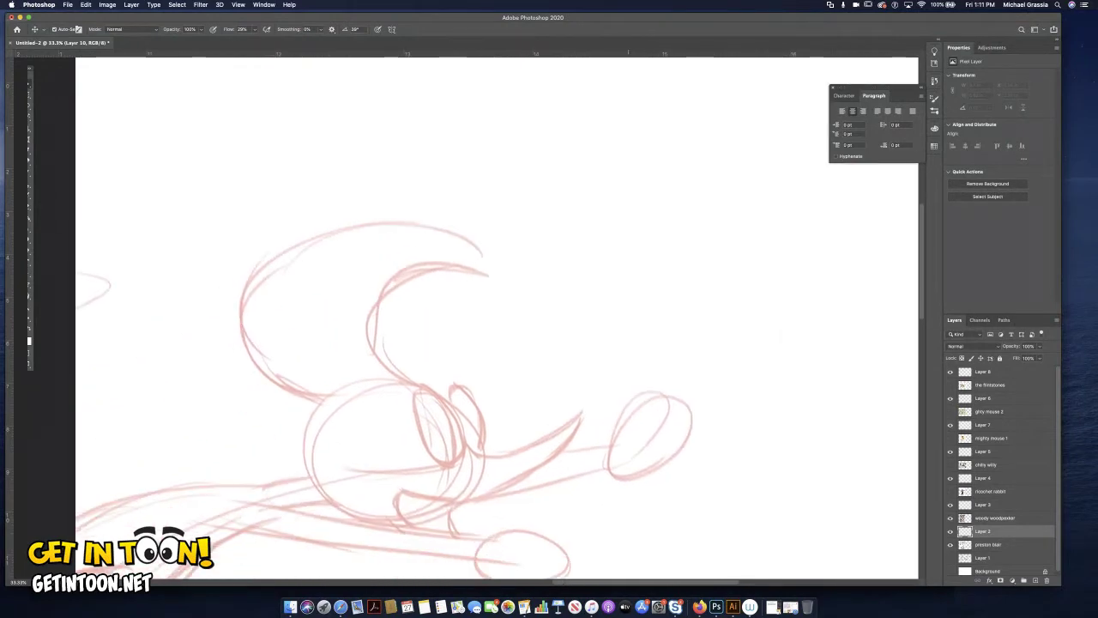
{"action": "mouse_move", "coordinate": [240, 277]}
{"action": "left_mouse_down"}
{"action": "mouse_move", "coordinate": [245, 342]}
{"action": "mouse_move", "coordinate": [281, 381]}
{"action": "mouse_move", "coordinate": [337, 404]}
{"action": "left_mouse_up"}
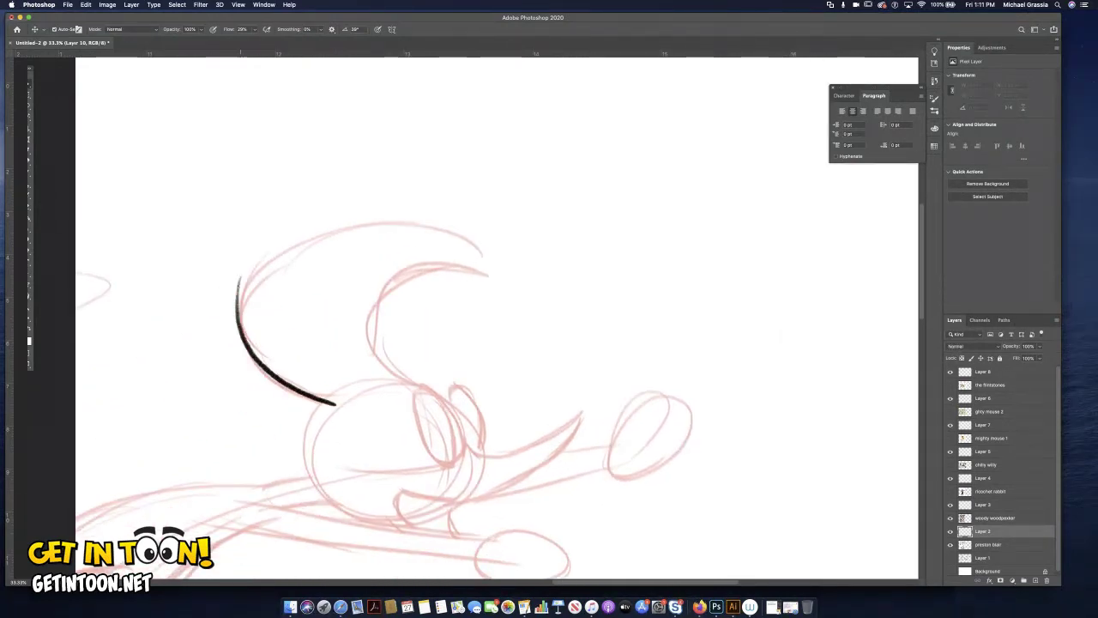
{"action": "mouse_move", "coordinate": [238, 276]}
{"action": "left_mouse_down"}
{"action": "mouse_move", "coordinate": [248, 306]}
{"action": "mouse_move", "coordinate": [284, 232]}
{"action": "mouse_move", "coordinate": [410, 206]}
{"action": "mouse_move", "coordinate": [494, 251]}
{"action": "mouse_move", "coordinate": [468, 253]}
{"action": "mouse_move", "coordinate": [496, 288]}
{"action": "left_mouse_up"}
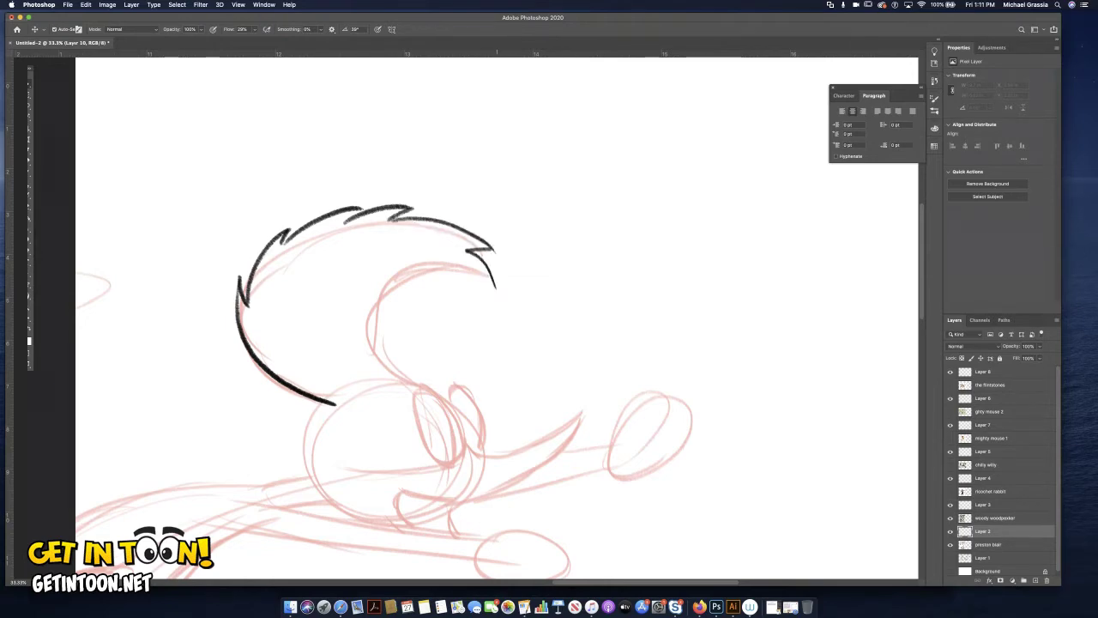
{"action": "mouse_move", "coordinate": [492, 284]}
{"action": "left_mouse_down"}
{"action": "mouse_move", "coordinate": [403, 278]}
{"action": "mouse_move", "coordinate": [376, 304]}
{"action": "mouse_move", "coordinate": [373, 360]}
{"action": "mouse_move", "coordinate": [404, 383]}
{"action": "left_mouse_up"}
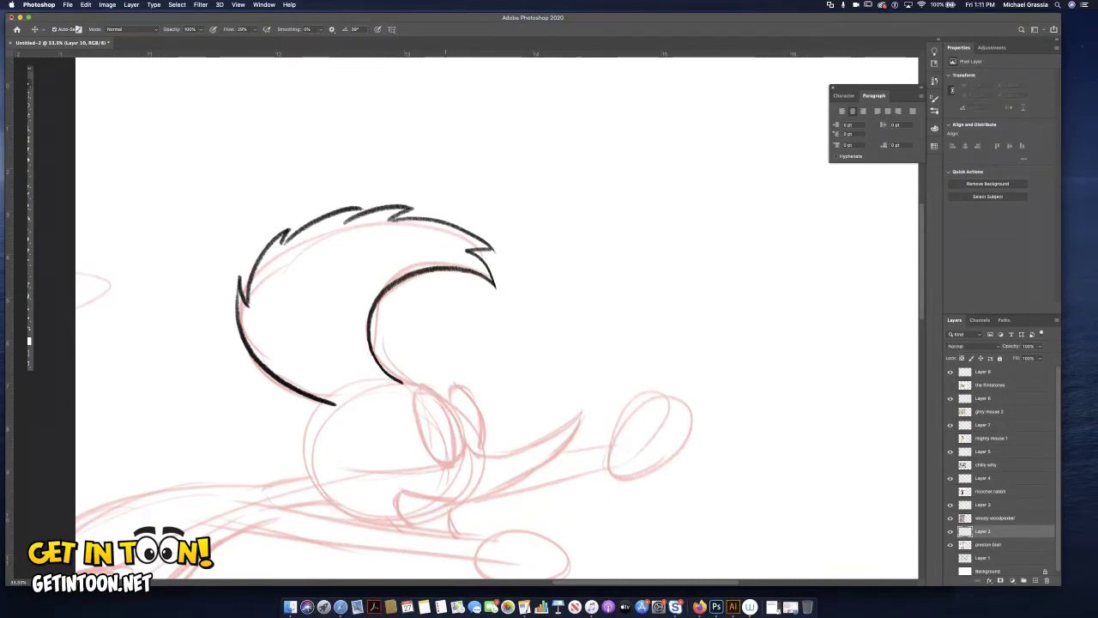
- Examine the head, crest and eye designs of the woodpecker references from the different years
{"action": "scroll", "coordinate": [447, 317], "scroll_direction": "left", "scroll_amount": 11}
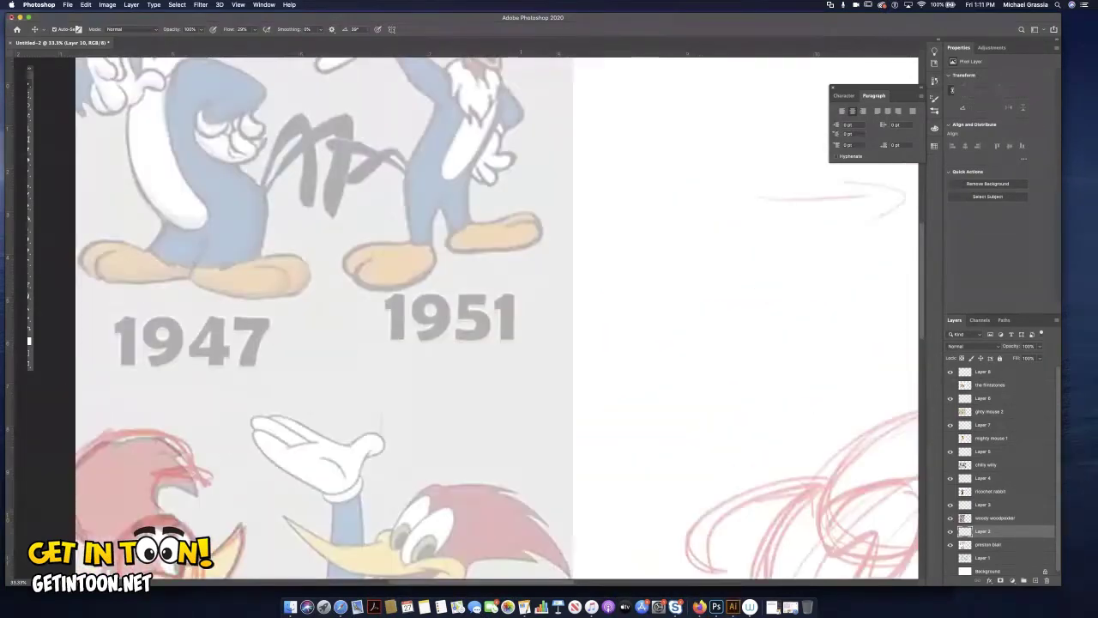
{"action": "scroll", "coordinate": [447, 318], "scroll_direction": "down", "scroll_amount": 3}
{"action": "scroll", "coordinate": [447, 318], "scroll_direction": "left", "scroll_amount": 8}
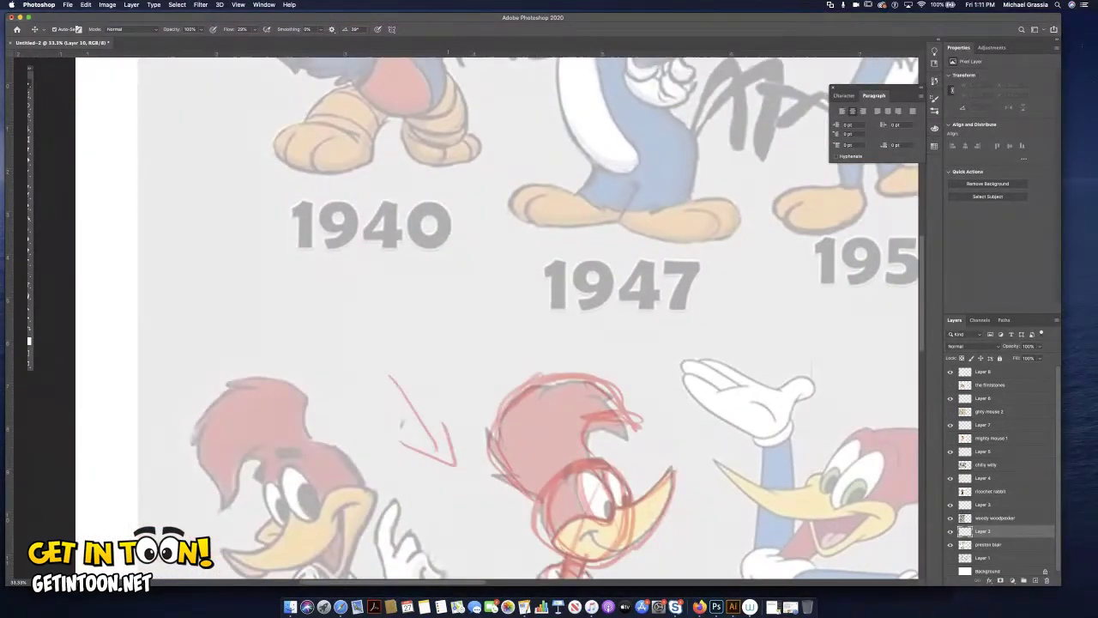
{"action": "scroll", "coordinate": [423, 318], "scroll_direction": "right", "scroll_amount": 7}
{"action": "scroll", "coordinate": [423, 318], "scroll_direction": "up", "scroll_amount": 4}
{"action": "scroll", "coordinate": [423, 318], "scroll_direction": "right", "scroll_amount": 7}
{"action": "scroll", "coordinate": [423, 317], "scroll_direction": "up", "scroll_amount": 4}
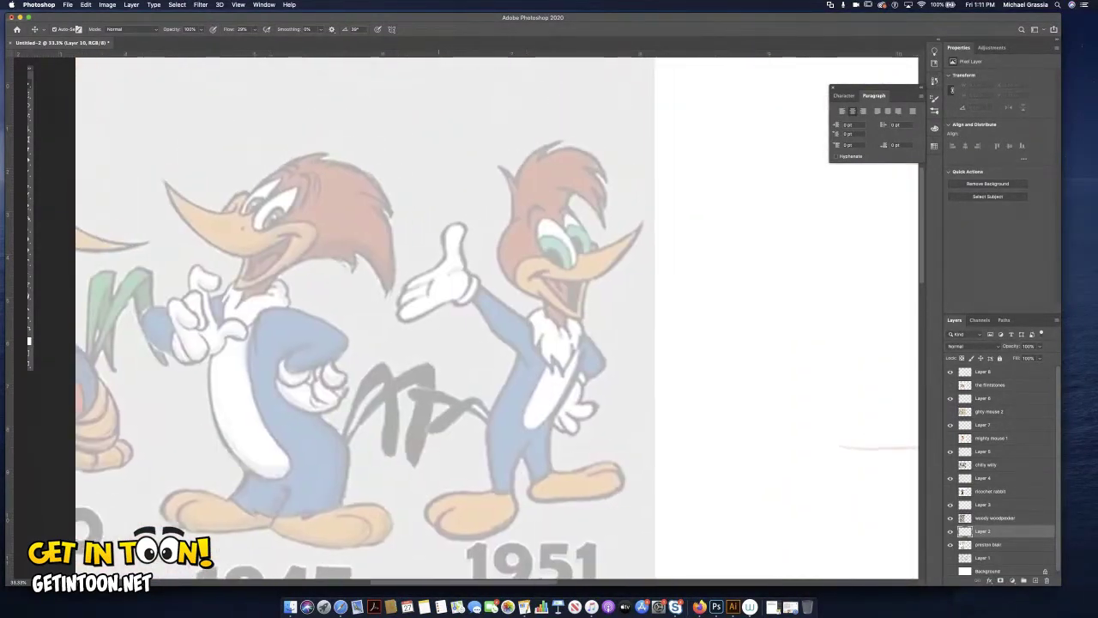
{"action": "scroll", "coordinate": [433, 317], "scroll_direction": "down", "scroll_amount": 3}
{"action": "scroll", "coordinate": [497, 317], "scroll_direction": "down", "scroll_amount": 6}
{"action": "scroll", "coordinate": [497, 318], "scroll_direction": "left", "scroll_amount": 3}
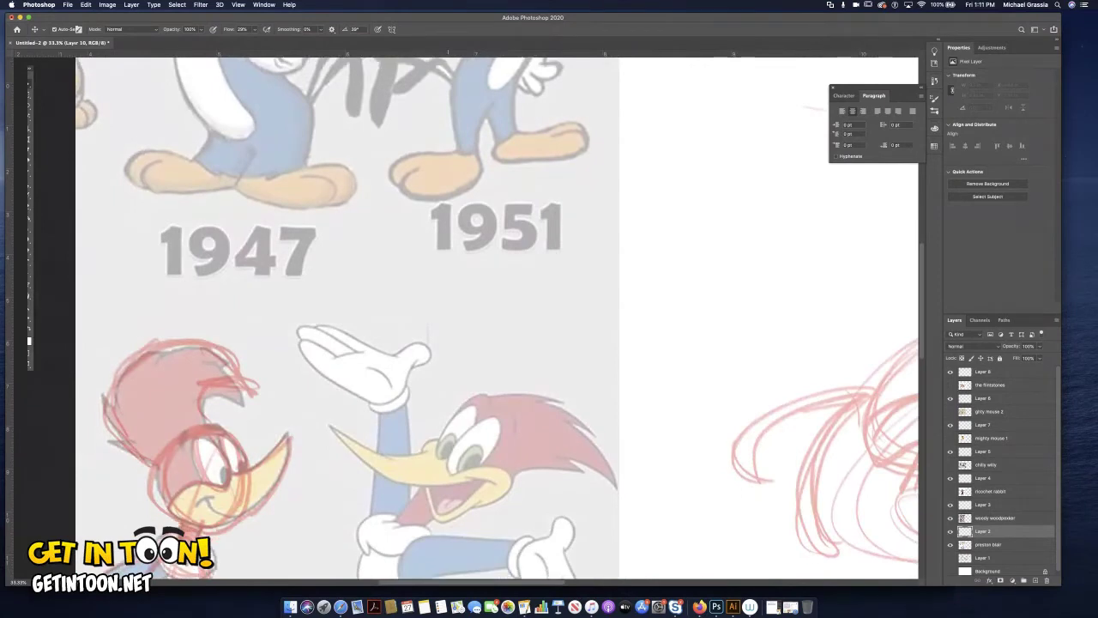
- Erase the red construction lines covering the eyes of the 1972 woodpecker reference and reselect the ink layer
{"action": "key", "text": "e"}
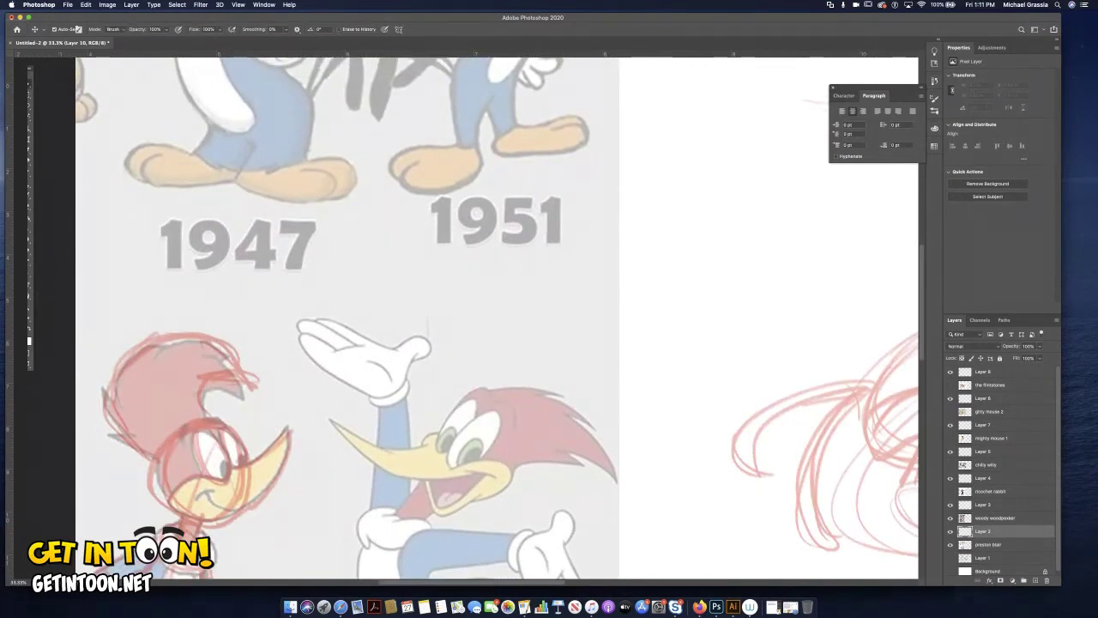
{"action": "left_click", "coordinate": [190, 427], "text": "super"}
{"action": "mouse_move", "coordinate": [175, 441]}
{"action": "left_mouse_down"}
{"action": "mouse_move", "coordinate": [206, 424]}
{"action": "mouse_move", "coordinate": [230, 436]}
{"action": "mouse_move", "coordinate": [224, 448]}
{"action": "left_mouse_up"}
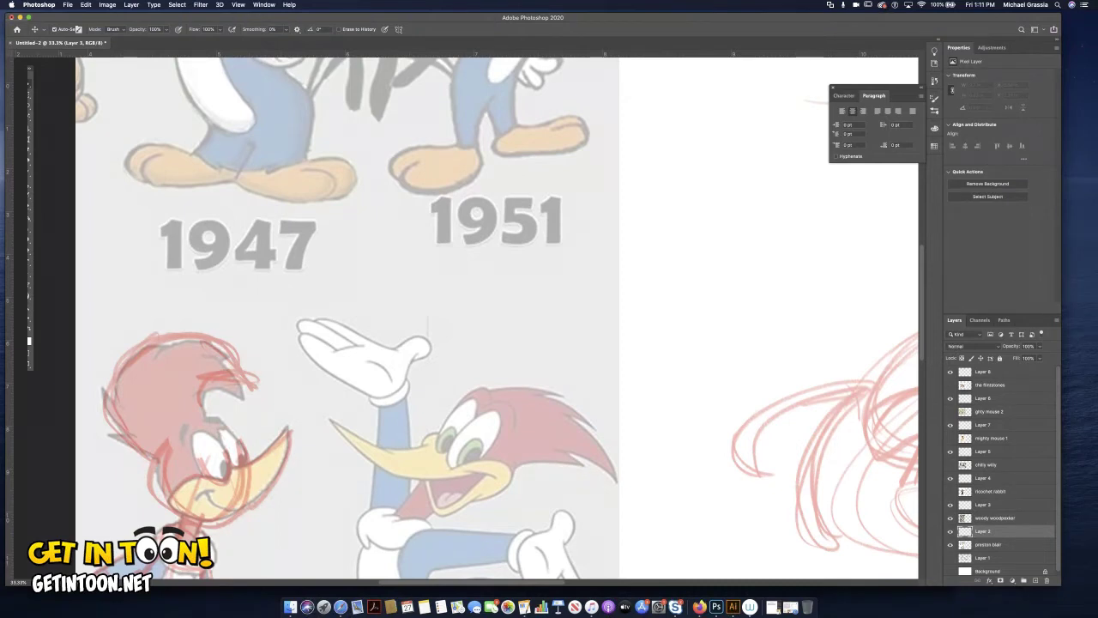
{"action": "left_click", "coordinate": [242, 463], "text": "super"}
- Ink the lunging woodpecker's angry eyebrows, two oval eyes, half-closed lids and pupils
{"action": "scroll", "coordinate": [634, 317], "scroll_direction": "right", "scroll_amount": 10}
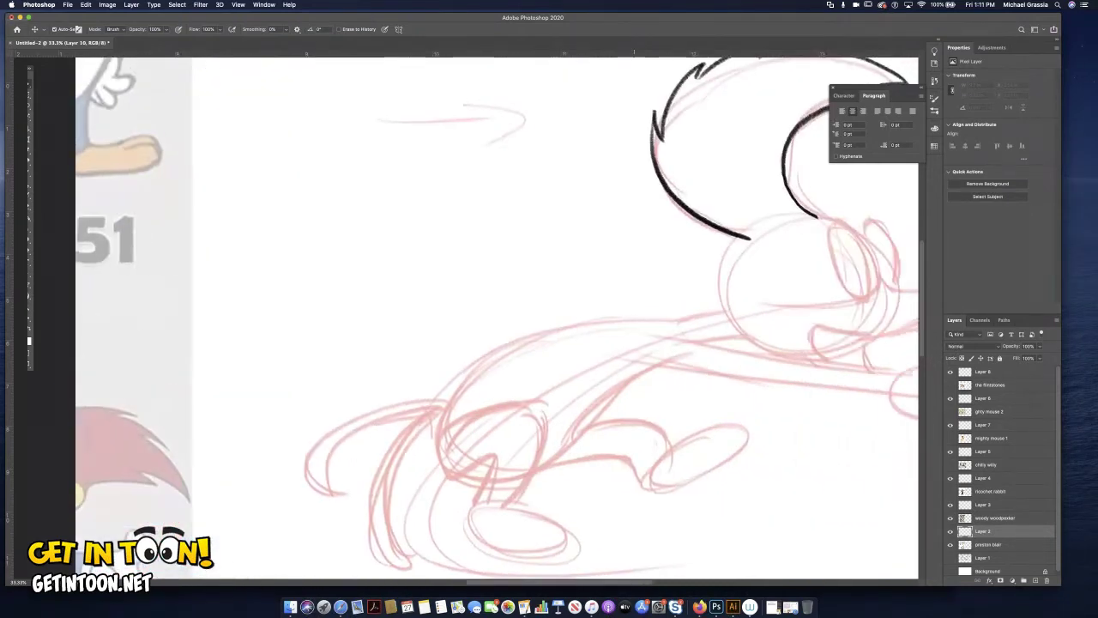
{"action": "key", "text": "b"}
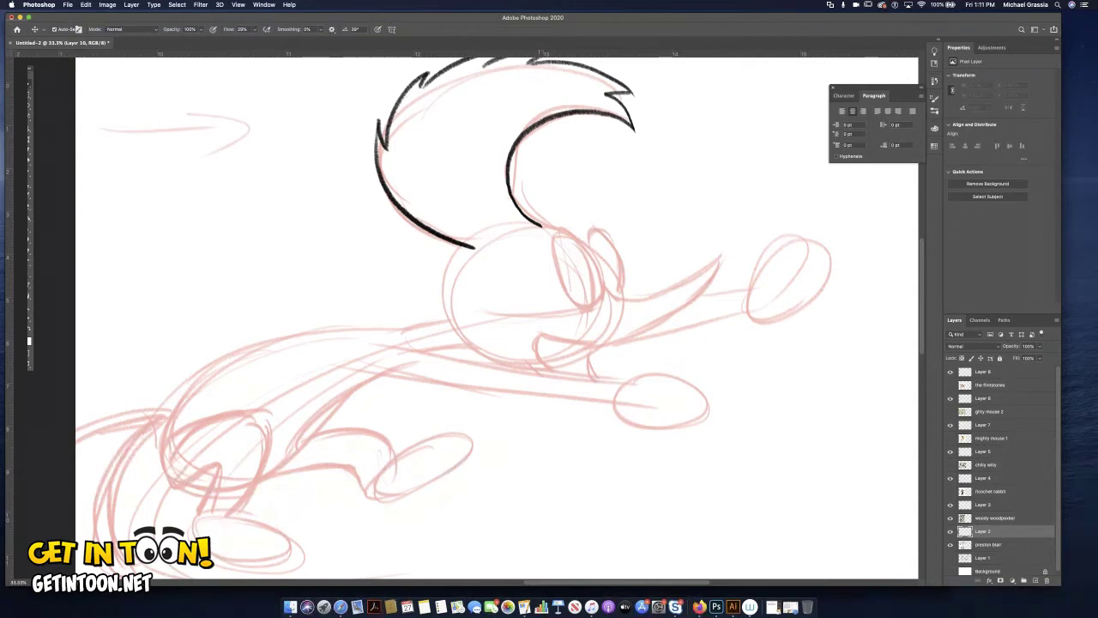
{"action": "mouse_move", "coordinate": [540, 244]}
{"action": "left_mouse_down"}
{"action": "mouse_move", "coordinate": [577, 228]}
{"action": "mouse_move", "coordinate": [553, 229]}
{"action": "left_mouse_up"}
{"action": "mouse_move", "coordinate": [577, 230]}
{"action": "left_mouse_down"}
{"action": "mouse_move", "coordinate": [556, 234]}
{"action": "mouse_move", "coordinate": [611, 227]}
{"action": "mouse_move", "coordinate": [599, 221]}
{"action": "mouse_move", "coordinate": [573, 301]}
{"action": "left_mouse_up"}
{"action": "left_click_drag", "start_coordinate": [553, 246], "coordinate": [589, 307]}
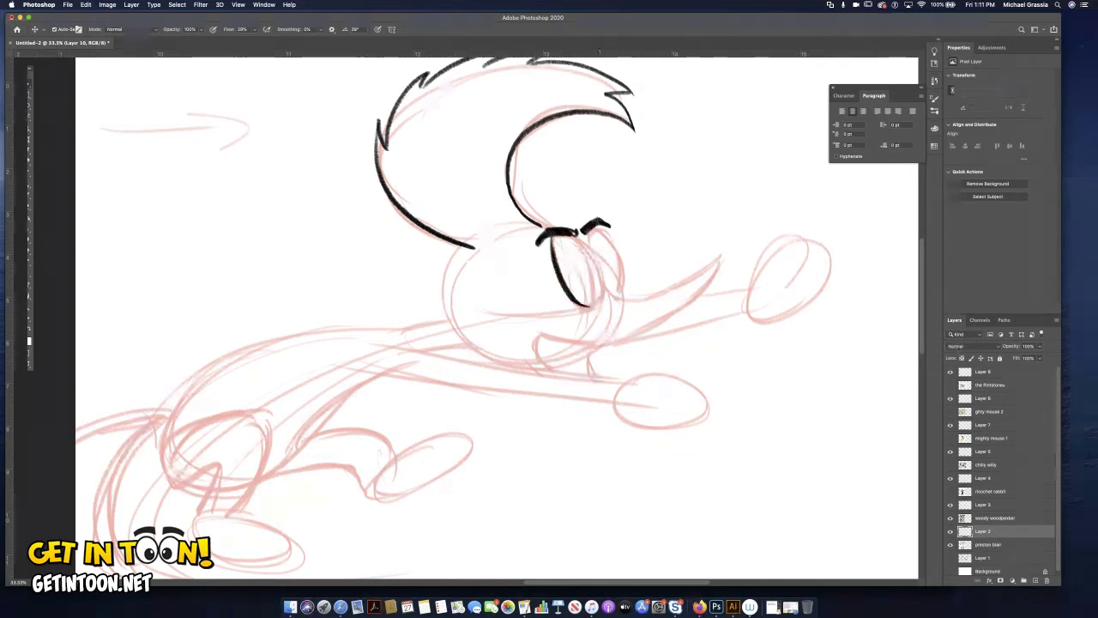
{"action": "mouse_move", "coordinate": [578, 239]}
{"action": "left_mouse_down"}
{"action": "mouse_move", "coordinate": [604, 288]}
{"action": "mouse_move", "coordinate": [580, 306]}
{"action": "left_mouse_up"}
{"action": "mouse_move", "coordinate": [588, 240]}
{"action": "left_mouse_down"}
{"action": "mouse_move", "coordinate": [604, 231]}
{"action": "mouse_move", "coordinate": [620, 287]}
{"action": "left_mouse_up"}
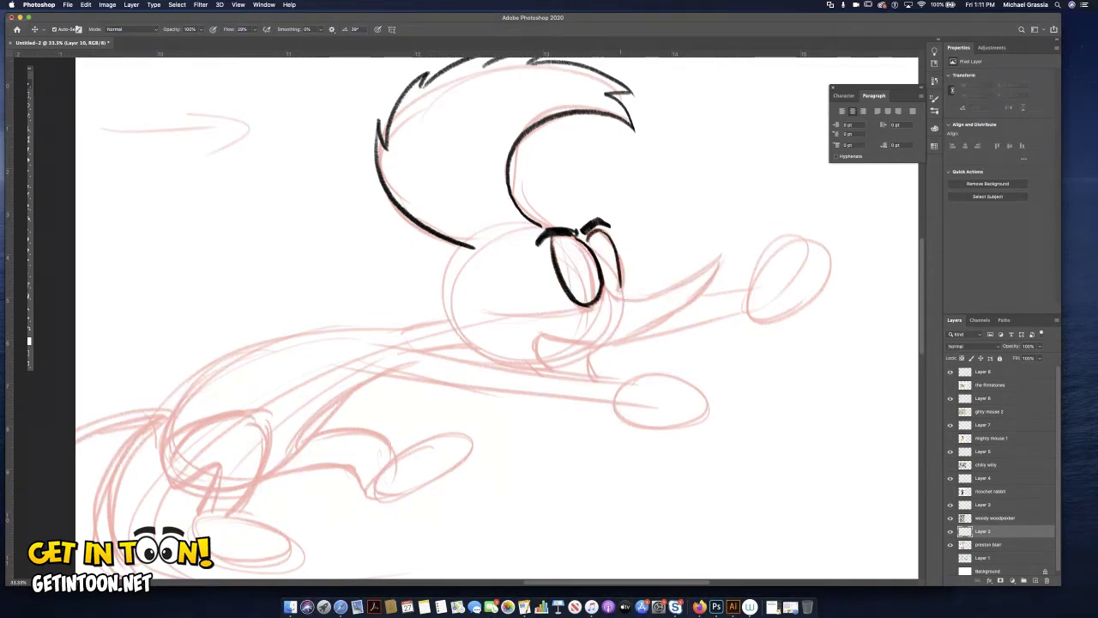
{"action": "mouse_move", "coordinate": [609, 240]}
{"action": "left_mouse_down"}
{"action": "mouse_move", "coordinate": [621, 291]}
{"action": "mouse_move", "coordinate": [607, 295]}
{"action": "left_mouse_up"}
{"action": "left_click_drag", "start_coordinate": [562, 272], "coordinate": [618, 255]}
{"action": "mouse_move", "coordinate": [566, 283]}
{"action": "left_mouse_down"}
{"action": "mouse_move", "coordinate": [618, 263]}
{"action": "mouse_move", "coordinate": [587, 274]}
{"action": "mouse_move", "coordinate": [611, 269]}
{"action": "left_mouse_up"}
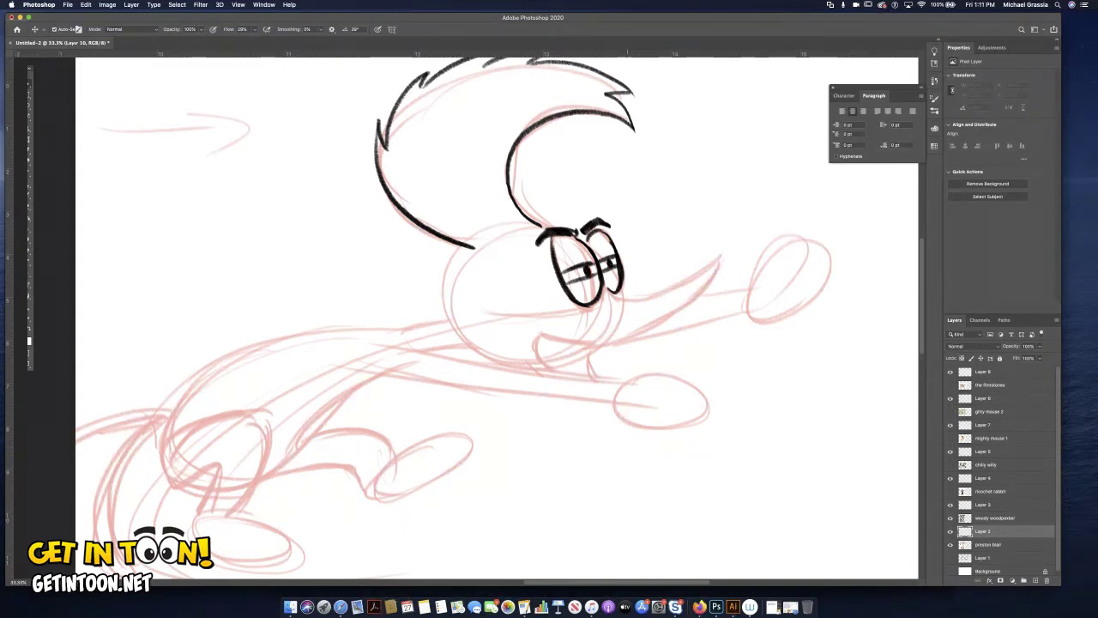
- Ink the curved cheek line and the long pointed beak with a smiling mouth corner
{"action": "mouse_move", "coordinate": [590, 302]}
{"action": "left_mouse_down"}
{"action": "mouse_move", "coordinate": [541, 305]}
{"action": "mouse_move", "coordinate": [500, 335]}
{"action": "mouse_move", "coordinate": [513, 361]}
{"action": "left_mouse_up"}
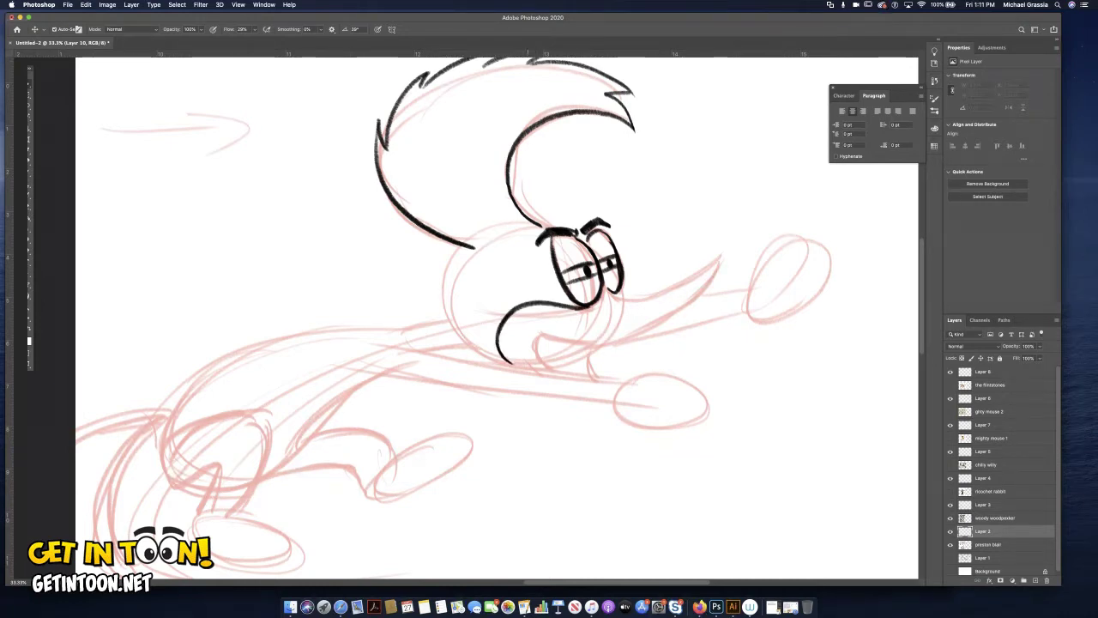
{"action": "mouse_move", "coordinate": [542, 327]}
{"action": "left_mouse_down"}
{"action": "mouse_move", "coordinate": [549, 362]}
{"action": "mouse_move", "coordinate": [553, 337]}
{"action": "mouse_move", "coordinate": [637, 336]}
{"action": "left_mouse_up"}
{"action": "left_click_drag", "start_coordinate": [614, 293], "coordinate": [649, 295]}
{"action": "mouse_move", "coordinate": [689, 275]}
{"action": "left_mouse_down"}
{"action": "mouse_move", "coordinate": [722, 253]}
{"action": "mouse_move", "coordinate": [668, 321]}
{"action": "mouse_move", "coordinate": [678, 309]}
{"action": "mouse_move", "coordinate": [615, 337]}
{"action": "left_mouse_up"}
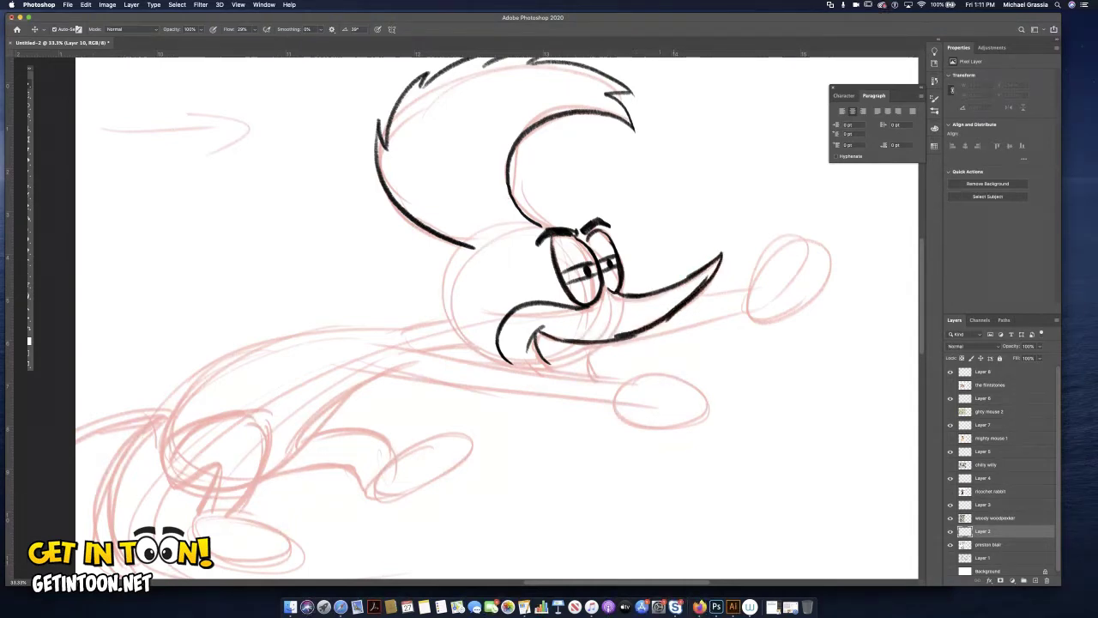
{"action": "left_click_drag", "start_coordinate": [538, 331], "coordinate": [639, 340]}
- Ink the back of the head and lower jaw, plus the neck with its ruffled feather collar
{"action": "mouse_move", "coordinate": [474, 247]}
{"action": "left_mouse_down"}
{"action": "mouse_move", "coordinate": [444, 326]}
{"action": "mouse_move", "coordinate": [505, 364]}
{"action": "left_mouse_up"}
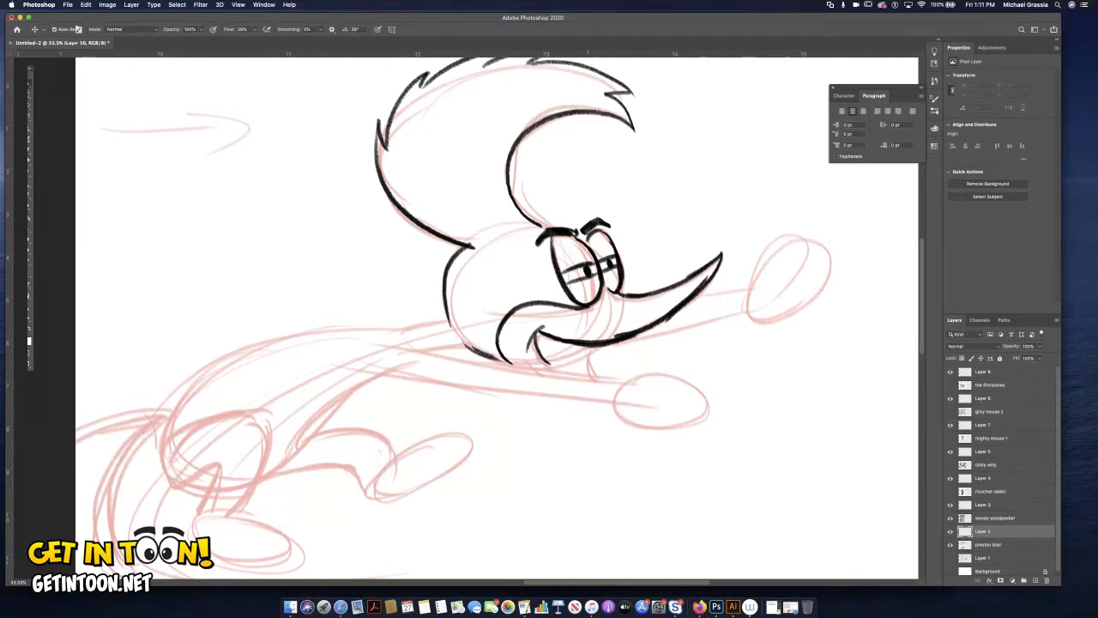
{"action": "left_click_drag", "start_coordinate": [589, 347], "coordinate": [591, 378]}
{"action": "mouse_move", "coordinate": [405, 330]}
{"action": "left_mouse_down"}
{"action": "mouse_move", "coordinate": [446, 321]}
{"action": "mouse_move", "coordinate": [436, 352]}
{"action": "left_mouse_up"}
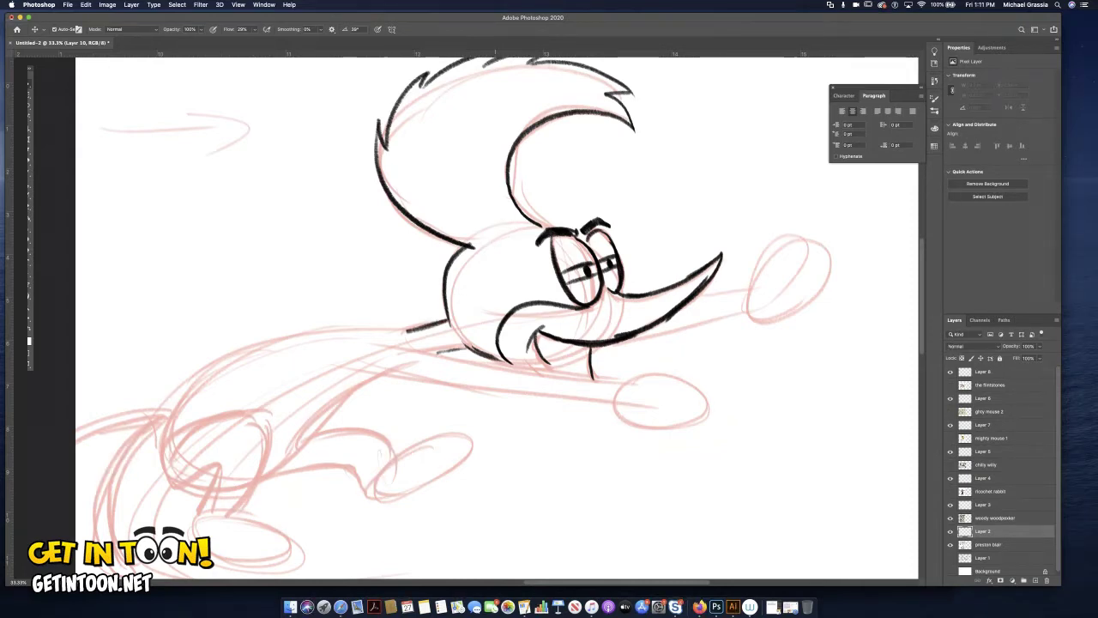
{"action": "mouse_move", "coordinate": [418, 330]}
{"action": "left_mouse_down"}
{"action": "mouse_move", "coordinate": [432, 352]}
{"action": "mouse_move", "coordinate": [386, 314]}
{"action": "mouse_move", "coordinate": [367, 328]}
{"action": "mouse_move", "coordinate": [376, 339]}
{"action": "left_mouse_up"}
{"action": "left_click_drag", "start_coordinate": [383, 329], "coordinate": [385, 343]}
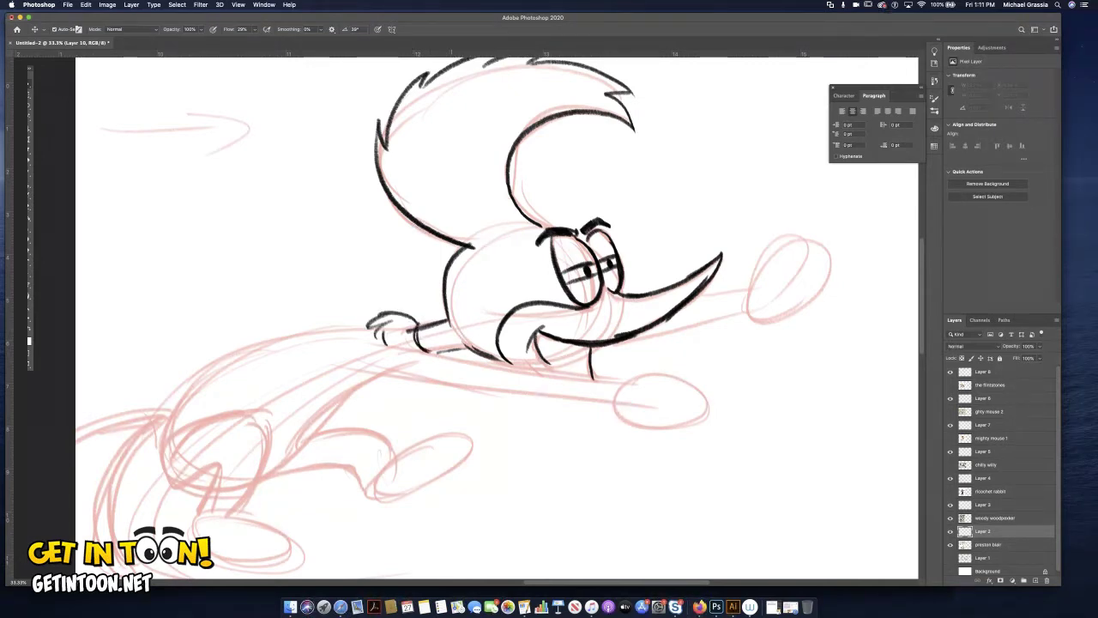
- Ink the near arm stretched forward from a rounded shoulder to a cuff at the wrist
{"action": "mouse_move", "coordinate": [347, 353]}
{"action": "left_mouse_down"}
{"action": "mouse_move", "coordinate": [338, 366]}
{"action": "mouse_move", "coordinate": [435, 388]}
{"action": "mouse_move", "coordinate": [627, 399]}
{"action": "left_mouse_up"}
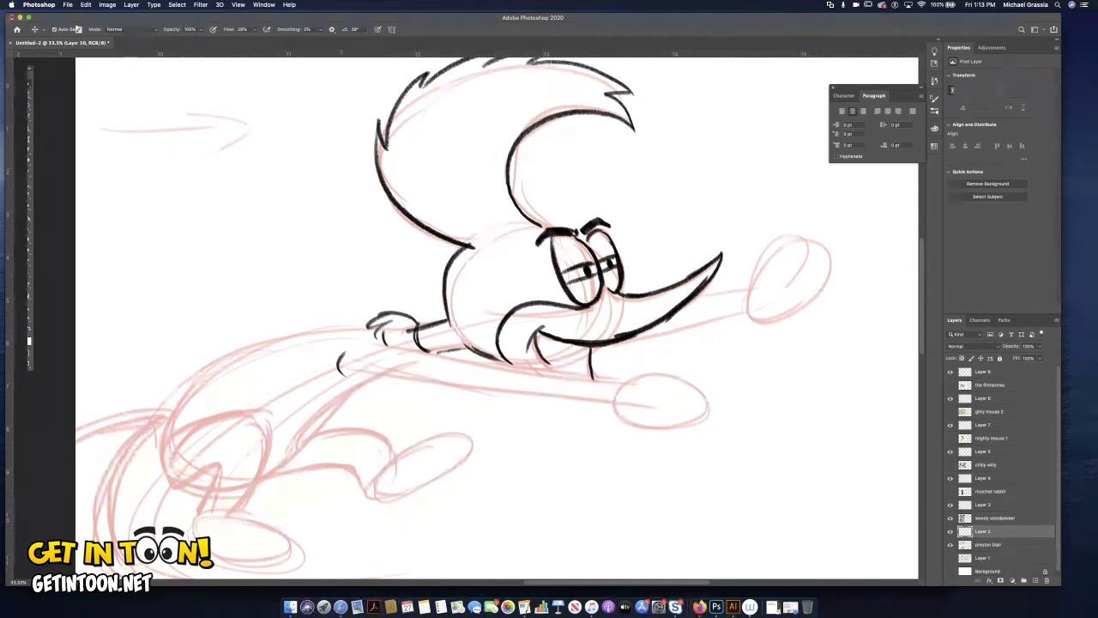
{"action": "mouse_move", "coordinate": [340, 355]}
{"action": "left_mouse_down"}
{"action": "mouse_move", "coordinate": [355, 376]}
{"action": "mouse_move", "coordinate": [603, 397]}
{"action": "left_mouse_up"}
{"action": "mouse_move", "coordinate": [385, 347]}
{"action": "left_mouse_down"}
{"action": "mouse_move", "coordinate": [624, 374]}
{"action": "mouse_move", "coordinate": [597, 407]}
{"action": "left_mouse_up"}
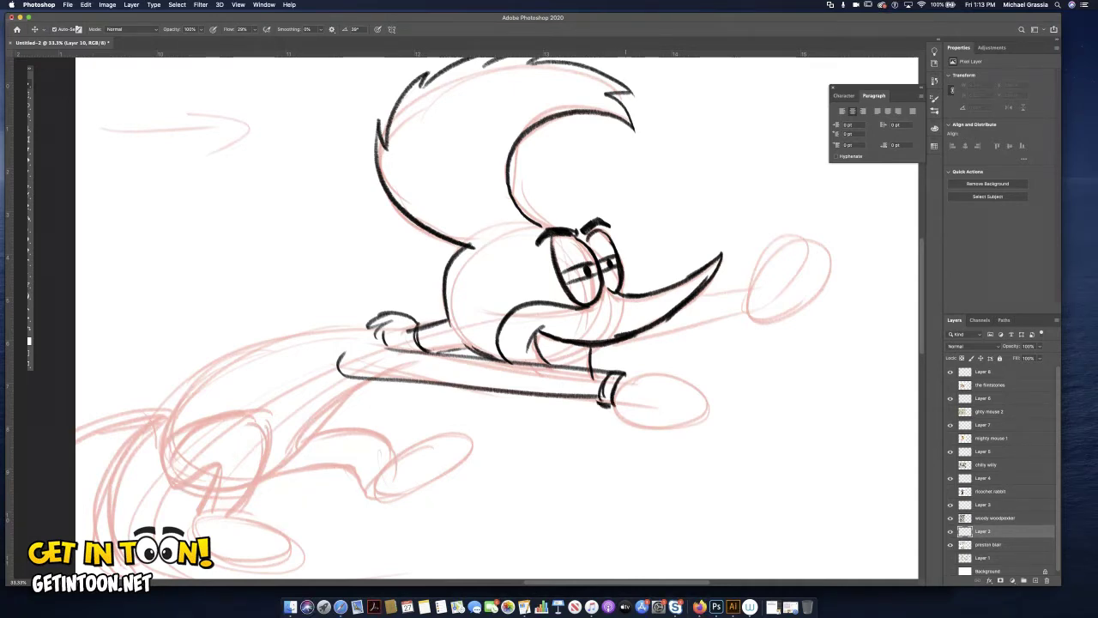
- Ink the near arm's open gloved hand with spread fingers and the far arm's two edges behind the beak
{"action": "mouse_move", "coordinate": [625, 375]}
{"action": "left_mouse_down"}
{"action": "mouse_move", "coordinate": [668, 343]}
{"action": "mouse_move", "coordinate": [717, 344]}
{"action": "mouse_move", "coordinate": [688, 352]}
{"action": "mouse_move", "coordinate": [721, 363]}
{"action": "mouse_move", "coordinate": [705, 390]}
{"action": "left_mouse_up"}
{"action": "mouse_move", "coordinate": [712, 386]}
{"action": "left_mouse_down"}
{"action": "mouse_move", "coordinate": [627, 412]}
{"action": "mouse_move", "coordinate": [664, 393]}
{"action": "mouse_move", "coordinate": [639, 374]}
{"action": "left_mouse_up"}
{"action": "left_click_drag", "start_coordinate": [621, 386], "coordinate": [636, 379]}
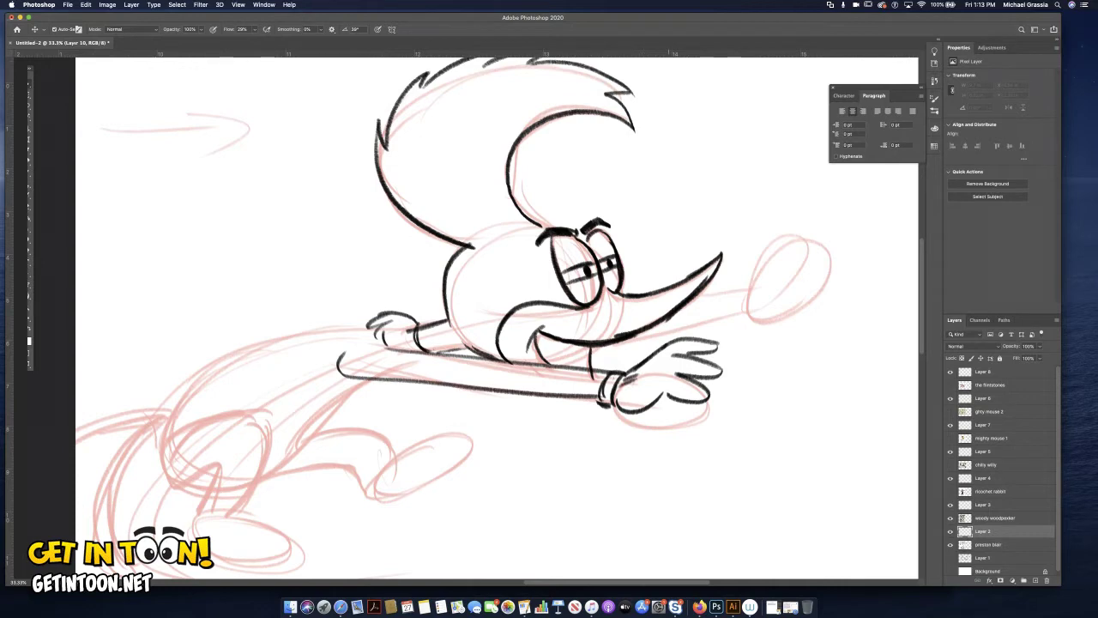
{"action": "left_click_drag", "start_coordinate": [592, 352], "coordinate": [692, 327]}
{"action": "mouse_move", "coordinate": [626, 344]}
{"action": "left_mouse_down"}
{"action": "mouse_move", "coordinate": [734, 312]}
{"action": "mouse_move", "coordinate": [741, 291]}
{"action": "left_mouse_up"}
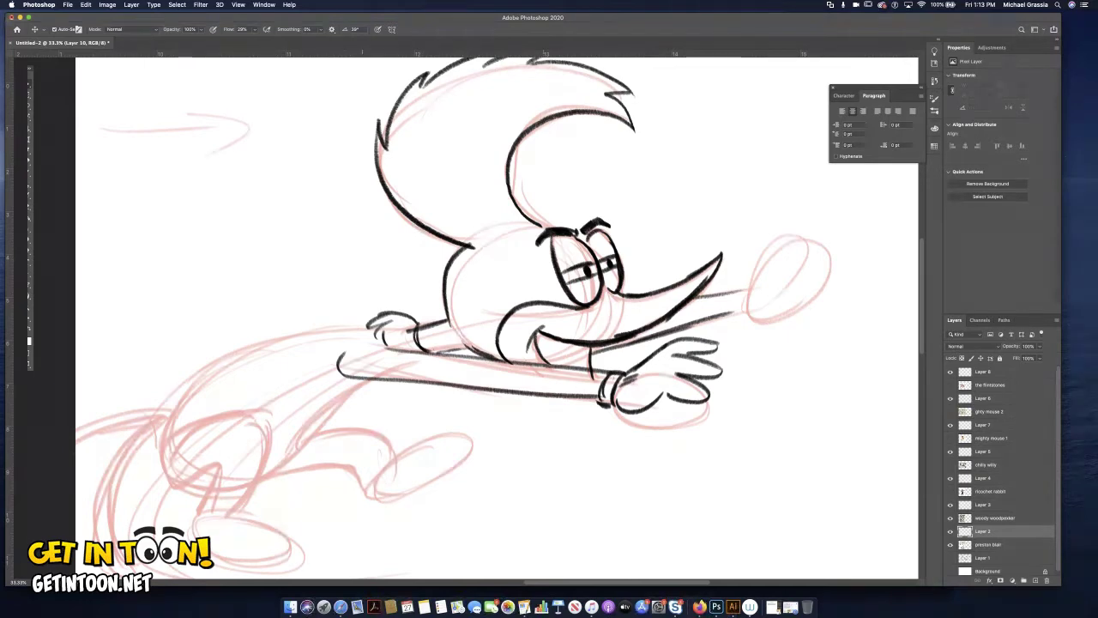
- Ink the arched back and rump, continuing into the bent near thigh and lower leg
{"action": "mouse_move", "coordinate": [370, 328]}
{"action": "left_mouse_down"}
{"action": "mouse_move", "coordinate": [237, 354]}
{"action": "mouse_move", "coordinate": [201, 375]}
{"action": "mouse_move", "coordinate": [163, 436]}
{"action": "mouse_move", "coordinate": [180, 489]}
{"action": "mouse_move", "coordinate": [215, 473]}
{"action": "left_mouse_up"}
{"action": "mouse_move", "coordinate": [182, 427]}
{"action": "left_mouse_down"}
{"action": "mouse_move", "coordinate": [261, 441]}
{"action": "mouse_move", "coordinate": [238, 513]}
{"action": "left_mouse_up"}
{"action": "left_click_drag", "start_coordinate": [216, 472], "coordinate": [199, 515]}
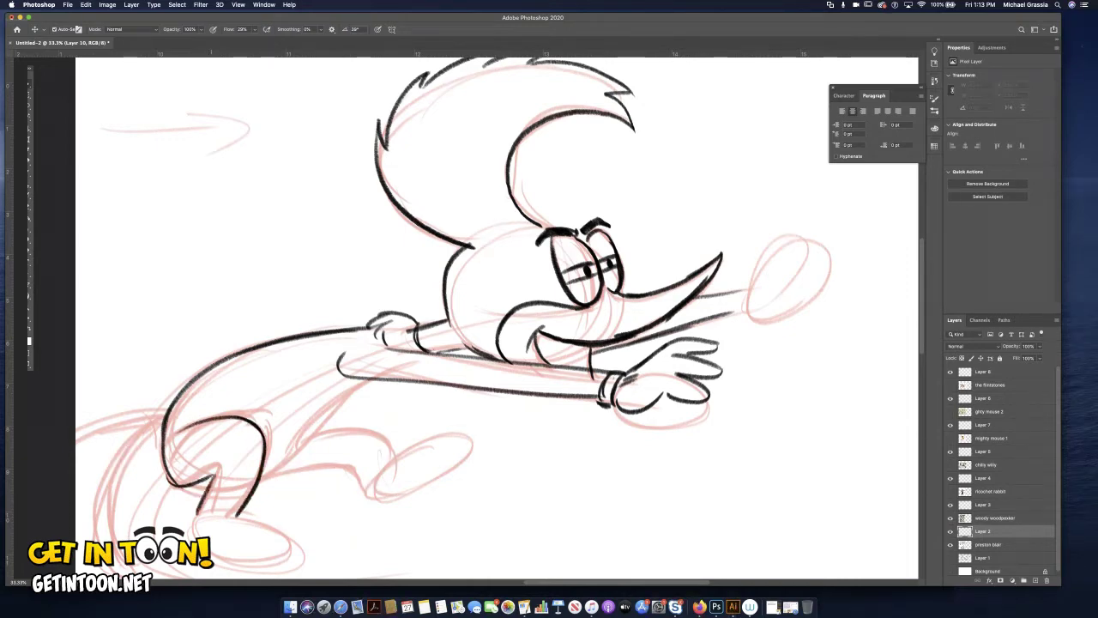
{"action": "mouse_move", "coordinate": [379, 374]}
{"action": "left_mouse_down"}
{"action": "mouse_move", "coordinate": [285, 480]}
{"action": "mouse_move", "coordinate": [242, 498]}
{"action": "left_mouse_up"}
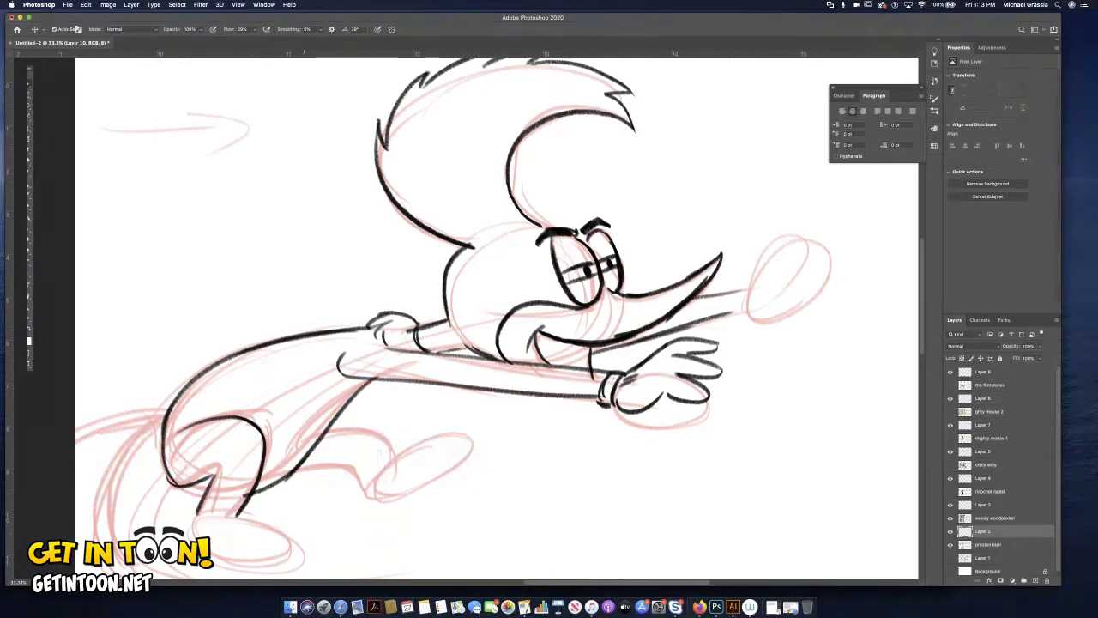
{"action": "key", "text": "super+z"}
{"action": "key", "text": "super+z"}
- Ink the belly line from the near arm down to the thigh and the edge of the light belly patch
{"action": "left_click_drag", "start_coordinate": [313, 442], "coordinate": [373, 379]}
{"action": "left_click_drag", "start_coordinate": [340, 414], "coordinate": [263, 481]}
{"action": "left_click_drag", "start_coordinate": [262, 482], "coordinate": [346, 405]}
{"action": "left_click_drag", "start_coordinate": [263, 424], "coordinate": [325, 379]}
- Ink the far leg bending forward and its long raised foot with the sole showing
{"action": "mouse_move", "coordinate": [321, 435]}
{"action": "left_mouse_down"}
{"action": "mouse_move", "coordinate": [373, 424]}
{"action": "mouse_move", "coordinate": [407, 464]}
{"action": "left_mouse_up"}
{"action": "key", "text": "super+z"}
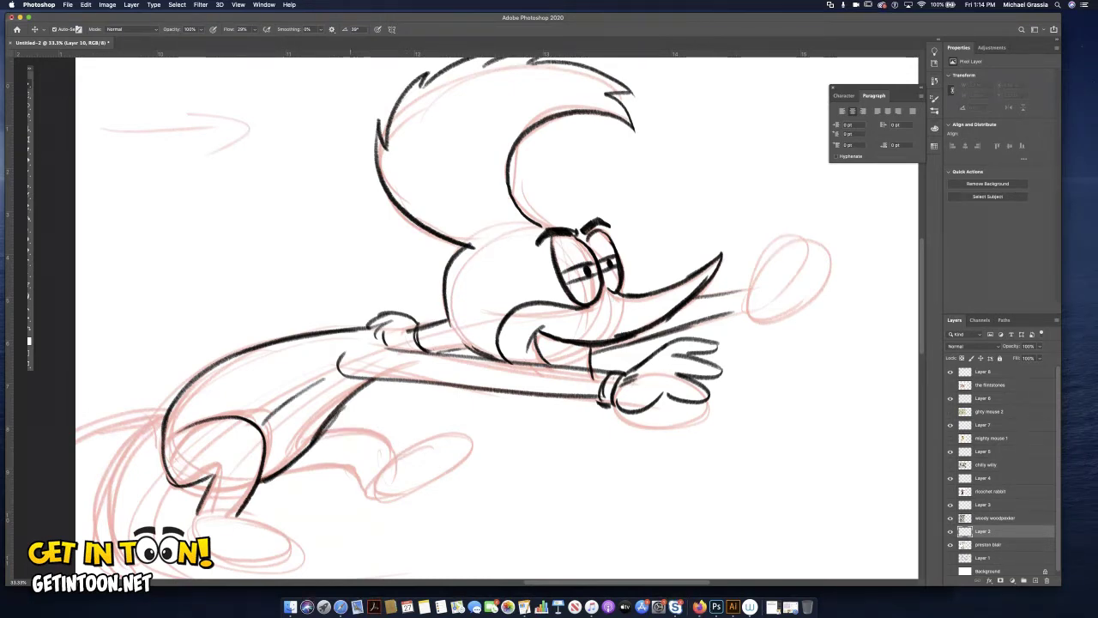
{"action": "mouse_move", "coordinate": [320, 435]}
{"action": "left_mouse_down"}
{"action": "mouse_move", "coordinate": [385, 446]}
{"action": "mouse_move", "coordinate": [388, 458]}
{"action": "left_mouse_up"}
{"action": "mouse_move", "coordinate": [276, 468]}
{"action": "left_mouse_down"}
{"action": "mouse_move", "coordinate": [349, 477]}
{"action": "mouse_move", "coordinate": [354, 503]}
{"action": "mouse_move", "coordinate": [392, 512]}
{"action": "left_mouse_up"}
{"action": "mouse_move", "coordinate": [372, 471]}
{"action": "left_mouse_down"}
{"action": "mouse_move", "coordinate": [441, 435]}
{"action": "mouse_move", "coordinate": [451, 436]}
{"action": "mouse_move", "coordinate": [455, 470]}
{"action": "left_mouse_up"}
{"action": "left_click_drag", "start_coordinate": [362, 511], "coordinate": [398, 515]}
{"action": "mouse_move", "coordinate": [443, 481]}
{"action": "left_mouse_down"}
{"action": "mouse_move", "coordinate": [395, 513]}
{"action": "mouse_move", "coordinate": [409, 508]}
{"action": "left_mouse_up"}
{"action": "mouse_move", "coordinate": [413, 458]}
{"action": "left_mouse_down"}
{"action": "mouse_move", "coordinate": [449, 446]}
{"action": "mouse_move", "coordinate": [374, 489]}
{"action": "left_mouse_up"}
- Ink the near foot below the bent leg and extend the belly patch's edge up to the near arm
{"action": "left_click_drag", "start_coordinate": [196, 511], "coordinate": [194, 542]}
{"action": "left_click_drag", "start_coordinate": [210, 549], "coordinate": [252, 564]}
{"action": "mouse_move", "coordinate": [210, 513]}
{"action": "left_mouse_down"}
{"action": "mouse_move", "coordinate": [196, 543]}
{"action": "mouse_move", "coordinate": [218, 557]}
{"action": "mouse_move", "coordinate": [290, 570]}
{"action": "left_mouse_up"}
{"action": "mouse_move", "coordinate": [252, 534]}
{"action": "left_mouse_down"}
{"action": "mouse_move", "coordinate": [291, 568]}
{"action": "mouse_move", "coordinate": [283, 563]}
{"action": "left_mouse_up"}
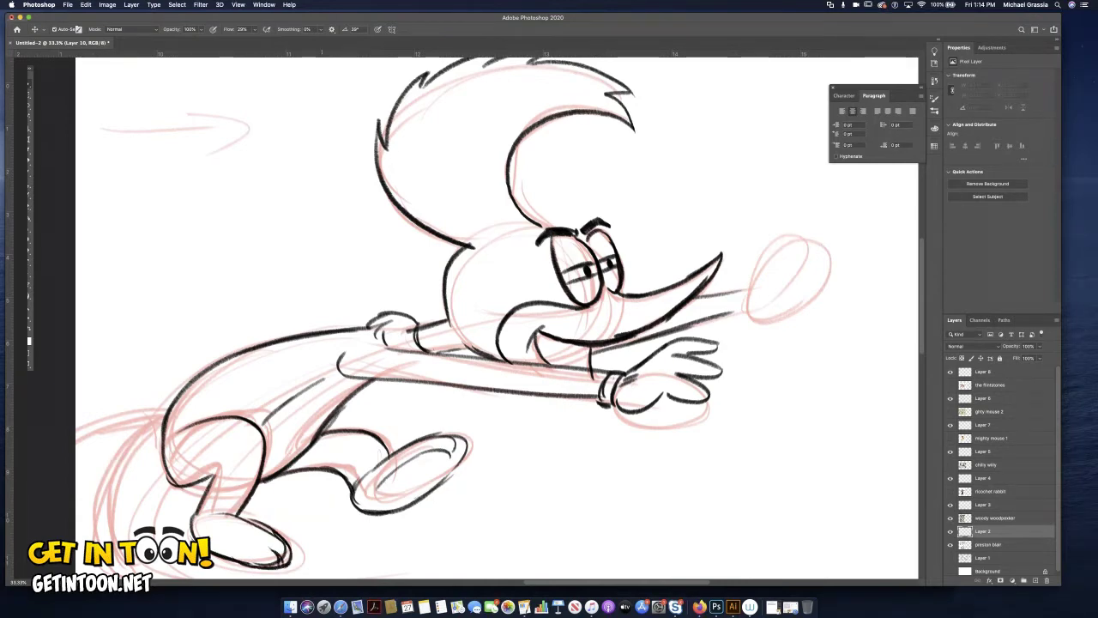
{"action": "left_click_drag", "start_coordinate": [335, 369], "coordinate": [278, 415]}
- Ink the long curved tail feathers sweeping back and down from the rump
{"action": "mouse_move", "coordinate": [163, 423]}
{"action": "left_mouse_down"}
{"action": "mouse_move", "coordinate": [98, 506]}
{"action": "mouse_move", "coordinate": [111, 536]}
{"action": "left_mouse_up"}
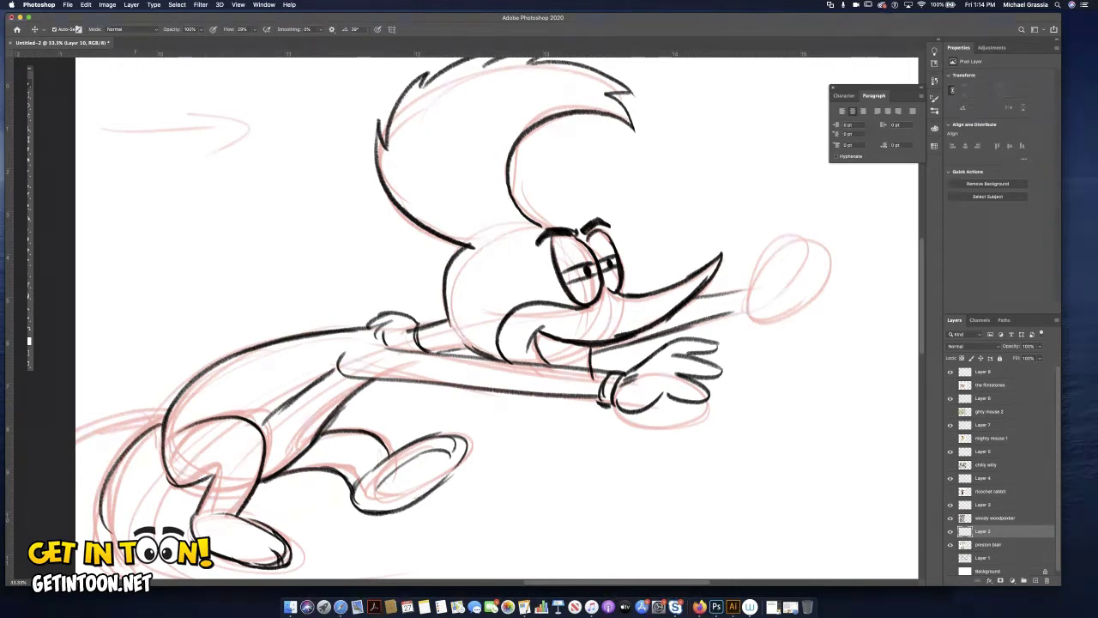
{"action": "left_click_drag", "start_coordinate": [163, 420], "coordinate": [77, 510]}
{"action": "mouse_move", "coordinate": [115, 444]}
{"action": "left_mouse_down"}
{"action": "mouse_move", "coordinate": [78, 538]}
{"action": "mouse_move", "coordinate": [84, 549]}
{"action": "mouse_move", "coordinate": [99, 510]}
{"action": "left_mouse_up"}
{"action": "mouse_move", "coordinate": [161, 419]}
{"action": "left_mouse_down"}
{"action": "mouse_move", "coordinate": [78, 398]}
{"action": "mouse_move", "coordinate": [86, 413]}
{"action": "mouse_move", "coordinate": [161, 420]}
{"action": "left_mouse_up"}
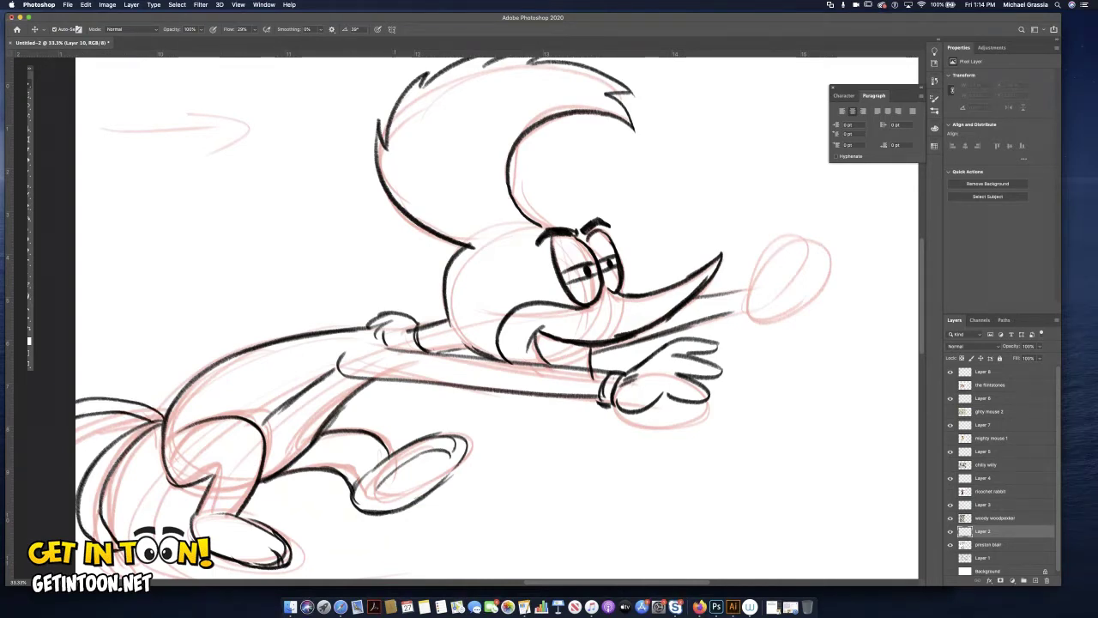
- Ink the far hand at the end of the outstretched arm, with a large rounded shape extending around it
{"action": "mouse_move", "coordinate": [741, 277]}
{"action": "left_mouse_down"}
{"action": "mouse_move", "coordinate": [730, 320]}
{"action": "mouse_move", "coordinate": [745, 252]}
{"action": "mouse_move", "coordinate": [834, 189]}
{"action": "mouse_move", "coordinate": [909, 266]}
{"action": "mouse_move", "coordinate": [905, 288]}
{"action": "mouse_move", "coordinate": [828, 329]}
{"action": "left_mouse_up"}
{"action": "left_click_drag", "start_coordinate": [729, 318], "coordinate": [789, 339]}
{"action": "left_click_drag", "start_coordinate": [784, 218], "coordinate": [803, 285]}
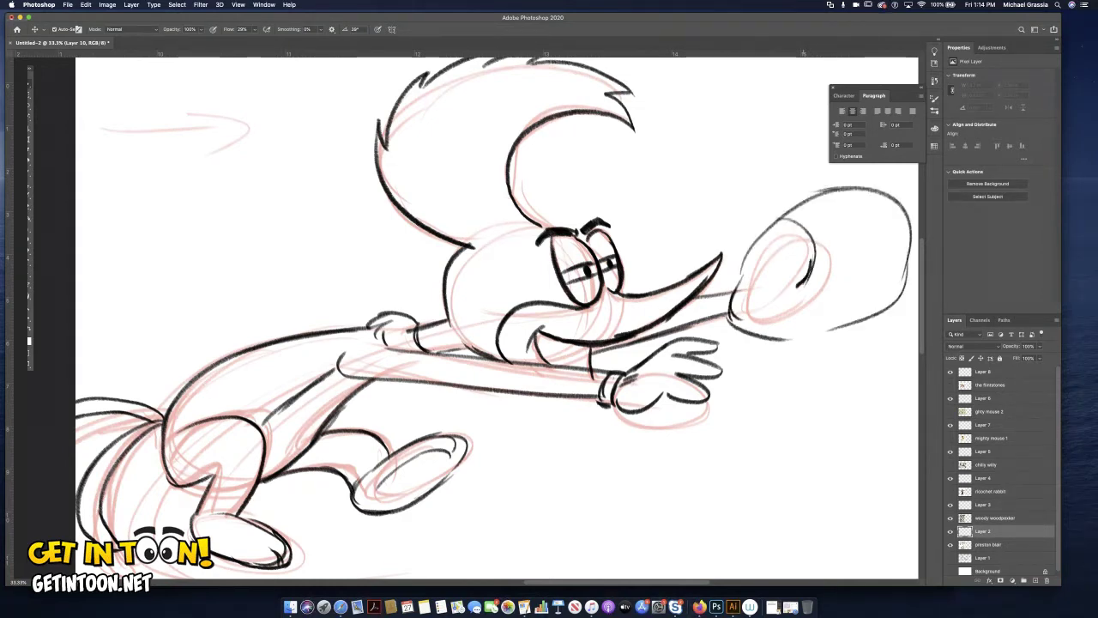
{"action": "key", "text": "super+z"}
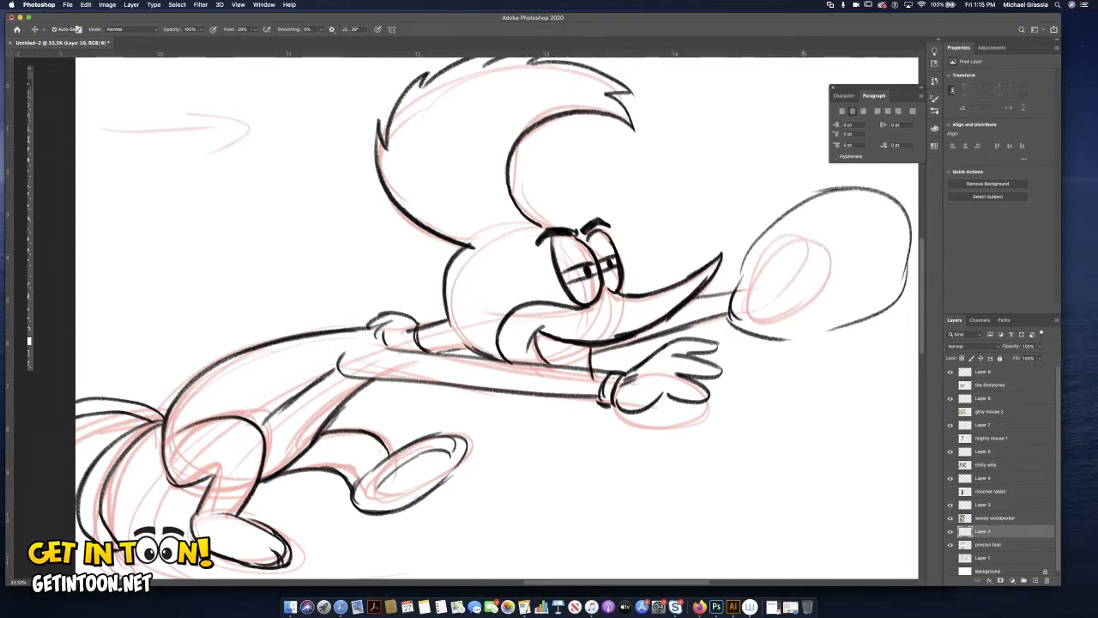
{"action": "mouse_move", "coordinate": [765, 237]}
{"action": "left_mouse_down"}
{"action": "mouse_move", "coordinate": [797, 230]}
{"action": "mouse_move", "coordinate": [782, 302]}
{"action": "left_mouse_up"}
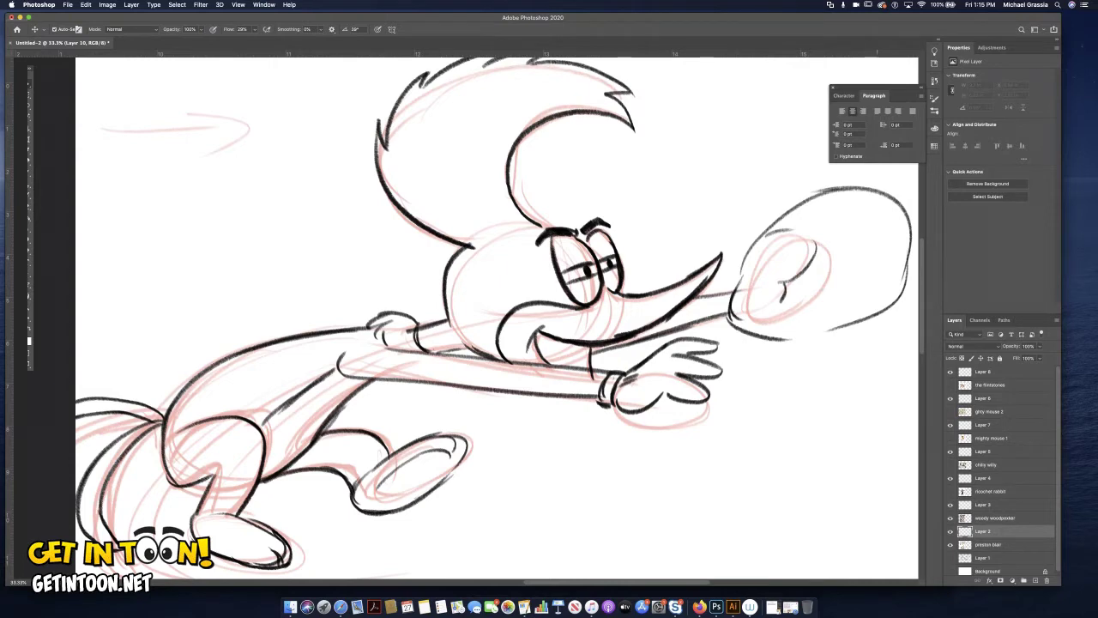
- Add the inner contour arcs and short rim marks to the large rounded shape at the far hand and close its lower edge
{"action": "mouse_move", "coordinate": [832, 228]}
{"action": "left_mouse_down"}
{"action": "mouse_move", "coordinate": [868, 276]}
{"action": "mouse_move", "coordinate": [792, 318]}
{"action": "left_mouse_up"}
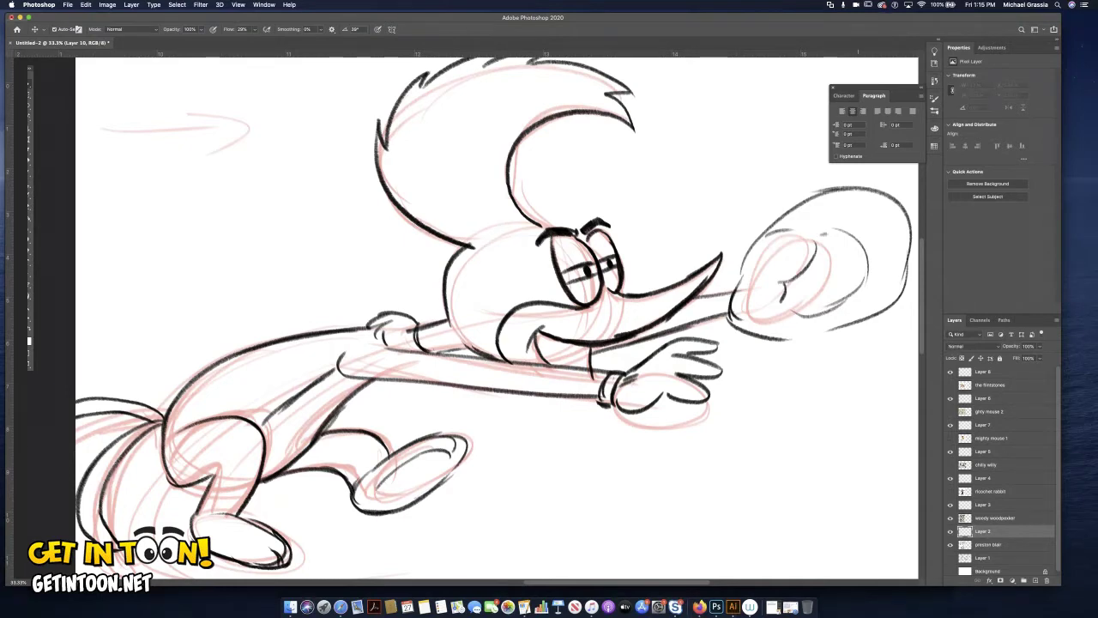
{"action": "mouse_move", "coordinate": [858, 210]}
{"action": "left_mouse_down"}
{"action": "mouse_move", "coordinate": [851, 215]}
{"action": "mouse_move", "coordinate": [881, 233]}
{"action": "left_mouse_up"}
{"action": "left_click_drag", "start_coordinate": [895, 251], "coordinate": [895, 283]}
{"action": "left_click_drag", "start_coordinate": [790, 338], "coordinate": [836, 331]}
{"action": "key", "text": "super+minus"}
{"action": "key", "text": "super+minus"}
{"action": "key", "text": "super+minus"}
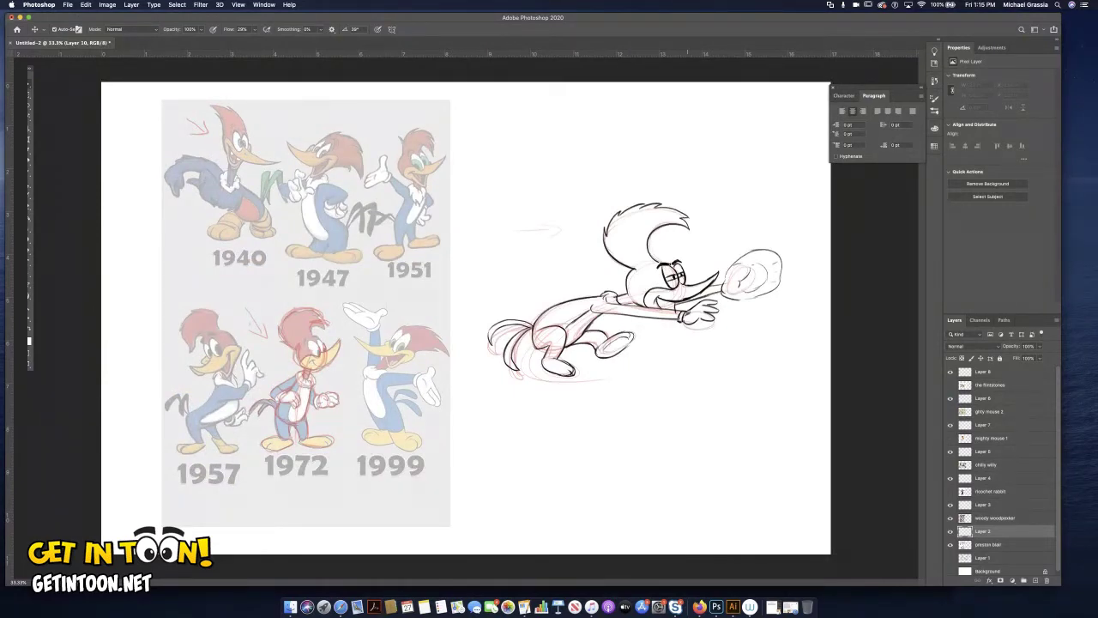
- Erase the woodpecker's far eye and brow and redraw them narrower, tucked close behind the near eye
{"action": "key", "text": "super+plus"}
{"action": "key", "text": "super+plus"}
{"action": "scroll", "coordinate": [688, 317], "scroll_direction": "right", "scroll_amount": 10}
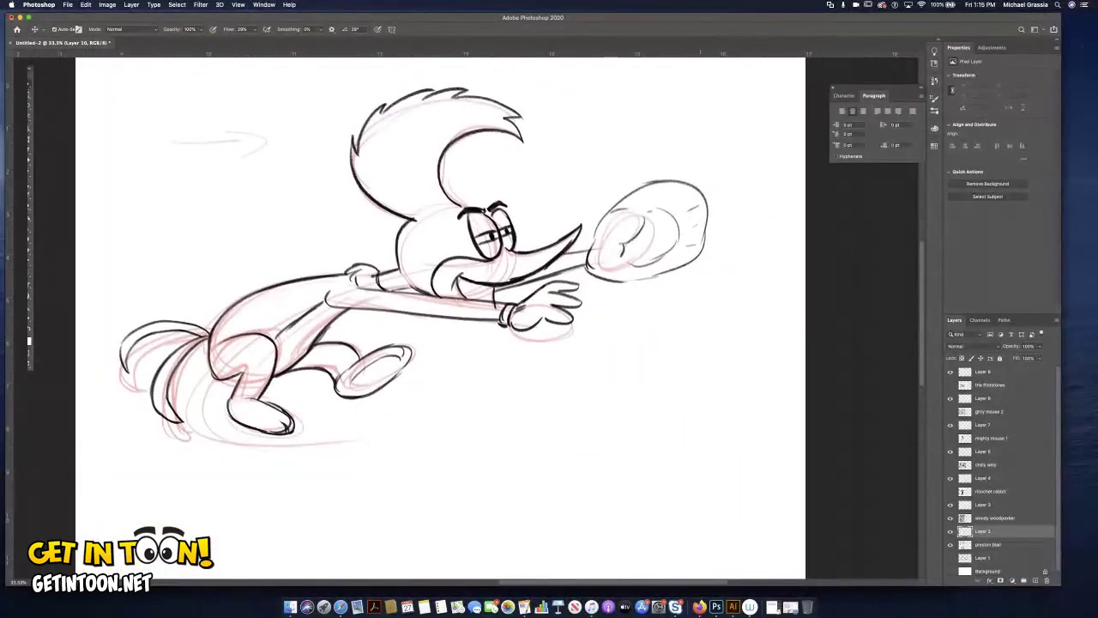
{"action": "key", "text": "e"}
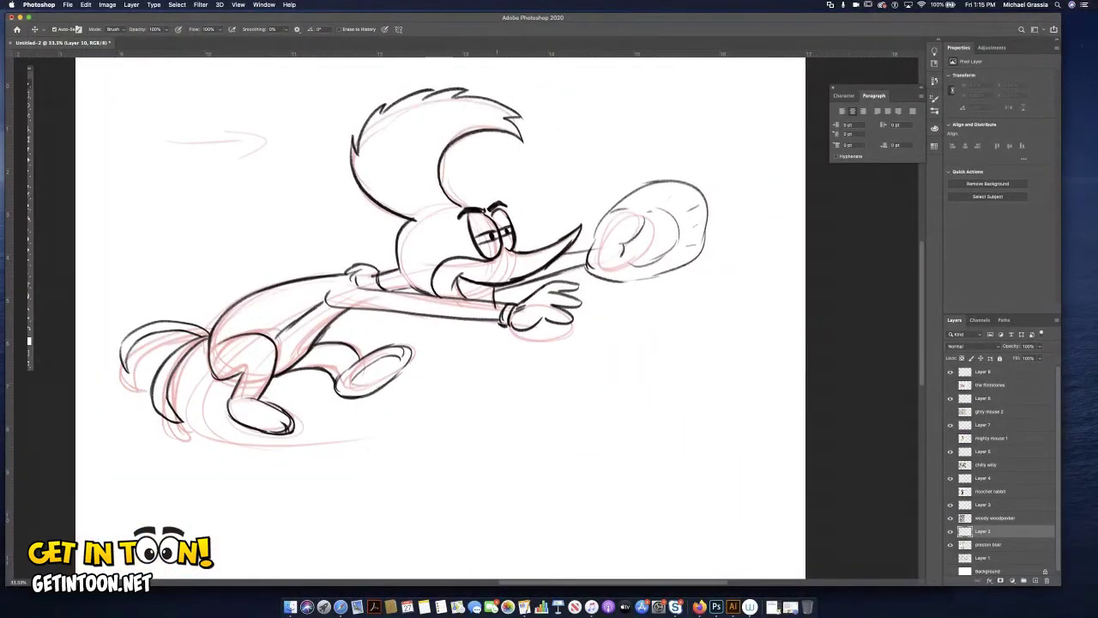
{"action": "left_click_drag", "start_coordinate": [496, 205], "coordinate": [515, 243]}
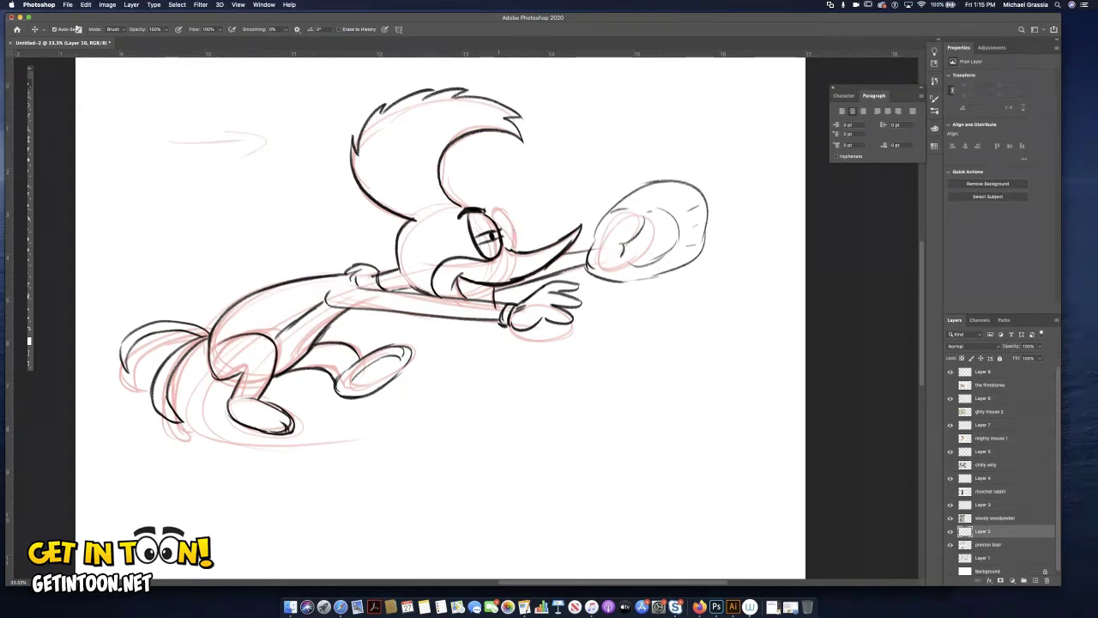
{"action": "key", "text": "b"}
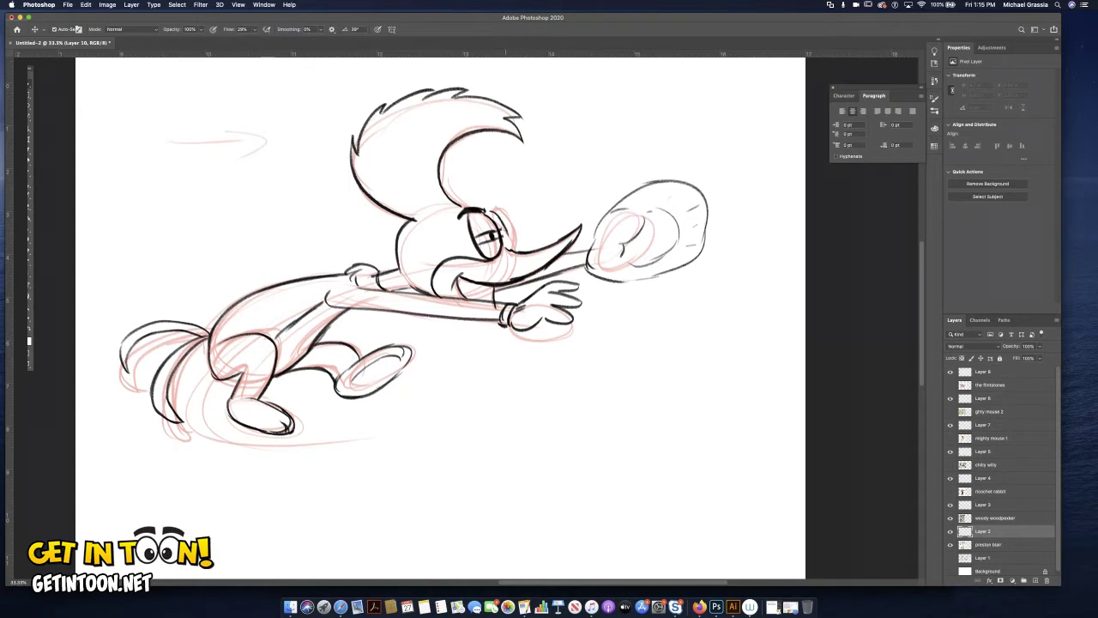
{"action": "mouse_move", "coordinate": [508, 234]}
{"action": "left_mouse_down"}
{"action": "mouse_move", "coordinate": [511, 252]}
{"action": "mouse_move", "coordinate": [495, 206]}
{"action": "left_mouse_up"}
- Fill the woodpecker's open mouth with solid black and review the inked drawing with the red sketch hidden
{"action": "mouse_move", "coordinate": [491, 287]}
{"action": "left_mouse_down"}
{"action": "mouse_move", "coordinate": [489, 302]}
{"action": "mouse_move", "coordinate": [465, 293]}
{"action": "mouse_move", "coordinate": [487, 298]}
{"action": "left_mouse_up"}
{"action": "right_click", "coordinate": [486, 283]}
{"action": "key", "text": "Escape"}
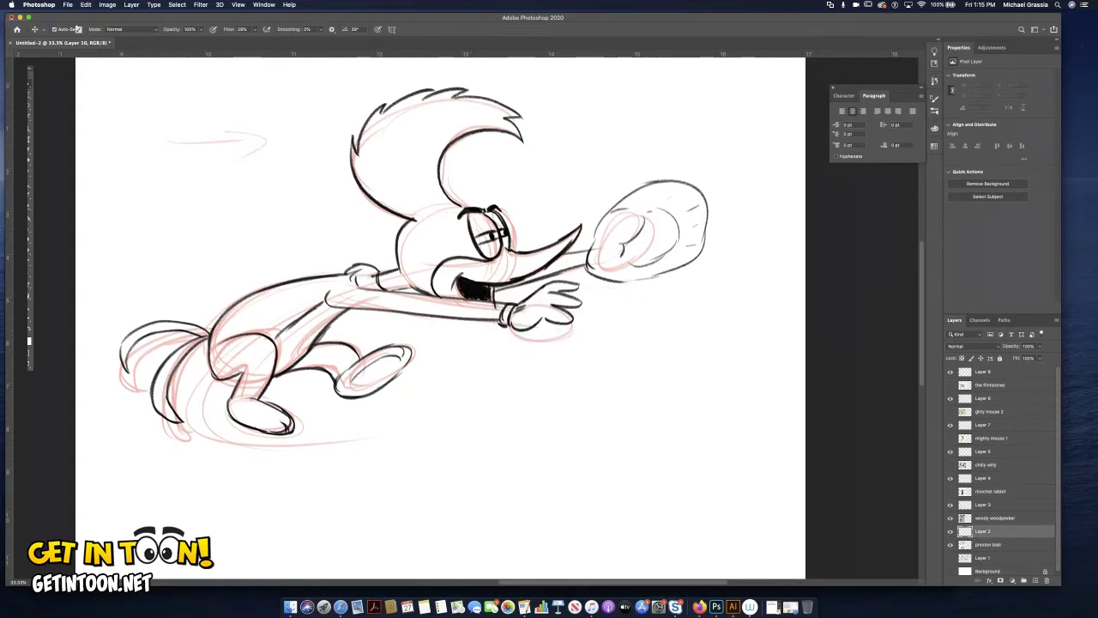
{"action": "left_click", "coordinate": [950, 519]}
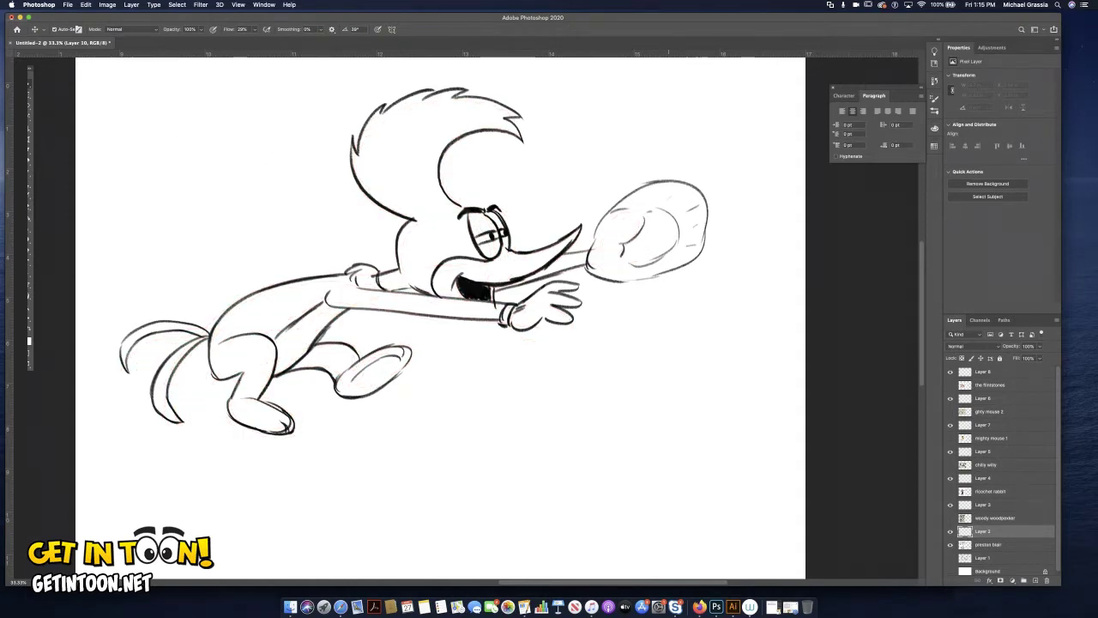
{"action": "key", "text": "super+0"}
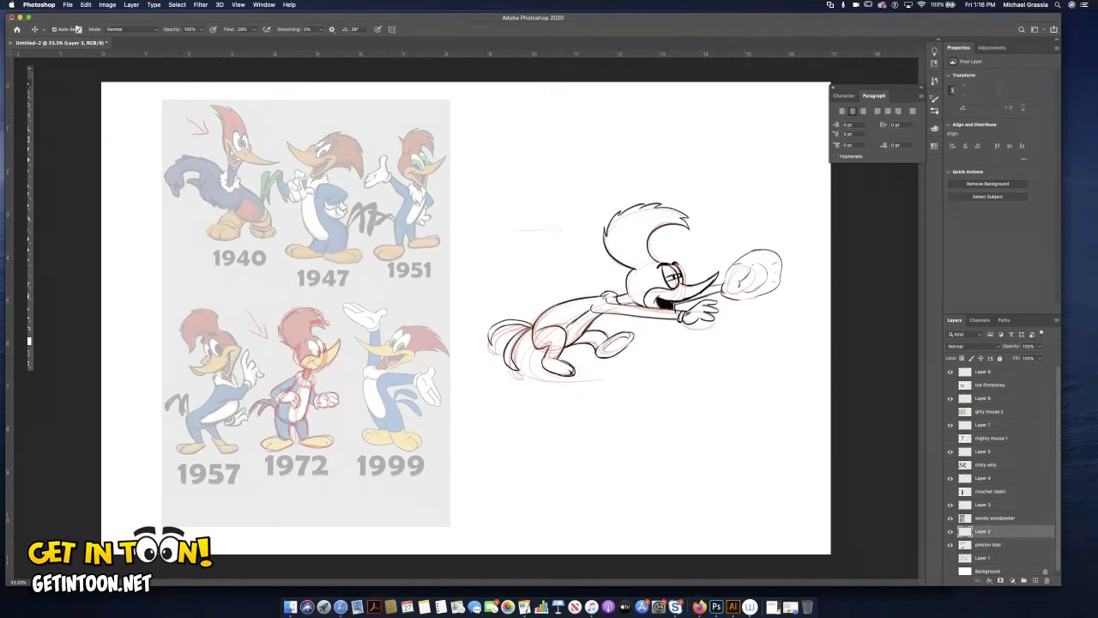
- Check the woodpecker reference at full opacity, fade it again, and set the red sketch layer's opacity to 100%
{"action": "key", "text": "3"}
{"action": "key", "text": "4"}
{"action": "key", "text": "alt+bracketleft"}
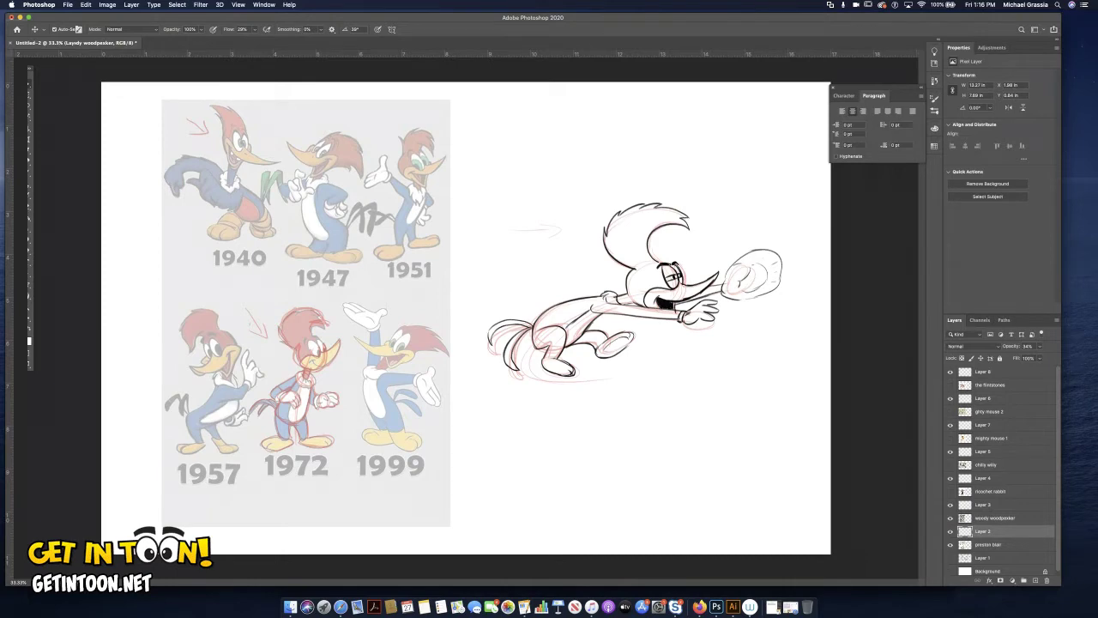
{"action": "key", "text": "0"}
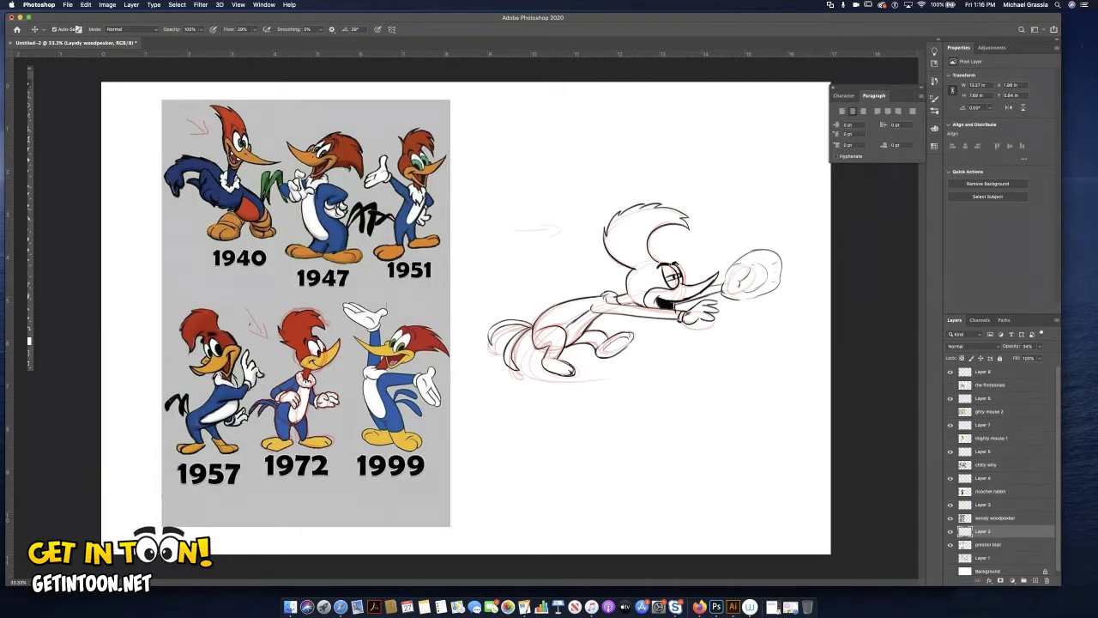
{"action": "key", "text": "5"}
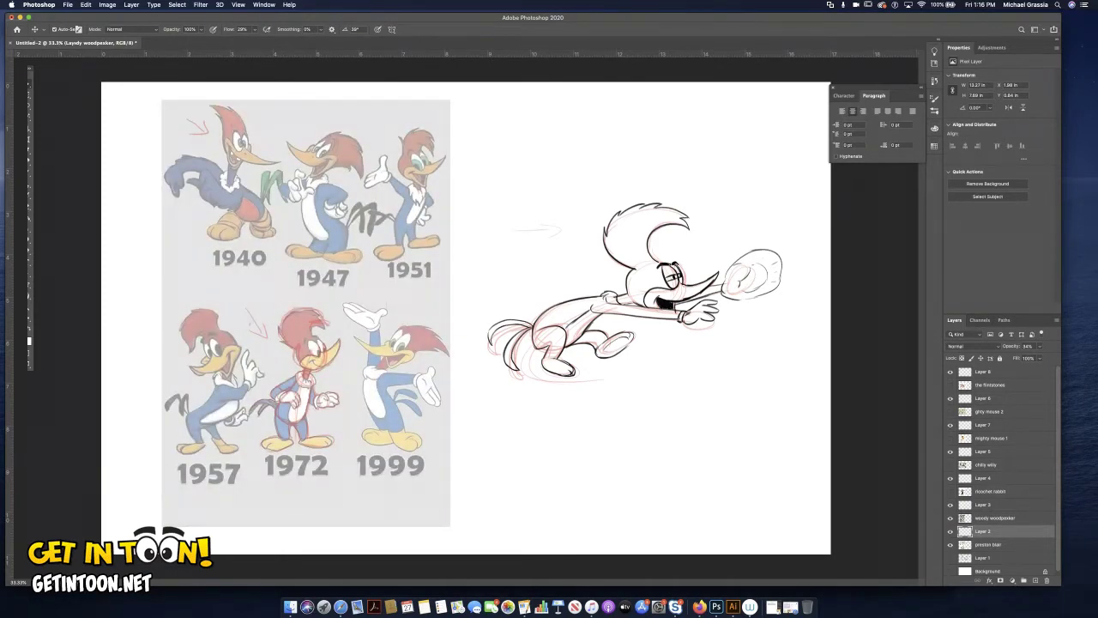
{"action": "key", "text": "alt+bracketright"}
{"action": "key", "text": "0"}
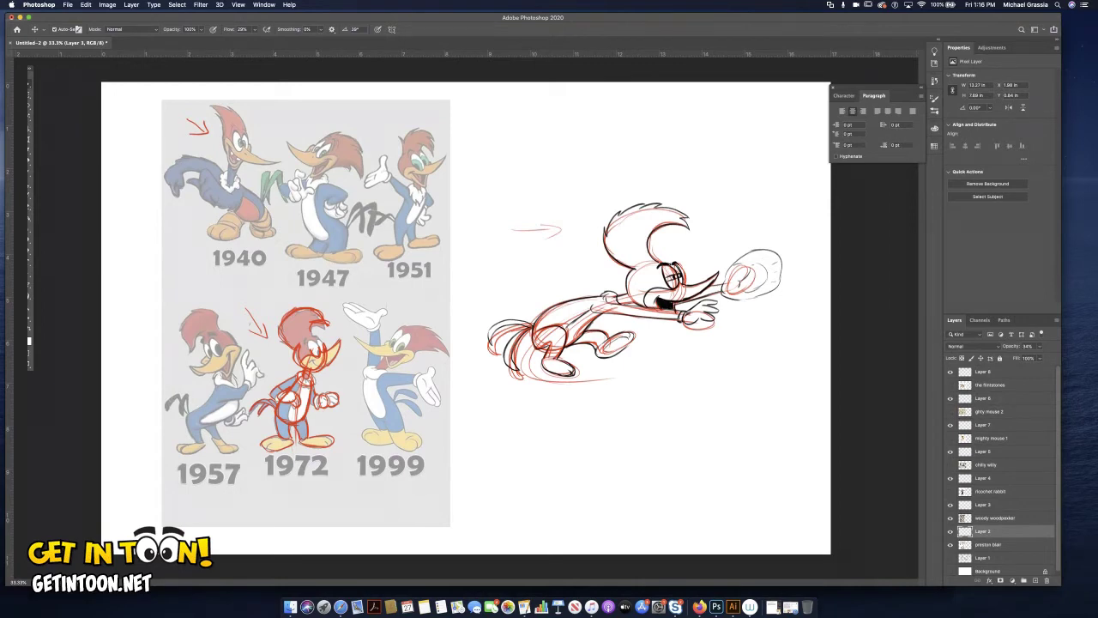
- Circle the 1972 woodpecker's eye area in black and trace the 1940 woodpecker's crest, head and beak in red
{"action": "mouse_move", "coordinate": [307, 343]}
{"action": "left_mouse_down"}
{"action": "mouse_move", "coordinate": [321, 337]}
{"action": "mouse_move", "coordinate": [326, 352]}
{"action": "left_mouse_up"}
{"action": "left_click", "coordinate": [30, 342]}
{"action": "left_click", "coordinate": [199, 258]}
{"action": "left_click", "coordinate": [287, 248]}
{"action": "mouse_move", "coordinate": [233, 123]}
{"action": "left_mouse_down"}
{"action": "mouse_move", "coordinate": [226, 150]}
{"action": "mouse_move", "coordinate": [246, 163]}
{"action": "mouse_move", "coordinate": [244, 124]}
{"action": "mouse_move", "coordinate": [223, 156]}
{"action": "mouse_move", "coordinate": [278, 167]}
{"action": "mouse_move", "coordinate": [235, 151]}
{"action": "mouse_move", "coordinate": [244, 136]}
{"action": "mouse_move", "coordinate": [215, 105]}
{"action": "mouse_move", "coordinate": [230, 136]}
{"action": "left_mouse_up"}
{"action": "left_click_drag", "start_coordinate": [228, 108], "coordinate": [236, 117]}
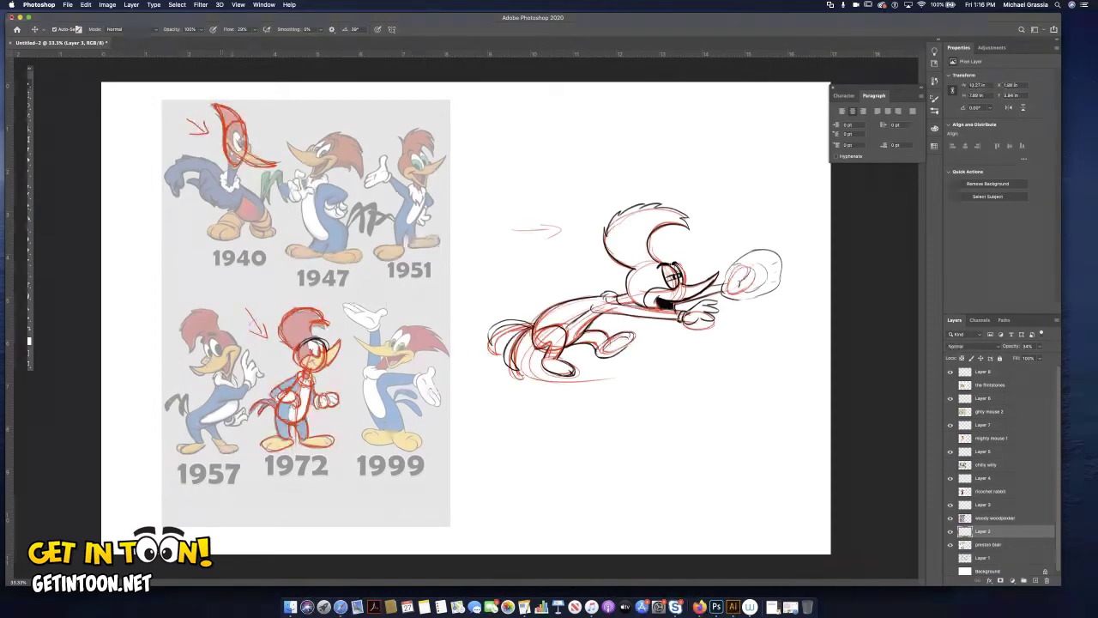
- Trace the 1940 woodpecker's neck, pear-shaped belly, legs and big feet, adding the tail and face construction
{"action": "mouse_move", "coordinate": [229, 162]}
{"action": "left_mouse_down"}
{"action": "mouse_move", "coordinate": [227, 183]}
{"action": "mouse_move", "coordinate": [238, 184]}
{"action": "mouse_move", "coordinate": [250, 221]}
{"action": "left_mouse_up"}
{"action": "mouse_move", "coordinate": [236, 180]}
{"action": "left_mouse_down"}
{"action": "mouse_move", "coordinate": [268, 206]}
{"action": "mouse_move", "coordinate": [250, 220]}
{"action": "left_mouse_up"}
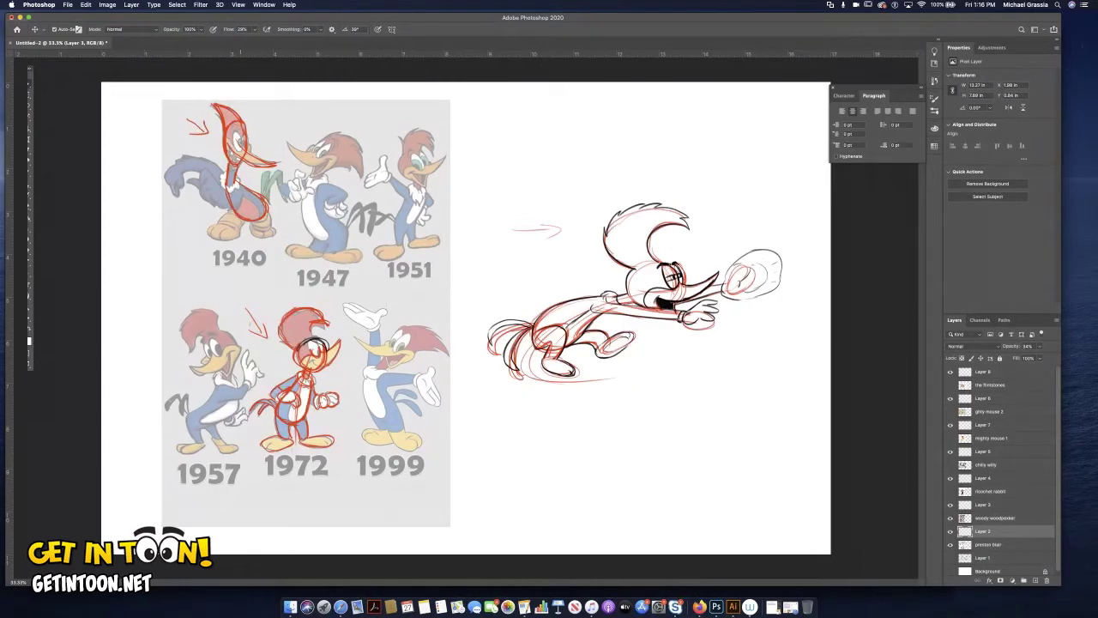
{"action": "mouse_move", "coordinate": [230, 211]}
{"action": "left_mouse_down"}
{"action": "mouse_move", "coordinate": [217, 223]}
{"action": "mouse_move", "coordinate": [238, 235]}
{"action": "left_mouse_up"}
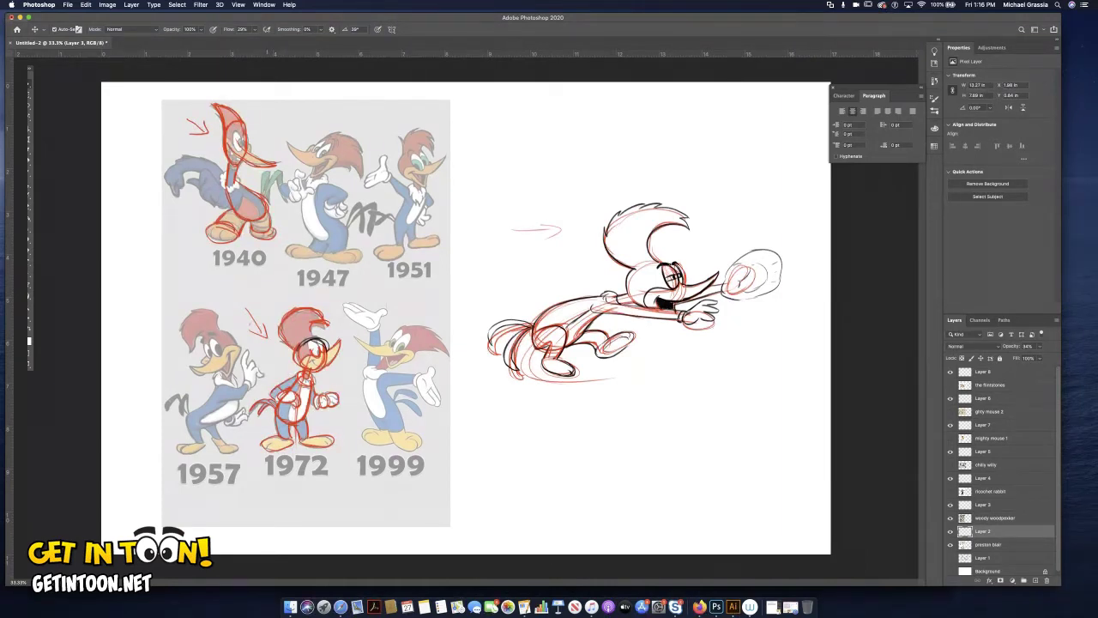
{"action": "mouse_move", "coordinate": [222, 172]}
{"action": "left_mouse_down"}
{"action": "mouse_move", "coordinate": [222, 211]}
{"action": "mouse_move", "coordinate": [243, 207]}
{"action": "mouse_move", "coordinate": [212, 160]}
{"action": "mouse_move", "coordinate": [168, 168]}
{"action": "mouse_move", "coordinate": [189, 176]}
{"action": "mouse_move", "coordinate": [167, 197]}
{"action": "left_mouse_up"}
{"action": "left_click_drag", "start_coordinate": [235, 143], "coordinate": [249, 167]}
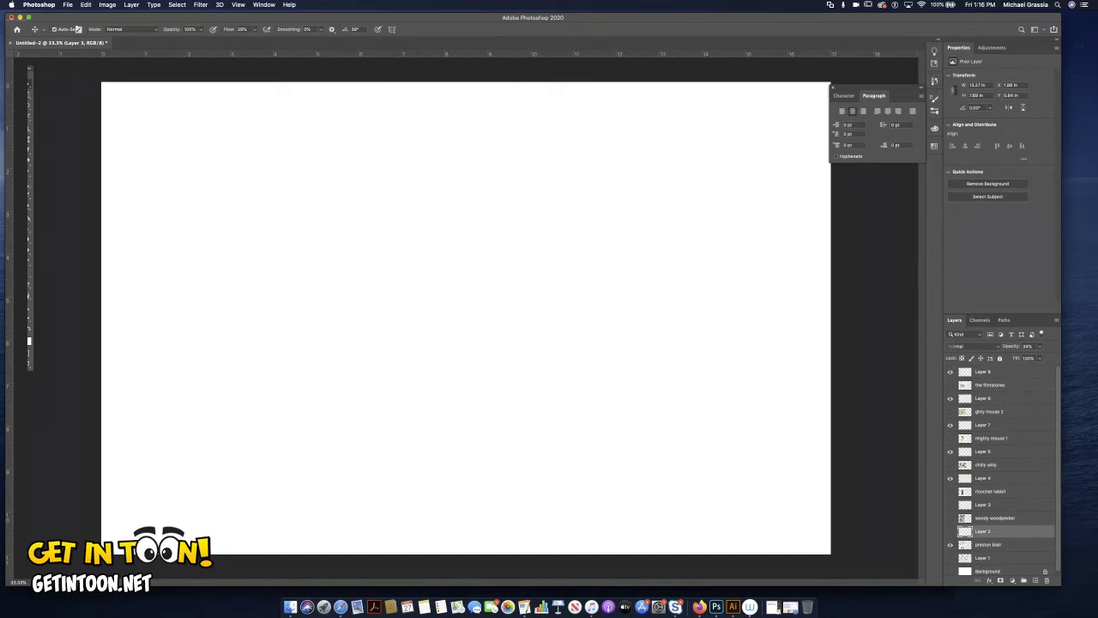
- Show the Chilly Willy reference layer, fade it to 30% opacity, and make Layer 5 active for drawing
{"action": "left_click", "coordinate": [949, 465]}
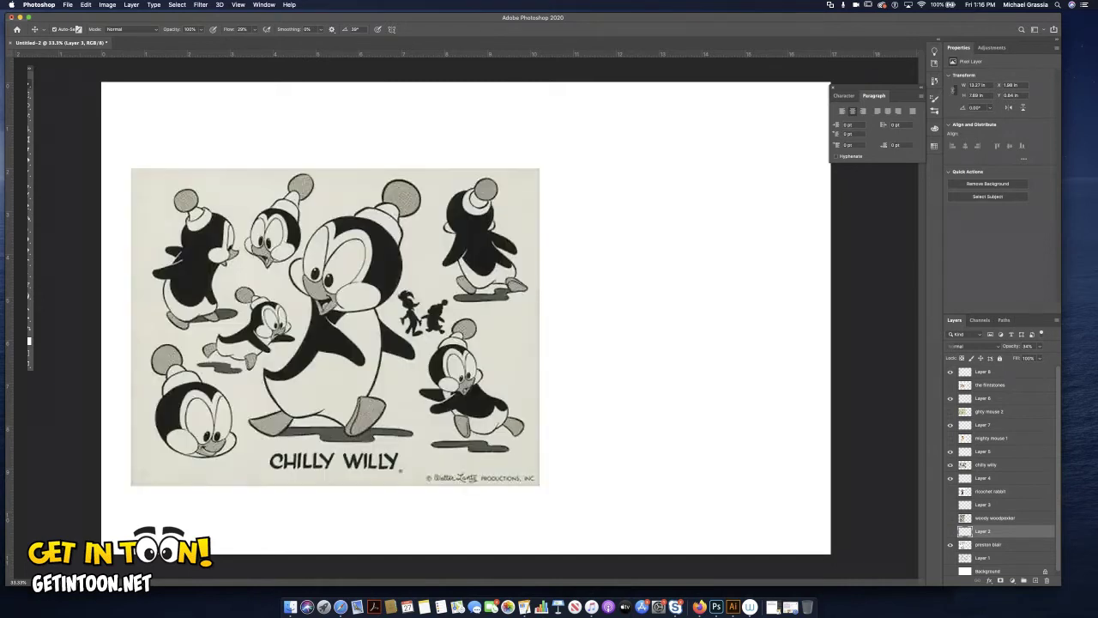
{"action": "left_click", "coordinate": [986, 465]}
{"action": "left_click", "coordinate": [983, 451]}
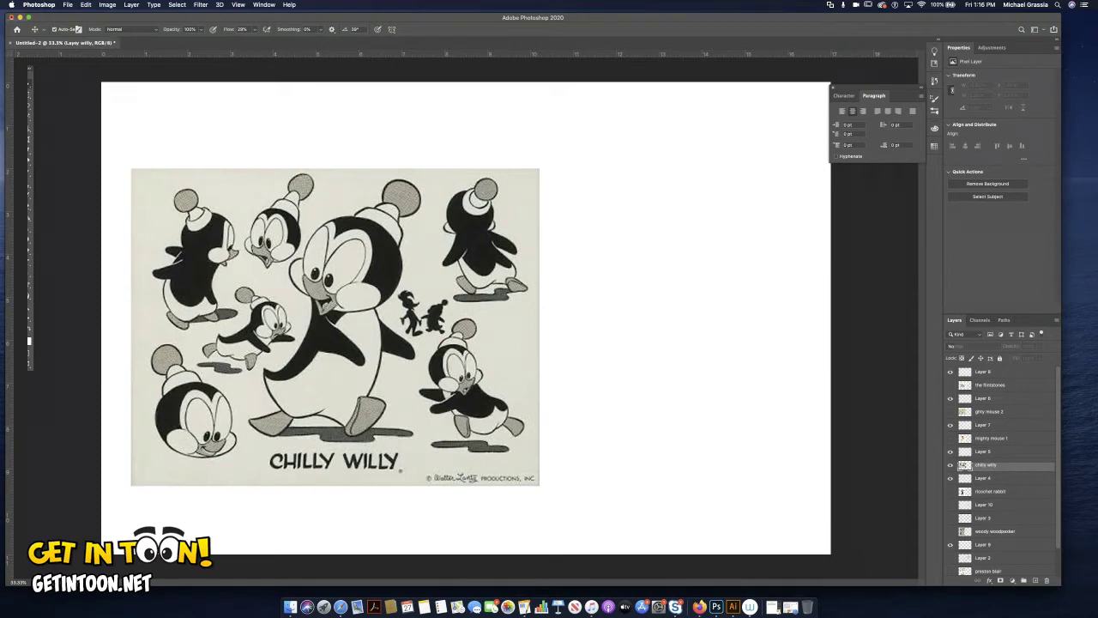
{"action": "key", "text": "3"}
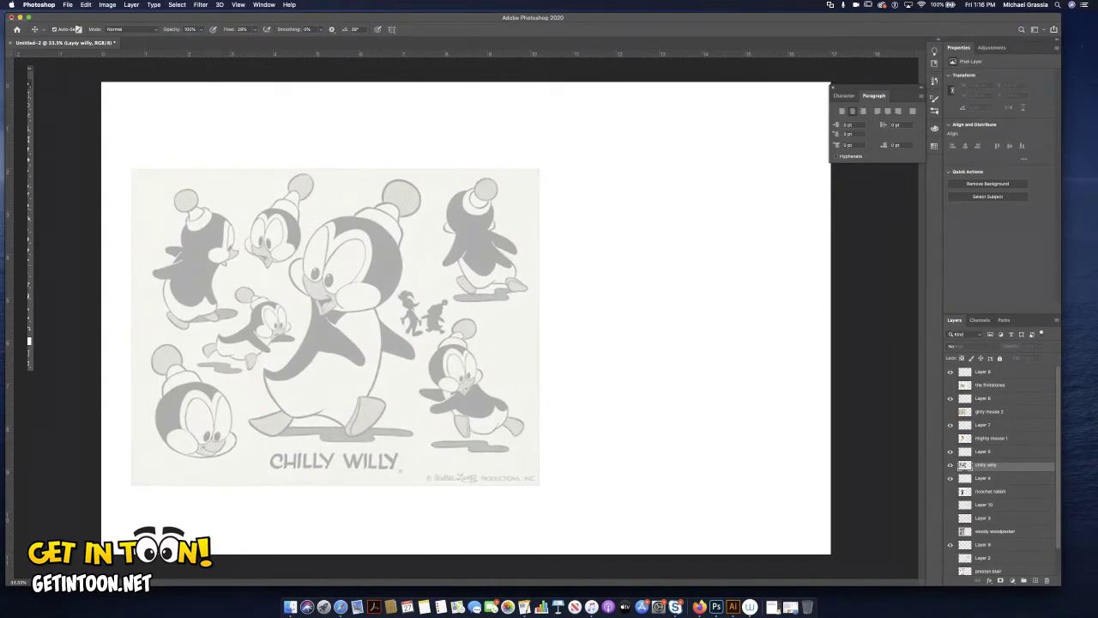
{"action": "left_click", "coordinate": [984, 451]}
- Trace the large central penguin's round head and pear-shaped body, with its cheeks, beak and tall oval eyes
{"action": "mouse_move", "coordinate": [352, 218]}
{"action": "left_mouse_down"}
{"action": "mouse_move", "coordinate": [305, 245]}
{"action": "mouse_move", "coordinate": [314, 291]}
{"action": "mouse_move", "coordinate": [343, 309]}
{"action": "mouse_move", "coordinate": [391, 290]}
{"action": "mouse_move", "coordinate": [402, 263]}
{"action": "mouse_move", "coordinate": [402, 273]}
{"action": "left_mouse_up"}
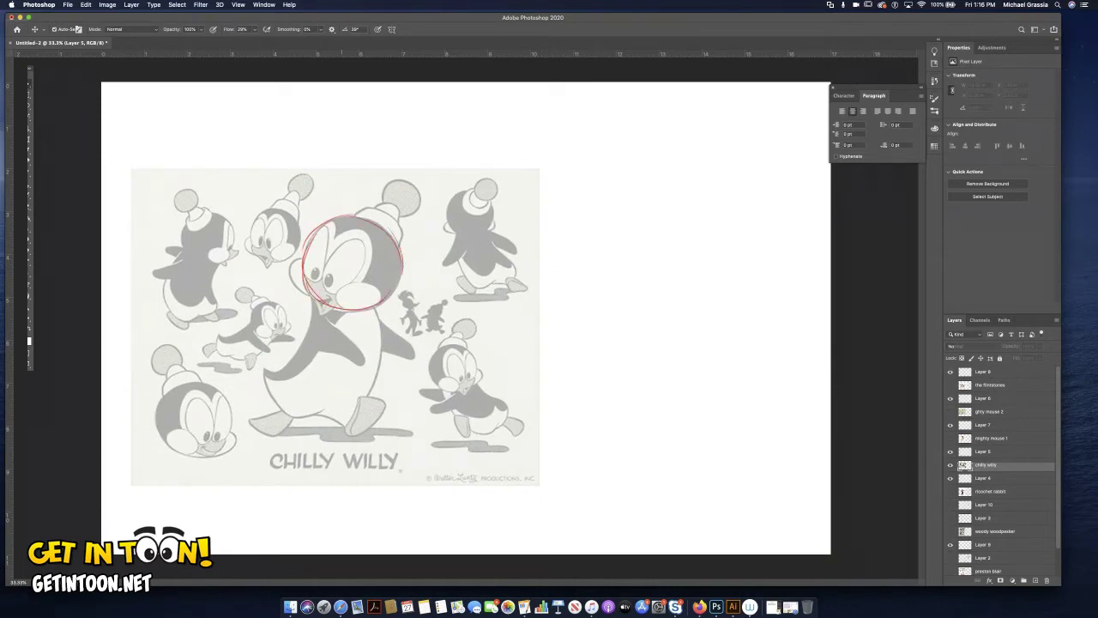
{"action": "mouse_move", "coordinate": [311, 300]}
{"action": "left_mouse_down"}
{"action": "mouse_move", "coordinate": [276, 372]}
{"action": "mouse_move", "coordinate": [339, 419]}
{"action": "mouse_move", "coordinate": [358, 408]}
{"action": "left_mouse_up"}
{"action": "left_click_drag", "start_coordinate": [383, 307], "coordinate": [352, 411]}
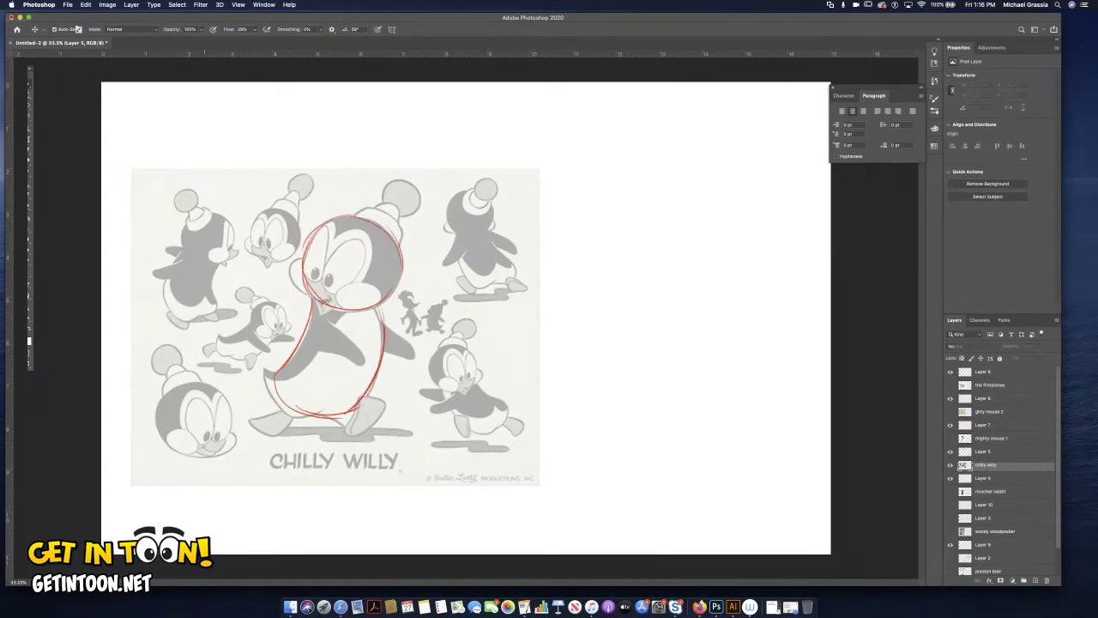
{"action": "mouse_move", "coordinate": [369, 281]}
{"action": "left_mouse_down"}
{"action": "mouse_move", "coordinate": [343, 307]}
{"action": "mouse_move", "coordinate": [353, 300]}
{"action": "left_mouse_up"}
{"action": "mouse_move", "coordinate": [304, 261]}
{"action": "left_mouse_down"}
{"action": "mouse_move", "coordinate": [302, 290]}
{"action": "mouse_move", "coordinate": [309, 283]}
{"action": "mouse_move", "coordinate": [329, 315]}
{"action": "left_mouse_up"}
{"action": "mouse_move", "coordinate": [357, 238]}
{"action": "left_mouse_down"}
{"action": "mouse_move", "coordinate": [333, 258]}
{"action": "mouse_move", "coordinate": [351, 237]}
{"action": "mouse_move", "coordinate": [328, 231]}
{"action": "mouse_move", "coordinate": [312, 278]}
{"action": "left_mouse_up"}
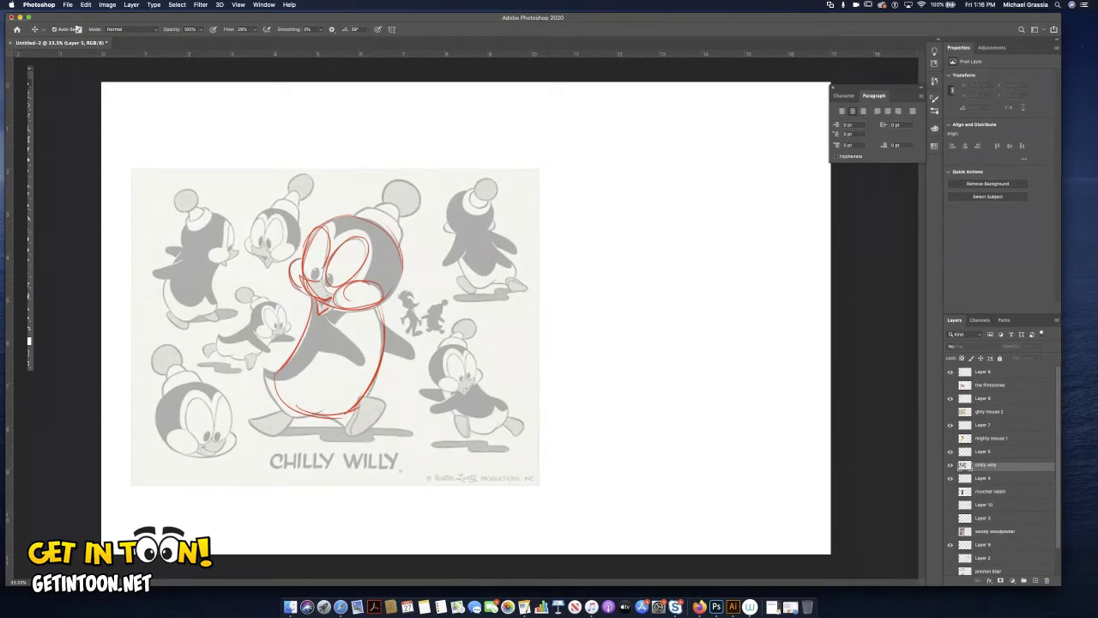
- Trace the central penguin's knit hat with its pompom, both feet and both flippers
{"action": "mouse_move", "coordinate": [352, 216]}
{"action": "left_mouse_down"}
{"action": "mouse_move", "coordinate": [364, 205]}
{"action": "mouse_move", "coordinate": [407, 229]}
{"action": "mouse_move", "coordinate": [402, 248]}
{"action": "mouse_move", "coordinate": [395, 199]}
{"action": "mouse_move", "coordinate": [399, 218]}
{"action": "left_mouse_up"}
{"action": "mouse_move", "coordinate": [410, 180]}
{"action": "left_mouse_down"}
{"action": "mouse_move", "coordinate": [383, 201]}
{"action": "mouse_move", "coordinate": [422, 206]}
{"action": "mouse_move", "coordinate": [412, 220]}
{"action": "mouse_move", "coordinate": [420, 201]}
{"action": "left_mouse_up"}
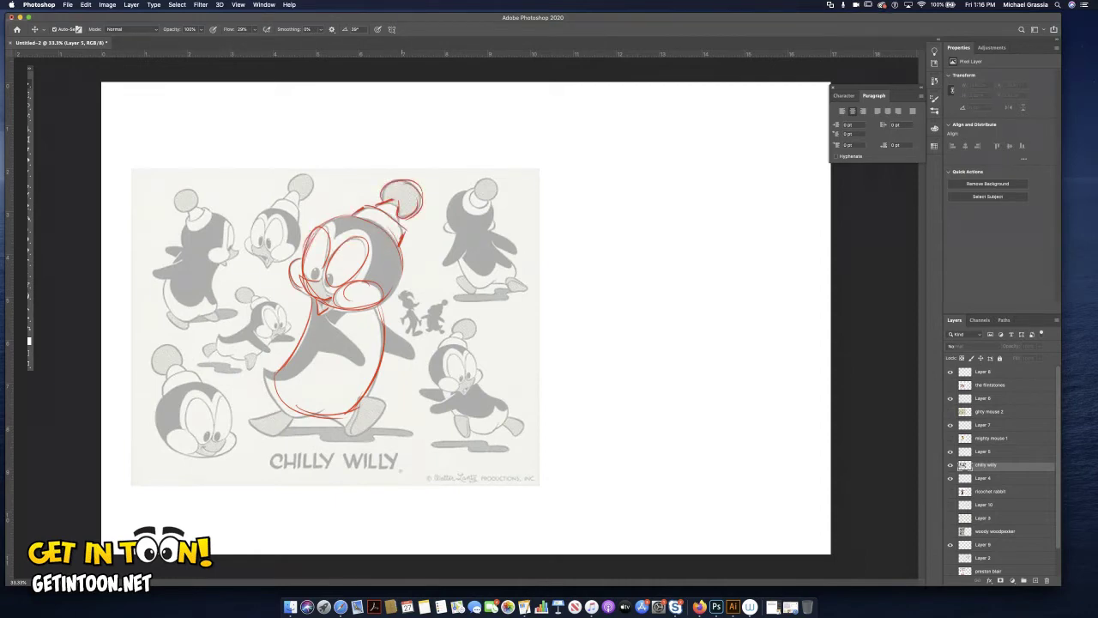
{"action": "mouse_move", "coordinate": [249, 422]}
{"action": "left_mouse_down"}
{"action": "mouse_move", "coordinate": [278, 411]}
{"action": "mouse_move", "coordinate": [296, 436]}
{"action": "mouse_move", "coordinate": [279, 438]}
{"action": "left_mouse_up"}
{"action": "key", "text": "alt+bracketright"}
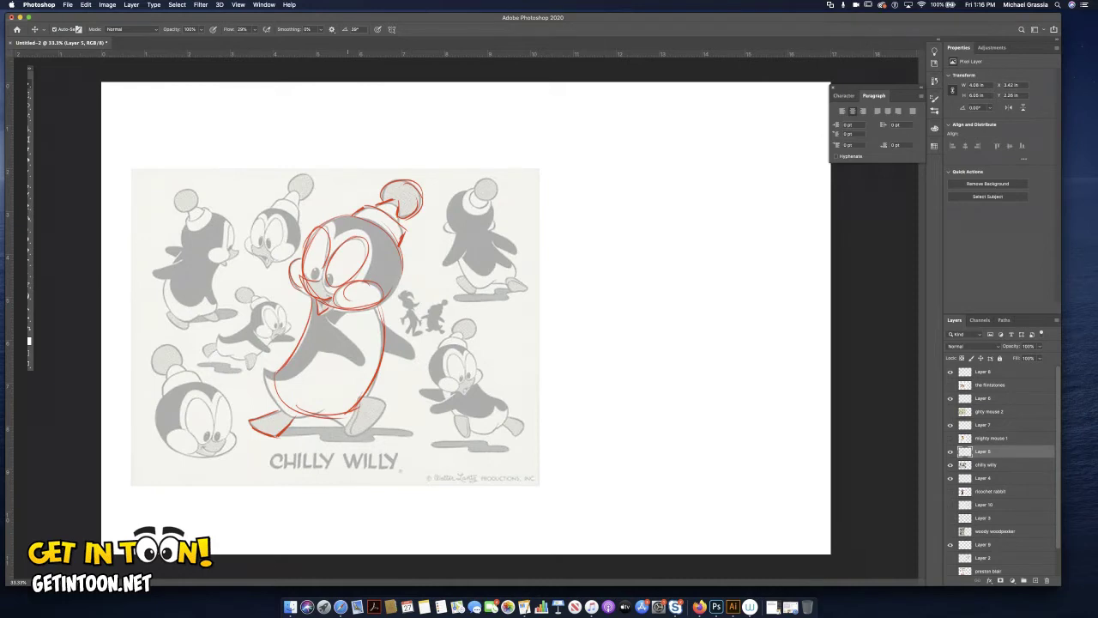
{"action": "left_click_drag", "start_coordinate": [356, 405], "coordinate": [343, 436]}
{"action": "mouse_move", "coordinate": [374, 399]}
{"action": "left_mouse_down"}
{"action": "mouse_move", "coordinate": [377, 427]}
{"action": "mouse_move", "coordinate": [341, 435]}
{"action": "left_mouse_up"}
{"action": "left_click_drag", "start_coordinate": [319, 345], "coordinate": [364, 369]}
{"action": "mouse_move", "coordinate": [316, 318]}
{"action": "left_mouse_down"}
{"action": "mouse_move", "coordinate": [354, 343]}
{"action": "mouse_move", "coordinate": [422, 359]}
{"action": "left_mouse_up"}
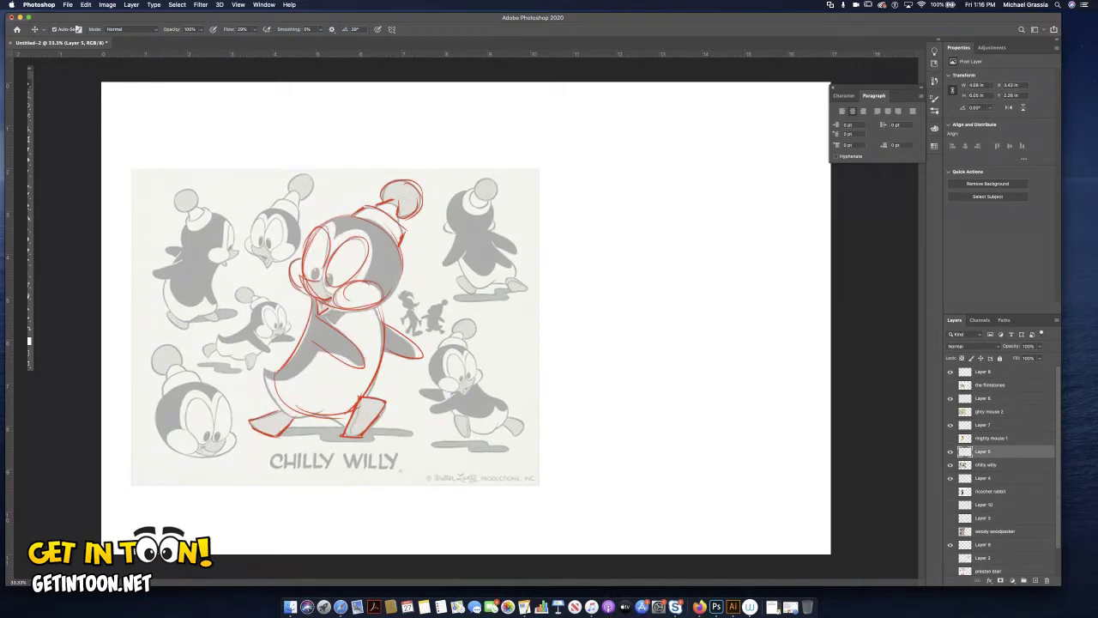
- Sketch a new penguin in the blank area beside the reference, with a round head and an arched body bending forward
{"action": "mouse_move", "coordinate": [638, 194]}
{"action": "left_mouse_down"}
{"action": "mouse_move", "coordinate": [670, 258]}
{"action": "mouse_move", "coordinate": [657, 191]}
{"action": "mouse_move", "coordinate": [721, 193]}
{"action": "mouse_move", "coordinate": [763, 240]}
{"action": "left_mouse_up"}
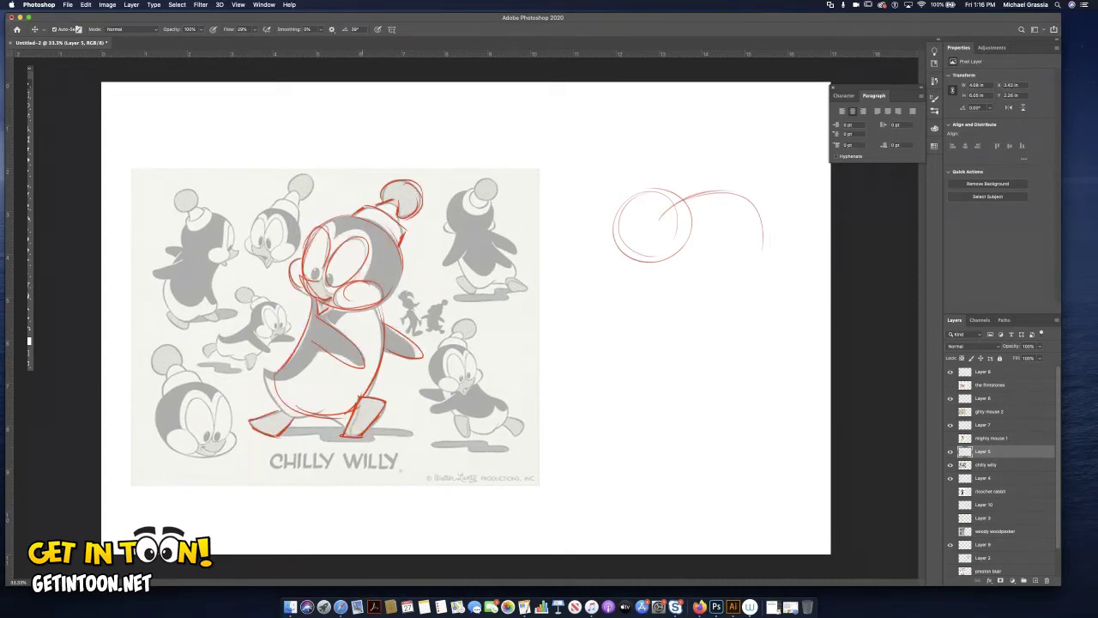
{"action": "mouse_move", "coordinate": [670, 190]}
{"action": "left_mouse_down"}
{"action": "mouse_move", "coordinate": [744, 177]}
{"action": "mouse_move", "coordinate": [771, 231]}
{"action": "left_mouse_up"}
{"action": "left_click_drag", "start_coordinate": [738, 182], "coordinate": [757, 219]}
{"action": "mouse_move", "coordinate": [683, 229]}
{"action": "left_mouse_down"}
{"action": "mouse_move", "coordinate": [719, 235]}
{"action": "mouse_move", "coordinate": [721, 249]}
{"action": "mouse_move", "coordinate": [771, 245]}
{"action": "left_mouse_up"}
{"action": "mouse_move", "coordinate": [771, 243]}
{"action": "left_mouse_down"}
{"action": "mouse_move", "coordinate": [722, 248]}
{"action": "mouse_move", "coordinate": [777, 233]}
{"action": "left_mouse_up"}
{"action": "mouse_move", "coordinate": [736, 180]}
{"action": "left_mouse_down"}
{"action": "mouse_move", "coordinate": [784, 222]}
{"action": "mouse_move", "coordinate": [759, 247]}
{"action": "left_mouse_up"}
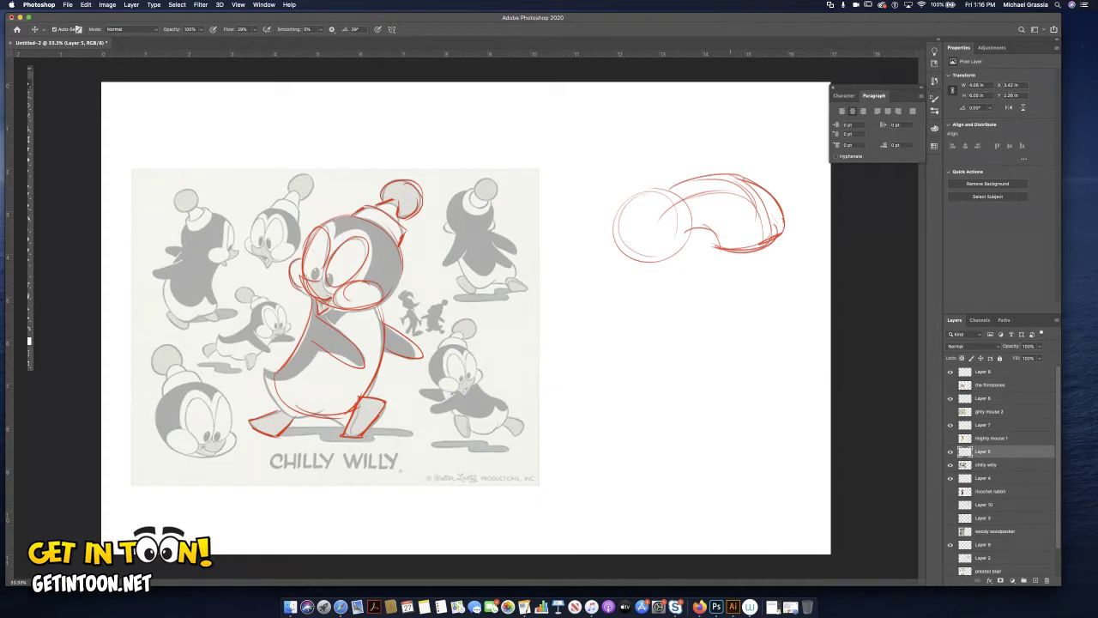
- Add the bending penguin's foot, flippers, face and pompom hat, and draw an oval ice hole beneath its beak
{"action": "mouse_move", "coordinate": [714, 241]}
{"action": "left_mouse_down"}
{"action": "mouse_move", "coordinate": [746, 249]}
{"action": "mouse_move", "coordinate": [727, 261]}
{"action": "mouse_move", "coordinate": [769, 265]}
{"action": "left_mouse_up"}
{"action": "left_click_drag", "start_coordinate": [704, 222], "coordinate": [698, 245]}
{"action": "mouse_move", "coordinate": [712, 186]}
{"action": "left_mouse_down"}
{"action": "mouse_move", "coordinate": [773, 162]}
{"action": "mouse_move", "coordinate": [737, 194]}
{"action": "left_mouse_up"}
{"action": "mouse_move", "coordinate": [653, 174]}
{"action": "left_mouse_down"}
{"action": "mouse_move", "coordinate": [666, 184]}
{"action": "mouse_move", "coordinate": [666, 242]}
{"action": "mouse_move", "coordinate": [644, 254]}
{"action": "mouse_move", "coordinate": [612, 246]}
{"action": "mouse_move", "coordinate": [640, 255]}
{"action": "left_mouse_up"}
{"action": "left_click_drag", "start_coordinate": [626, 206], "coordinate": [611, 247]}
{"action": "mouse_move", "coordinate": [613, 188]}
{"action": "left_mouse_down"}
{"action": "mouse_move", "coordinate": [645, 191]}
{"action": "mouse_move", "coordinate": [627, 183]}
{"action": "mouse_move", "coordinate": [619, 193]}
{"action": "left_mouse_up"}
{"action": "mouse_move", "coordinate": [687, 225]}
{"action": "left_mouse_down"}
{"action": "mouse_move", "coordinate": [632, 276]}
{"action": "mouse_move", "coordinate": [673, 255]}
{"action": "mouse_move", "coordinate": [546, 273]}
{"action": "mouse_move", "coordinate": [673, 297]}
{"action": "mouse_move", "coordinate": [680, 263]}
{"action": "left_mouse_up"}
{"action": "mouse_move", "coordinate": [552, 277]}
{"action": "left_mouse_down"}
{"action": "mouse_move", "coordinate": [625, 271]}
{"action": "mouse_move", "coordinate": [603, 282]}
{"action": "left_mouse_up"}
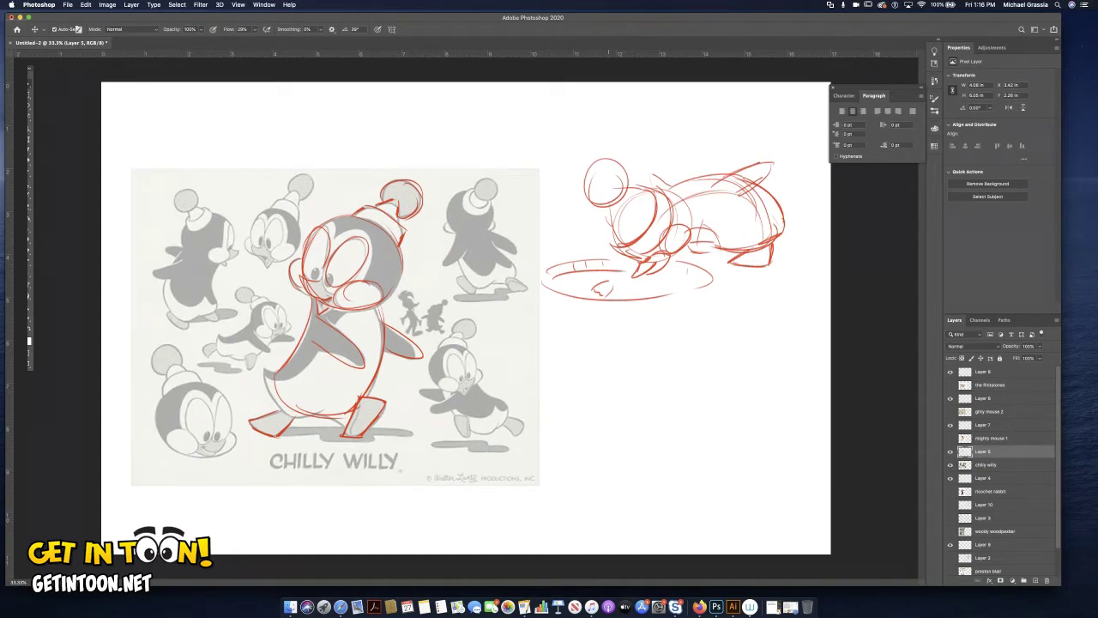
- Construct a separate penguin head below from a circle with curved centre guidelines, adding oval eyes and the near cheek
{"action": "mouse_move", "coordinate": [636, 350]}
{"action": "left_mouse_down"}
{"action": "mouse_move", "coordinate": [665, 326]}
{"action": "mouse_move", "coordinate": [631, 369]}
{"action": "mouse_move", "coordinate": [650, 415]}
{"action": "left_mouse_up"}
{"action": "mouse_move", "coordinate": [662, 347]}
{"action": "left_mouse_down"}
{"action": "mouse_move", "coordinate": [657, 381]}
{"action": "mouse_move", "coordinate": [696, 384]}
{"action": "mouse_move", "coordinate": [669, 388]}
{"action": "mouse_move", "coordinate": [652, 422]}
{"action": "left_mouse_up"}
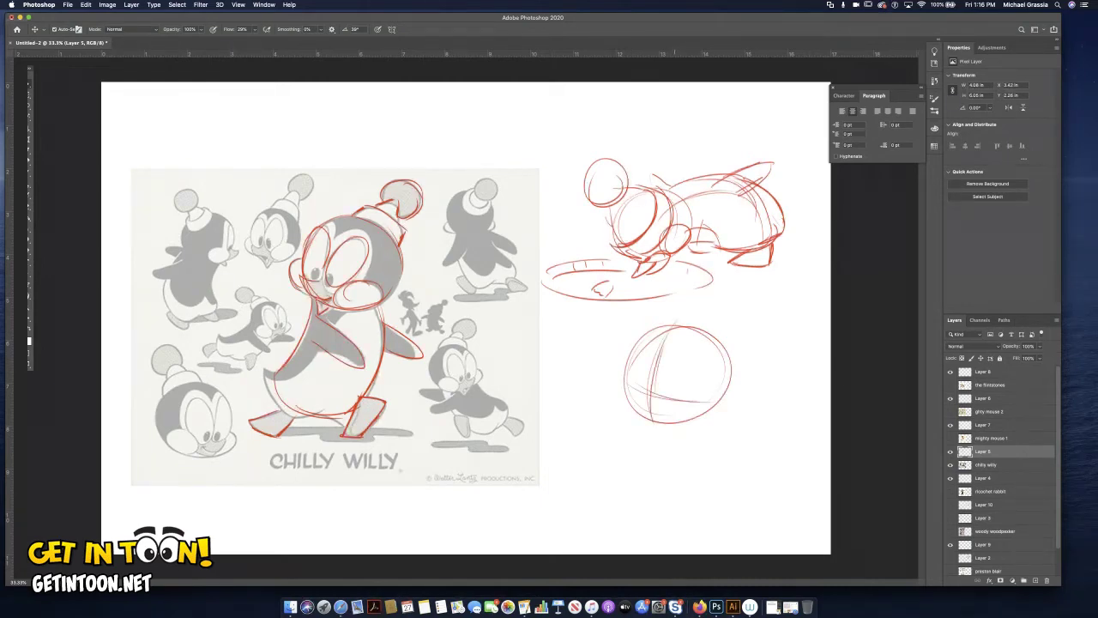
{"action": "left_click_drag", "start_coordinate": [623, 379], "coordinate": [712, 399]}
{"action": "left_click_drag", "start_coordinate": [677, 321], "coordinate": [654, 424]}
{"action": "mouse_move", "coordinate": [707, 392]}
{"action": "left_mouse_down"}
{"action": "mouse_move", "coordinate": [676, 416]}
{"action": "mouse_move", "coordinate": [714, 398]}
{"action": "mouse_move", "coordinate": [677, 352]}
{"action": "mouse_move", "coordinate": [660, 365]}
{"action": "mouse_move", "coordinate": [657, 393]}
{"action": "left_mouse_up"}
{"action": "mouse_move", "coordinate": [648, 347]}
{"action": "left_mouse_down"}
{"action": "mouse_move", "coordinate": [634, 392]}
{"action": "mouse_move", "coordinate": [668, 401]}
{"action": "left_mouse_up"}
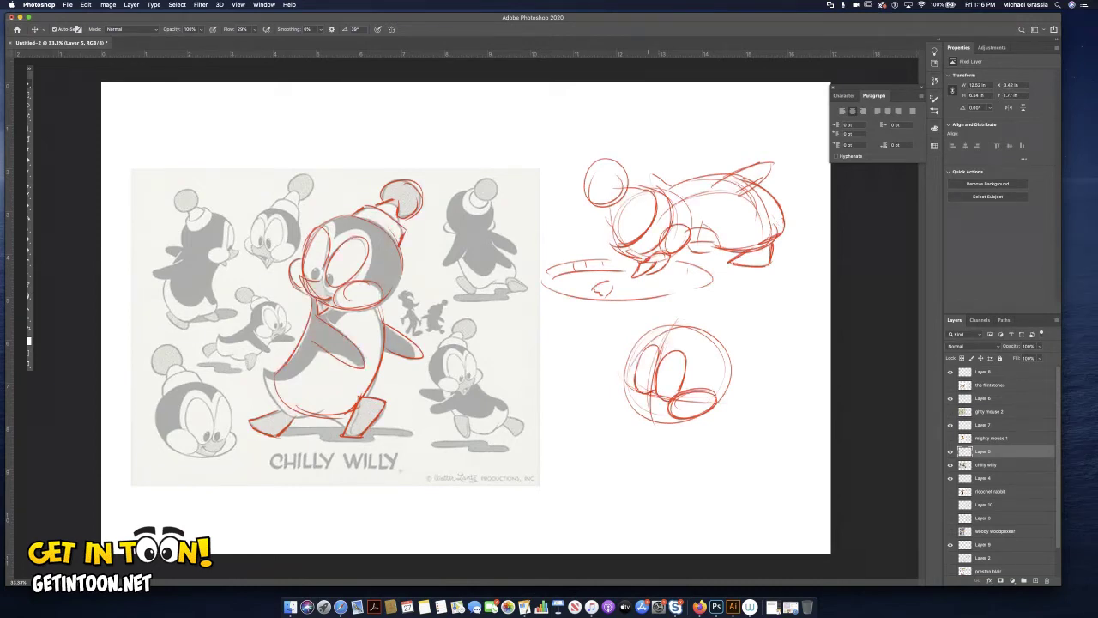
- Draw the penguin head's beak and far cheek, enlarge the eye shapes and add the pupils
{"action": "mouse_move", "coordinate": [629, 388]}
{"action": "left_mouse_down"}
{"action": "mouse_move", "coordinate": [664, 410]}
{"action": "mouse_move", "coordinate": [641, 420]}
{"action": "mouse_move", "coordinate": [665, 410]}
{"action": "mouse_move", "coordinate": [637, 420]}
{"action": "mouse_move", "coordinate": [665, 418]}
{"action": "left_mouse_up"}
{"action": "mouse_move", "coordinate": [630, 375]}
{"action": "left_mouse_down"}
{"action": "mouse_move", "coordinate": [624, 411]}
{"action": "mouse_move", "coordinate": [636, 411]}
{"action": "mouse_move", "coordinate": [635, 351]}
{"action": "mouse_move", "coordinate": [666, 328]}
{"action": "mouse_move", "coordinate": [632, 369]}
{"action": "left_mouse_up"}
{"action": "mouse_move", "coordinate": [665, 337]}
{"action": "left_mouse_down"}
{"action": "mouse_move", "coordinate": [698, 331]}
{"action": "mouse_move", "coordinate": [689, 388]}
{"action": "left_mouse_up"}
{"action": "left_click_drag", "start_coordinate": [660, 345], "coordinate": [643, 368]}
{"action": "mouse_move", "coordinate": [652, 347]}
{"action": "left_mouse_down"}
{"action": "mouse_move", "coordinate": [638, 370]}
{"action": "mouse_move", "coordinate": [672, 396]}
{"action": "mouse_move", "coordinate": [649, 390]}
{"action": "left_mouse_up"}
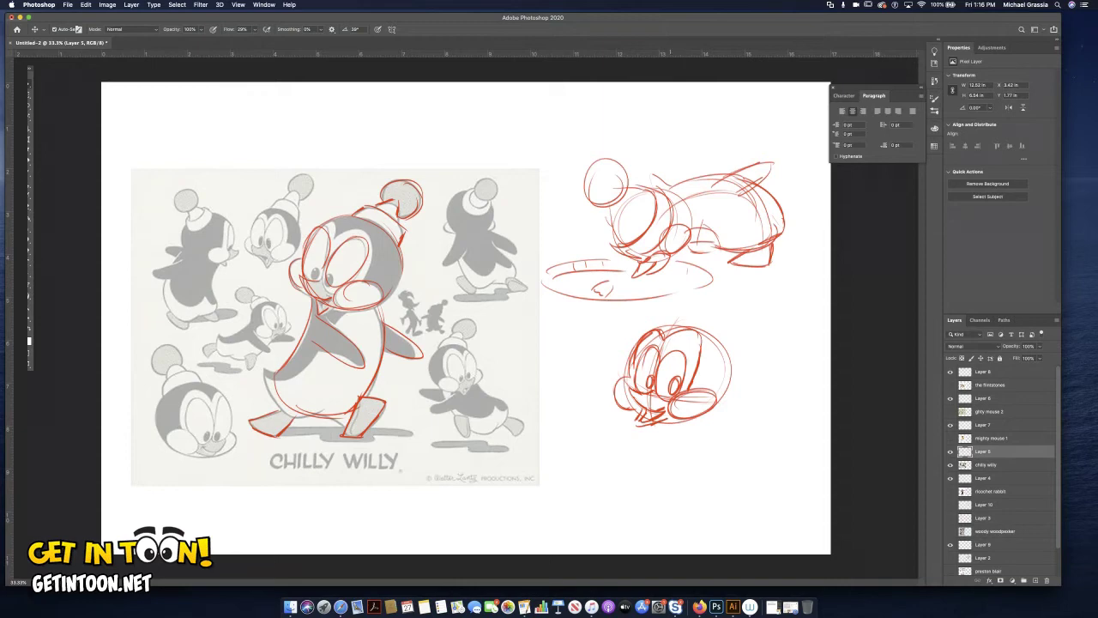
- Strengthen the outline around the separate penguin head and add a hat with a round pompom
{"action": "mouse_move", "coordinate": [650, 330]}
{"action": "left_mouse_down"}
{"action": "mouse_move", "coordinate": [704, 320]}
{"action": "mouse_move", "coordinate": [726, 347]}
{"action": "left_mouse_up"}
{"action": "mouse_move", "coordinate": [729, 396]}
{"action": "left_mouse_down"}
{"action": "mouse_move", "coordinate": [657, 326]}
{"action": "mouse_move", "coordinate": [743, 352]}
{"action": "mouse_move", "coordinate": [734, 364]}
{"action": "left_mouse_up"}
{"action": "mouse_move", "coordinate": [717, 311]}
{"action": "left_mouse_down"}
{"action": "mouse_move", "coordinate": [743, 301]}
{"action": "mouse_move", "coordinate": [744, 338]}
{"action": "mouse_move", "coordinate": [755, 288]}
{"action": "mouse_move", "coordinate": [750, 327]}
{"action": "left_mouse_up"}
{"action": "left_click_drag", "start_coordinate": [729, 309], "coordinate": [770, 286]}
{"action": "left_click_drag", "start_coordinate": [776, 298], "coordinate": [744, 335]}
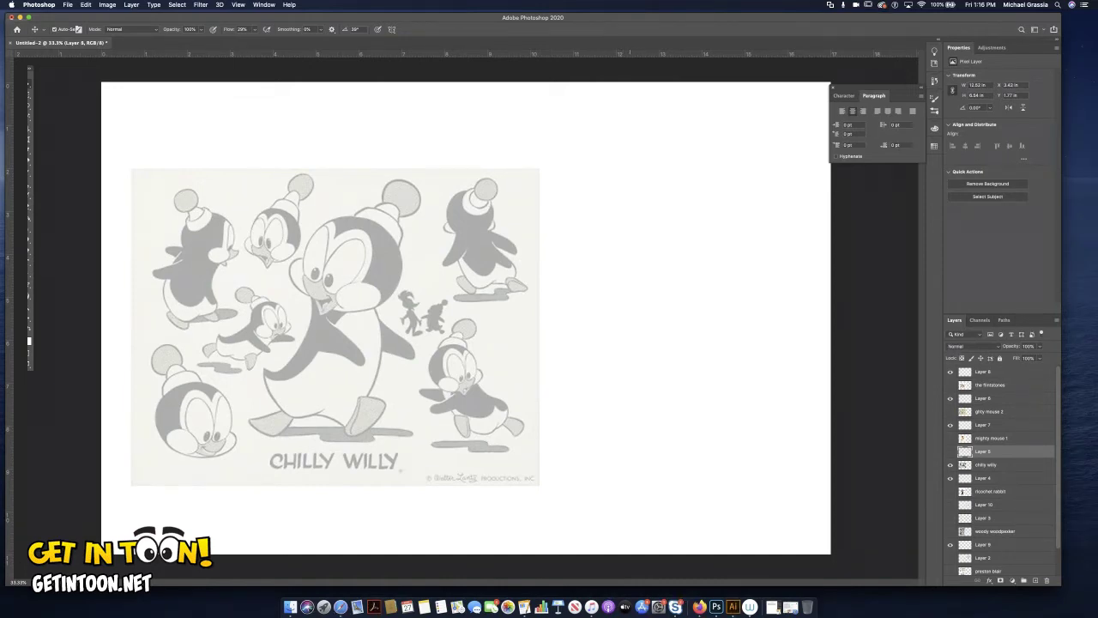
- Sketch a straight hanging arm in the blank area from a shoulder circle, an upper-arm cylinder and a tapered forearm cylinder
{"action": "mouse_move", "coordinate": [631, 190]}
{"action": "left_mouse_down"}
{"action": "mouse_move", "coordinate": [609, 210]}
{"action": "mouse_move", "coordinate": [620, 234]}
{"action": "mouse_move", "coordinate": [649, 236]}
{"action": "mouse_move", "coordinate": [621, 234]}
{"action": "mouse_move", "coordinate": [615, 306]}
{"action": "left_mouse_up"}
{"action": "left_click_drag", "start_coordinate": [610, 247], "coordinate": [614, 293]}
{"action": "left_click_drag", "start_coordinate": [649, 244], "coordinate": [647, 307]}
{"action": "mouse_move", "coordinate": [650, 244]}
{"action": "left_mouse_down"}
{"action": "mouse_move", "coordinate": [651, 305]}
{"action": "mouse_move", "coordinate": [631, 314]}
{"action": "mouse_move", "coordinate": [650, 318]}
{"action": "mouse_move", "coordinate": [613, 320]}
{"action": "mouse_move", "coordinate": [624, 385]}
{"action": "left_mouse_up"}
{"action": "left_click_drag", "start_coordinate": [615, 329], "coordinate": [625, 396]}
{"action": "mouse_move", "coordinate": [654, 321]}
{"action": "left_mouse_down"}
{"action": "mouse_move", "coordinate": [647, 409]}
{"action": "mouse_move", "coordinate": [624, 404]}
{"action": "mouse_move", "coordinate": [647, 404]}
{"action": "left_mouse_up"}
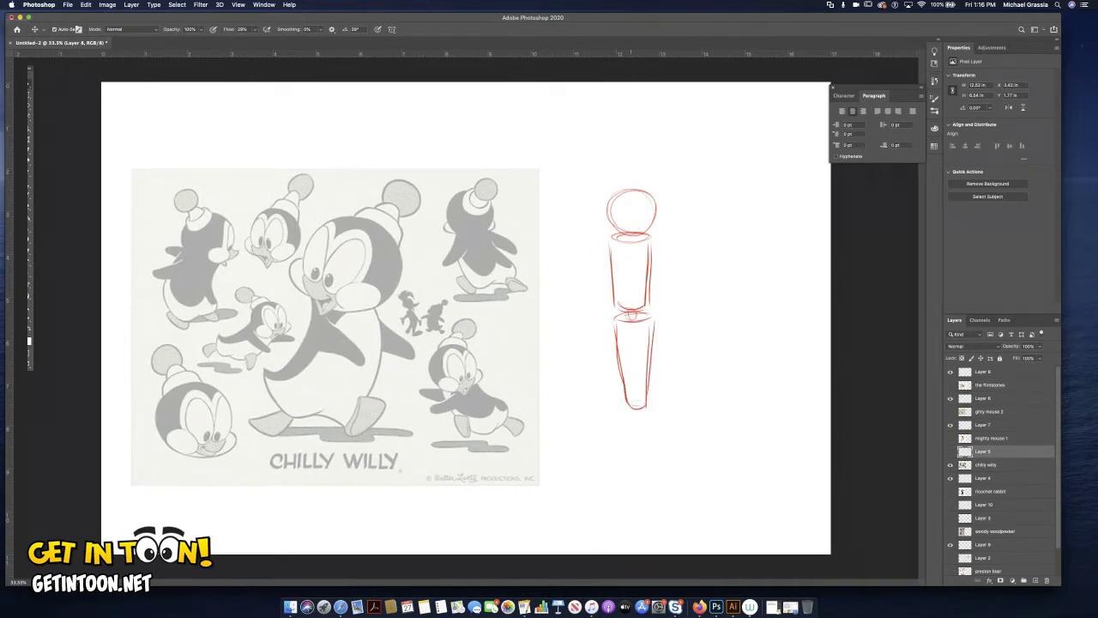
- Add a simple hand block to the straight arm and build the shoulder and muscle contours over its cylinders
{"action": "left_click_drag", "start_coordinate": [636, 408], "coordinate": [649, 460]}
{"action": "mouse_move", "coordinate": [647, 423]}
{"action": "left_mouse_down"}
{"action": "mouse_move", "coordinate": [651, 458]}
{"action": "mouse_move", "coordinate": [626, 452]}
{"action": "mouse_move", "coordinate": [626, 463]}
{"action": "mouse_move", "coordinate": [654, 462]}
{"action": "left_mouse_up"}
{"action": "mouse_move", "coordinate": [609, 221]}
{"action": "left_mouse_down"}
{"action": "mouse_move", "coordinate": [636, 185]}
{"action": "mouse_move", "coordinate": [623, 187]}
{"action": "mouse_move", "coordinate": [618, 237]}
{"action": "left_mouse_up"}
{"action": "left_click_drag", "start_coordinate": [609, 201], "coordinate": [616, 239]}
{"action": "mouse_move", "coordinate": [610, 216]}
{"action": "left_mouse_down"}
{"action": "mouse_move", "coordinate": [629, 184]}
{"action": "mouse_move", "coordinate": [613, 195]}
{"action": "mouse_move", "coordinate": [633, 183]}
{"action": "mouse_move", "coordinate": [611, 201]}
{"action": "mouse_move", "coordinate": [618, 304]}
{"action": "left_mouse_up"}
{"action": "left_click_drag", "start_coordinate": [615, 259], "coordinate": [624, 404]}
{"action": "left_click_drag", "start_coordinate": [655, 241], "coordinate": [645, 405]}
{"action": "left_click_drag", "start_coordinate": [648, 235], "coordinate": [668, 252]}
{"action": "left_click_drag", "start_coordinate": [645, 407], "coordinate": [647, 442]}
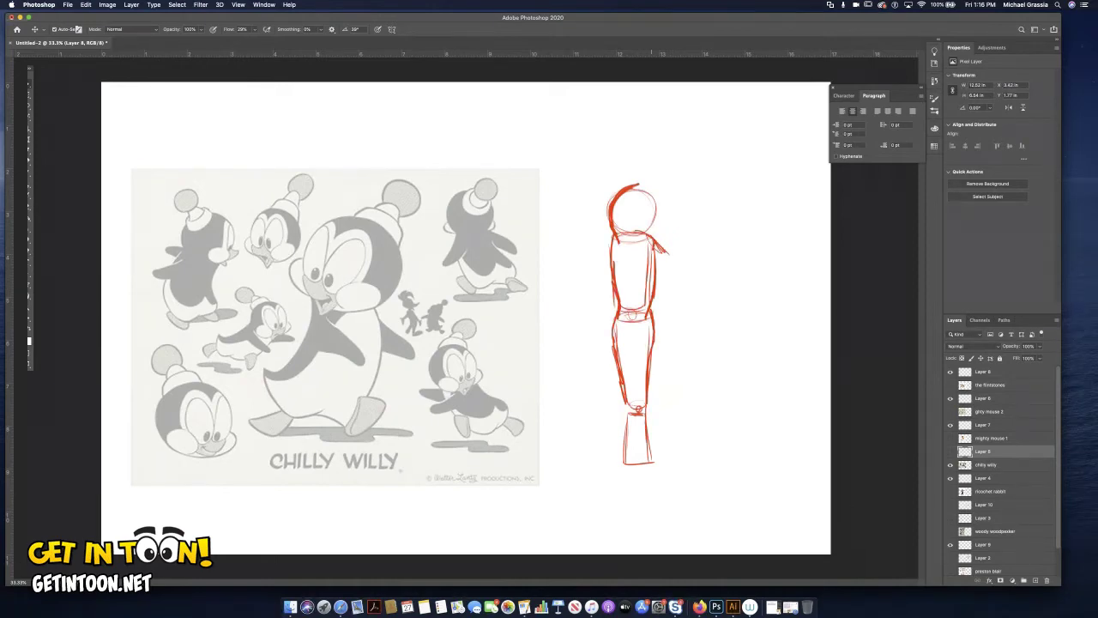
- Sketch a bent arm beside the straight one, with a shoulder circle, cylindrical upper arm and forearm, and a round elbow joint
{"action": "key", "text": "super+shift+alt+n"}
{"action": "mouse_move", "coordinate": [736, 198]}
{"action": "left_mouse_down"}
{"action": "mouse_move", "coordinate": [722, 206]}
{"action": "mouse_move", "coordinate": [749, 214]}
{"action": "left_mouse_up"}
{"action": "mouse_move", "coordinate": [740, 214]}
{"action": "left_mouse_down"}
{"action": "mouse_move", "coordinate": [723, 224]}
{"action": "mouse_move", "coordinate": [738, 232]}
{"action": "mouse_move", "coordinate": [677, 260]}
{"action": "mouse_move", "coordinate": [701, 270]}
{"action": "left_mouse_up"}
{"action": "left_click_drag", "start_coordinate": [748, 228], "coordinate": [698, 275]}
{"action": "left_click_drag", "start_coordinate": [678, 261], "coordinate": [699, 276]}
{"action": "mouse_move", "coordinate": [678, 261]}
{"action": "left_mouse_down"}
{"action": "mouse_move", "coordinate": [697, 274]}
{"action": "mouse_move", "coordinate": [700, 336]}
{"action": "left_mouse_up"}
{"action": "left_click_drag", "start_coordinate": [669, 288], "coordinate": [717, 359]}
{"action": "left_click_drag", "start_coordinate": [698, 278], "coordinate": [717, 345]}
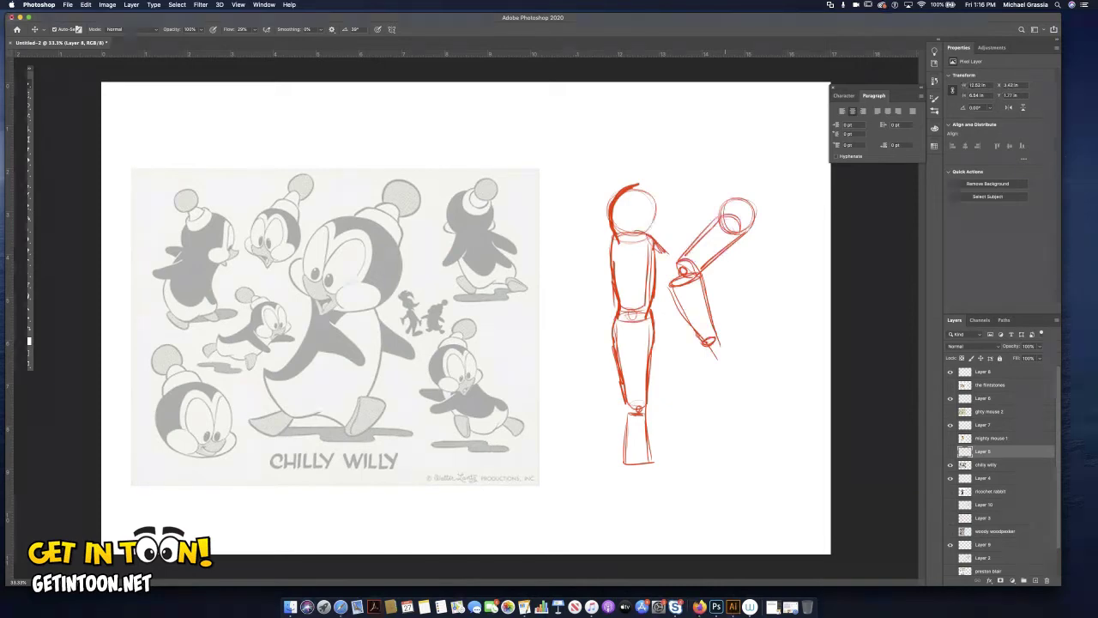
- Hide Layer 8 with the arm sketches, the chilly willy reference and the penguin drawings on Layer 5
{"action": "left_click_drag", "start_coordinate": [644, 314], "coordinate": [650, 323]}
{"action": "left_click", "coordinate": [950, 371]}
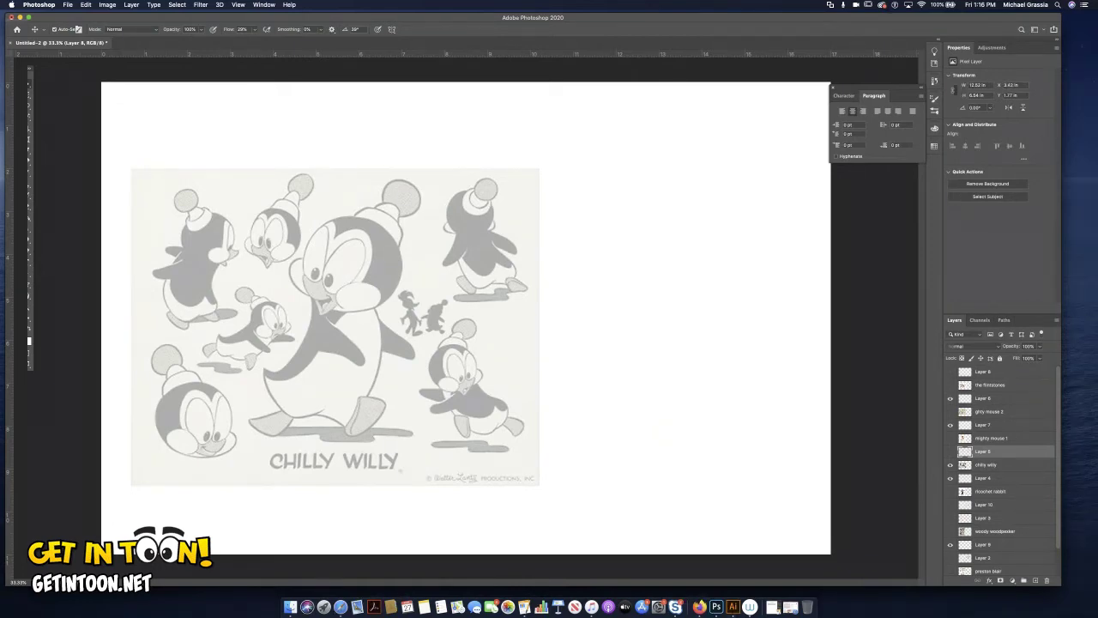
{"action": "left_click", "coordinate": [950, 464]}
{"action": "left_click", "coordinate": [949, 372]}
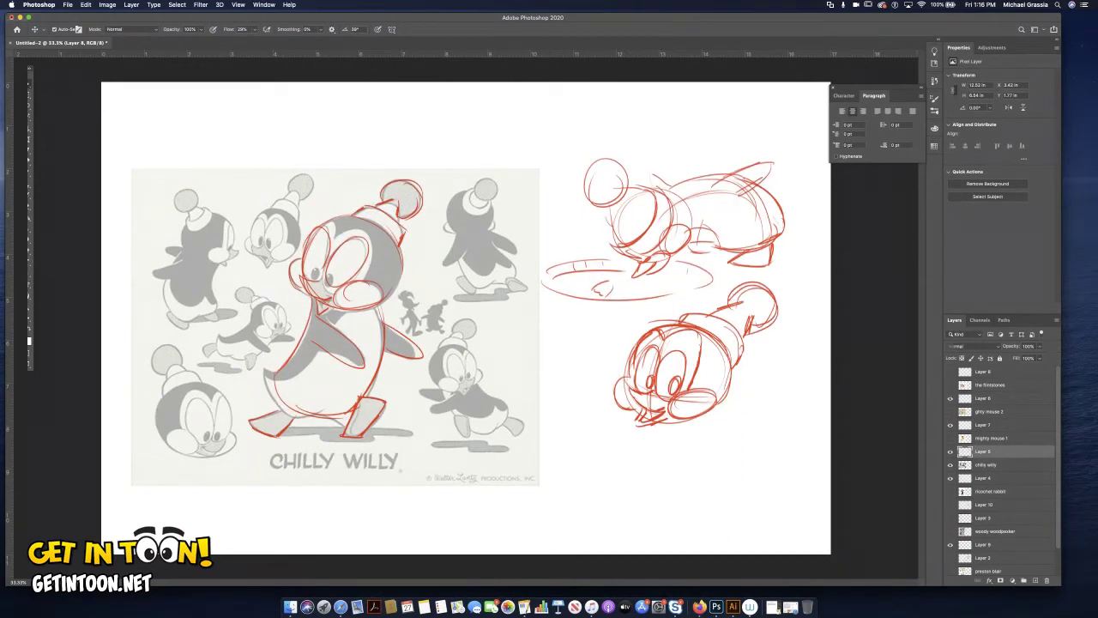
{"action": "left_click", "coordinate": [986, 465]}
{"action": "left_click", "coordinate": [950, 465]}
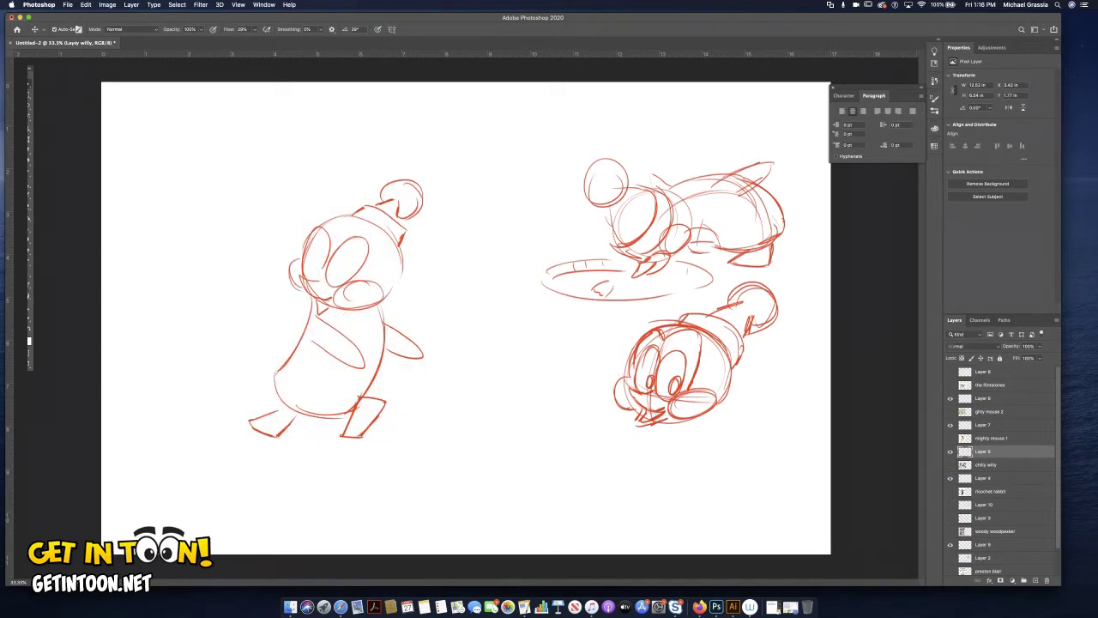
{"action": "left_click", "coordinate": [949, 451]}
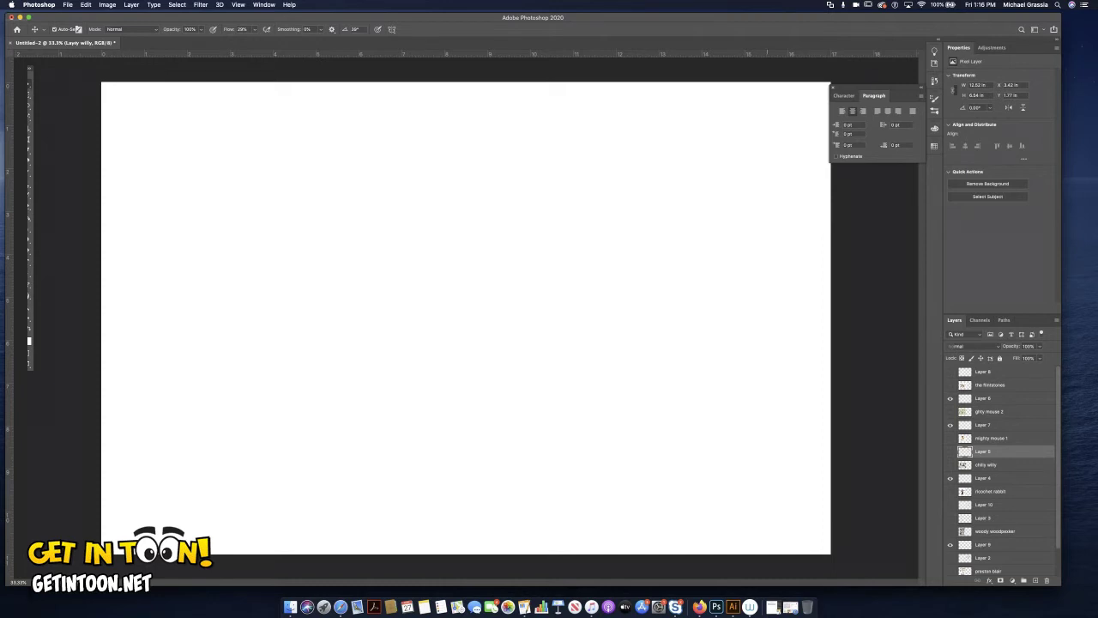
- Show the ricochet rabbit reference layer and fade it to about 46% opacity
{"action": "left_click", "coordinate": [983, 478]}
{"action": "left_click", "coordinate": [950, 491]}
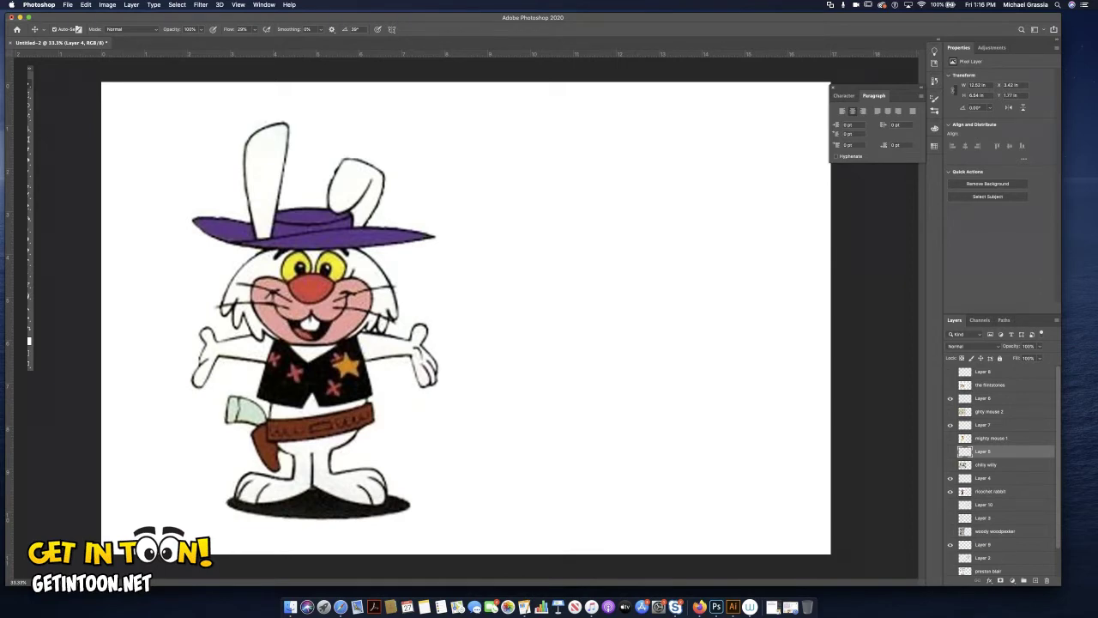
{"action": "left_click", "coordinate": [990, 492]}
{"action": "key", "text": "4"}
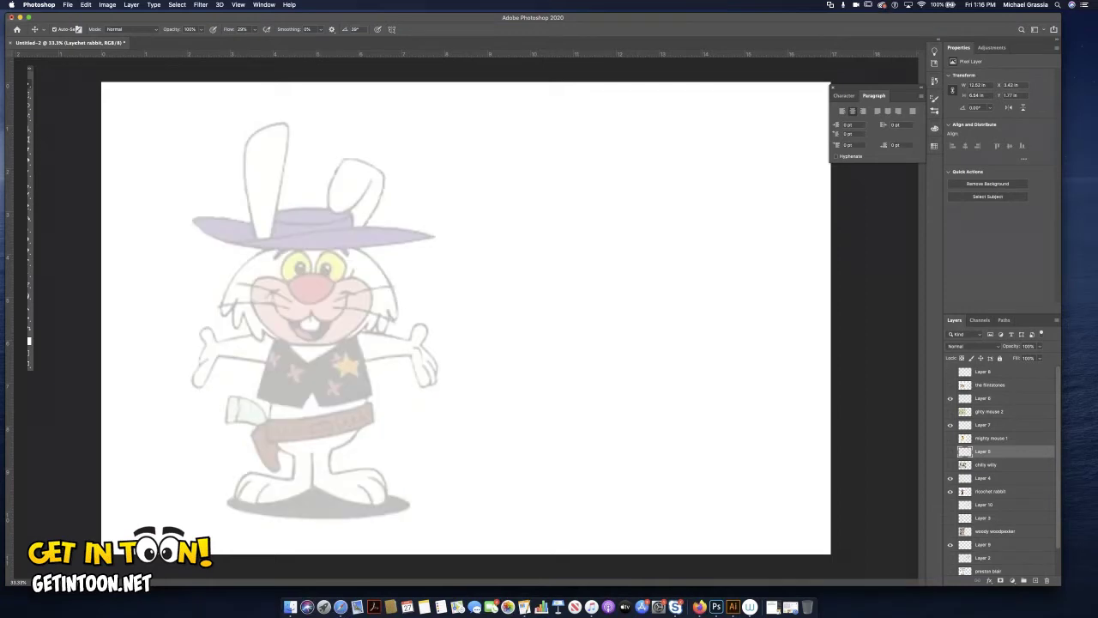
{"action": "key", "text": "5"}
{"action": "key", "text": "6"}
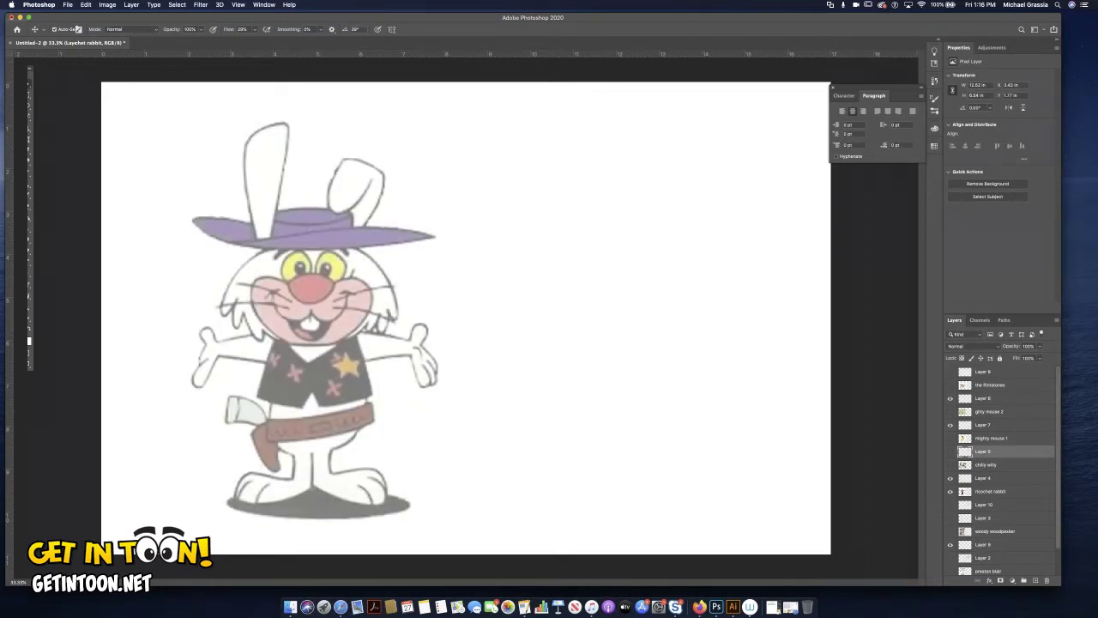
{"action": "key", "text": "5"}
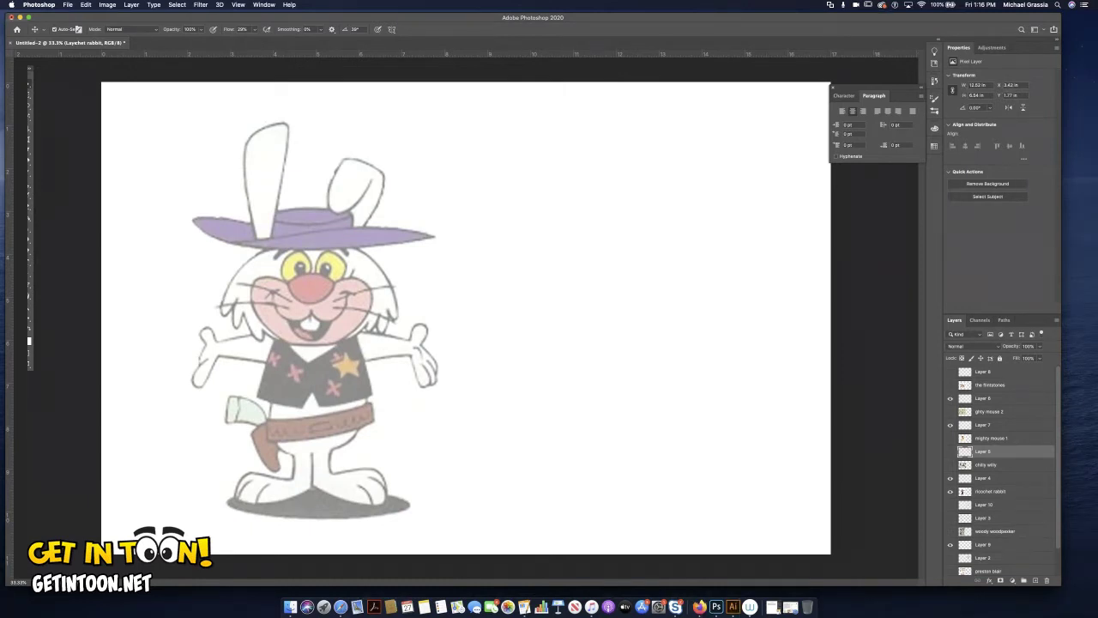
{"action": "mouse_move", "coordinate": [268, 256]}
{"action": "left_mouse_down"}
{"action": "mouse_move", "coordinate": [298, 340]}
{"action": "mouse_move", "coordinate": [256, 280]}
{"action": "mouse_move", "coordinate": [275, 332]}
{"action": "mouse_move", "coordinate": [369, 314]}
{"action": "mouse_move", "coordinate": [265, 264]}
{"action": "mouse_move", "coordinate": [351, 256]}
{"action": "mouse_move", "coordinate": [368, 275]}
{"action": "mouse_move", "coordinate": [296, 353]}
{"action": "mouse_move", "coordinate": [265, 255]}
{"action": "left_mouse_up"}
{"action": "mouse_move", "coordinate": [344, 248]}
{"action": "left_mouse_down"}
{"action": "mouse_move", "coordinate": [258, 329]}
{"action": "mouse_move", "coordinate": [346, 249]}
{"action": "mouse_move", "coordinate": [248, 311]}
{"action": "left_mouse_up"}
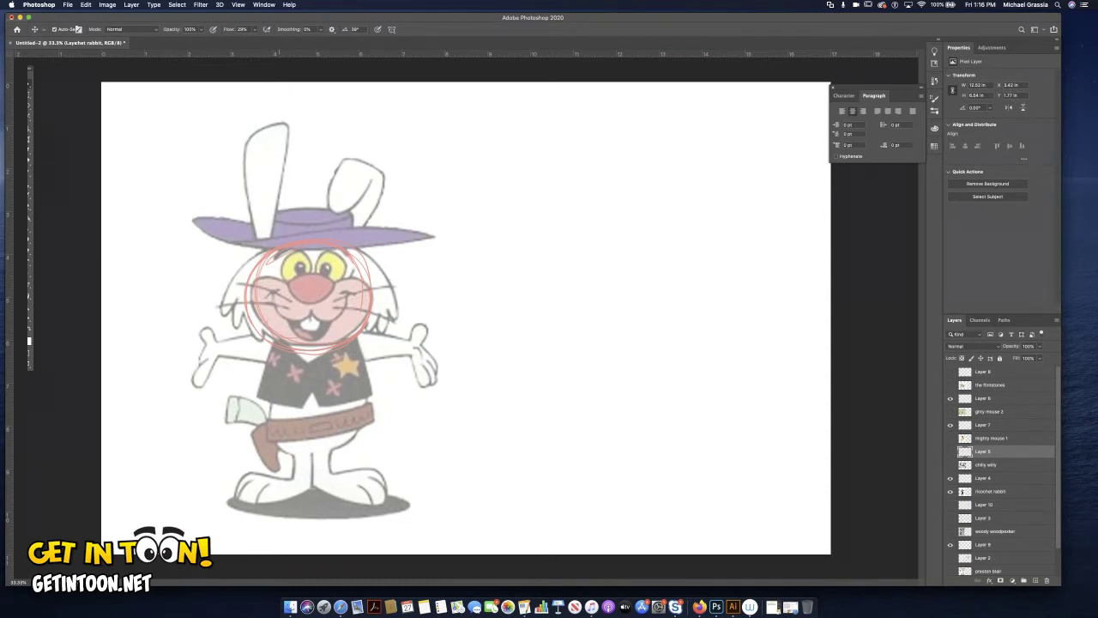
{"action": "mouse_move", "coordinate": [275, 352]}
{"action": "left_mouse_down"}
{"action": "mouse_move", "coordinate": [270, 439]}
{"action": "mouse_move", "coordinate": [347, 439]}
{"action": "mouse_move", "coordinate": [308, 458]}
{"action": "left_mouse_up"}
{"action": "left_click", "coordinate": [990, 492]}
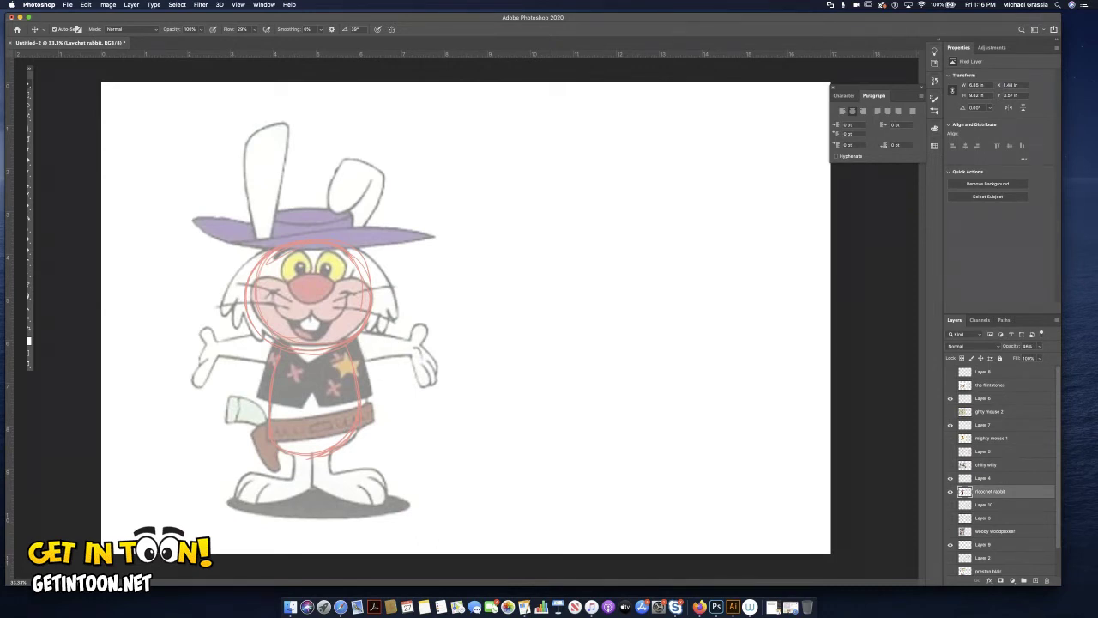
{"action": "key", "text": "super+z"}
{"action": "key", "text": "super+z"}
{"action": "key", "text": "super+z"}
{"action": "key", "text": "super+z"}
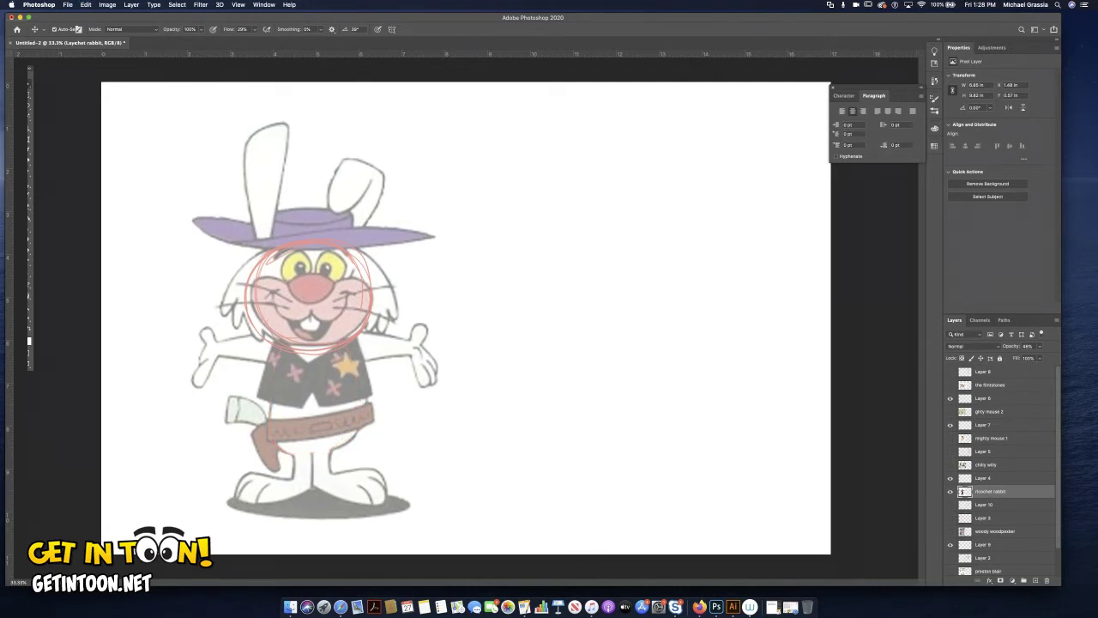
{"action": "key", "text": "super+z"}
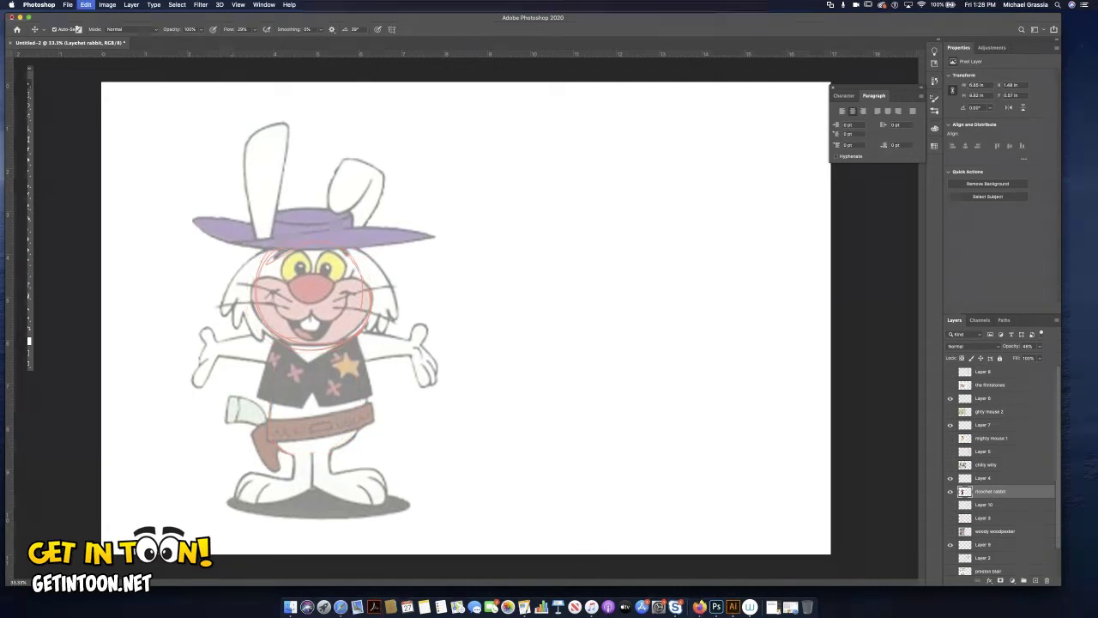
{"action": "key", "text": "super+z"}
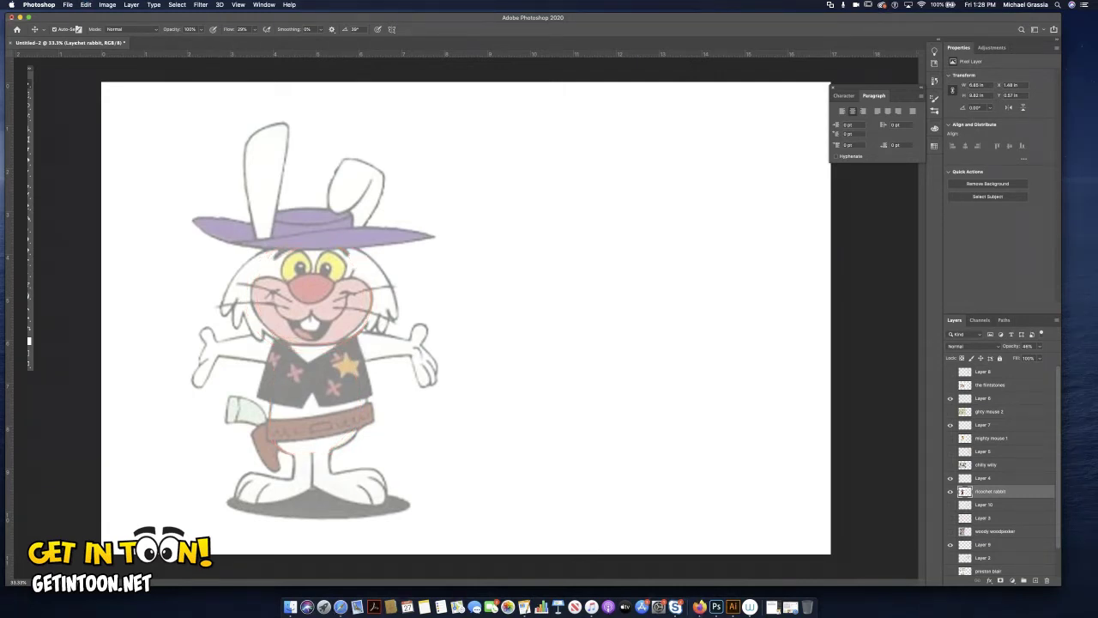
- On Layer 4, trace the reference rabbit's head as a circle and its torso as a pear-shaped form beneath
{"action": "left_click", "coordinate": [983, 478]}
{"action": "mouse_move", "coordinate": [275, 250]}
{"action": "left_mouse_down"}
{"action": "mouse_move", "coordinate": [254, 294]}
{"action": "mouse_move", "coordinate": [269, 334]}
{"action": "mouse_move", "coordinate": [331, 341]}
{"action": "mouse_move", "coordinate": [345, 334]}
{"action": "mouse_move", "coordinate": [364, 281]}
{"action": "mouse_move", "coordinate": [348, 253]}
{"action": "mouse_move", "coordinate": [273, 248]}
{"action": "mouse_move", "coordinate": [339, 245]}
{"action": "mouse_move", "coordinate": [361, 271]}
{"action": "mouse_move", "coordinate": [341, 330]}
{"action": "mouse_move", "coordinate": [275, 339]}
{"action": "mouse_move", "coordinate": [286, 247]}
{"action": "mouse_move", "coordinate": [360, 277]}
{"action": "mouse_move", "coordinate": [350, 324]}
{"action": "mouse_move", "coordinate": [369, 275]}
{"action": "left_mouse_up"}
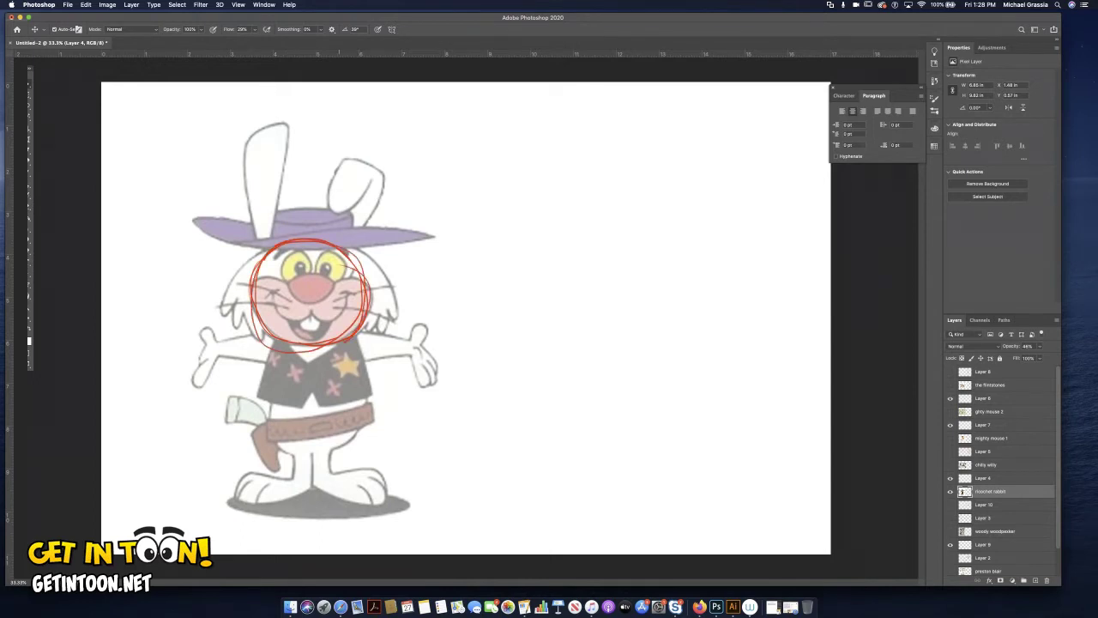
{"action": "mouse_move", "coordinate": [275, 345]}
{"action": "left_mouse_down"}
{"action": "mouse_move", "coordinate": [268, 441]}
{"action": "mouse_move", "coordinate": [330, 456]}
{"action": "mouse_move", "coordinate": [371, 403]}
{"action": "mouse_move", "coordinate": [357, 343]}
{"action": "left_mouse_up"}
{"action": "left_click_drag", "start_coordinate": [365, 429], "coordinate": [351, 340]}
{"action": "mouse_move", "coordinate": [269, 398]}
{"action": "left_mouse_down"}
{"action": "mouse_move", "coordinate": [297, 454]}
{"action": "mouse_move", "coordinate": [347, 453]}
{"action": "left_mouse_up"}
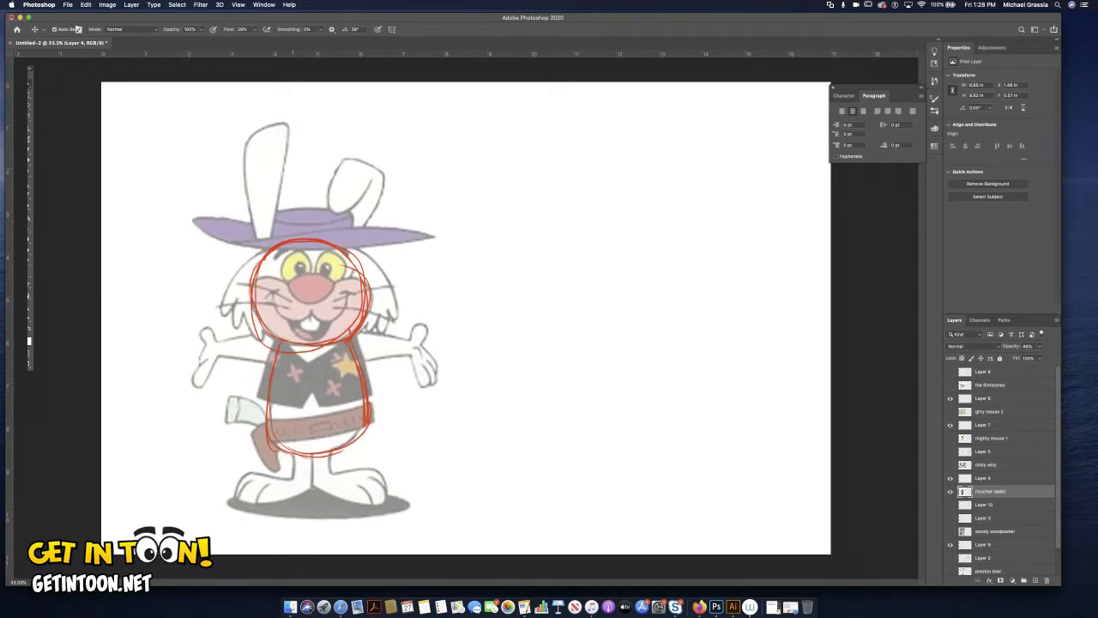
- Trace the reference rabbit's legs, oval feet, outstretched arms and hands
{"action": "mouse_move", "coordinate": [293, 453]}
{"action": "left_mouse_down"}
{"action": "mouse_move", "coordinate": [303, 479]}
{"action": "mouse_move", "coordinate": [306, 461]}
{"action": "mouse_move", "coordinate": [316, 480]}
{"action": "mouse_move", "coordinate": [328, 455]}
{"action": "mouse_move", "coordinate": [239, 480]}
{"action": "mouse_move", "coordinate": [306, 487]}
{"action": "mouse_move", "coordinate": [387, 467]}
{"action": "mouse_move", "coordinate": [380, 499]}
{"action": "mouse_move", "coordinate": [303, 485]}
{"action": "left_mouse_up"}
{"action": "left_click_drag", "start_coordinate": [217, 341], "coordinate": [218, 357]}
{"action": "mouse_move", "coordinate": [219, 342]}
{"action": "left_mouse_down"}
{"action": "mouse_move", "coordinate": [256, 333]}
{"action": "mouse_move", "coordinate": [269, 362]}
{"action": "mouse_move", "coordinate": [198, 385]}
{"action": "mouse_move", "coordinate": [216, 341]}
{"action": "left_mouse_up"}
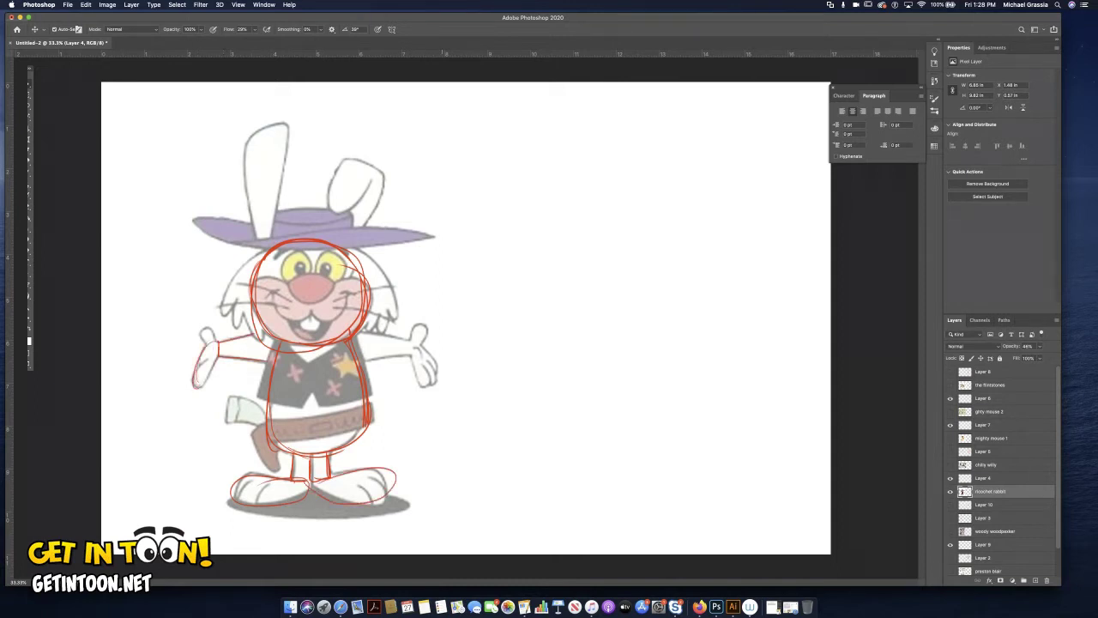
{"action": "mouse_move", "coordinate": [357, 333]}
{"action": "left_mouse_down"}
{"action": "mouse_move", "coordinate": [417, 337]}
{"action": "mouse_move", "coordinate": [384, 336]}
{"action": "left_mouse_up"}
{"action": "mouse_move", "coordinate": [361, 362]}
{"action": "left_mouse_down"}
{"action": "mouse_move", "coordinate": [405, 353]}
{"action": "mouse_move", "coordinate": [434, 378]}
{"action": "left_mouse_up"}
{"action": "left_click_drag", "start_coordinate": [416, 341], "coordinate": [429, 386]}
- Trace the reference rabbit's upright ear and its folded ear as simple angular shapes
{"action": "left_click_drag", "start_coordinate": [271, 236], "coordinate": [286, 124]}
{"action": "left_click_drag", "start_coordinate": [287, 124], "coordinate": [238, 139]}
{"action": "mouse_move", "coordinate": [286, 125]}
{"action": "left_mouse_down"}
{"action": "mouse_move", "coordinate": [245, 138]}
{"action": "mouse_move", "coordinate": [257, 242]}
{"action": "left_mouse_up"}
{"action": "left_click_drag", "start_coordinate": [238, 156], "coordinate": [253, 219]}
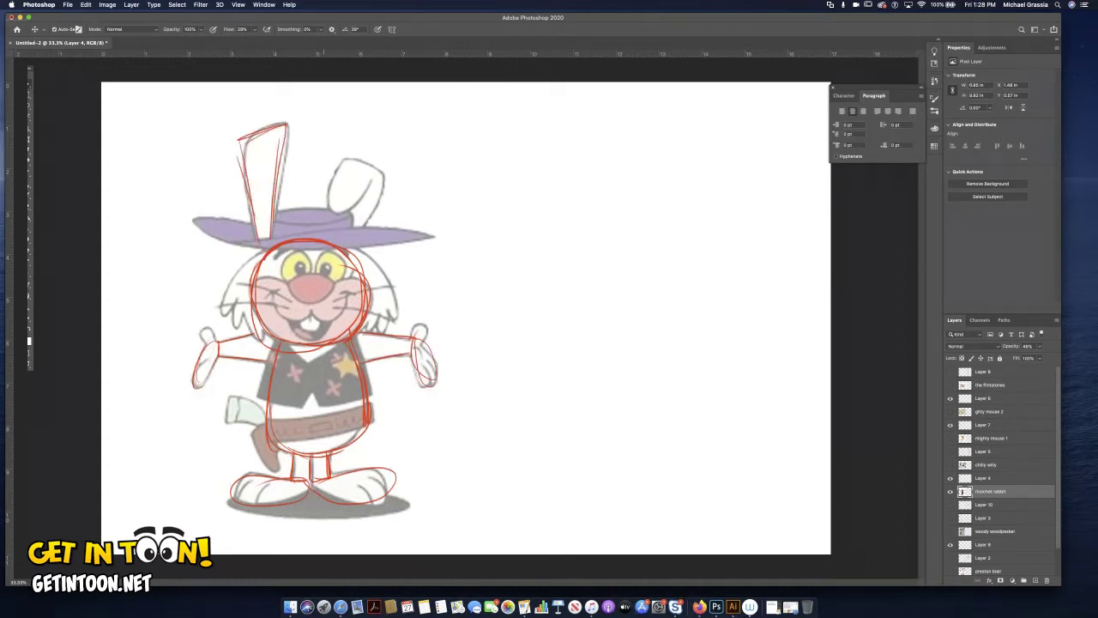
{"action": "mouse_move", "coordinate": [345, 156]}
{"action": "left_mouse_down"}
{"action": "mouse_move", "coordinate": [330, 206]}
{"action": "mouse_move", "coordinate": [350, 214]}
{"action": "mouse_move", "coordinate": [391, 171]}
{"action": "mouse_move", "coordinate": [376, 214]}
{"action": "left_mouse_up"}
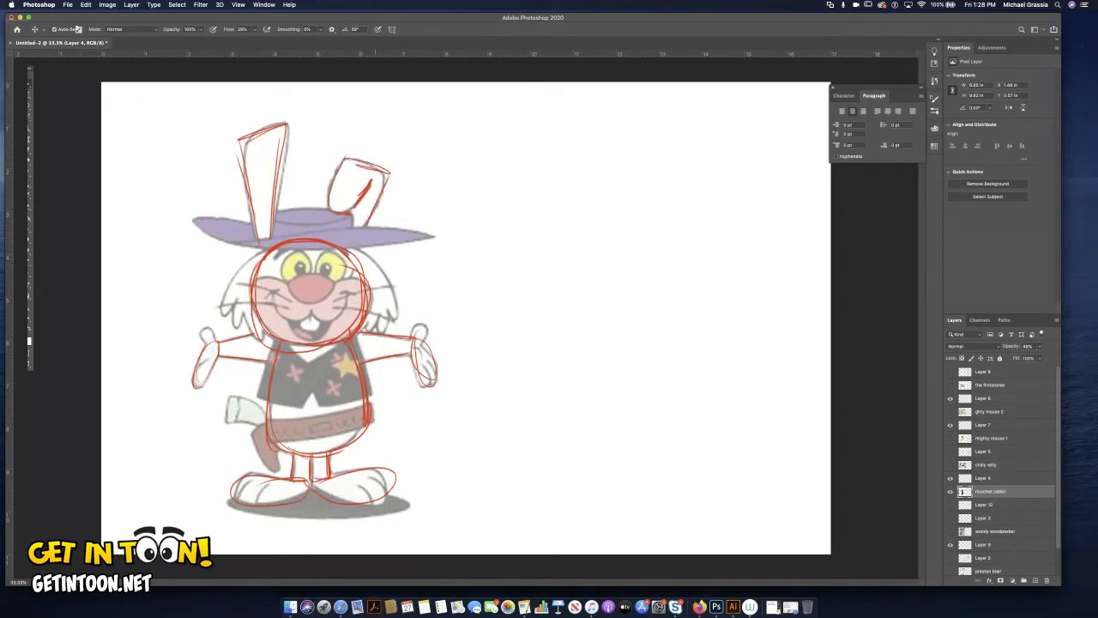
- Block in the cheek fur on both sides of the traced head and draw a vertical centre line through the figure
{"action": "mouse_move", "coordinate": [266, 249]}
{"action": "left_mouse_down"}
{"action": "mouse_move", "coordinate": [221, 310]}
{"action": "mouse_move", "coordinate": [261, 338]}
{"action": "left_mouse_up"}
{"action": "mouse_move", "coordinate": [343, 247]}
{"action": "left_mouse_down"}
{"action": "mouse_move", "coordinate": [393, 281]}
{"action": "mouse_move", "coordinate": [401, 318]}
{"action": "left_mouse_up"}
{"action": "left_click_drag", "start_coordinate": [374, 264], "coordinate": [396, 309]}
{"action": "mouse_move", "coordinate": [396, 313]}
{"action": "left_mouse_down"}
{"action": "mouse_move", "coordinate": [355, 334]}
{"action": "mouse_move", "coordinate": [369, 326]}
{"action": "left_mouse_up"}
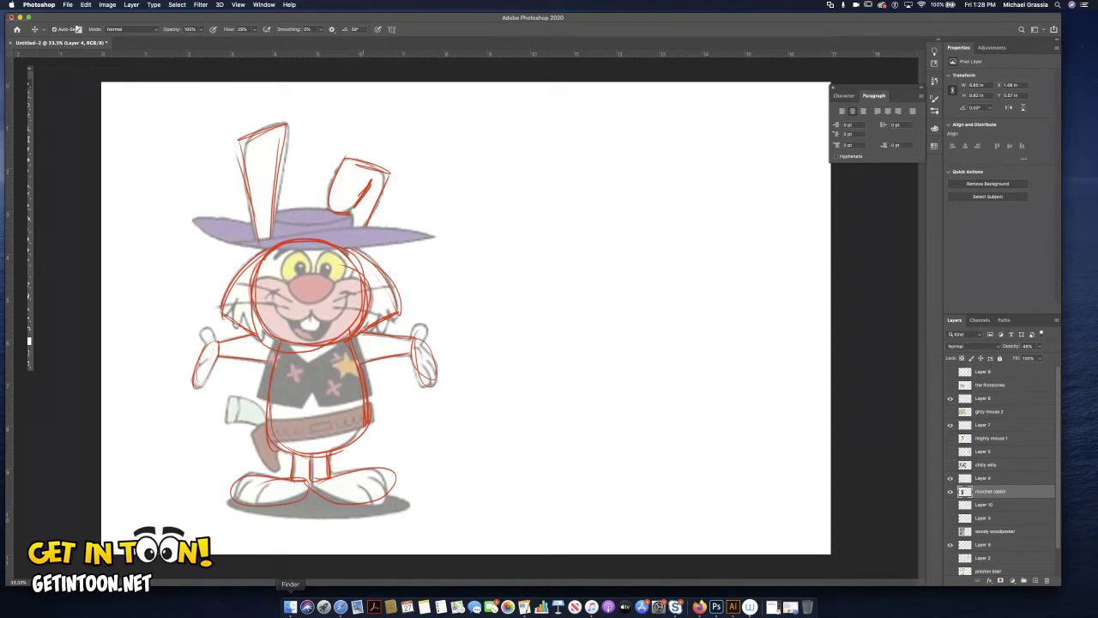
{"action": "left_click_drag", "start_coordinate": [224, 312], "coordinate": [251, 330]}
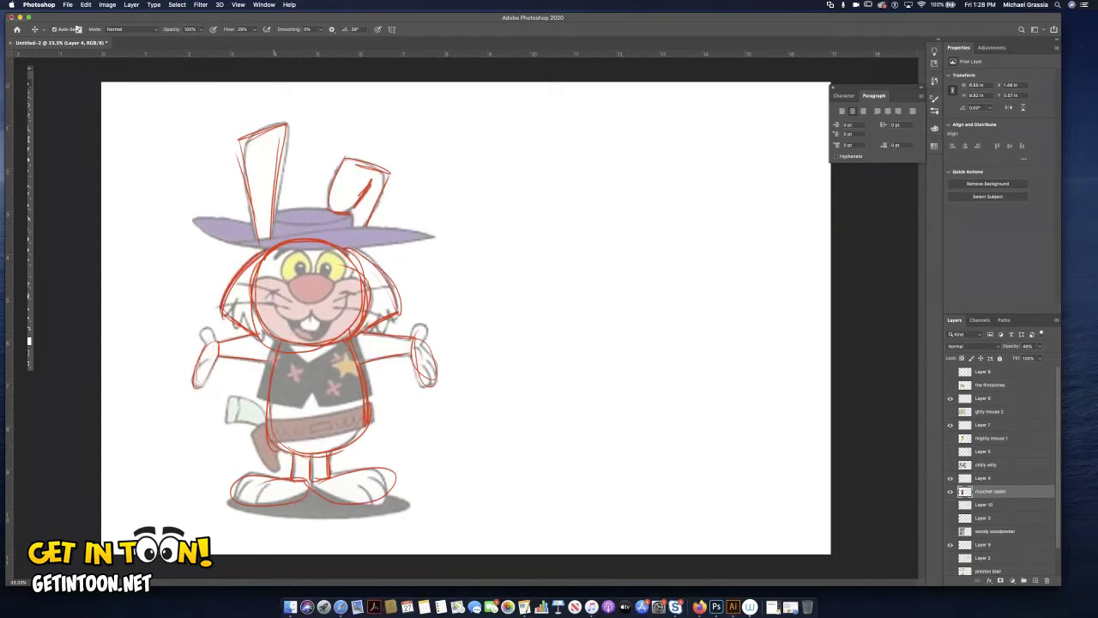
{"action": "left_click_drag", "start_coordinate": [369, 260], "coordinate": [395, 305]}
{"action": "left_click_drag", "start_coordinate": [353, 340], "coordinate": [396, 310]}
{"action": "left_click_drag", "start_coordinate": [303, 221], "coordinate": [304, 445]}
{"action": "left_click_drag", "start_coordinate": [311, 257], "coordinate": [308, 506]}
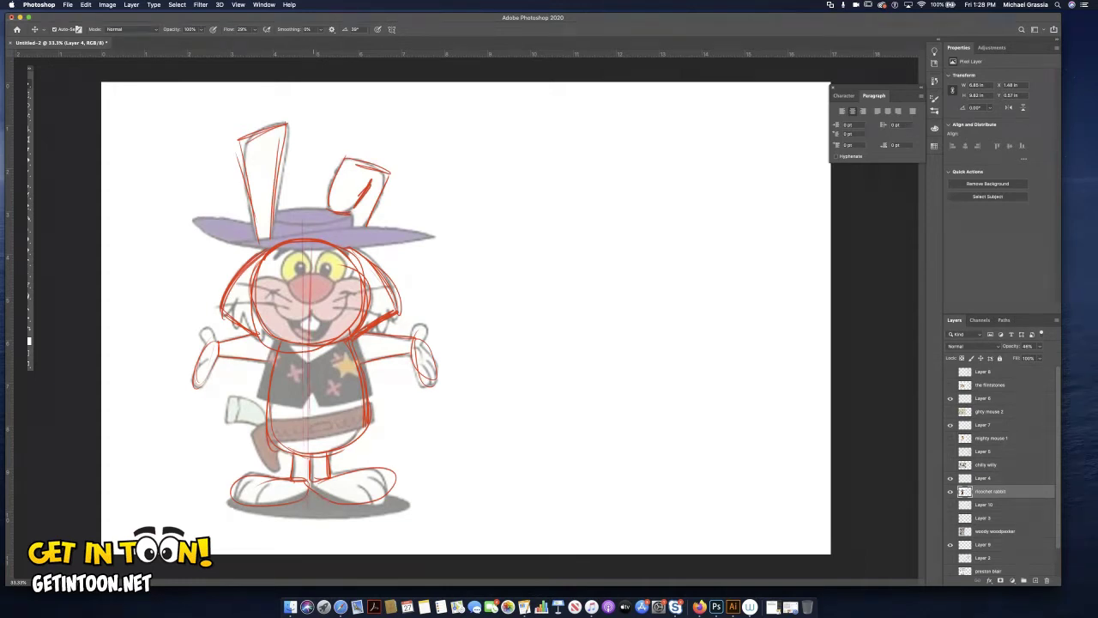
- Start a new rabbit pose beside the reference with a round head, a curved line of action and a leaning pear-shaped body
{"action": "mouse_move", "coordinate": [566, 206]}
{"action": "left_mouse_down"}
{"action": "mouse_move", "coordinate": [533, 274]}
{"action": "mouse_move", "coordinate": [571, 208]}
{"action": "left_mouse_up"}
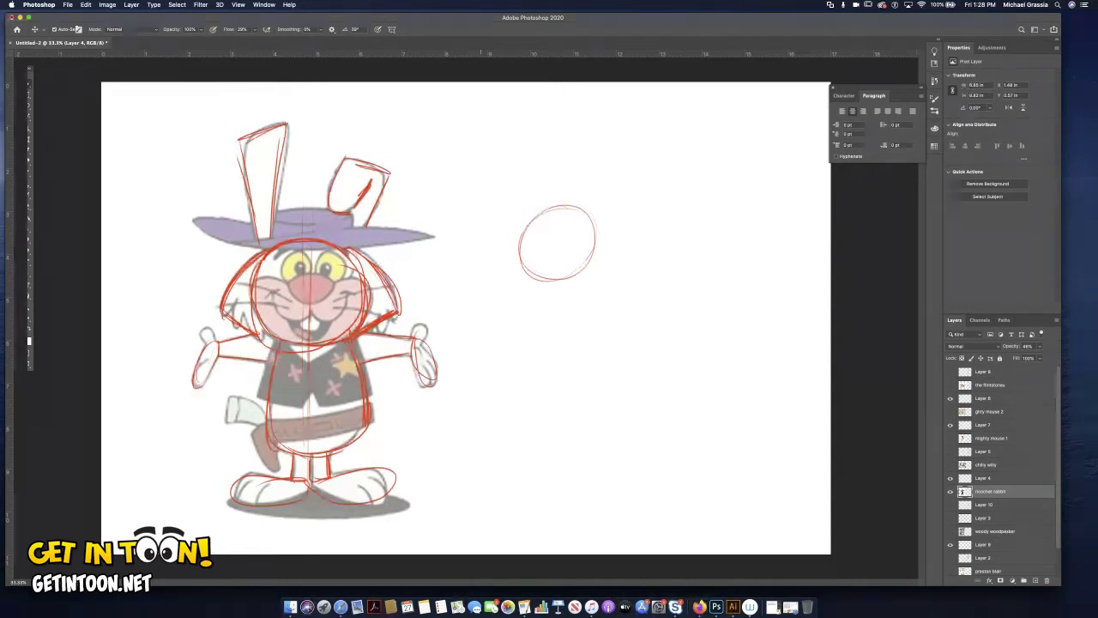
{"action": "mouse_move", "coordinate": [537, 214]}
{"action": "left_mouse_down"}
{"action": "mouse_move", "coordinate": [592, 283]}
{"action": "mouse_move", "coordinate": [609, 336]}
{"action": "left_mouse_up"}
{"action": "left_click_drag", "start_coordinate": [592, 288], "coordinate": [614, 341]}
{"action": "left_click_drag", "start_coordinate": [563, 282], "coordinate": [573, 342]}
{"action": "mouse_move", "coordinate": [571, 329]}
{"action": "left_mouse_down"}
{"action": "mouse_move", "coordinate": [611, 344]}
{"action": "mouse_move", "coordinate": [636, 307]}
{"action": "left_mouse_up"}
{"action": "mouse_move", "coordinate": [587, 257]}
{"action": "left_mouse_down"}
{"action": "mouse_move", "coordinate": [642, 310]}
{"action": "mouse_move", "coordinate": [612, 359]}
{"action": "left_mouse_up"}
{"action": "left_click_drag", "start_coordinate": [562, 285], "coordinate": [574, 341]}
- Give the new rabbit one bent arm and one arm raised overhead, both ending in oval hands
{"action": "mouse_move", "coordinate": [531, 306]}
{"action": "left_mouse_down"}
{"action": "mouse_move", "coordinate": [551, 290]}
{"action": "mouse_move", "coordinate": [566, 299]}
{"action": "left_mouse_up"}
{"action": "mouse_move", "coordinate": [514, 298]}
{"action": "left_mouse_down"}
{"action": "mouse_move", "coordinate": [541, 305]}
{"action": "mouse_move", "coordinate": [541, 322]}
{"action": "left_mouse_up"}
{"action": "left_click_drag", "start_coordinate": [514, 314], "coordinate": [538, 321]}
{"action": "left_click_drag", "start_coordinate": [594, 254], "coordinate": [626, 245]}
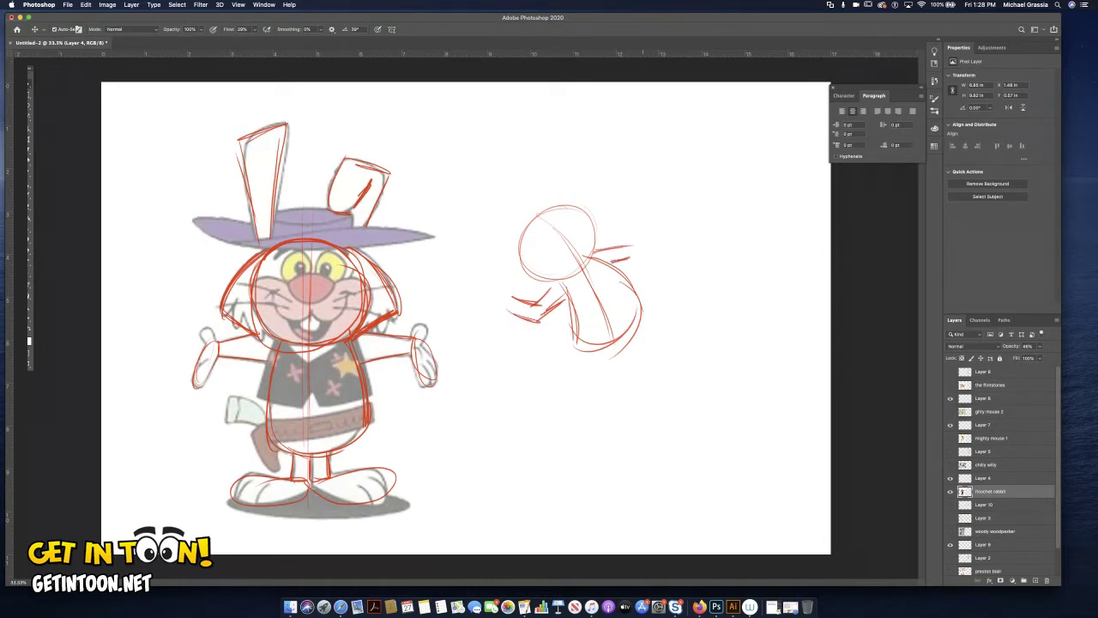
{"action": "key", "text": "super+z"}
{"action": "key", "text": "super+z"}
{"action": "key", "text": "super+z"}
{"action": "left_click_drag", "start_coordinate": [615, 223], "coordinate": [604, 260]}
{"action": "left_click_drag", "start_coordinate": [615, 202], "coordinate": [616, 223]}
{"action": "mouse_move", "coordinate": [606, 178]}
{"action": "left_mouse_down"}
{"action": "mouse_move", "coordinate": [616, 247]}
{"action": "mouse_move", "coordinate": [593, 177]}
{"action": "mouse_move", "coordinate": [597, 227]}
{"action": "mouse_move", "coordinate": [612, 184]}
{"action": "left_mouse_up"}
{"action": "left_click_drag", "start_coordinate": [518, 291], "coordinate": [517, 314]}
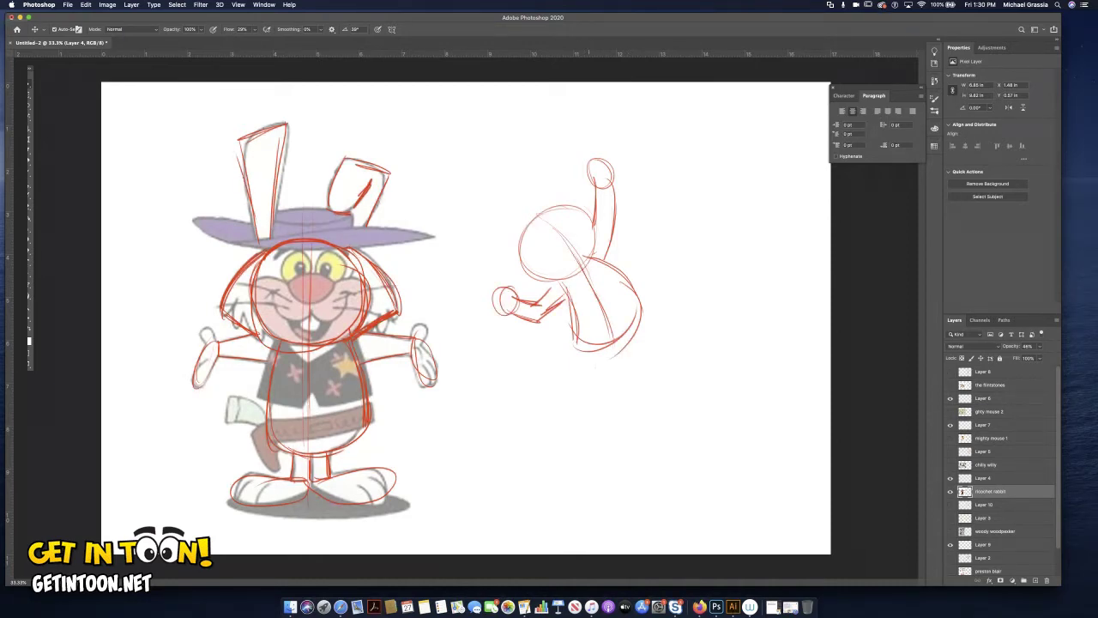
- Add the new rabbit's legs spread in a leap, with large oval feet
{"action": "mouse_move", "coordinate": [574, 344]}
{"action": "left_mouse_down"}
{"action": "mouse_move", "coordinate": [577, 356]}
{"action": "mouse_move", "coordinate": [589, 353]}
{"action": "mouse_move", "coordinate": [563, 362]}
{"action": "left_mouse_up"}
{"action": "mouse_move", "coordinate": [641, 302]}
{"action": "left_mouse_down"}
{"action": "mouse_move", "coordinate": [669, 319]}
{"action": "mouse_move", "coordinate": [662, 327]}
{"action": "left_mouse_up"}
{"action": "mouse_move", "coordinate": [686, 277]}
{"action": "left_mouse_down"}
{"action": "mouse_move", "coordinate": [665, 333]}
{"action": "mouse_move", "coordinate": [692, 268]}
{"action": "left_mouse_up"}
{"action": "left_click_drag", "start_coordinate": [690, 266], "coordinate": [662, 335]}
{"action": "mouse_move", "coordinate": [566, 341]}
{"action": "left_mouse_down"}
{"action": "mouse_move", "coordinate": [520, 360]}
{"action": "mouse_move", "coordinate": [566, 372]}
{"action": "left_mouse_up"}
- Add cheek fur to the leaping rabbit's head and draw its long trailing ear and folded ear
{"action": "mouse_move", "coordinate": [534, 261]}
{"action": "left_mouse_down"}
{"action": "mouse_move", "coordinate": [520, 292]}
{"action": "mouse_move", "coordinate": [517, 274]}
{"action": "mouse_move", "coordinate": [541, 293]}
{"action": "left_mouse_up"}
{"action": "left_click_drag", "start_coordinate": [537, 296], "coordinate": [555, 278]}
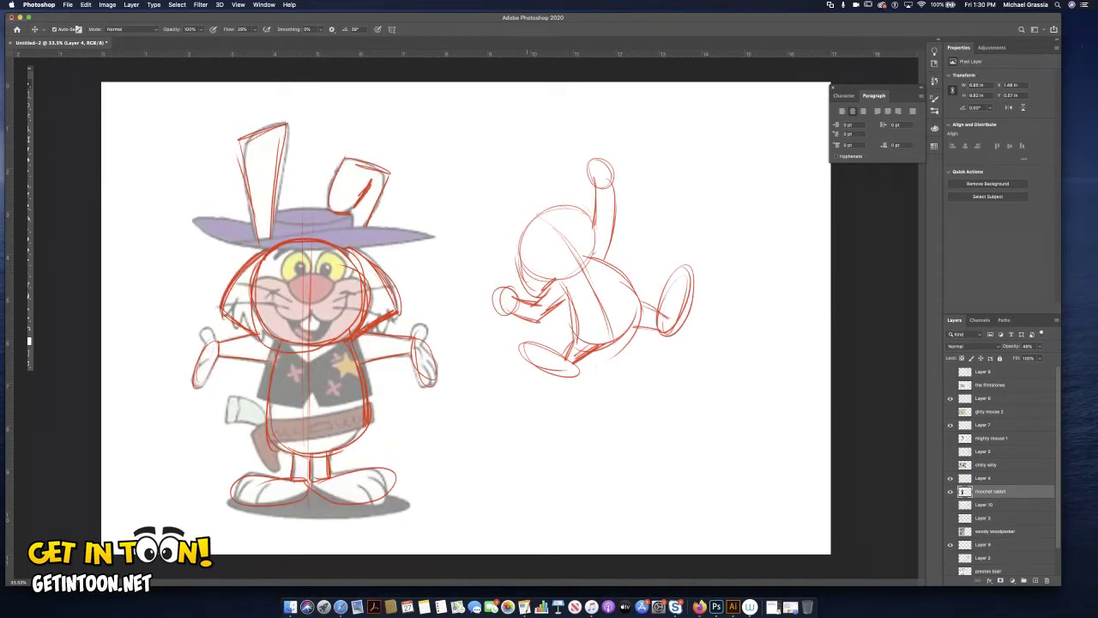
{"action": "mouse_move", "coordinate": [525, 226]}
{"action": "left_mouse_down"}
{"action": "mouse_move", "coordinate": [493, 204]}
{"action": "mouse_move", "coordinate": [427, 214]}
{"action": "mouse_move", "coordinate": [433, 236]}
{"action": "mouse_move", "coordinate": [516, 225]}
{"action": "mouse_move", "coordinate": [553, 182]}
{"action": "mouse_move", "coordinate": [554, 160]}
{"action": "mouse_move", "coordinate": [544, 185]}
{"action": "mouse_move", "coordinate": [519, 167]}
{"action": "mouse_move", "coordinate": [505, 187]}
{"action": "mouse_move", "coordinate": [541, 174]}
{"action": "mouse_move", "coordinate": [542, 211]}
{"action": "left_mouse_up"}
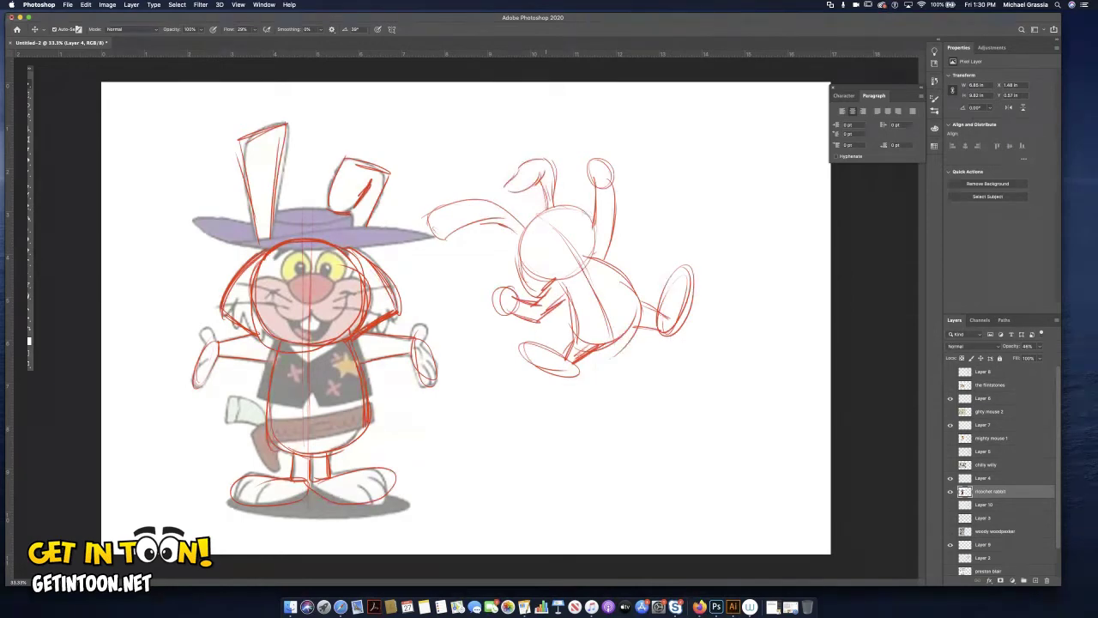
- Erase the construction line inside the leaping rabbit's head and return to the brush
{"action": "mouse_move", "coordinate": [549, 208]}
{"action": "left_mouse_down"}
{"action": "mouse_move", "coordinate": [585, 205]}
{"action": "mouse_move", "coordinate": [581, 263]}
{"action": "left_mouse_up"}
{"action": "key", "text": "e"}
{"action": "left_click_drag", "start_coordinate": [539, 217], "coordinate": [575, 250]}
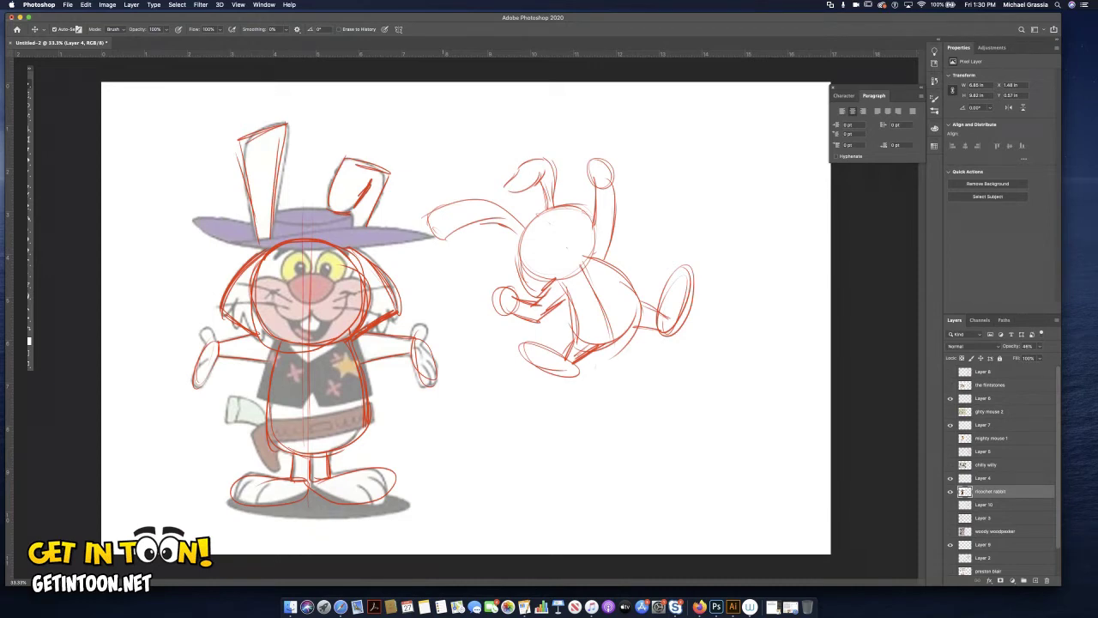
{"action": "key", "text": "b"}
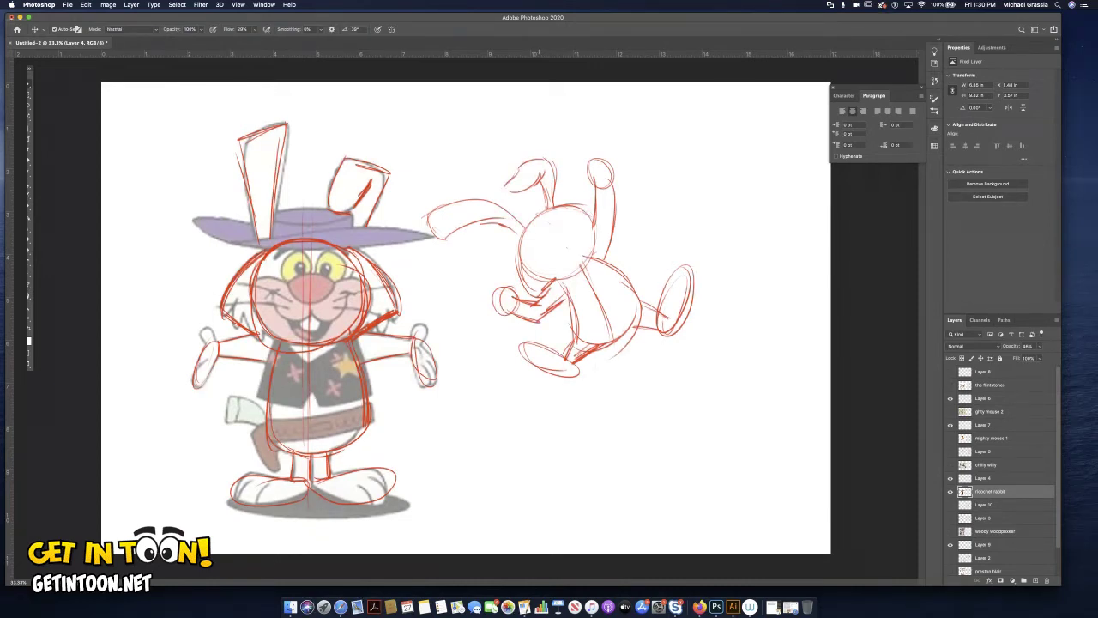
{"action": "left_click_drag", "start_coordinate": [548, 242], "coordinate": [565, 263]}
{"action": "key", "text": "super+z"}
{"action": "key", "text": "super+z"}
- Draw curved face guidelines on the leaping rabbit's head, adding jagged cheek fur, an oval nose and an open smiling mouth
{"action": "mouse_move", "coordinate": [520, 259]}
{"action": "left_mouse_down"}
{"action": "mouse_move", "coordinate": [528, 289]}
{"action": "mouse_move", "coordinate": [547, 285]}
{"action": "left_mouse_up"}
{"action": "left_click_drag", "start_coordinate": [555, 216], "coordinate": [587, 238]}
{"action": "left_click_drag", "start_coordinate": [587, 215], "coordinate": [544, 261]}
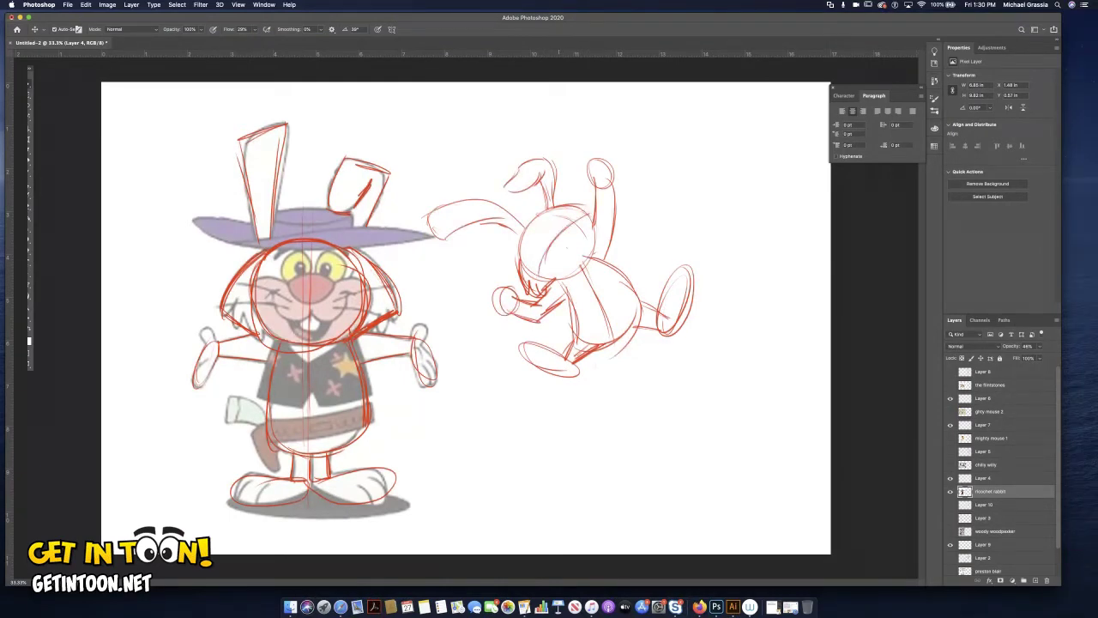
{"action": "mouse_move", "coordinate": [570, 224]}
{"action": "left_mouse_down"}
{"action": "mouse_move", "coordinate": [566, 237]}
{"action": "mouse_move", "coordinate": [584, 216]}
{"action": "mouse_move", "coordinate": [573, 254]}
{"action": "mouse_move", "coordinate": [596, 223]}
{"action": "left_mouse_up"}
{"action": "left_click_drag", "start_coordinate": [558, 259], "coordinate": [571, 279]}
{"action": "left_click_drag", "start_coordinate": [587, 241], "coordinate": [588, 276]}
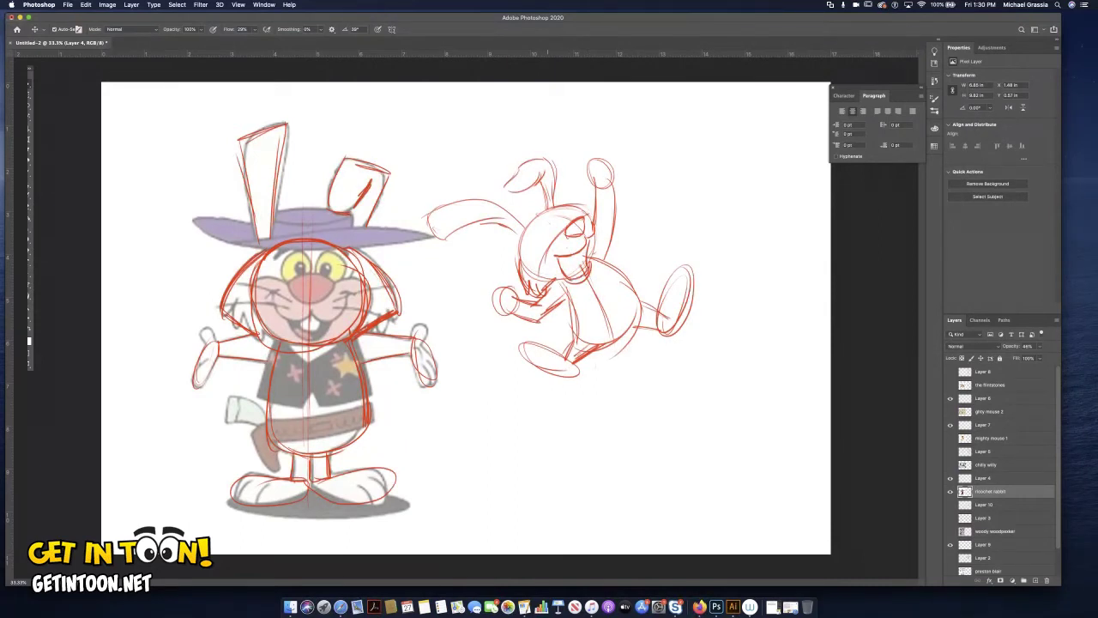
- Add closed eyes and brows to the leaping rabbit's face, and draw a slanted hat brim and crown around its ears
{"action": "mouse_move", "coordinate": [546, 237]}
{"action": "left_mouse_down"}
{"action": "mouse_move", "coordinate": [576, 215]}
{"action": "mouse_move", "coordinate": [553, 225]}
{"action": "mouse_move", "coordinate": [567, 208]}
{"action": "left_mouse_up"}
{"action": "mouse_move", "coordinate": [526, 239]}
{"action": "left_mouse_down"}
{"action": "mouse_move", "coordinate": [510, 269]}
{"action": "mouse_move", "coordinate": [557, 211]}
{"action": "left_mouse_up"}
{"action": "mouse_move", "coordinate": [564, 190]}
{"action": "left_mouse_down"}
{"action": "mouse_move", "coordinate": [580, 206]}
{"action": "mouse_move", "coordinate": [575, 158]}
{"action": "left_mouse_up"}
{"action": "mouse_move", "coordinate": [580, 167]}
{"action": "left_mouse_down"}
{"action": "mouse_move", "coordinate": [582, 181]}
{"action": "mouse_move", "coordinate": [509, 234]}
{"action": "mouse_move", "coordinate": [504, 264]}
{"action": "left_mouse_up"}
{"action": "left_click_drag", "start_coordinate": [541, 211], "coordinate": [490, 273]}
{"action": "left_click_drag", "start_coordinate": [520, 244], "coordinate": [502, 260]}
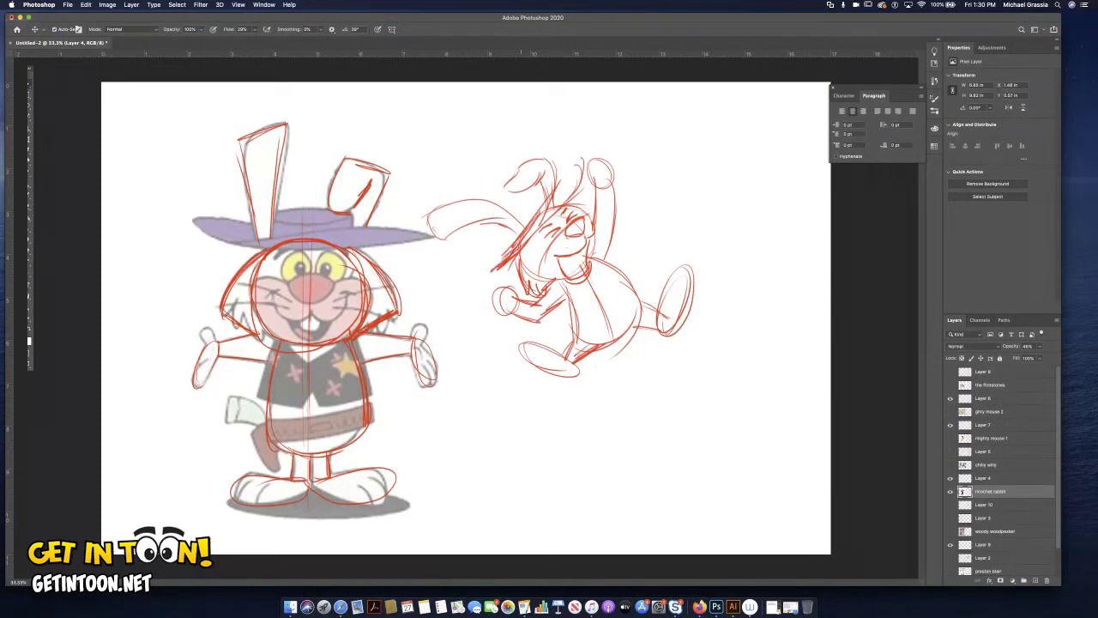
{"action": "mouse_move", "coordinate": [529, 215]}
{"action": "left_mouse_down"}
{"action": "mouse_move", "coordinate": [509, 257]}
{"action": "mouse_move", "coordinate": [471, 265]}
{"action": "mouse_move", "coordinate": [500, 260]}
{"action": "left_mouse_up"}
{"action": "left_click_drag", "start_coordinate": [542, 190], "coordinate": [508, 213]}
{"action": "left_click_drag", "start_coordinate": [536, 191], "coordinate": [508, 214]}
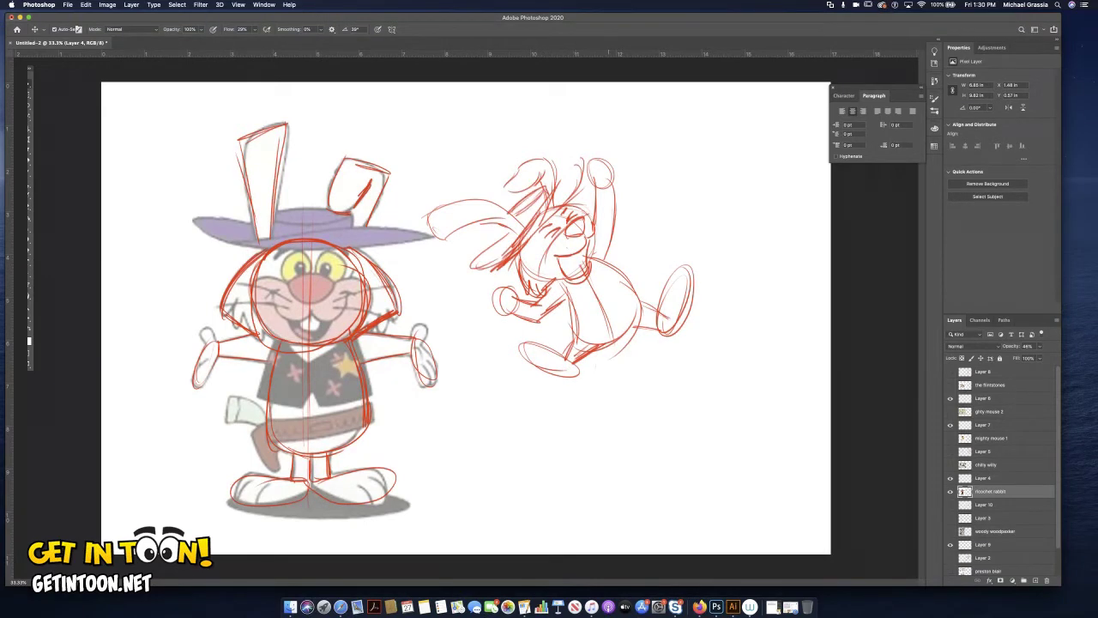
- Draw a pistol in the leaping rabbit's lowered hand, with fingers wrapped around the grip
{"action": "left_click_drag", "start_coordinate": [518, 285], "coordinate": [502, 294]}
{"action": "mouse_move", "coordinate": [506, 295]}
{"action": "left_mouse_down"}
{"action": "mouse_move", "coordinate": [494, 305]}
{"action": "mouse_move", "coordinate": [510, 322]}
{"action": "mouse_move", "coordinate": [460, 273]}
{"action": "left_mouse_up"}
{"action": "mouse_move", "coordinate": [485, 284]}
{"action": "left_mouse_down"}
{"action": "mouse_move", "coordinate": [468, 277]}
{"action": "mouse_move", "coordinate": [489, 286]}
{"action": "left_mouse_up"}
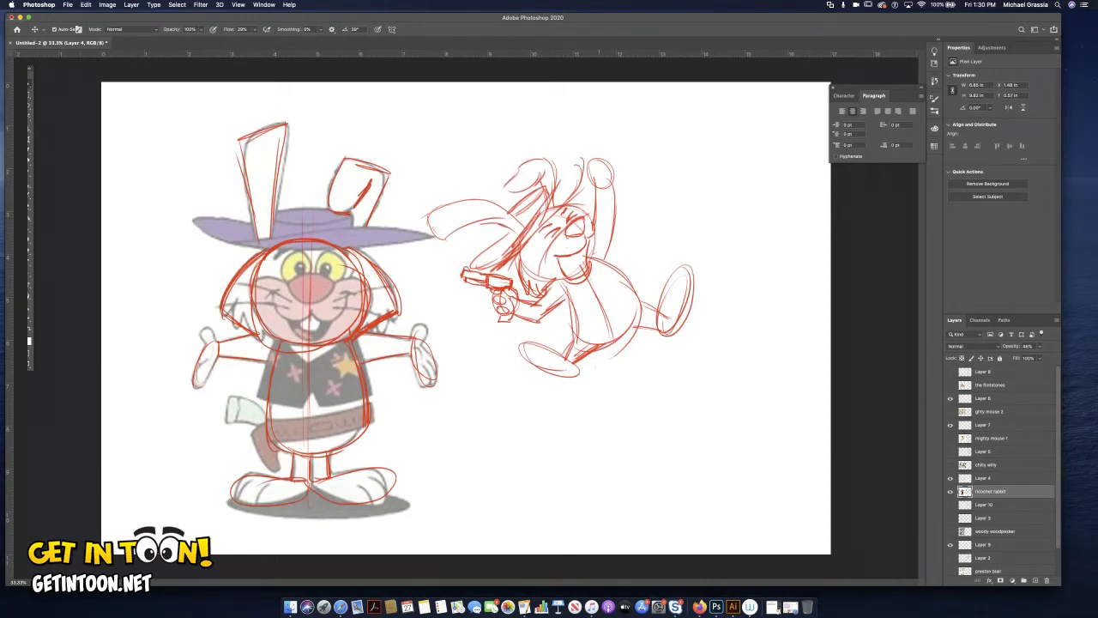
- Draw a slanted belt across the leaping rabbit's waist and the open vest over its torso
{"action": "mouse_move", "coordinate": [628, 268]}
{"action": "left_mouse_down"}
{"action": "mouse_move", "coordinate": [570, 326]}
{"action": "mouse_move", "coordinate": [580, 315]}
{"action": "left_mouse_up"}
{"action": "key", "text": "super+z"}
{"action": "mouse_move", "coordinate": [574, 333]}
{"action": "left_mouse_down"}
{"action": "mouse_move", "coordinate": [638, 293]}
{"action": "mouse_move", "coordinate": [578, 335]}
{"action": "left_mouse_up"}
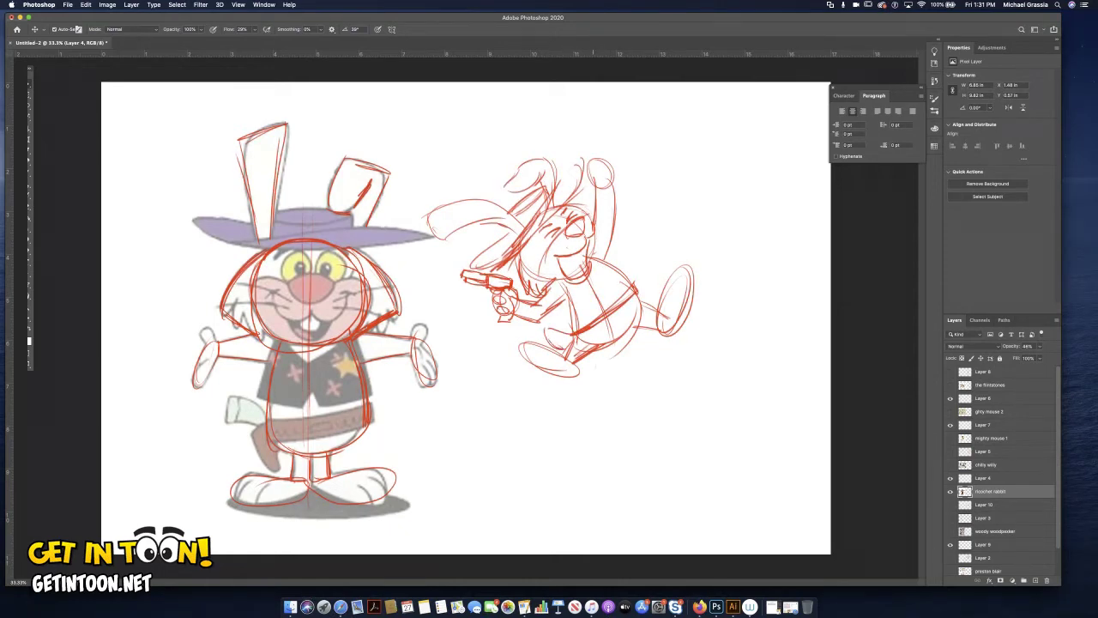
{"action": "left_click_drag", "start_coordinate": [570, 336], "coordinate": [641, 290]}
{"action": "mouse_move", "coordinate": [567, 283]}
{"action": "left_mouse_down"}
{"action": "mouse_move", "coordinate": [595, 284]}
{"action": "mouse_move", "coordinate": [561, 319]}
{"action": "mouse_move", "coordinate": [587, 318]}
{"action": "mouse_move", "coordinate": [627, 274]}
{"action": "left_mouse_up"}
- Turn the leaping rabbit's raised hand into a pointing hand, and add mouth details and whiskers to its face
{"action": "mouse_move", "coordinate": [589, 181]}
{"action": "left_mouse_down"}
{"action": "mouse_move", "coordinate": [601, 142]}
{"action": "mouse_move", "coordinate": [611, 187]}
{"action": "left_mouse_up"}
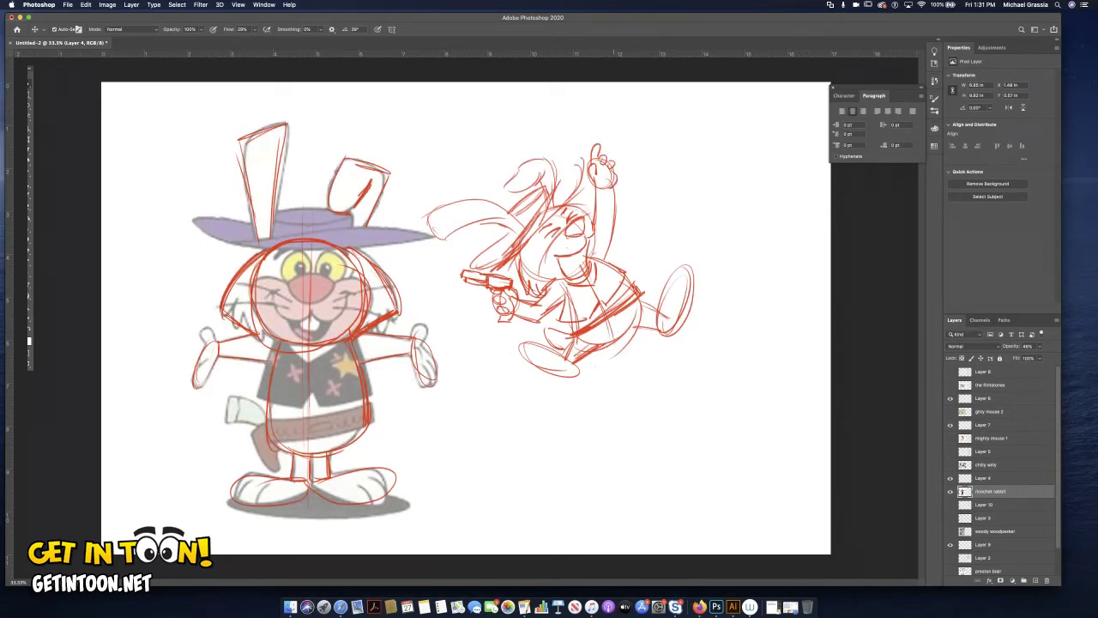
{"action": "mouse_move", "coordinate": [578, 267]}
{"action": "left_mouse_down"}
{"action": "mouse_move", "coordinate": [568, 273]}
{"action": "mouse_move", "coordinate": [586, 249]}
{"action": "mouse_move", "coordinate": [526, 263]}
{"action": "left_mouse_up"}
{"action": "left_click_drag", "start_coordinate": [567, 244], "coordinate": [536, 283]}
{"action": "mouse_move", "coordinate": [587, 225]}
{"action": "left_mouse_down"}
{"action": "mouse_move", "coordinate": [634, 196]}
{"action": "mouse_move", "coordinate": [666, 204]}
{"action": "left_mouse_up"}
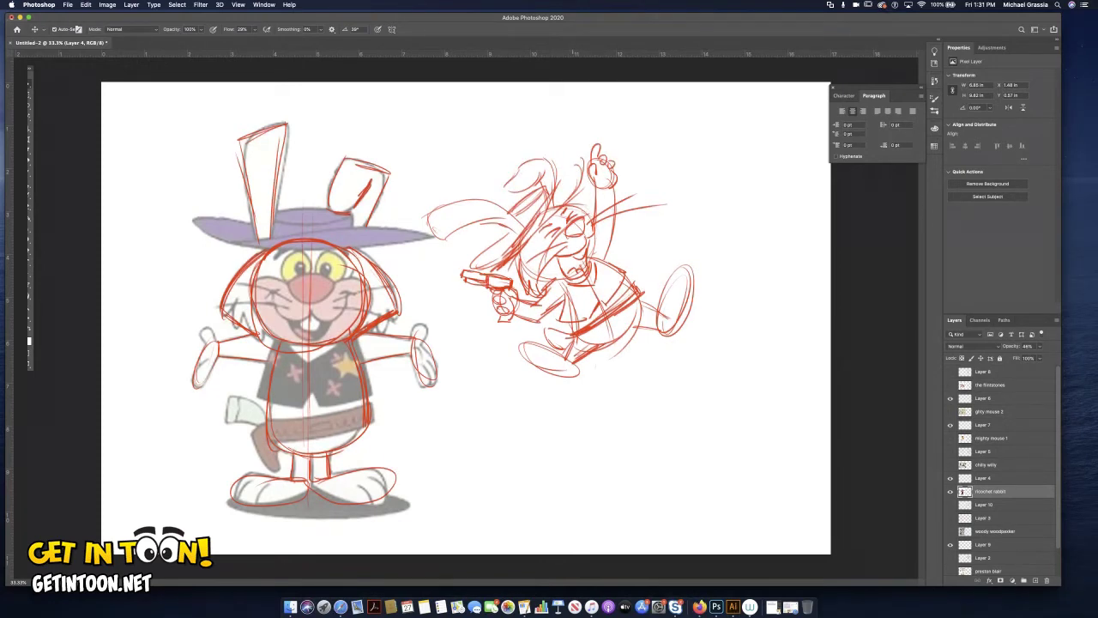
- Start a second rabbit below the leaping one with a round head, a diagonal line of action and a pear-shaped, forward-leaning body
{"action": "mouse_move", "coordinate": [592, 434]}
{"action": "left_mouse_down"}
{"action": "mouse_move", "coordinate": [626, 410]}
{"action": "mouse_move", "coordinate": [573, 414]}
{"action": "left_mouse_up"}
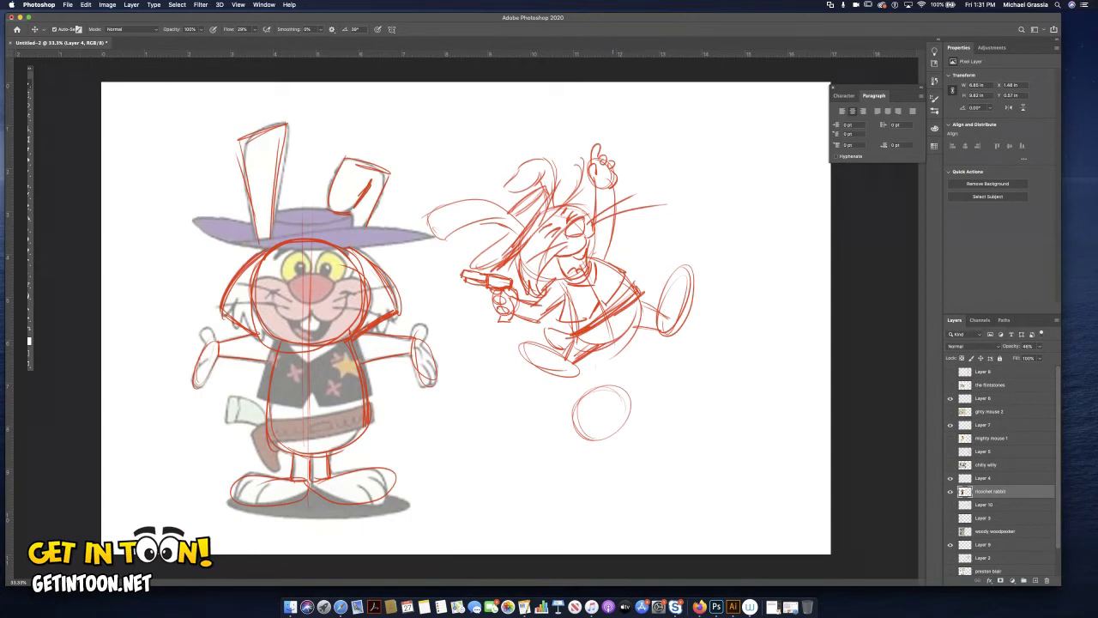
{"action": "left_click_drag", "start_coordinate": [630, 432], "coordinate": [669, 478]}
{"action": "left_click_drag", "start_coordinate": [605, 413], "coordinate": [685, 482]}
{"action": "left_click_drag", "start_coordinate": [646, 442], "coordinate": [658, 455]}
{"action": "left_click_drag", "start_coordinate": [629, 406], "coordinate": [679, 442]}
{"action": "mouse_move", "coordinate": [613, 433]}
{"action": "left_mouse_down"}
{"action": "mouse_move", "coordinate": [640, 473]}
{"action": "mouse_move", "coordinate": [678, 474]}
{"action": "left_mouse_up"}
{"action": "left_click_drag", "start_coordinate": [662, 434], "coordinate": [679, 475]}
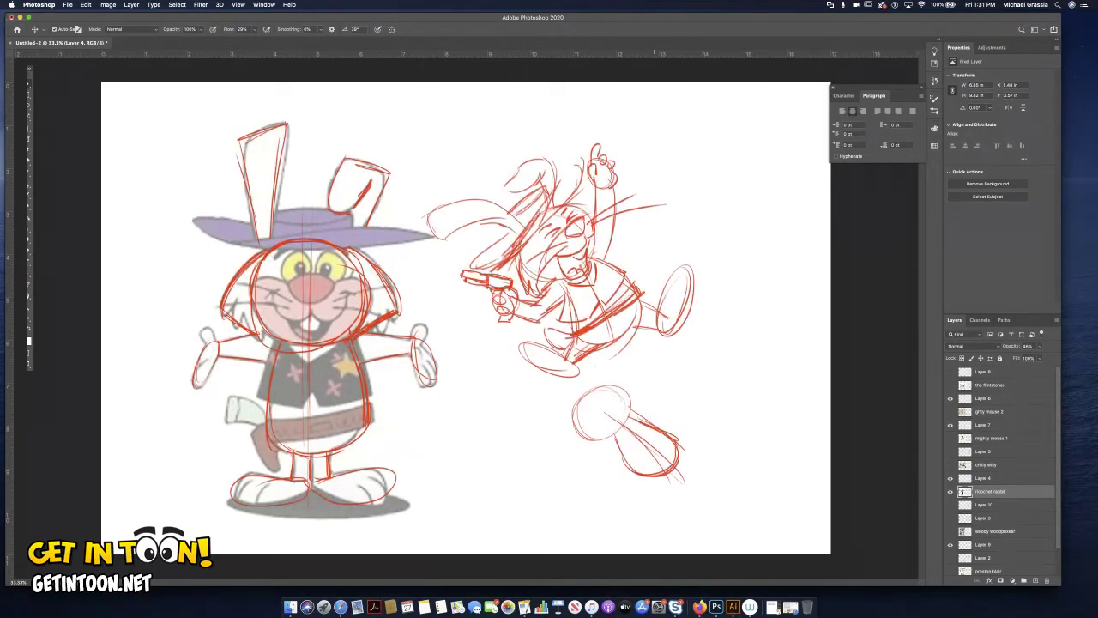
- Add short legs, flat oval feet and a straight hanging arm with a hand to the hunched rabbit
{"action": "key", "text": "super+plus"}
{"action": "key", "text": "super+plus"}
{"action": "left_click_drag", "start_coordinate": [654, 515], "coordinate": [333, 189]}
{"action": "mouse_move", "coordinate": [570, 277]}
{"action": "left_mouse_down"}
{"action": "mouse_move", "coordinate": [563, 333]}
{"action": "mouse_move", "coordinate": [470, 341]}
{"action": "mouse_move", "coordinate": [618, 335]}
{"action": "mouse_move", "coordinate": [547, 341]}
{"action": "left_mouse_up"}
{"action": "mouse_move", "coordinate": [477, 206]}
{"action": "left_mouse_down"}
{"action": "mouse_move", "coordinate": [478, 275]}
{"action": "mouse_move", "coordinate": [496, 272]}
{"action": "left_mouse_up"}
{"action": "mouse_move", "coordinate": [495, 223]}
{"action": "left_mouse_down"}
{"action": "mouse_move", "coordinate": [495, 276]}
{"action": "mouse_move", "coordinate": [462, 291]}
{"action": "mouse_move", "coordinate": [471, 305]}
{"action": "mouse_move", "coordinate": [488, 309]}
{"action": "mouse_move", "coordinate": [505, 271]}
{"action": "left_mouse_up"}
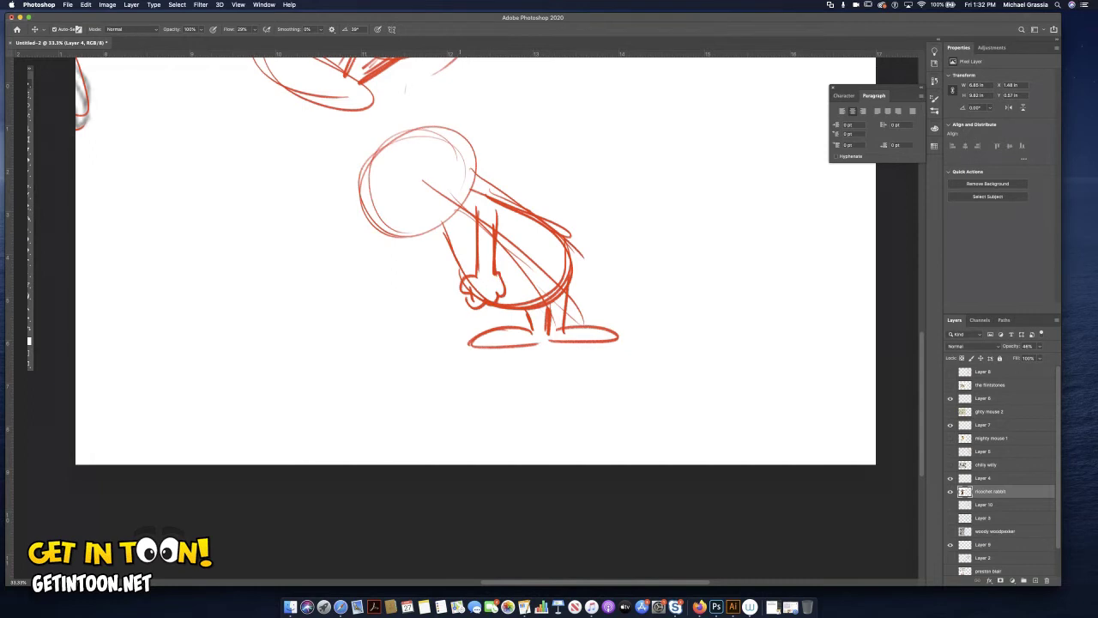
- Draw the hunched rabbit's angry profile with a nose, protruding muzzle, frowning mouth and scowling eye
{"action": "mouse_move", "coordinate": [338, 200]}
{"action": "left_mouse_down"}
{"action": "mouse_move", "coordinate": [445, 203]}
{"action": "mouse_move", "coordinate": [350, 190]}
{"action": "left_mouse_up"}
{"action": "mouse_move", "coordinate": [349, 189]}
{"action": "left_mouse_down"}
{"action": "mouse_move", "coordinate": [369, 207]}
{"action": "mouse_move", "coordinate": [362, 224]}
{"action": "mouse_move", "coordinate": [432, 218]}
{"action": "left_mouse_up"}
{"action": "left_click_drag", "start_coordinate": [348, 198], "coordinate": [374, 235]}
{"action": "left_click_drag", "start_coordinate": [371, 179], "coordinate": [405, 160]}
{"action": "left_click_drag", "start_coordinate": [382, 184], "coordinate": [398, 181]}
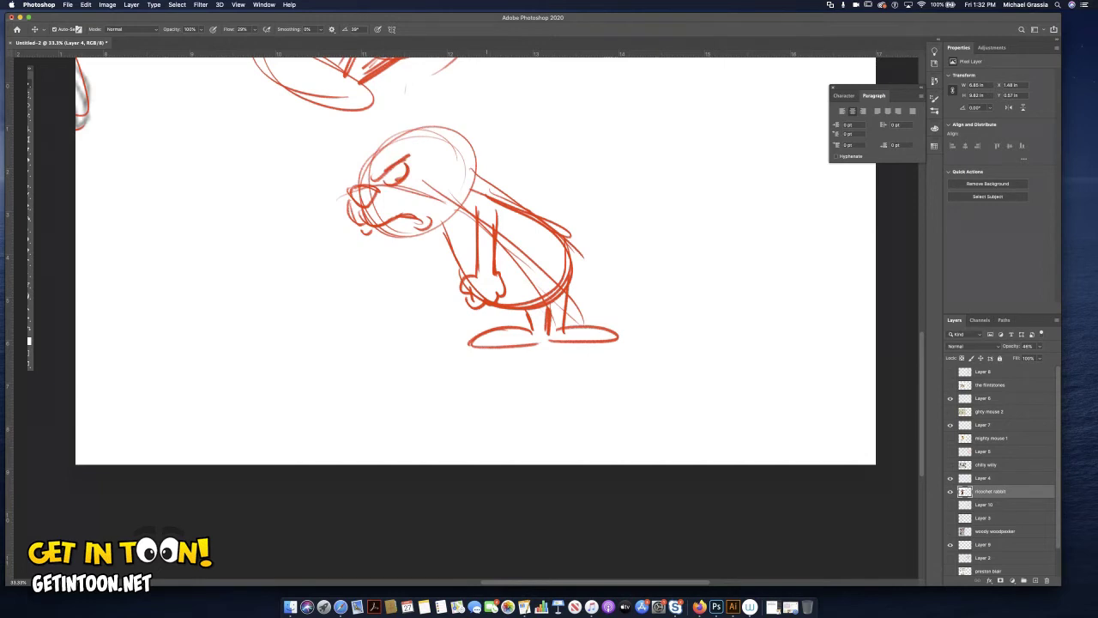
- Add the shoulder and vest edge, a small tail and curved belt lines to the hunched rabbit's body
{"action": "mouse_move", "coordinate": [475, 200]}
{"action": "left_mouse_down"}
{"action": "mouse_move", "coordinate": [478, 208]}
{"action": "mouse_move", "coordinate": [466, 204]}
{"action": "left_mouse_up"}
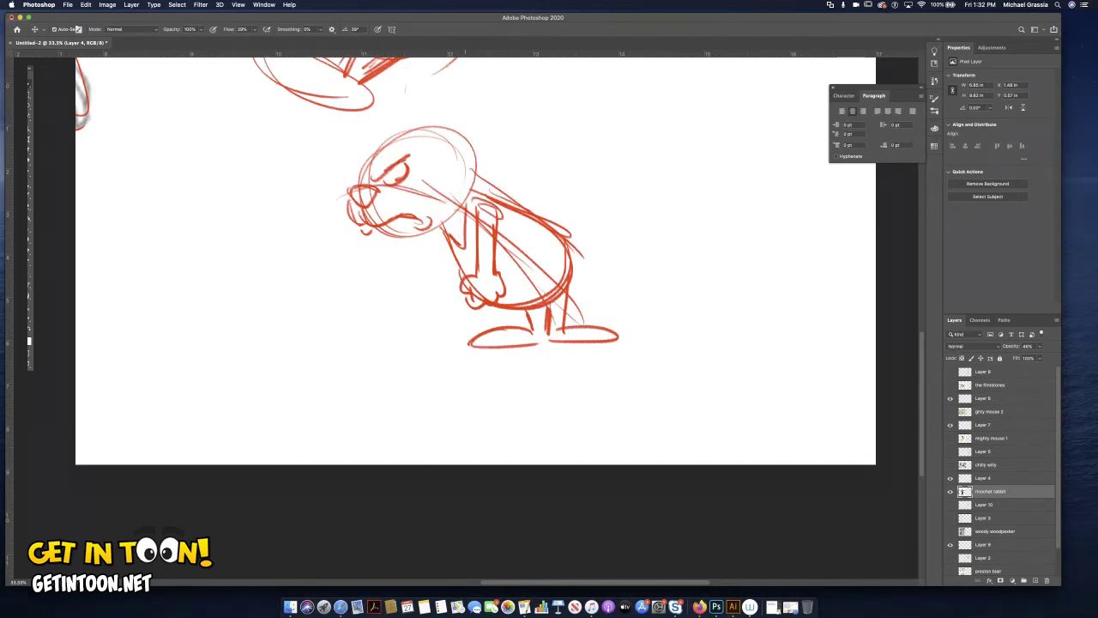
{"action": "left_click_drag", "start_coordinate": [554, 210], "coordinate": [513, 266]}
{"action": "mouse_move", "coordinate": [515, 206]}
{"action": "left_mouse_down"}
{"action": "mouse_move", "coordinate": [542, 235]}
{"action": "mouse_move", "coordinate": [499, 290]}
{"action": "left_mouse_up"}
{"action": "mouse_move", "coordinate": [555, 223]}
{"action": "left_mouse_down"}
{"action": "mouse_move", "coordinate": [569, 242]}
{"action": "mouse_move", "coordinate": [520, 285]}
{"action": "left_mouse_up"}
{"action": "left_click_drag", "start_coordinate": [558, 249], "coordinate": [509, 295]}
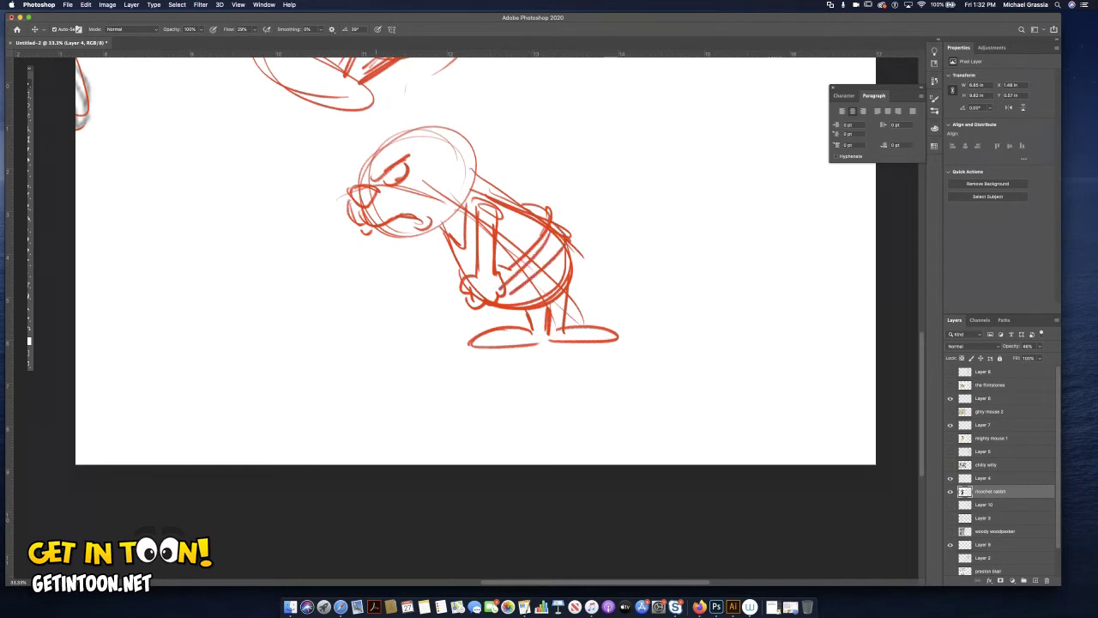
- Draw whiskers on the hunched rabbit's muzzle and a wide curved hat brim across the top of its head
{"action": "left_click_drag", "start_coordinate": [352, 204], "coordinate": [317, 217]}
{"action": "left_click_drag", "start_coordinate": [350, 212], "coordinate": [317, 237]}
{"action": "left_click_drag", "start_coordinate": [387, 225], "coordinate": [394, 249]}
{"action": "left_click_drag", "start_coordinate": [410, 211], "coordinate": [386, 230]}
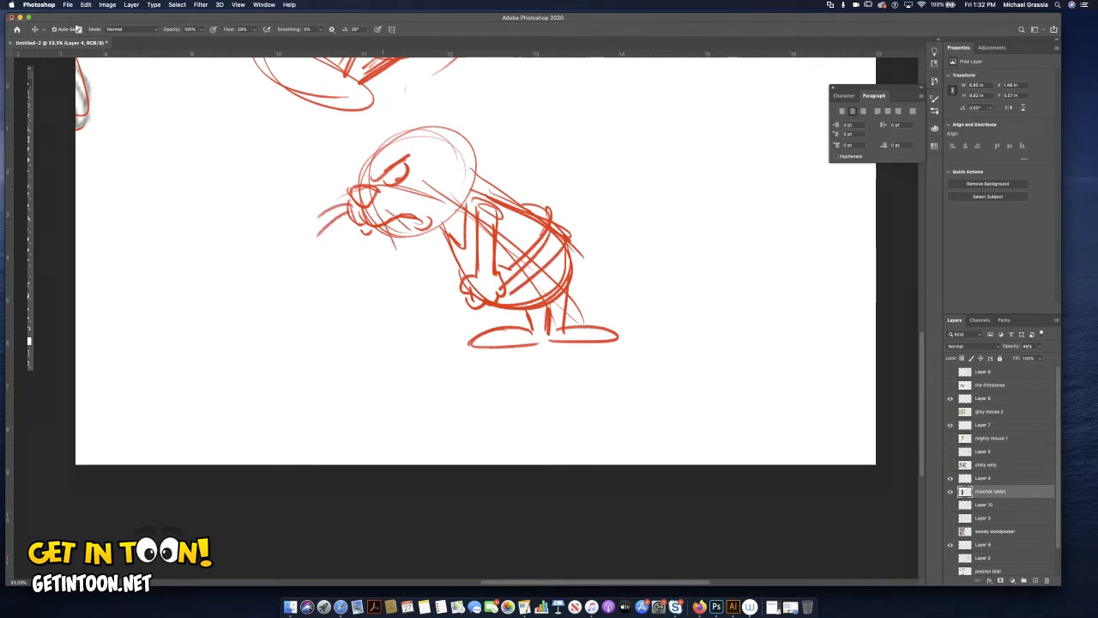
{"action": "mouse_move", "coordinate": [371, 166]}
{"action": "left_mouse_down"}
{"action": "mouse_move", "coordinate": [359, 179]}
{"action": "mouse_move", "coordinate": [360, 158]}
{"action": "mouse_move", "coordinate": [304, 160]}
{"action": "left_mouse_up"}
{"action": "left_click_drag", "start_coordinate": [320, 137], "coordinate": [453, 147]}
{"action": "mouse_move", "coordinate": [386, 151]}
{"action": "left_mouse_down"}
{"action": "mouse_move", "coordinate": [484, 146]}
{"action": "mouse_move", "coordinate": [531, 116]}
{"action": "mouse_move", "coordinate": [467, 125]}
{"action": "left_mouse_up"}
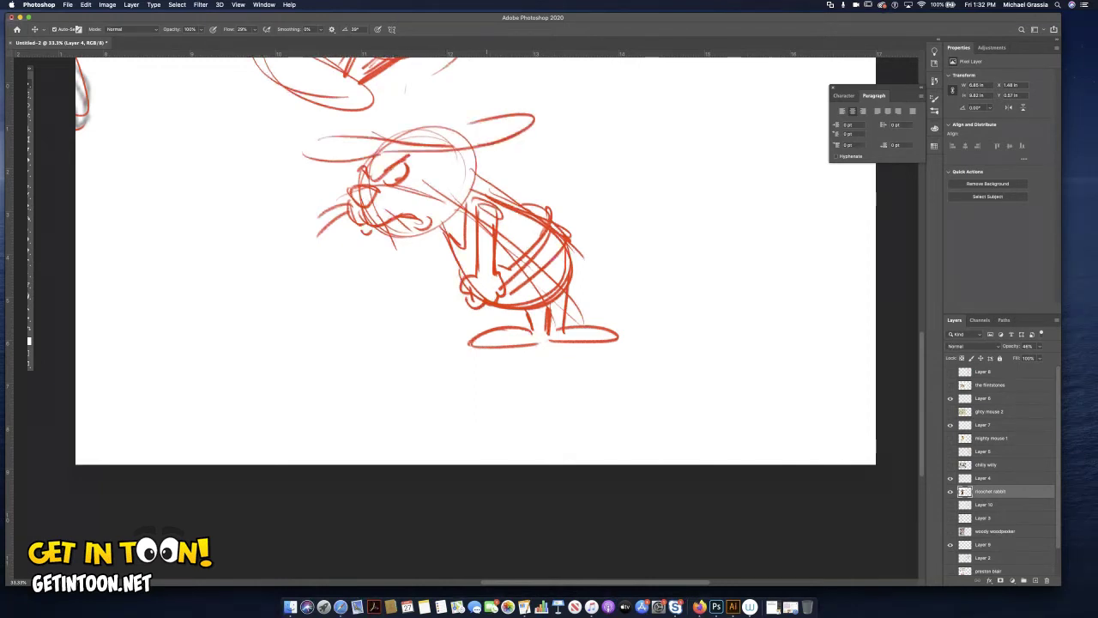
- Finish the hunched rabbit's head with a hat crown, ears above the hat, an eye pupil and jagged cheek fur
{"action": "left_click_drag", "start_coordinate": [506, 258], "coordinate": [535, 390]}
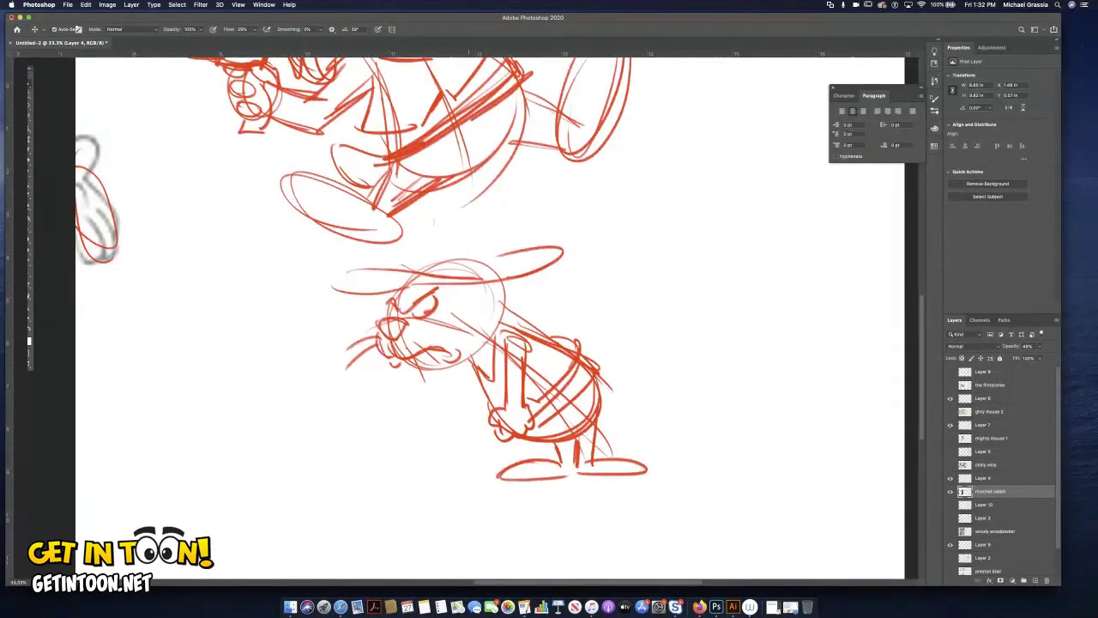
{"action": "mouse_move", "coordinate": [486, 258]}
{"action": "left_mouse_down"}
{"action": "mouse_move", "coordinate": [494, 211]}
{"action": "mouse_move", "coordinate": [460, 188]}
{"action": "mouse_move", "coordinate": [450, 243]}
{"action": "mouse_move", "coordinate": [482, 204]}
{"action": "left_mouse_up"}
{"action": "mouse_move", "coordinate": [415, 273]}
{"action": "left_mouse_down"}
{"action": "mouse_move", "coordinate": [413, 246]}
{"action": "mouse_move", "coordinate": [460, 247]}
{"action": "mouse_move", "coordinate": [395, 217]}
{"action": "left_mouse_up"}
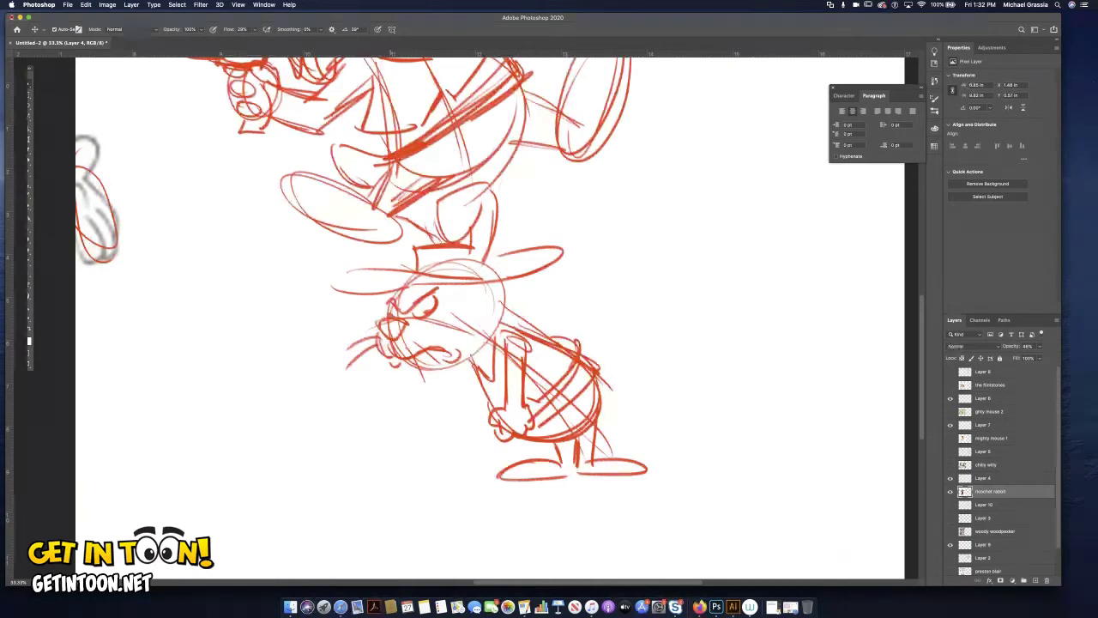
{"action": "left_click", "coordinate": [414, 315]}
{"action": "mouse_move", "coordinate": [515, 283]}
{"action": "left_mouse_down"}
{"action": "mouse_move", "coordinate": [506, 326]}
{"action": "mouse_move", "coordinate": [471, 365]}
{"action": "left_mouse_up"}
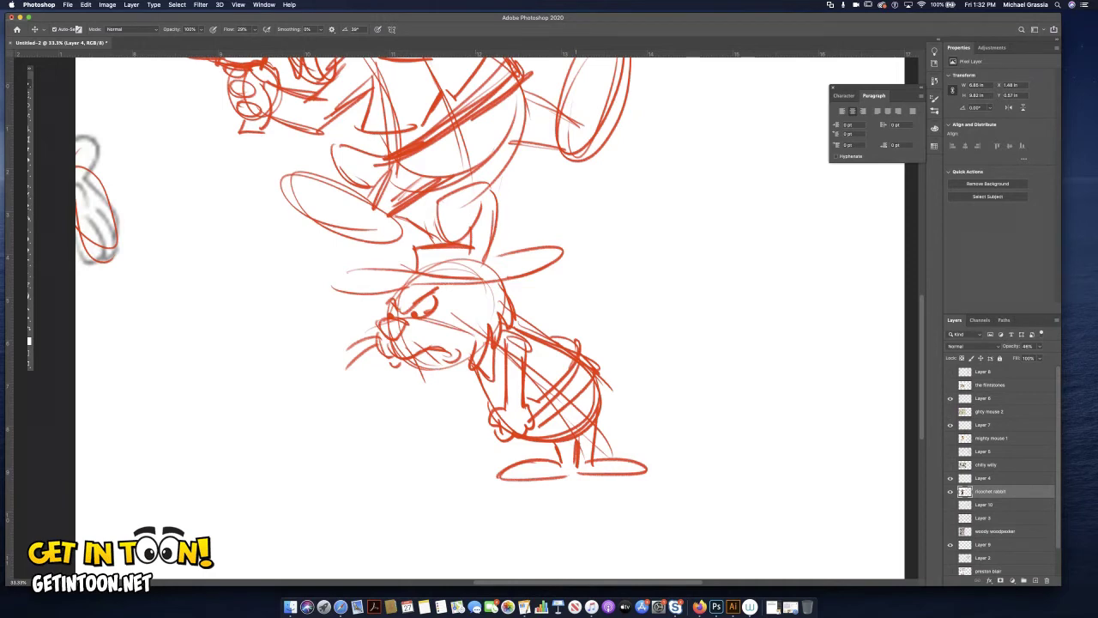
- Replace the Ricochet Rabbit artwork with the mighty mouse 1 reference layer and make Layer 7 active for sketching
{"action": "key", "text": "super+minus"}
{"action": "key", "text": "super+minus"}
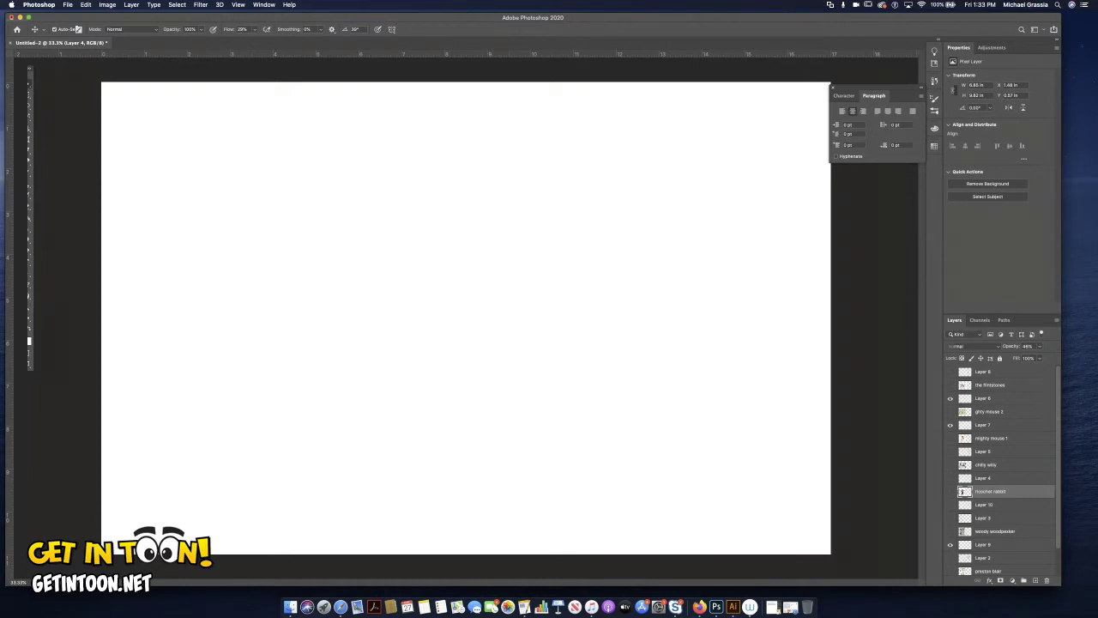
{"action": "left_click", "coordinate": [983, 425]}
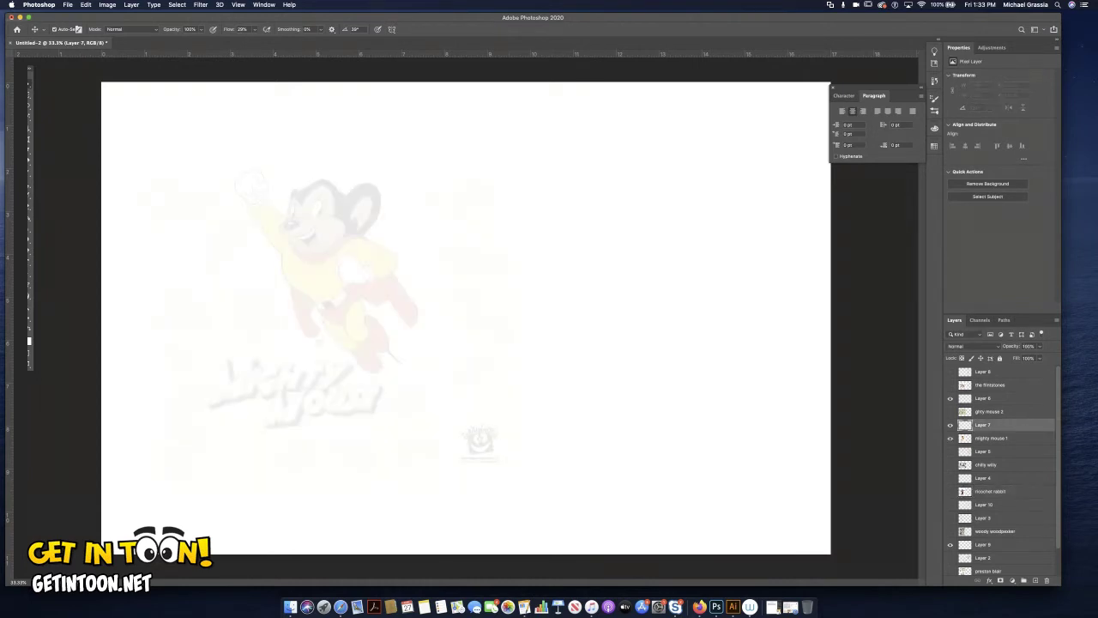
{"action": "left_click", "coordinate": [990, 438]}
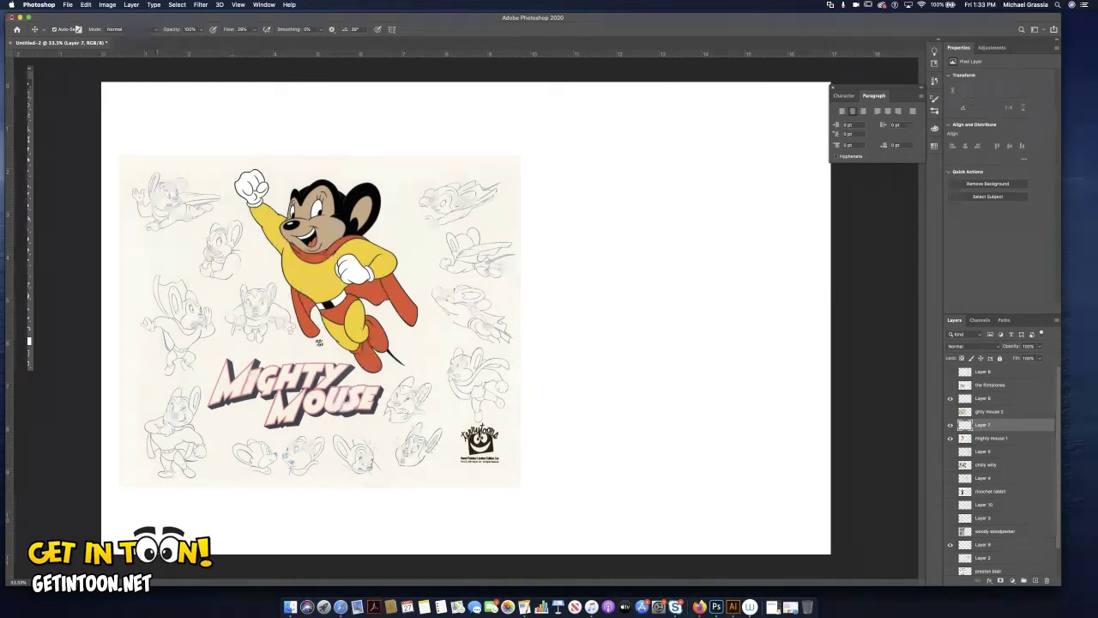
- Sketch a Mickey Mouse head beside the reference, with round ears, a face mask, oval eyes, a nose and a smile
{"action": "left_click_drag", "start_coordinate": [580, 226], "coordinate": [585, 227]}
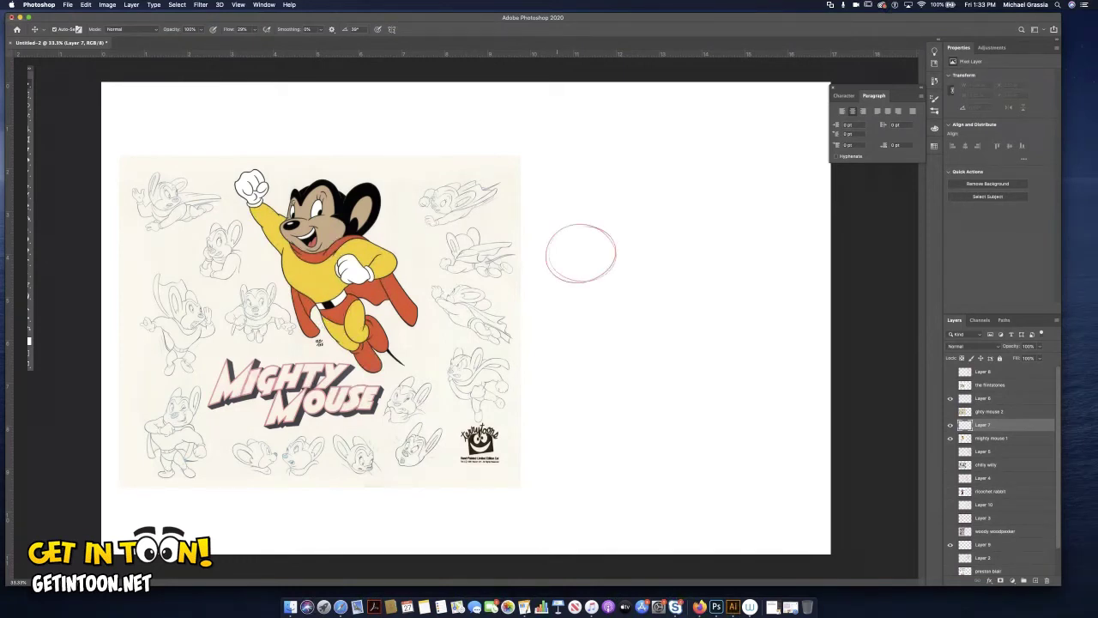
{"action": "mouse_move", "coordinate": [550, 262]}
{"action": "left_mouse_down"}
{"action": "mouse_move", "coordinate": [569, 227]}
{"action": "mouse_move", "coordinate": [616, 265]}
{"action": "mouse_move", "coordinate": [601, 252]}
{"action": "mouse_move", "coordinate": [581, 274]}
{"action": "mouse_move", "coordinate": [601, 272]}
{"action": "left_mouse_up"}
{"action": "mouse_move", "coordinate": [578, 235]}
{"action": "left_mouse_down"}
{"action": "mouse_move", "coordinate": [577, 247]}
{"action": "mouse_move", "coordinate": [592, 249]}
{"action": "mouse_move", "coordinate": [539, 207]}
{"action": "mouse_move", "coordinate": [563, 225]}
{"action": "mouse_move", "coordinate": [615, 202]}
{"action": "mouse_move", "coordinate": [623, 230]}
{"action": "left_mouse_up"}
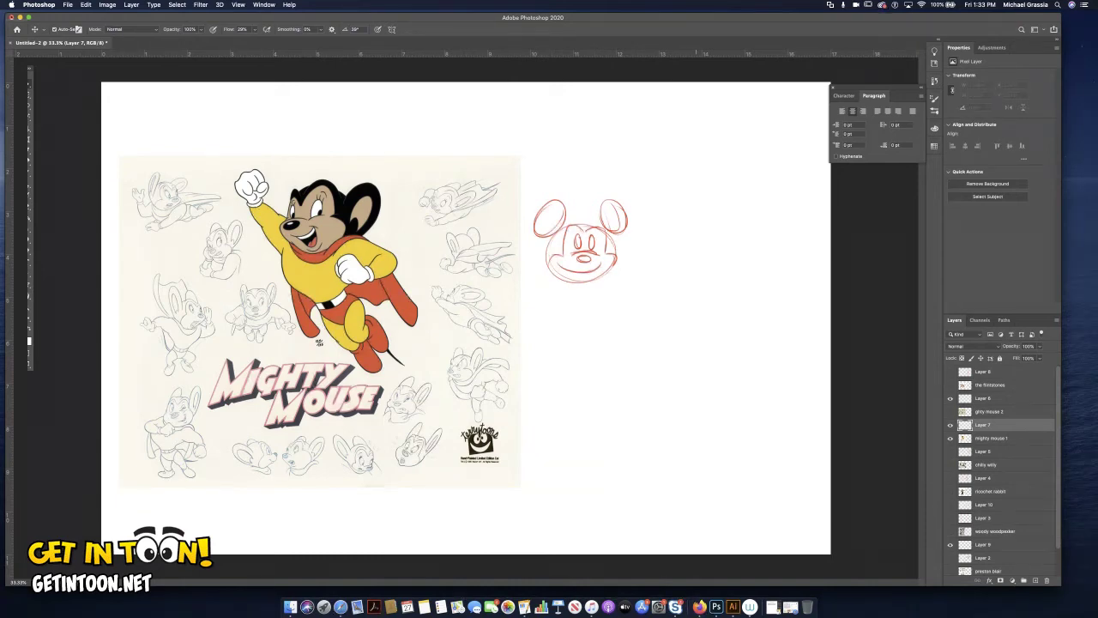
- Sketch a Mighty Mouse head beside the Mickey head, with oval eyes, nose, smile, cheeks and a two-lobed hairline
{"action": "mouse_move", "coordinate": [748, 251]}
{"action": "left_mouse_down"}
{"action": "mouse_move", "coordinate": [695, 271]}
{"action": "mouse_move", "coordinate": [677, 244]}
{"action": "mouse_move", "coordinate": [743, 257]}
{"action": "left_mouse_up"}
{"action": "mouse_move", "coordinate": [697, 214]}
{"action": "left_mouse_down"}
{"action": "mouse_move", "coordinate": [680, 229]}
{"action": "mouse_move", "coordinate": [731, 270]}
{"action": "mouse_move", "coordinate": [734, 243]}
{"action": "mouse_move", "coordinate": [697, 257]}
{"action": "mouse_move", "coordinate": [720, 262]}
{"action": "left_mouse_up"}
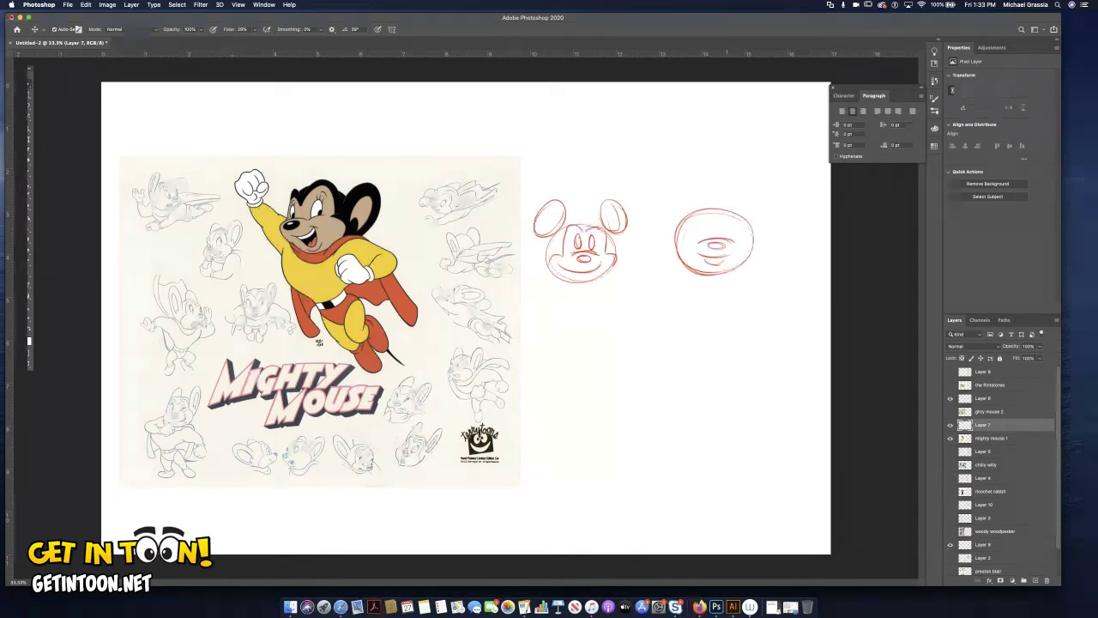
{"action": "mouse_move", "coordinate": [702, 223]}
{"action": "left_mouse_down"}
{"action": "mouse_move", "coordinate": [698, 238]}
{"action": "mouse_move", "coordinate": [703, 222]}
{"action": "mouse_move", "coordinate": [726, 232]}
{"action": "left_mouse_up"}
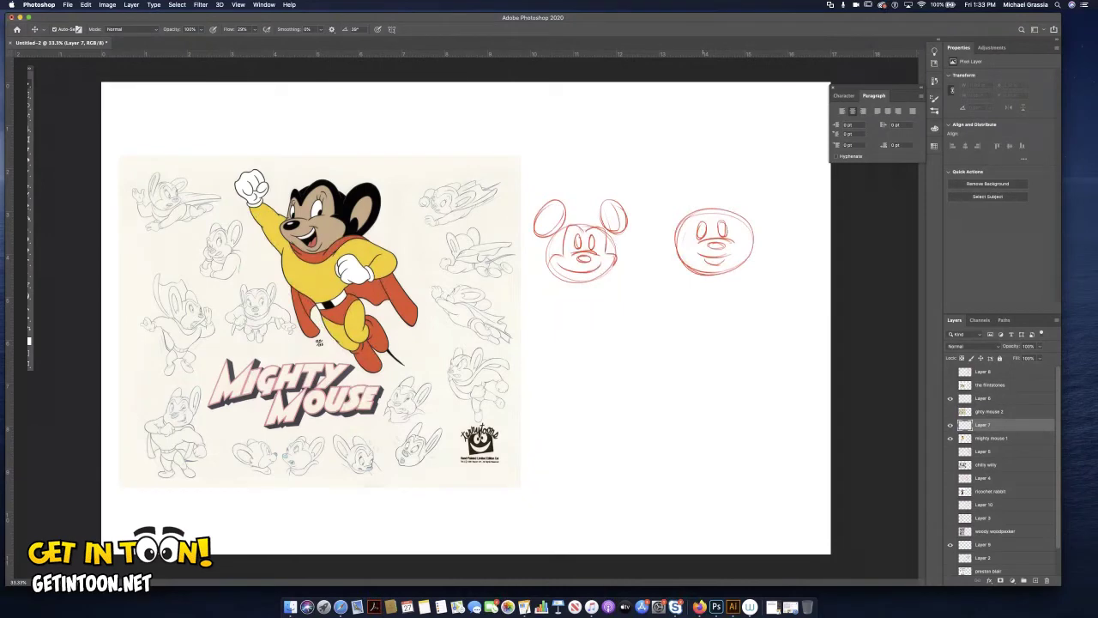
{"action": "mouse_move", "coordinate": [686, 239]}
{"action": "left_mouse_down"}
{"action": "mouse_move", "coordinate": [673, 254]}
{"action": "mouse_move", "coordinate": [688, 267]}
{"action": "mouse_move", "coordinate": [705, 210]}
{"action": "mouse_move", "coordinate": [737, 214]}
{"action": "mouse_move", "coordinate": [745, 257]}
{"action": "left_mouse_up"}
{"action": "mouse_move", "coordinate": [690, 212]}
{"action": "left_mouse_down"}
{"action": "mouse_move", "coordinate": [712, 201]}
{"action": "mouse_move", "coordinate": [683, 223]}
{"action": "mouse_move", "coordinate": [734, 196]}
{"action": "left_mouse_up"}
{"action": "left_click_drag", "start_coordinate": [717, 209], "coordinate": [739, 200]}
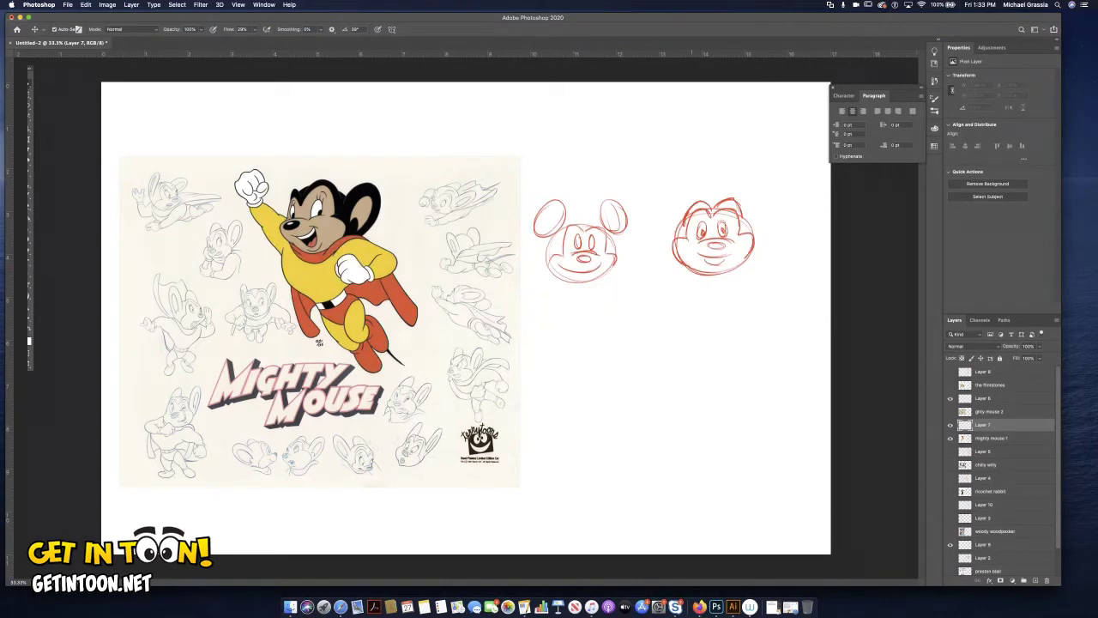
- Draw large ears with inner-ear outlines on both sides of the Mighty Mouse head
{"action": "mouse_move", "coordinate": [686, 213]}
{"action": "left_mouse_down"}
{"action": "mouse_move", "coordinate": [650, 195]}
{"action": "mouse_move", "coordinate": [672, 246]}
{"action": "left_mouse_up"}
{"action": "left_click_drag", "start_coordinate": [661, 190], "coordinate": [651, 239]}
{"action": "mouse_move", "coordinate": [743, 208]}
{"action": "left_mouse_down"}
{"action": "mouse_move", "coordinate": [768, 178]}
{"action": "mouse_move", "coordinate": [786, 226]}
{"action": "mouse_move", "coordinate": [758, 235]}
{"action": "left_mouse_up"}
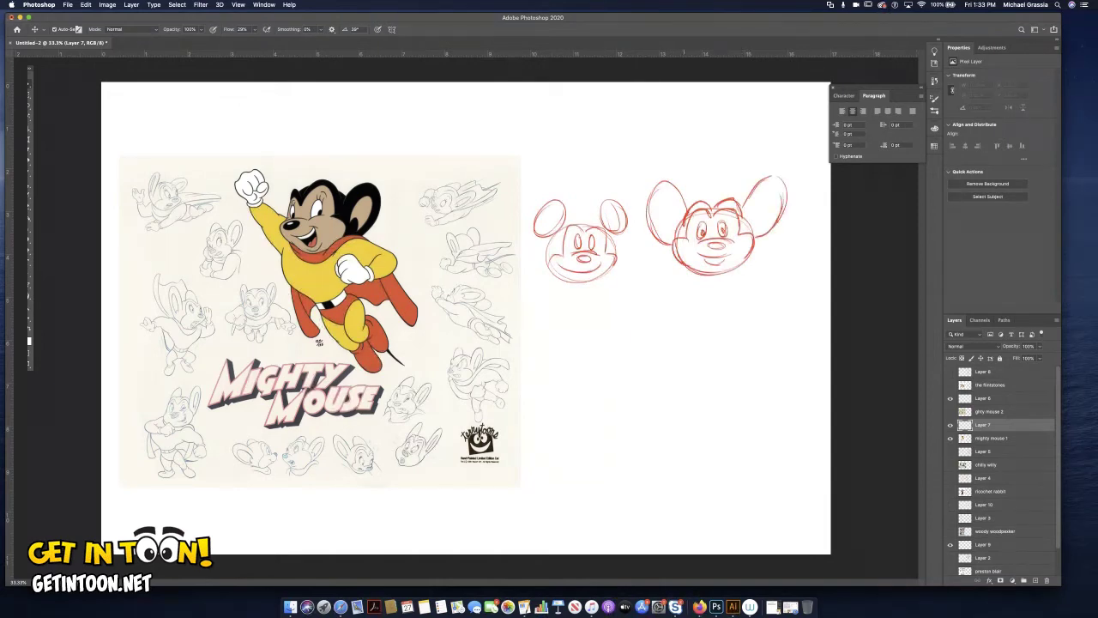
{"action": "mouse_move", "coordinate": [678, 222]}
{"action": "left_mouse_down"}
{"action": "mouse_move", "coordinate": [662, 194]}
{"action": "mouse_move", "coordinate": [655, 225]}
{"action": "mouse_move", "coordinate": [674, 224]}
{"action": "left_mouse_up"}
{"action": "mouse_move", "coordinate": [780, 188]}
{"action": "left_mouse_down"}
{"action": "mouse_move", "coordinate": [762, 226]}
{"action": "mouse_move", "coordinate": [756, 203]}
{"action": "left_mouse_up"}
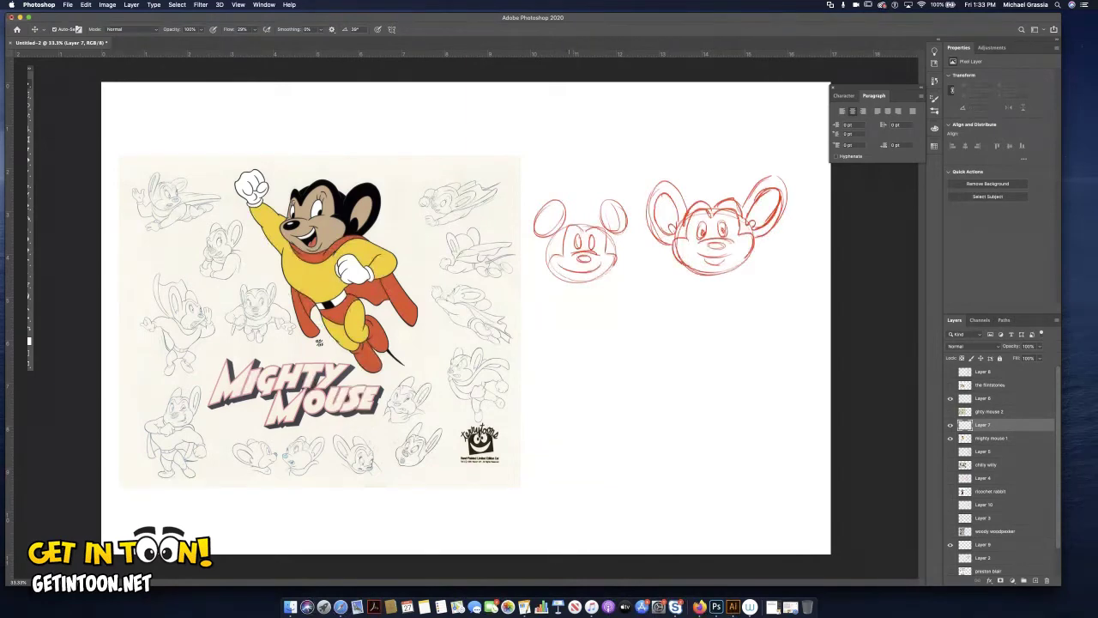
- Add a small pear-shaped body under the Mickey head, with buttoned shorts and leg openings
{"action": "mouse_move", "coordinate": [565, 283]}
{"action": "left_mouse_down"}
{"action": "mouse_move", "coordinate": [559, 306]}
{"action": "mouse_move", "coordinate": [594, 305]}
{"action": "mouse_move", "coordinate": [556, 306]}
{"action": "mouse_move", "coordinate": [545, 338]}
{"action": "mouse_move", "coordinate": [543, 322]}
{"action": "left_mouse_up"}
{"action": "left_click_drag", "start_coordinate": [559, 286], "coordinate": [544, 322]}
{"action": "left_click_drag", "start_coordinate": [600, 285], "coordinate": [598, 316]}
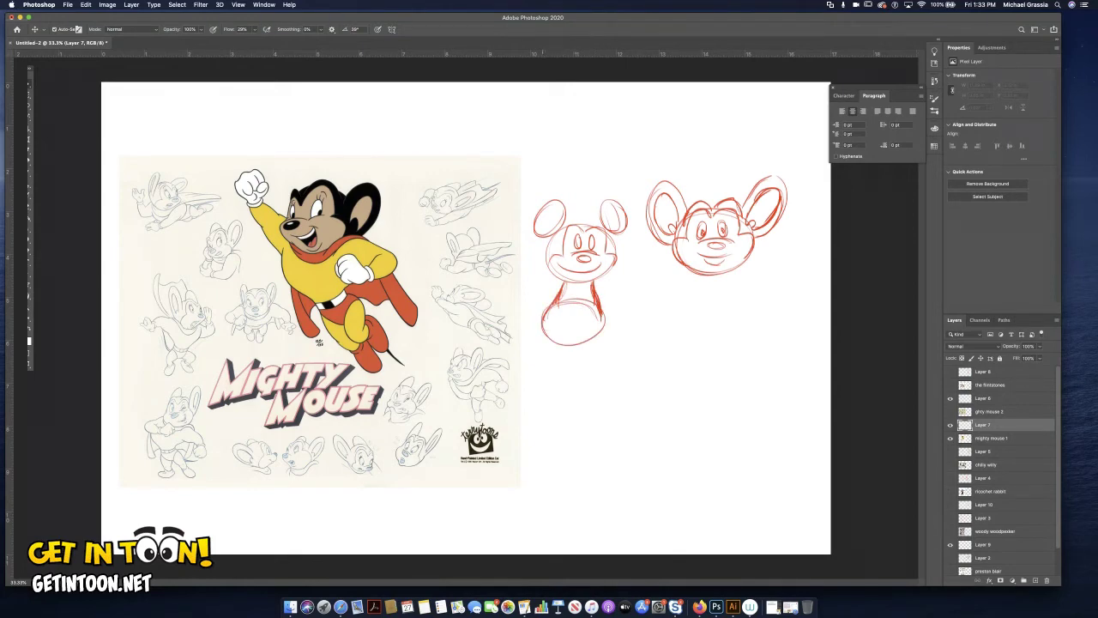
{"action": "mouse_move", "coordinate": [543, 328]}
{"action": "left_mouse_down"}
{"action": "mouse_move", "coordinate": [568, 343]}
{"action": "mouse_move", "coordinate": [603, 333]}
{"action": "mouse_move", "coordinate": [567, 330]}
{"action": "left_mouse_up"}
{"action": "mouse_move", "coordinate": [583, 311]}
{"action": "left_mouse_down"}
{"action": "mouse_move", "coordinate": [581, 330]}
{"action": "mouse_move", "coordinate": [592, 329]}
{"action": "mouse_move", "coordinate": [569, 349]}
{"action": "mouse_move", "coordinate": [603, 334]}
{"action": "left_mouse_up"}
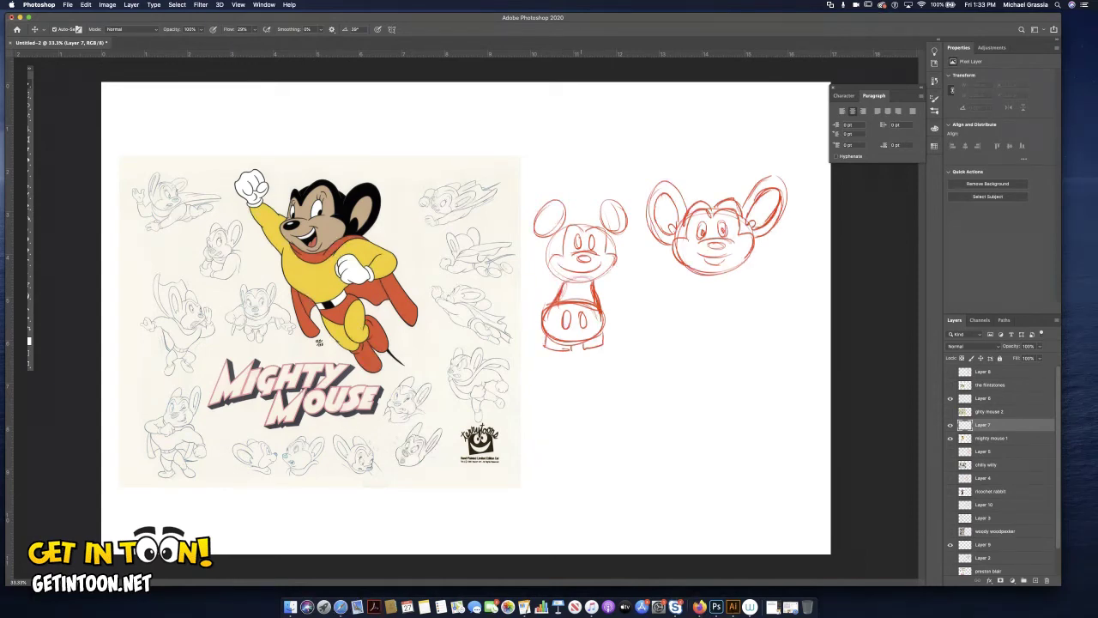
- Draw a broad oval chest tapering to a narrow waist beneath the Mighty Mouse head
{"action": "mouse_move", "coordinate": [695, 273]}
{"action": "left_mouse_down"}
{"action": "mouse_move", "coordinate": [671, 318]}
{"action": "mouse_move", "coordinate": [719, 272]}
{"action": "mouse_move", "coordinate": [764, 311]}
{"action": "mouse_move", "coordinate": [730, 332]}
{"action": "mouse_move", "coordinate": [741, 277]}
{"action": "mouse_move", "coordinate": [755, 320]}
{"action": "left_mouse_up"}
{"action": "mouse_move", "coordinate": [685, 338]}
{"action": "left_mouse_down"}
{"action": "mouse_move", "coordinate": [681, 355]}
{"action": "mouse_move", "coordinate": [733, 350]}
{"action": "mouse_move", "coordinate": [692, 349]}
{"action": "left_mouse_up"}
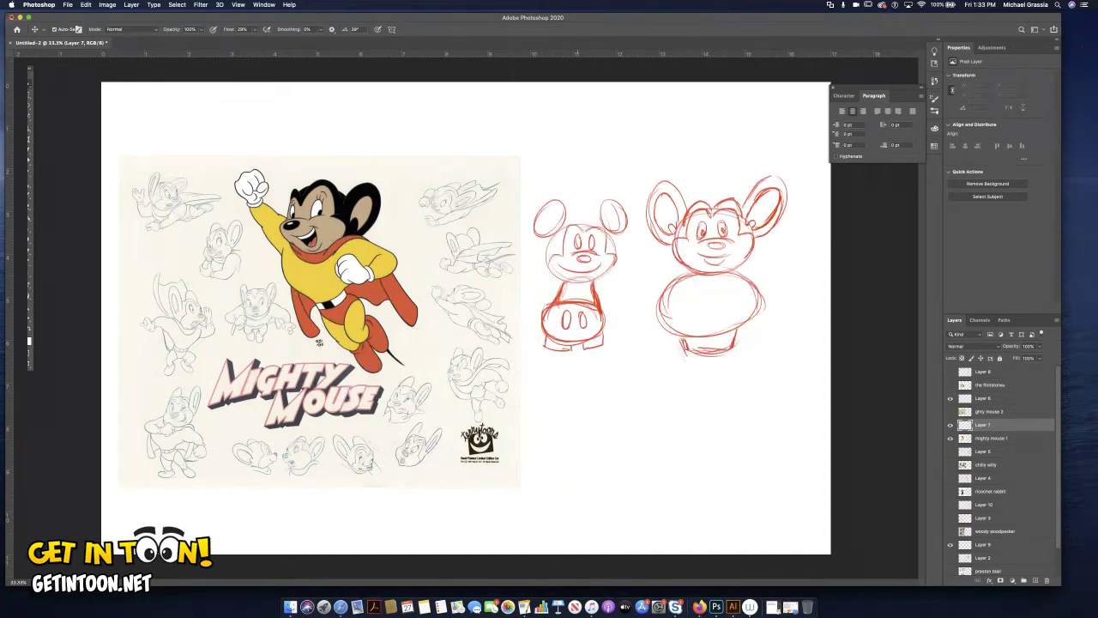
{"action": "left_click_drag", "start_coordinate": [658, 311], "coordinate": [687, 350]}
{"action": "left_click_drag", "start_coordinate": [754, 319], "coordinate": [735, 343]}
{"action": "left_click_drag", "start_coordinate": [733, 272], "coordinate": [751, 288]}
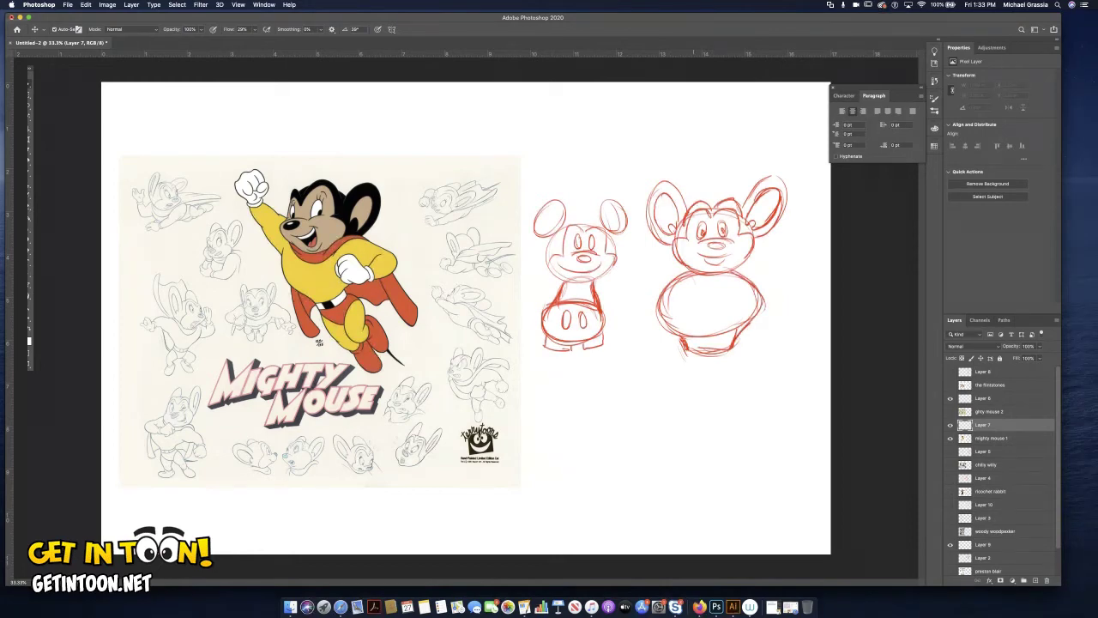
- Add a belt, V-shaped trunks and two legs below Mighty Mouse's waist
{"action": "mouse_move", "coordinate": [684, 348]}
{"action": "left_mouse_down"}
{"action": "mouse_move", "coordinate": [688, 358]}
{"action": "mouse_move", "coordinate": [727, 357]}
{"action": "mouse_move", "coordinate": [713, 360]}
{"action": "left_mouse_up"}
{"action": "mouse_move", "coordinate": [684, 359]}
{"action": "left_mouse_down"}
{"action": "mouse_move", "coordinate": [721, 373]}
{"action": "mouse_move", "coordinate": [696, 367]}
{"action": "mouse_move", "coordinate": [713, 379]}
{"action": "left_mouse_up"}
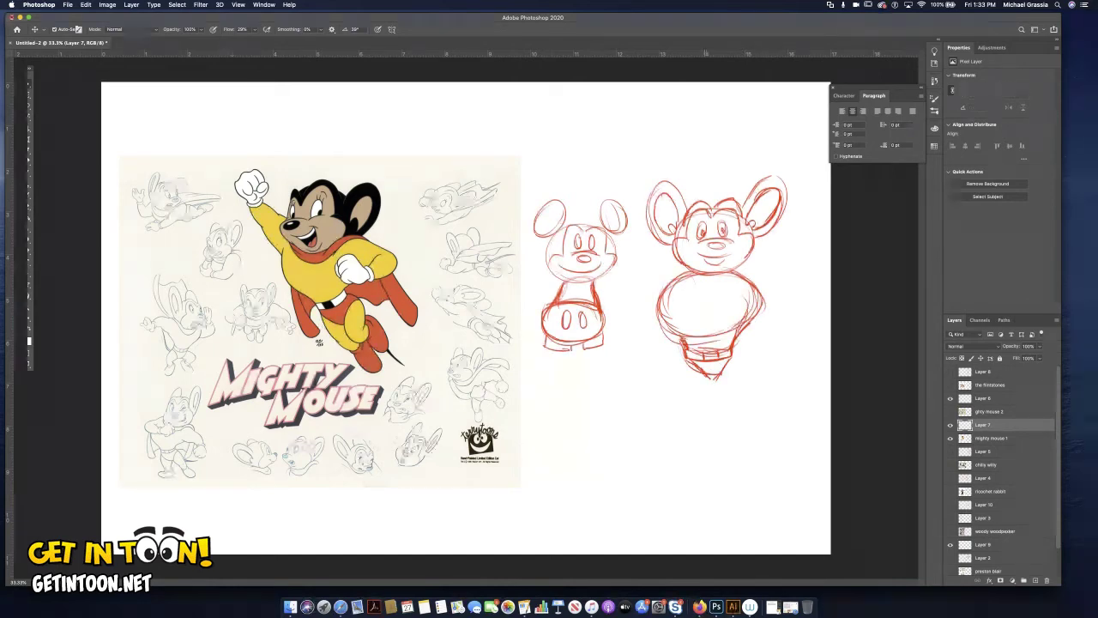
{"action": "mouse_move", "coordinate": [692, 362]}
{"action": "left_mouse_down"}
{"action": "mouse_move", "coordinate": [685, 412]}
{"action": "mouse_move", "coordinate": [702, 404]}
{"action": "left_mouse_up"}
{"action": "mouse_move", "coordinate": [729, 364]}
{"action": "left_mouse_down"}
{"action": "mouse_move", "coordinate": [740, 402]}
{"action": "mouse_move", "coordinate": [718, 401]}
{"action": "mouse_move", "coordinate": [674, 436]}
{"action": "left_mouse_up"}
{"action": "mouse_move", "coordinate": [730, 401]}
{"action": "left_mouse_down"}
{"action": "mouse_move", "coordinate": [724, 425]}
{"action": "mouse_move", "coordinate": [746, 426]}
{"action": "left_mouse_up"}
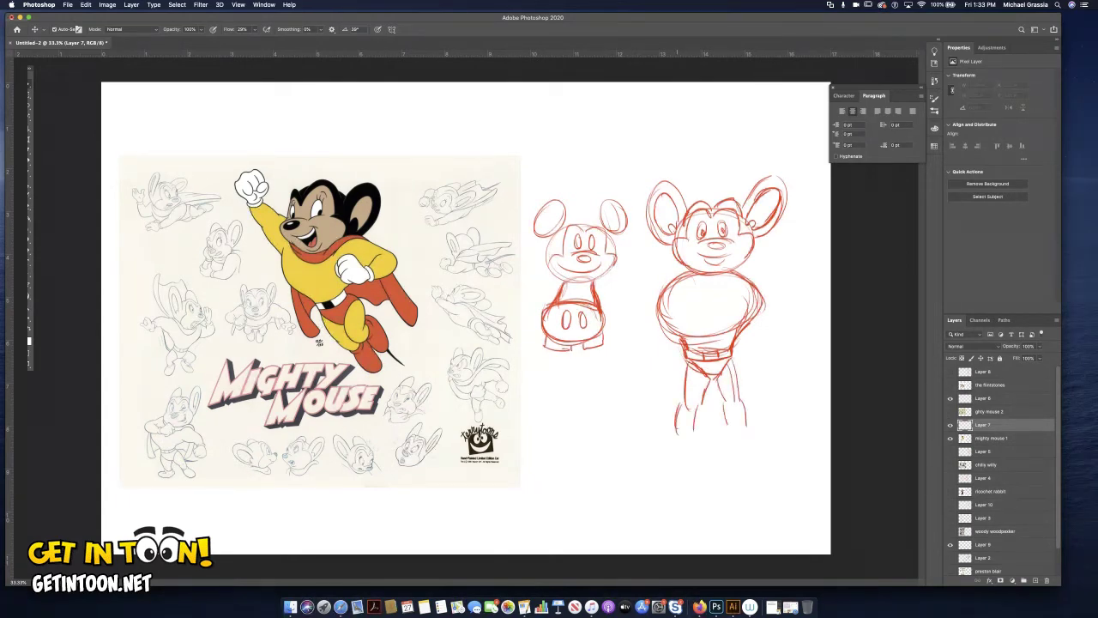
- Draw Mighty Mouse's arms curving out and down from the shoulders, and hide the Layer 7 sketch
{"action": "left_click_drag", "start_coordinate": [675, 267], "coordinate": [639, 309]}
{"action": "mouse_move", "coordinate": [664, 271]}
{"action": "left_mouse_down"}
{"action": "mouse_move", "coordinate": [614, 343]}
{"action": "mouse_move", "coordinate": [636, 338]}
{"action": "mouse_move", "coordinate": [638, 361]}
{"action": "mouse_move", "coordinate": [619, 364]}
{"action": "left_mouse_up"}
{"action": "mouse_move", "coordinate": [743, 270]}
{"action": "left_mouse_down"}
{"action": "mouse_move", "coordinate": [784, 290]}
{"action": "mouse_move", "coordinate": [772, 329]}
{"action": "mouse_move", "coordinate": [789, 337]}
{"action": "mouse_move", "coordinate": [765, 352]}
{"action": "left_mouse_up"}
{"action": "left_click_drag", "start_coordinate": [791, 336], "coordinate": [781, 357]}
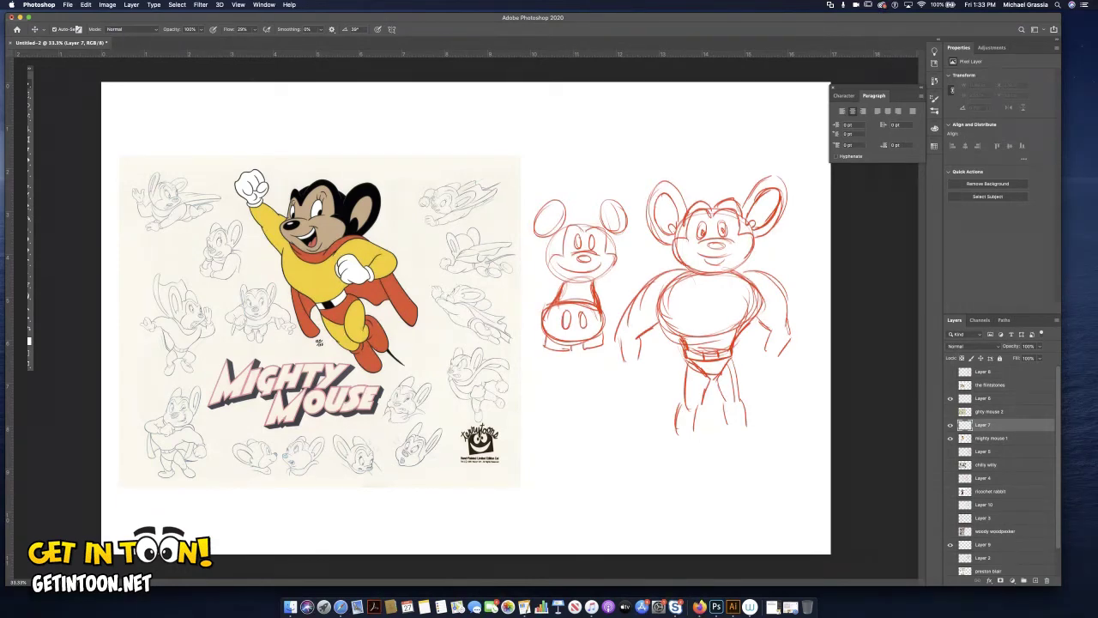
{"action": "left_click", "coordinate": [951, 425]}
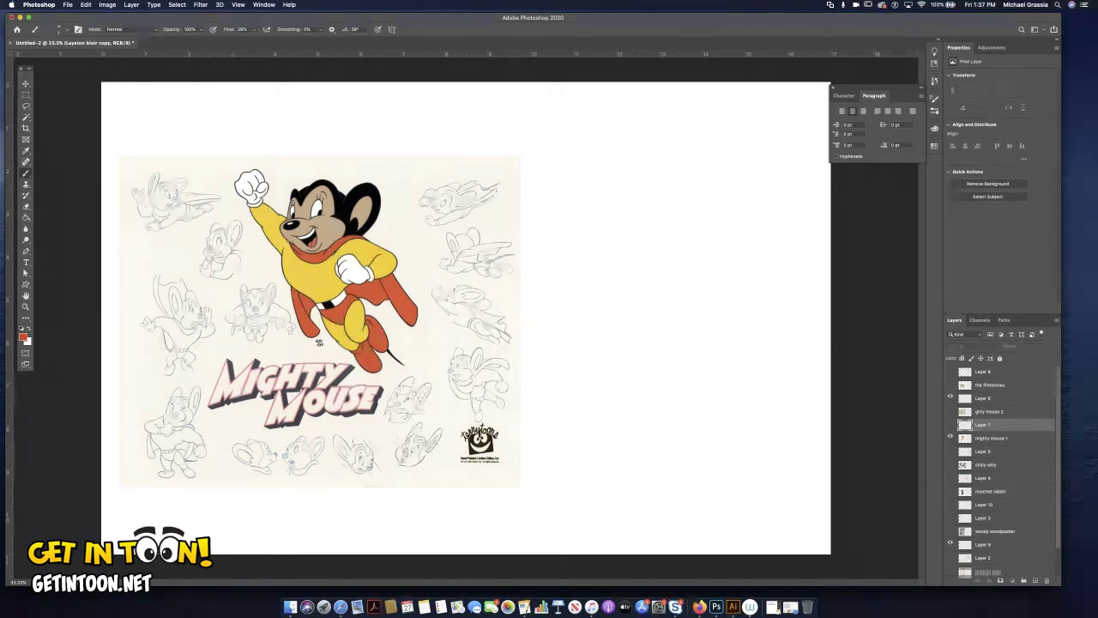
- Fade the mighty mouse 1 reference layer and add a new empty layer for tracing over it
{"action": "left_click", "coordinate": [992, 439]}
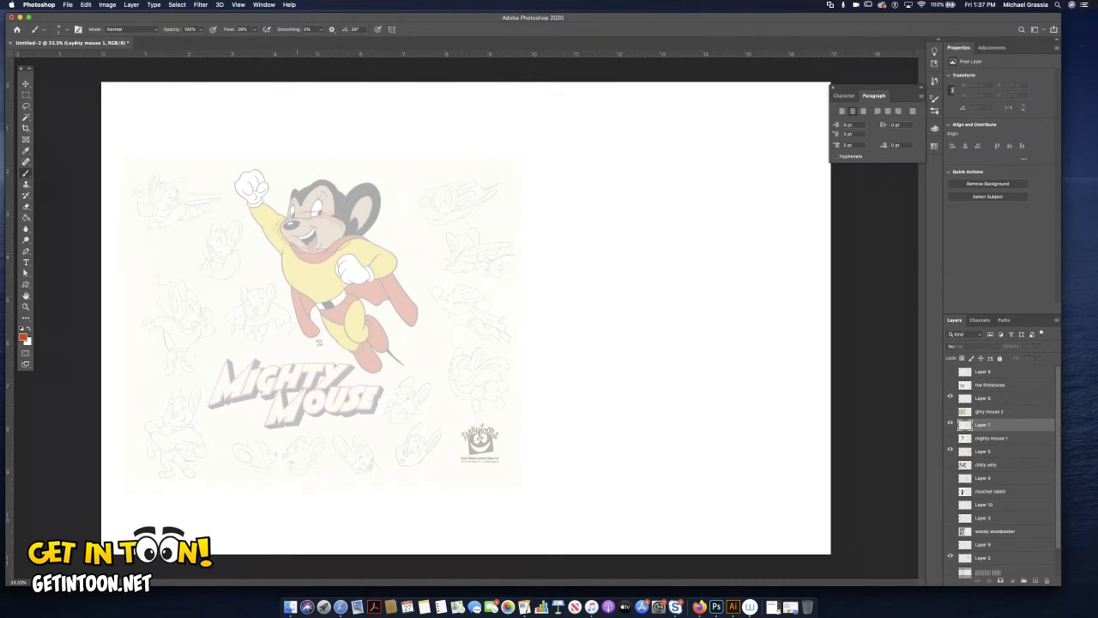
{"action": "key", "text": "super+z"}
{"action": "left_click", "coordinate": [319, 341]}
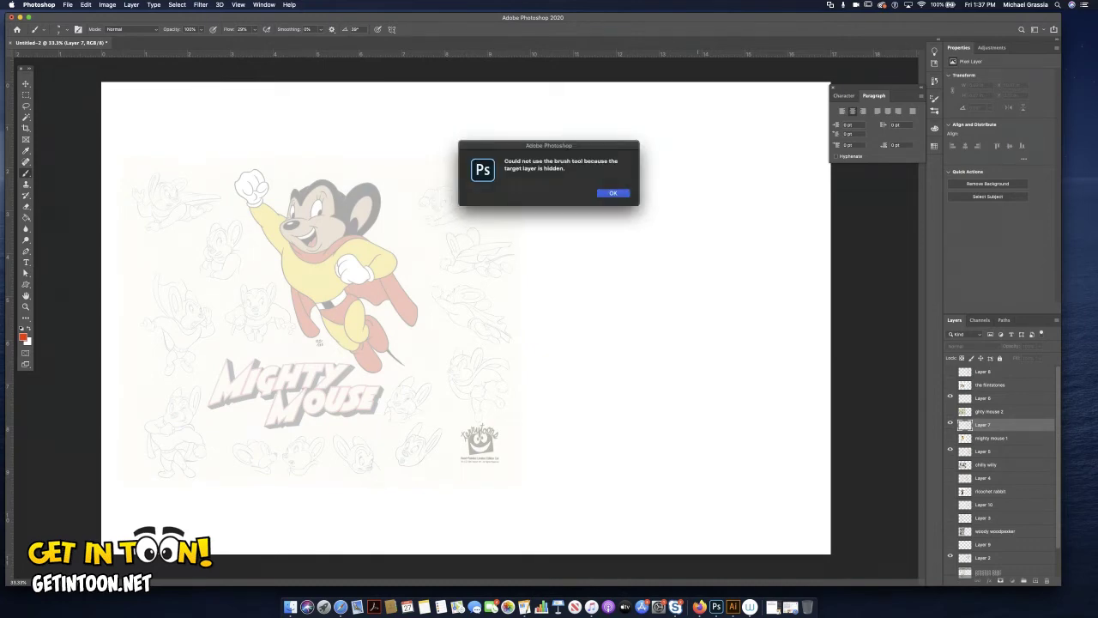
{"action": "key", "text": "Return"}
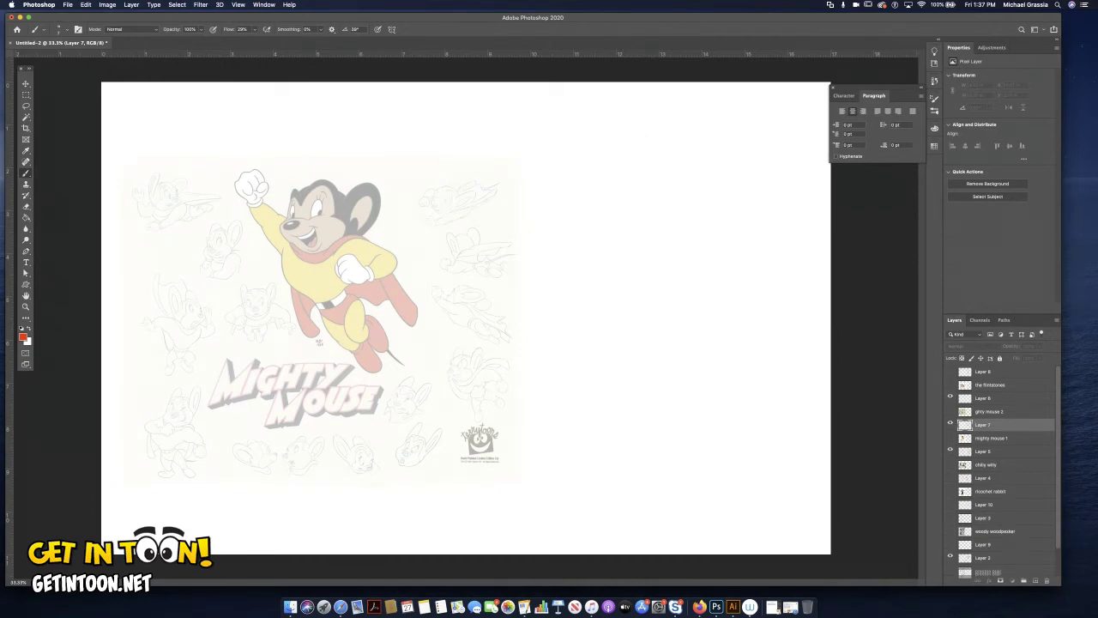
{"action": "key", "text": "super+shift+alt+n"}
- Trace Mighty Mouse's head over the faded reference with an oval muzzle, a round cranium, the nose and the ear
{"action": "mouse_move", "coordinate": [344, 217]}
{"action": "left_mouse_down"}
{"action": "mouse_move", "coordinate": [278, 223]}
{"action": "mouse_move", "coordinate": [307, 249]}
{"action": "mouse_move", "coordinate": [330, 248]}
{"action": "mouse_move", "coordinate": [348, 219]}
{"action": "left_mouse_up"}
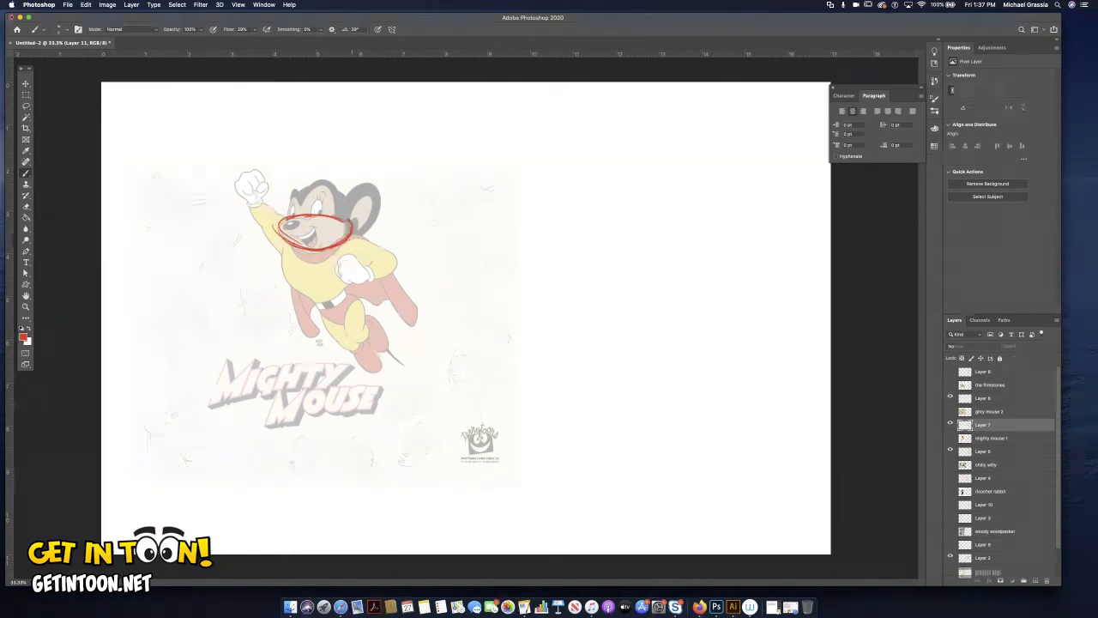
{"action": "left_click_drag", "start_coordinate": [325, 184], "coordinate": [286, 218]}
{"action": "mouse_move", "coordinate": [347, 199]}
{"action": "left_mouse_down"}
{"action": "mouse_move", "coordinate": [306, 186]}
{"action": "mouse_move", "coordinate": [341, 194]}
{"action": "mouse_move", "coordinate": [316, 184]}
{"action": "mouse_move", "coordinate": [291, 199]}
{"action": "left_mouse_up"}
{"action": "mouse_move", "coordinate": [283, 224]}
{"action": "left_mouse_down"}
{"action": "mouse_move", "coordinate": [297, 220]}
{"action": "mouse_move", "coordinate": [289, 228]}
{"action": "left_mouse_up"}
{"action": "mouse_move", "coordinate": [349, 205]}
{"action": "left_mouse_down"}
{"action": "mouse_move", "coordinate": [367, 183]}
{"action": "mouse_move", "coordinate": [380, 202]}
{"action": "mouse_move", "coordinate": [355, 233]}
{"action": "left_mouse_up"}
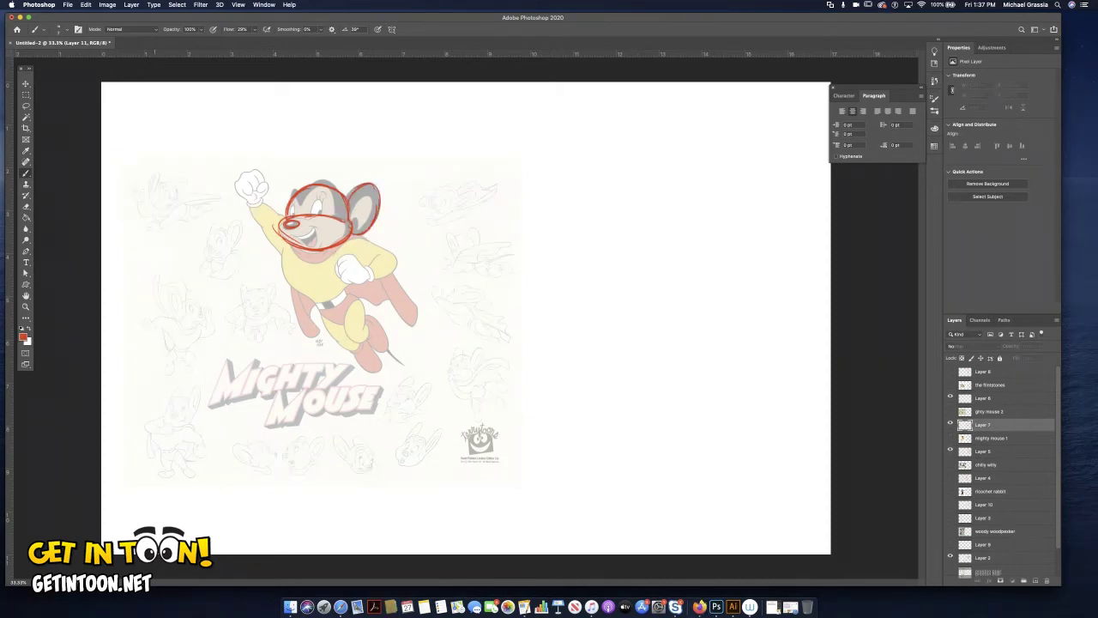
- Trace Mighty Mouse's broad chest, belt and trunks, and the first leg over the reference
{"action": "mouse_move", "coordinate": [283, 248]}
{"action": "left_mouse_down"}
{"action": "mouse_move", "coordinate": [282, 284]}
{"action": "mouse_move", "coordinate": [316, 293]}
{"action": "mouse_move", "coordinate": [300, 293]}
{"action": "mouse_move", "coordinate": [347, 288]}
{"action": "mouse_move", "coordinate": [338, 292]}
{"action": "mouse_move", "coordinate": [365, 257]}
{"action": "mouse_move", "coordinate": [335, 292]}
{"action": "mouse_move", "coordinate": [364, 247]}
{"action": "left_mouse_up"}
{"action": "mouse_move", "coordinate": [305, 296]}
{"action": "left_mouse_down"}
{"action": "mouse_move", "coordinate": [336, 302]}
{"action": "mouse_move", "coordinate": [347, 290]}
{"action": "mouse_move", "coordinate": [343, 323]}
{"action": "mouse_move", "coordinate": [363, 304]}
{"action": "left_mouse_up"}
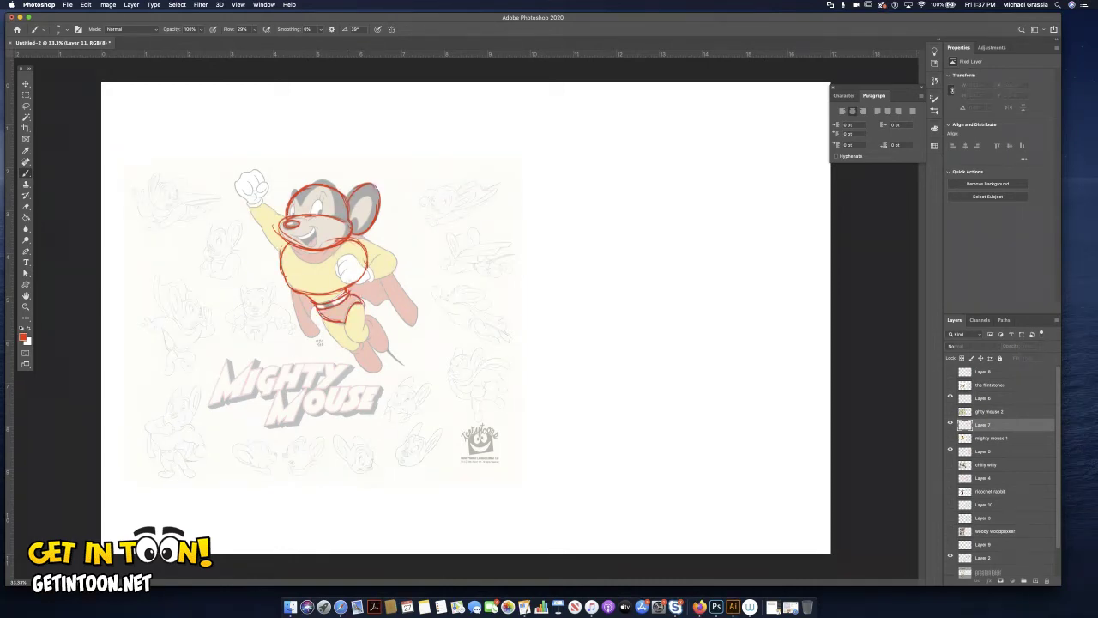
{"action": "left_click_drag", "start_coordinate": [321, 318], "coordinate": [358, 352]}
{"action": "mouse_move", "coordinate": [163, 168]}
{"action": "left_mouse_down"}
{"action": "mouse_move", "coordinate": [156, 161]}
{"action": "mouse_move", "coordinate": [209, 223]}
{"action": "left_mouse_up"}
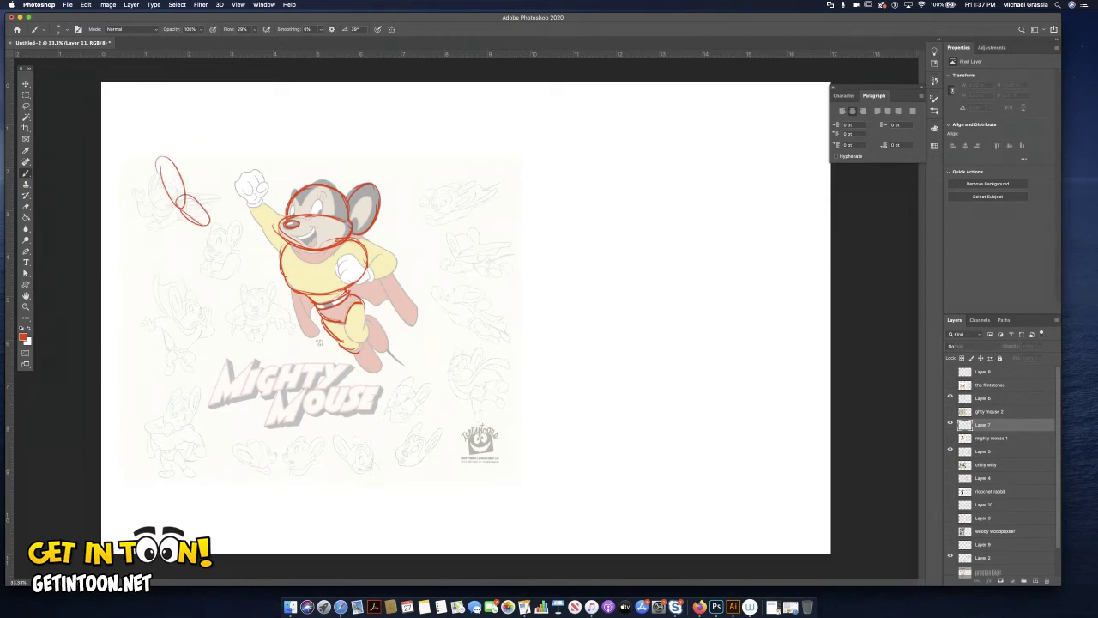
{"action": "key", "text": "super+z"}
{"action": "key", "text": "super+z"}
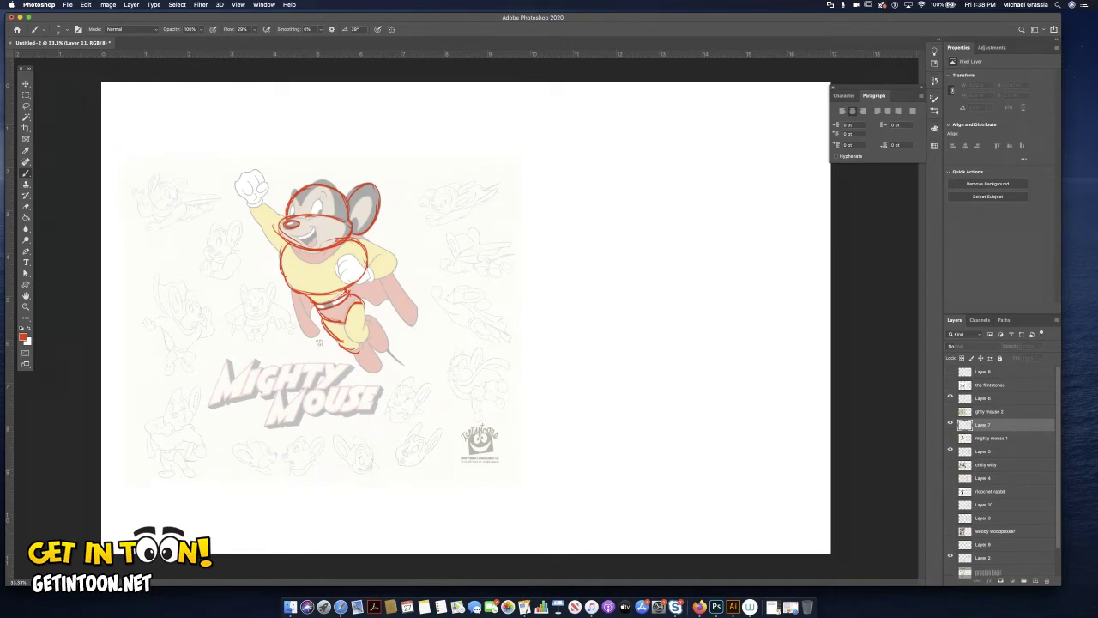
- Trace Mighty Mouse's bent leg, arms, fists and boots, and restore the mighty mouse 1 reference to full strength
{"action": "mouse_move", "coordinate": [346, 323]}
{"action": "left_mouse_down"}
{"action": "mouse_move", "coordinate": [356, 341]}
{"action": "mouse_move", "coordinate": [364, 305]}
{"action": "mouse_move", "coordinate": [345, 325]}
{"action": "mouse_move", "coordinate": [367, 335]}
{"action": "mouse_move", "coordinate": [367, 325]}
{"action": "left_mouse_up"}
{"action": "mouse_move", "coordinate": [276, 230]}
{"action": "left_mouse_down"}
{"action": "mouse_move", "coordinate": [266, 240]}
{"action": "mouse_move", "coordinate": [280, 251]}
{"action": "mouse_move", "coordinate": [261, 213]}
{"action": "mouse_move", "coordinate": [263, 228]}
{"action": "left_mouse_up"}
{"action": "mouse_move", "coordinate": [367, 241]}
{"action": "left_mouse_down"}
{"action": "mouse_move", "coordinate": [399, 264]}
{"action": "mouse_move", "coordinate": [341, 284]}
{"action": "mouse_move", "coordinate": [368, 269]}
{"action": "left_mouse_up"}
{"action": "mouse_move", "coordinate": [254, 175]}
{"action": "left_mouse_down"}
{"action": "mouse_move", "coordinate": [240, 196]}
{"action": "mouse_move", "coordinate": [263, 178]}
{"action": "mouse_move", "coordinate": [243, 198]}
{"action": "left_mouse_up"}
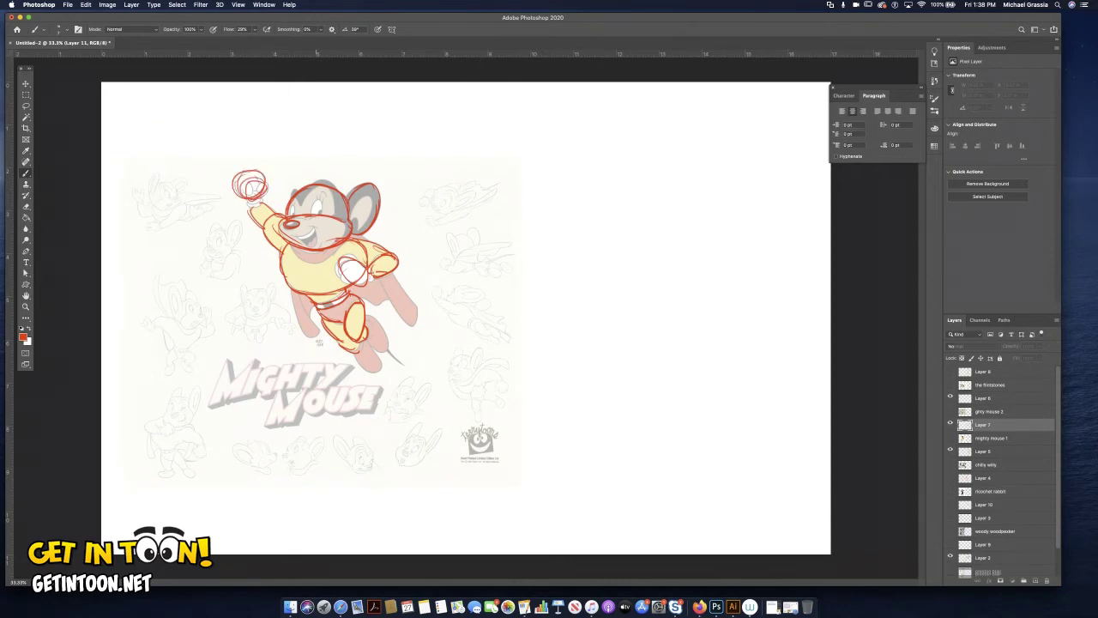
{"action": "mouse_move", "coordinate": [383, 325]}
{"action": "left_mouse_down"}
{"action": "mouse_move", "coordinate": [386, 350]}
{"action": "mouse_move", "coordinate": [353, 370]}
{"action": "left_mouse_up"}
{"action": "left_click", "coordinate": [992, 439]}
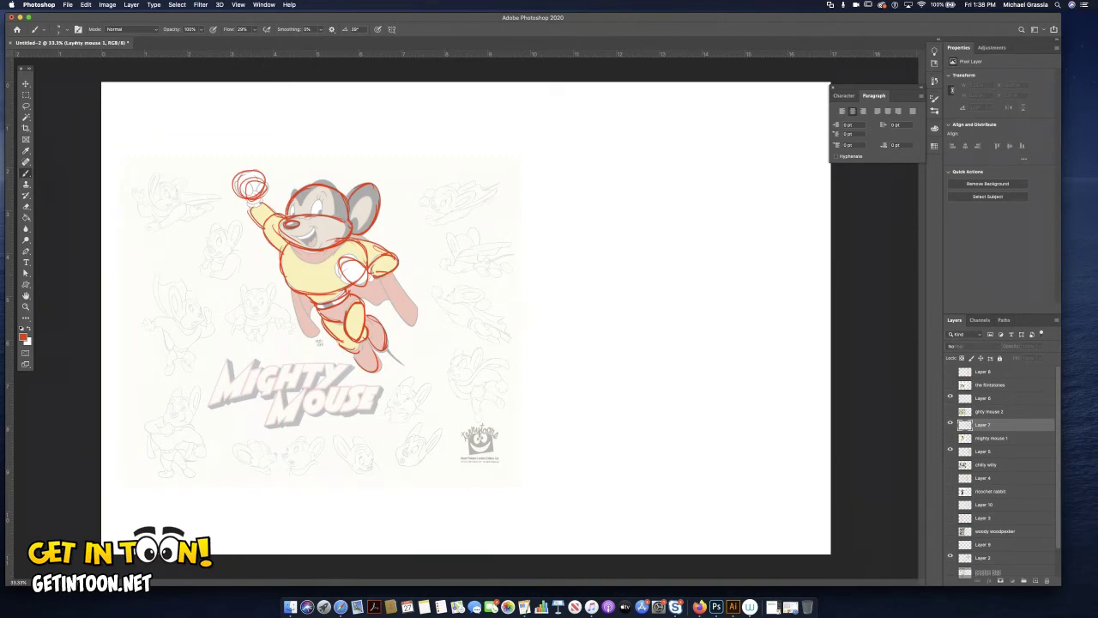
{"action": "left_click_drag", "start_coordinate": [1012, 347], "coordinate": [1042, 347]}
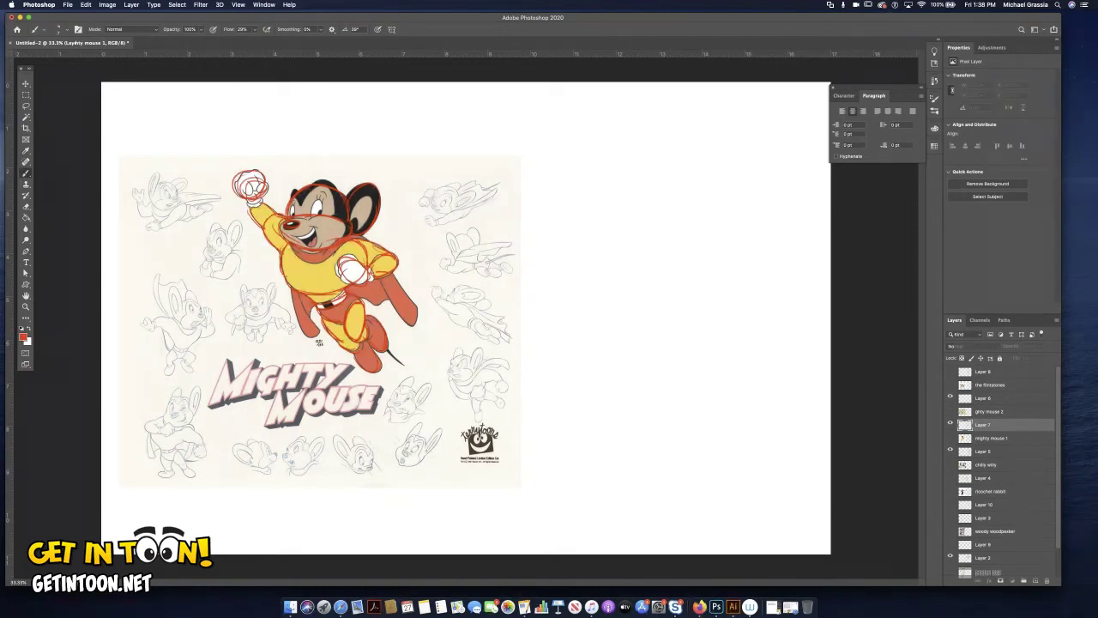
{"action": "mouse_move", "coordinate": [683, 216]}
{"action": "left_mouse_down"}
{"action": "mouse_move", "coordinate": [655, 263]}
{"action": "mouse_move", "coordinate": [684, 221]}
{"action": "mouse_move", "coordinate": [707, 260]}
{"action": "mouse_move", "coordinate": [660, 220]}
{"action": "mouse_move", "coordinate": [648, 238]}
{"action": "mouse_move", "coordinate": [652, 341]}
{"action": "left_mouse_up"}
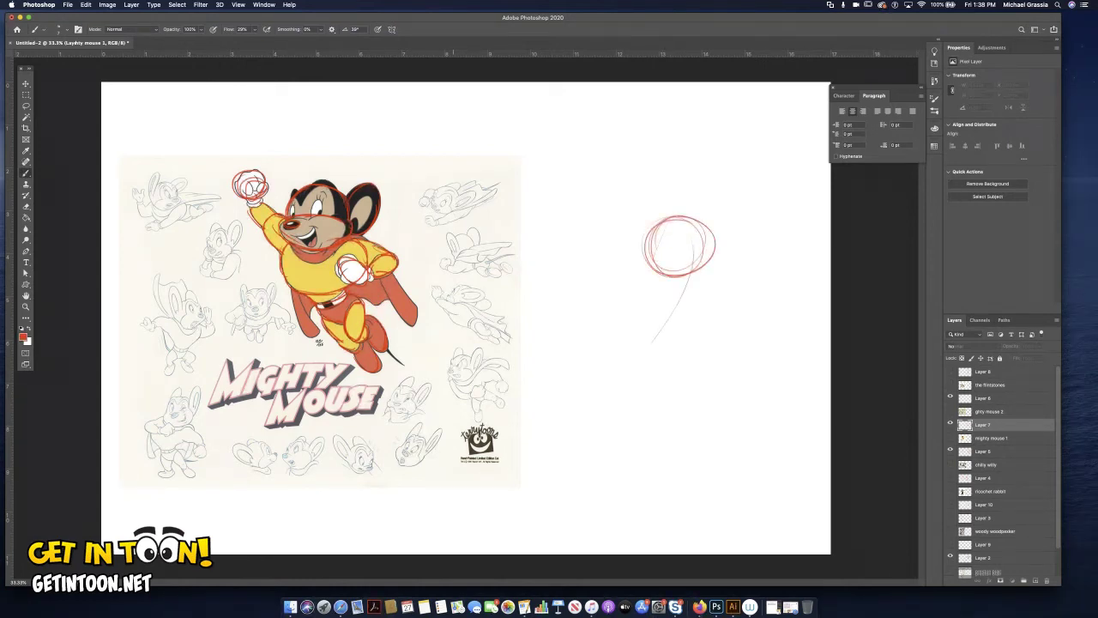
{"action": "key", "text": "super+z"}
{"action": "key", "text": "super+z"}
{"action": "key", "text": "super+z"}
{"action": "key", "text": "super+z"}
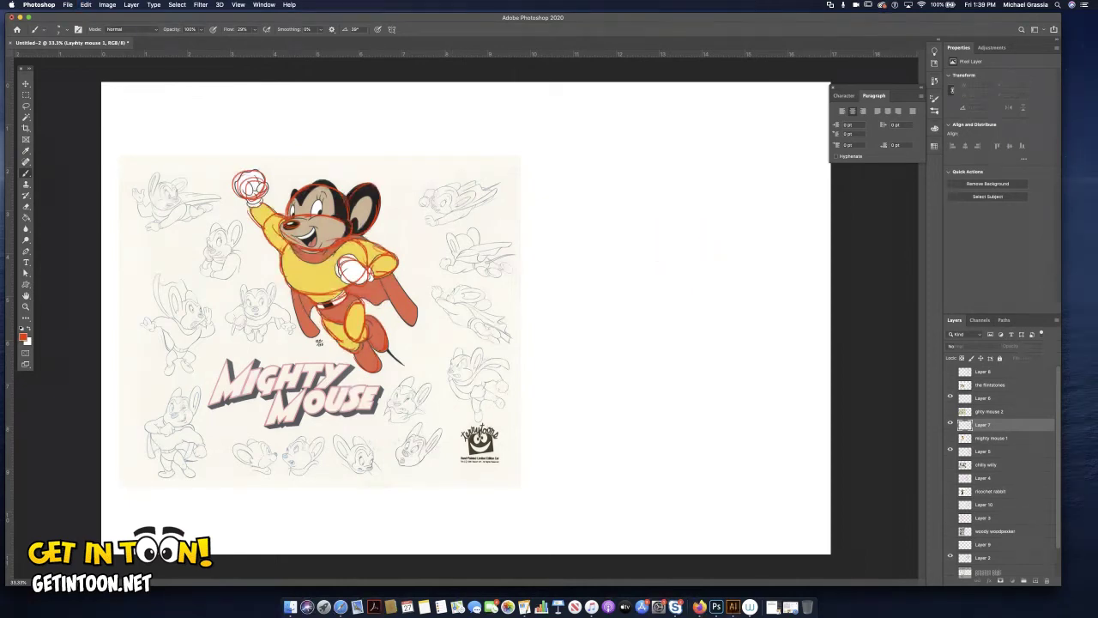
{"action": "key", "text": "super+z"}
- Sketch a head circle with curved guide lines beside the reference, plus a curve sweeping back from it for a diving pose
{"action": "mouse_move", "coordinate": [660, 242]}
{"action": "left_mouse_down"}
{"action": "mouse_move", "coordinate": [637, 300]}
{"action": "mouse_move", "coordinate": [699, 262]}
{"action": "mouse_move", "coordinate": [652, 245]}
{"action": "mouse_move", "coordinate": [679, 306]}
{"action": "left_mouse_up"}
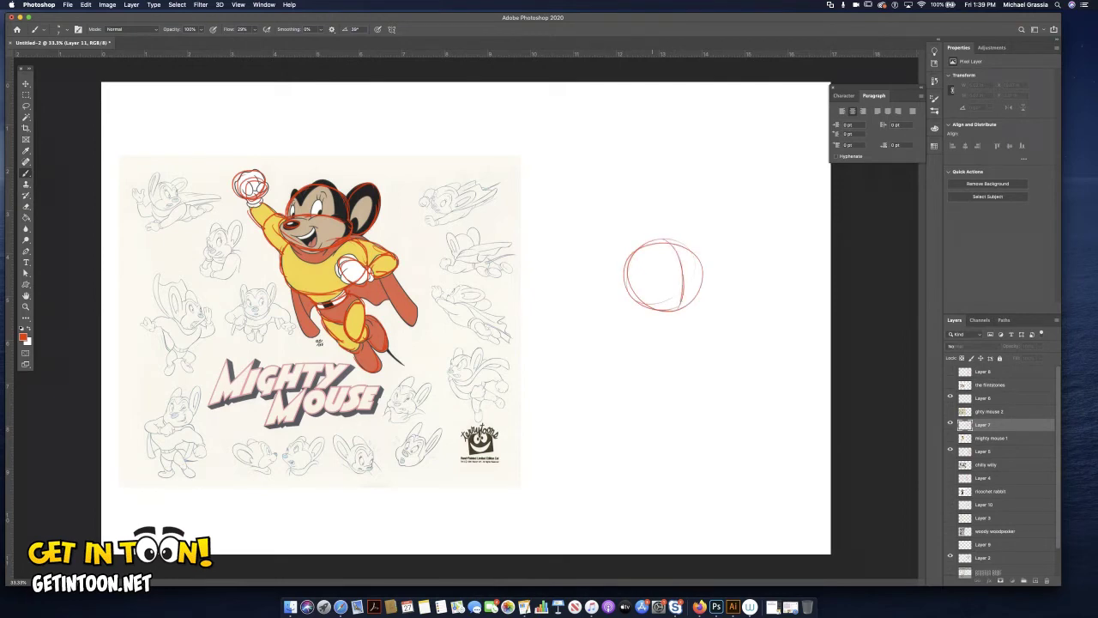
{"action": "left_click_drag", "start_coordinate": [626, 284], "coordinate": [704, 286]}
{"action": "left_click_drag", "start_coordinate": [601, 208], "coordinate": [539, 230]}
- Draw the flying mouse's broad rounded chest behind the head, tapering back to a narrow waist
{"action": "mouse_move", "coordinate": [587, 257]}
{"action": "left_mouse_down"}
{"action": "mouse_move", "coordinate": [626, 300]}
{"action": "mouse_move", "coordinate": [592, 291]}
{"action": "left_mouse_up"}
{"action": "left_click_drag", "start_coordinate": [587, 236], "coordinate": [680, 243]}
{"action": "left_click_drag", "start_coordinate": [633, 224], "coordinate": [682, 243]}
{"action": "left_click_drag", "start_coordinate": [582, 256], "coordinate": [678, 236]}
{"action": "mouse_move", "coordinate": [598, 234]}
{"action": "left_mouse_down"}
{"action": "mouse_move", "coordinate": [585, 287]}
{"action": "mouse_move", "coordinate": [603, 297]}
{"action": "left_mouse_up"}
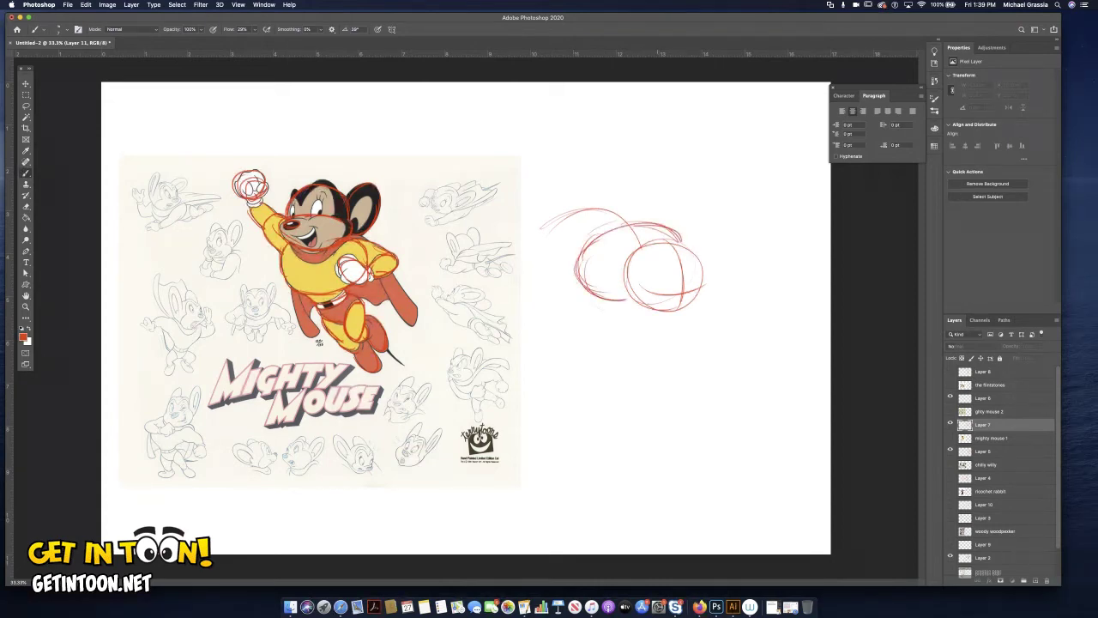
{"action": "mouse_move", "coordinate": [640, 225]}
{"action": "left_mouse_down"}
{"action": "mouse_move", "coordinate": [618, 214]}
{"action": "mouse_move", "coordinate": [591, 226]}
{"action": "mouse_move", "coordinate": [583, 247]}
{"action": "mouse_move", "coordinate": [622, 215]}
{"action": "mouse_move", "coordinate": [646, 219]}
{"action": "mouse_move", "coordinate": [580, 287]}
{"action": "left_mouse_up"}
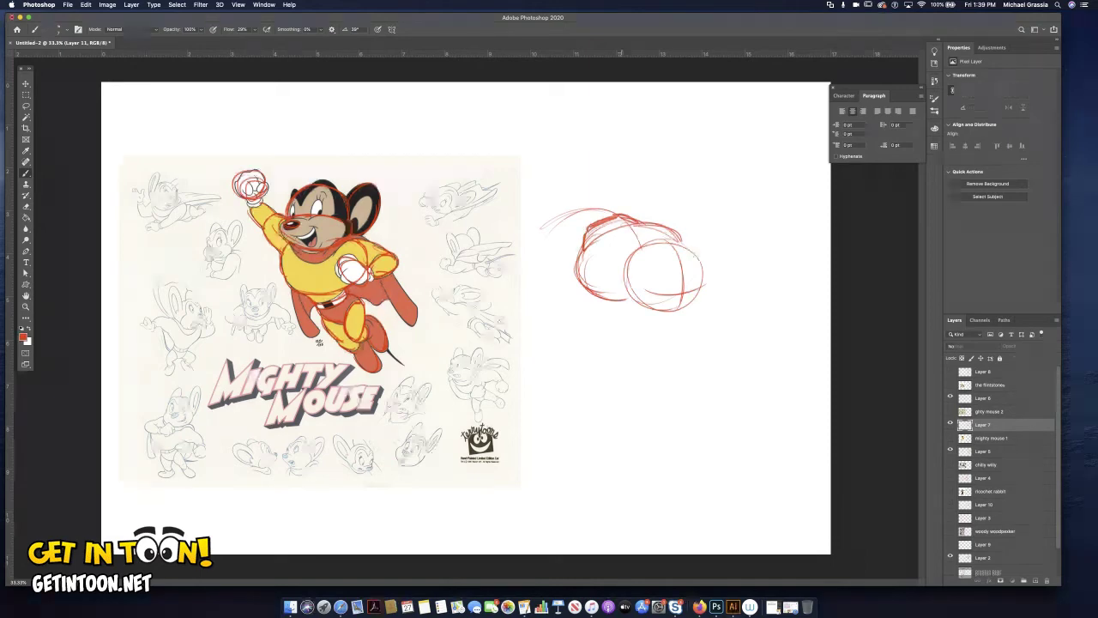
- Draw both arms reaching forward and down from the shoulders, each ending in an oval fist
{"action": "mouse_move", "coordinate": [679, 229]}
{"action": "left_mouse_down"}
{"action": "mouse_move", "coordinate": [633, 220]}
{"action": "mouse_move", "coordinate": [581, 262]}
{"action": "mouse_move", "coordinate": [592, 319]}
{"action": "mouse_move", "coordinate": [626, 324]}
{"action": "mouse_move", "coordinate": [605, 296]}
{"action": "mouse_move", "coordinate": [631, 331]}
{"action": "left_mouse_up"}
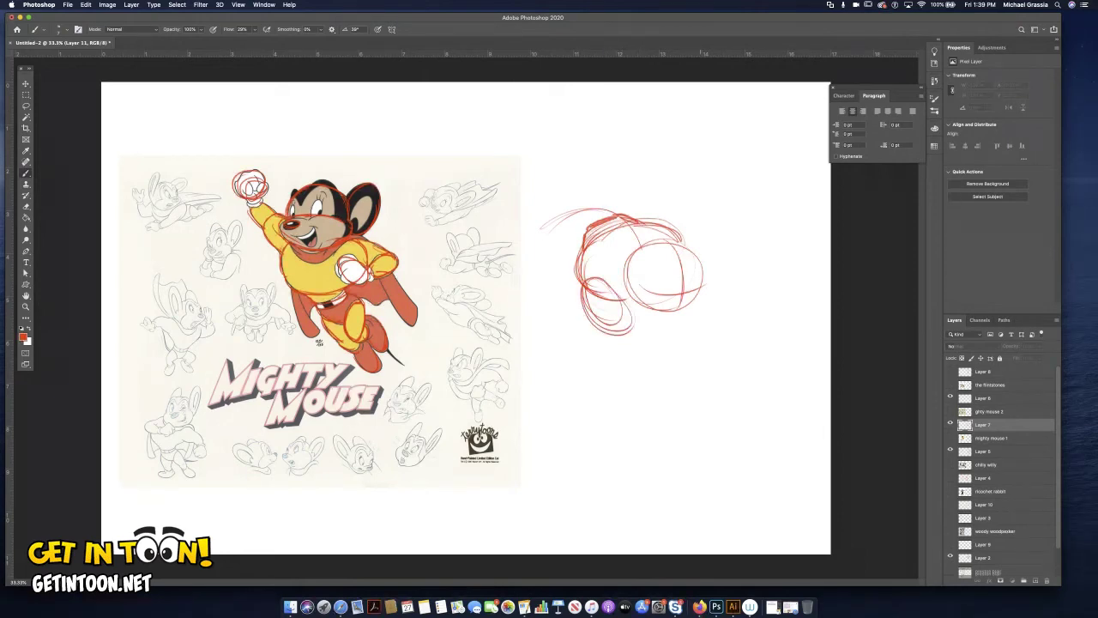
{"action": "left_click_drag", "start_coordinate": [693, 242], "coordinate": [701, 290]}
{"action": "left_click_drag", "start_coordinate": [618, 331], "coordinate": [657, 349]}
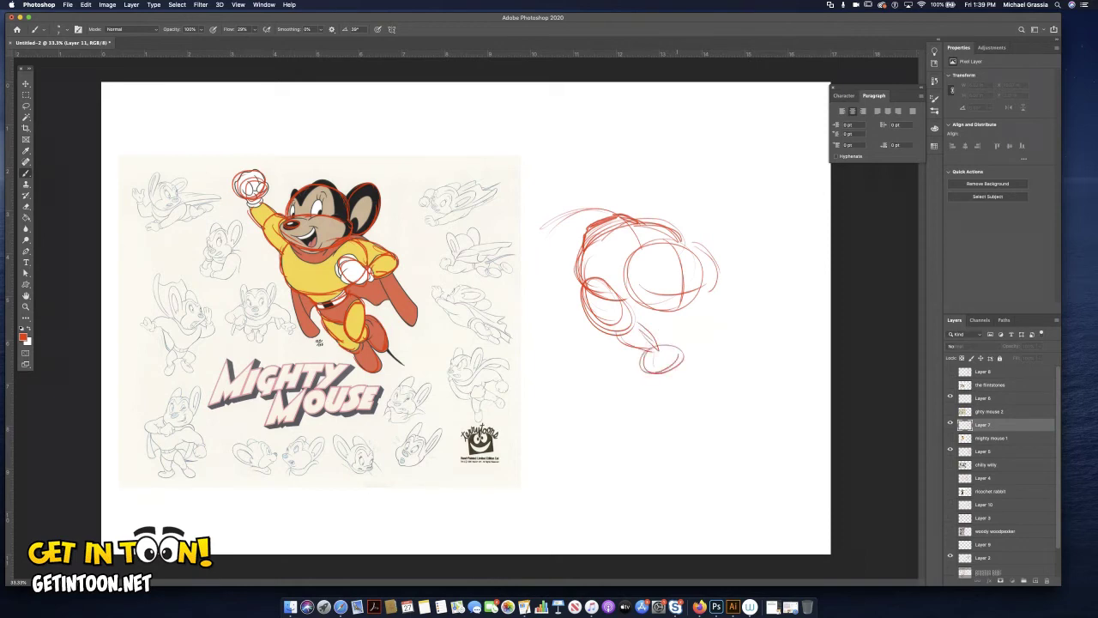
{"action": "mouse_move", "coordinate": [719, 283]}
{"action": "left_mouse_down"}
{"action": "mouse_move", "coordinate": [726, 322]}
{"action": "mouse_move", "coordinate": [754, 335]}
{"action": "mouse_move", "coordinate": [741, 312]}
{"action": "mouse_move", "coordinate": [727, 319]}
{"action": "left_mouse_up"}
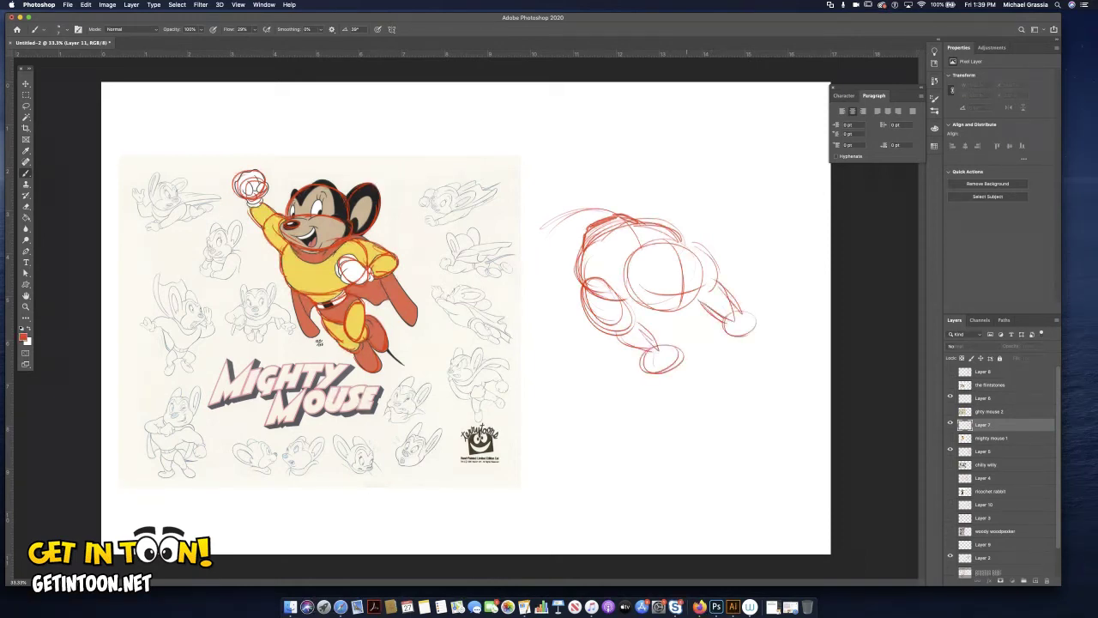
- Add two legs trailing behind the flying mouse's waist and a round ear on each side of the head
{"action": "mouse_move", "coordinate": [616, 211]}
{"action": "left_mouse_down"}
{"action": "mouse_move", "coordinate": [580, 217]}
{"action": "mouse_move", "coordinate": [585, 234]}
{"action": "mouse_move", "coordinate": [543, 233]}
{"action": "left_mouse_up"}
{"action": "left_click_drag", "start_coordinate": [583, 235], "coordinate": [536, 219]}
{"action": "left_click_drag", "start_coordinate": [571, 213], "coordinate": [544, 233]}
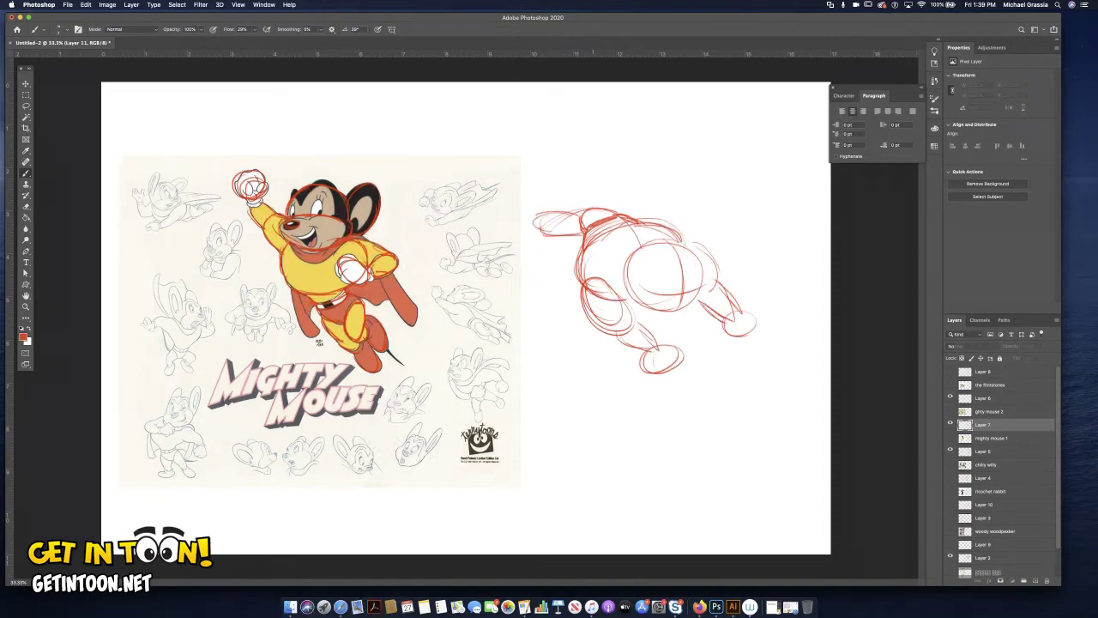
{"action": "mouse_move", "coordinate": [608, 208]}
{"action": "left_mouse_down"}
{"action": "mouse_move", "coordinate": [562, 183]}
{"action": "mouse_move", "coordinate": [561, 201]}
{"action": "mouse_move", "coordinate": [580, 212]}
{"action": "mouse_move", "coordinate": [591, 196]}
{"action": "left_mouse_up"}
{"action": "mouse_move", "coordinate": [635, 249]}
{"action": "left_mouse_down"}
{"action": "mouse_move", "coordinate": [594, 260]}
{"action": "mouse_move", "coordinate": [625, 286]}
{"action": "mouse_move", "coordinate": [631, 240]}
{"action": "mouse_move", "coordinate": [637, 256]}
{"action": "mouse_move", "coordinate": [702, 225]}
{"action": "mouse_move", "coordinate": [709, 273]}
{"action": "left_mouse_up"}
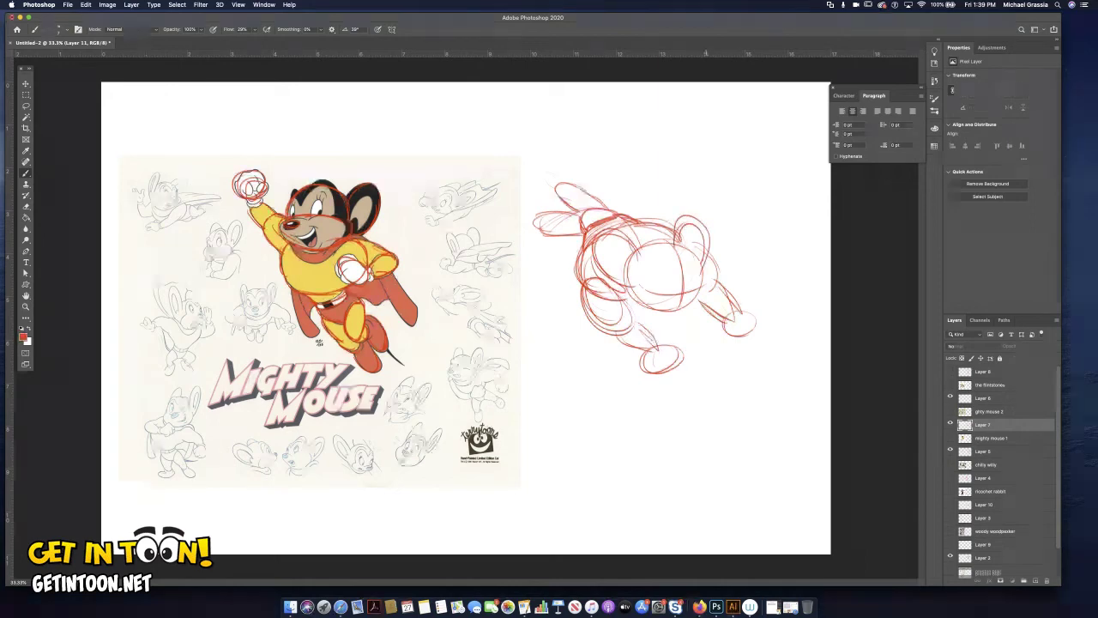
- Draw a cape spreading back from the shoulders, with diagonal speed lines streaking up behind it
{"action": "mouse_move", "coordinate": [593, 264]}
{"action": "left_mouse_down"}
{"action": "mouse_move", "coordinate": [518, 212]}
{"action": "mouse_move", "coordinate": [613, 183]}
{"action": "left_mouse_up"}
{"action": "left_click_drag", "start_coordinate": [676, 240], "coordinate": [519, 108]}
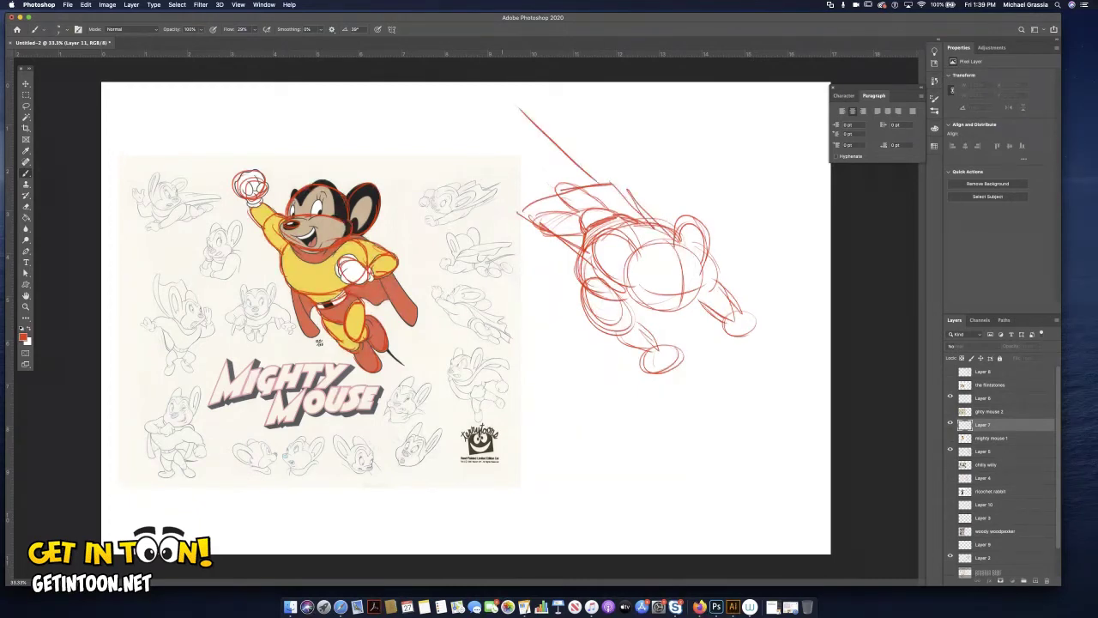
{"action": "left_click_drag", "start_coordinate": [519, 205], "coordinate": [417, 84]}
{"action": "mouse_move", "coordinate": [531, 188]}
{"action": "left_mouse_down"}
{"action": "mouse_move", "coordinate": [450, 104]}
{"action": "mouse_move", "coordinate": [460, 105]}
{"action": "left_mouse_up"}
{"action": "mouse_move", "coordinate": [538, 169]}
{"action": "left_mouse_down"}
{"action": "mouse_move", "coordinate": [468, 101]}
{"action": "mouse_move", "coordinate": [499, 117]}
{"action": "mouse_move", "coordinate": [499, 101]}
{"action": "left_mouse_up"}
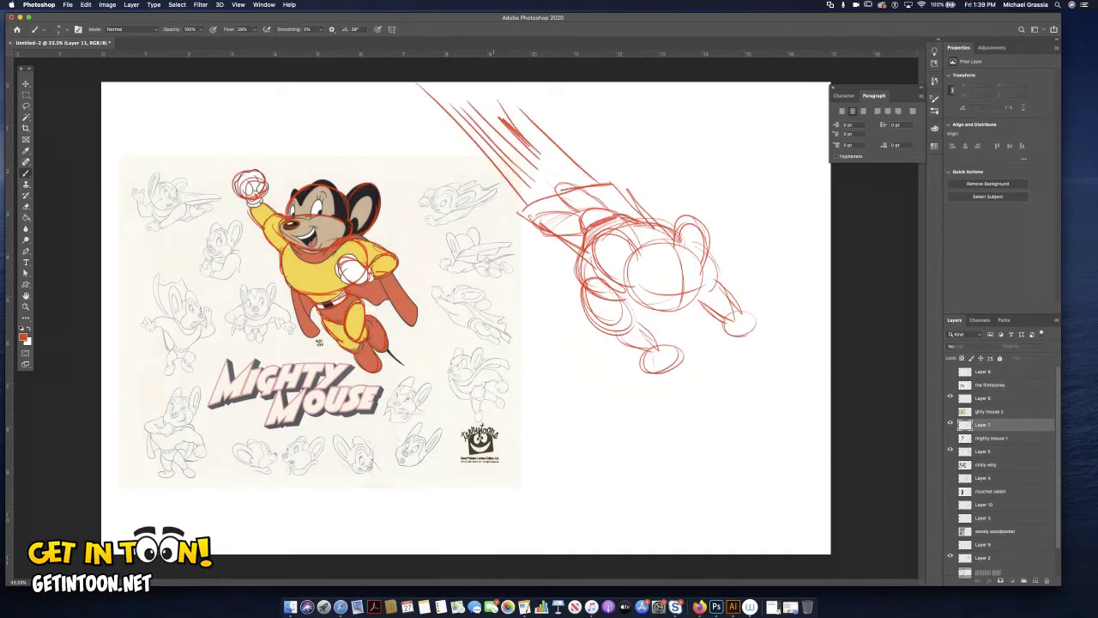
- Draw the flying mouse's face with a nose, smiling mouth, cheek, tall eyes and brow lines
{"action": "left_click_drag", "start_coordinate": [671, 297], "coordinate": [700, 295]}
{"action": "left_click_drag", "start_coordinate": [678, 309], "coordinate": [699, 297]}
{"action": "mouse_move", "coordinate": [673, 273]}
{"action": "left_mouse_down"}
{"action": "mouse_move", "coordinate": [670, 291]}
{"action": "mouse_move", "coordinate": [691, 290]}
{"action": "mouse_move", "coordinate": [663, 264]}
{"action": "mouse_move", "coordinate": [661, 291]}
{"action": "left_mouse_up"}
{"action": "mouse_move", "coordinate": [659, 290]}
{"action": "left_mouse_down"}
{"action": "mouse_move", "coordinate": [650, 282]}
{"action": "mouse_move", "coordinate": [642, 307]}
{"action": "left_mouse_up"}
{"action": "mouse_move", "coordinate": [678, 266]}
{"action": "left_mouse_down"}
{"action": "mouse_move", "coordinate": [696, 261]}
{"action": "mouse_move", "coordinate": [700, 286]}
{"action": "left_mouse_up"}
{"action": "mouse_move", "coordinate": [666, 250]}
{"action": "left_mouse_down"}
{"action": "mouse_move", "coordinate": [650, 277]}
{"action": "mouse_move", "coordinate": [694, 248]}
{"action": "left_mouse_up"}
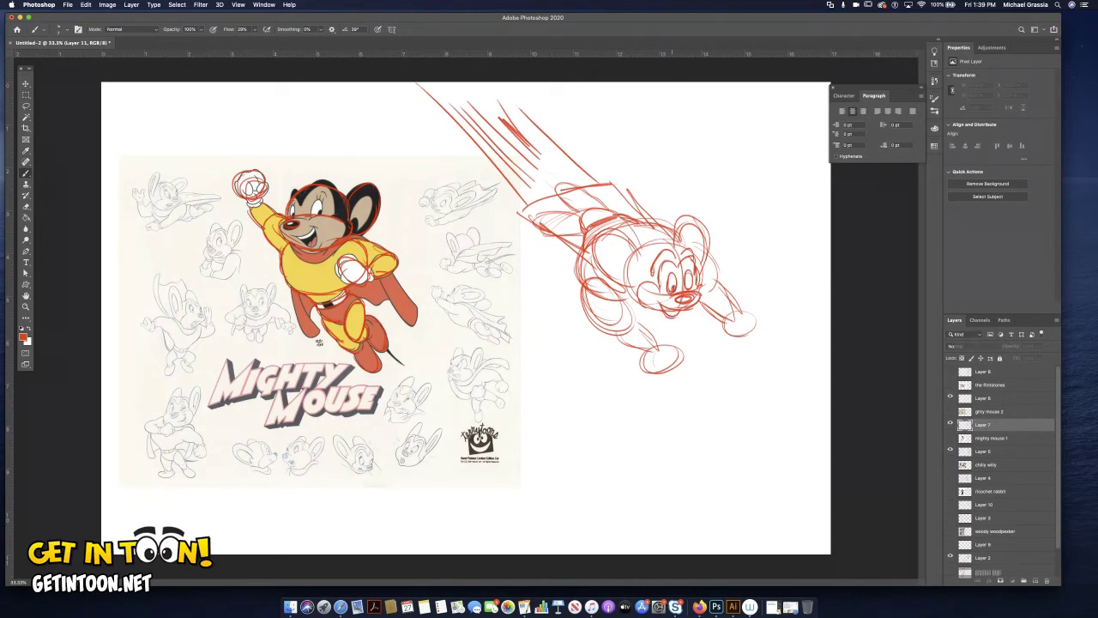
- Draw clenched fingers on both forward fists, erasing and reworking the lower one
{"action": "mouse_move", "coordinate": [649, 351]}
{"action": "left_mouse_down"}
{"action": "mouse_move", "coordinate": [679, 338]}
{"action": "mouse_move", "coordinate": [683, 356]}
{"action": "mouse_move", "coordinate": [667, 349]}
{"action": "mouse_move", "coordinate": [678, 363]}
{"action": "left_mouse_up"}
{"action": "mouse_move", "coordinate": [671, 348]}
{"action": "left_mouse_down"}
{"action": "mouse_move", "coordinate": [673, 369]}
{"action": "mouse_move", "coordinate": [649, 369]}
{"action": "mouse_move", "coordinate": [663, 375]}
{"action": "left_mouse_up"}
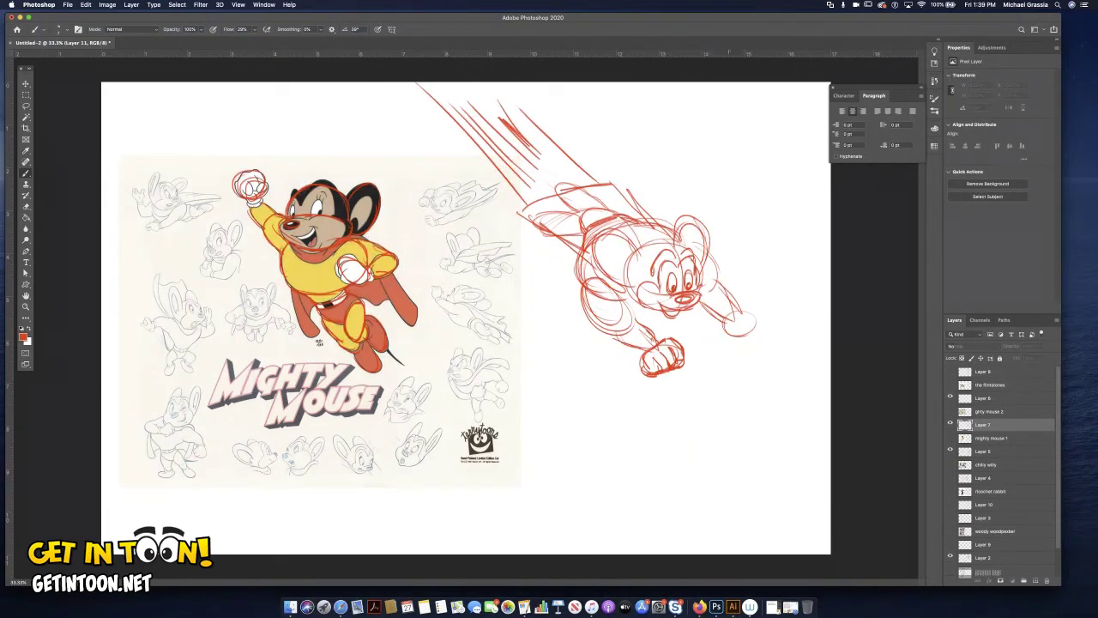
{"action": "mouse_move", "coordinate": [729, 316]}
{"action": "left_mouse_down"}
{"action": "mouse_move", "coordinate": [747, 308]}
{"action": "mouse_move", "coordinate": [760, 326]}
{"action": "mouse_move", "coordinate": [735, 336]}
{"action": "mouse_move", "coordinate": [749, 332]}
{"action": "mouse_move", "coordinate": [755, 307]}
{"action": "mouse_move", "coordinate": [760, 333]}
{"action": "left_mouse_up"}
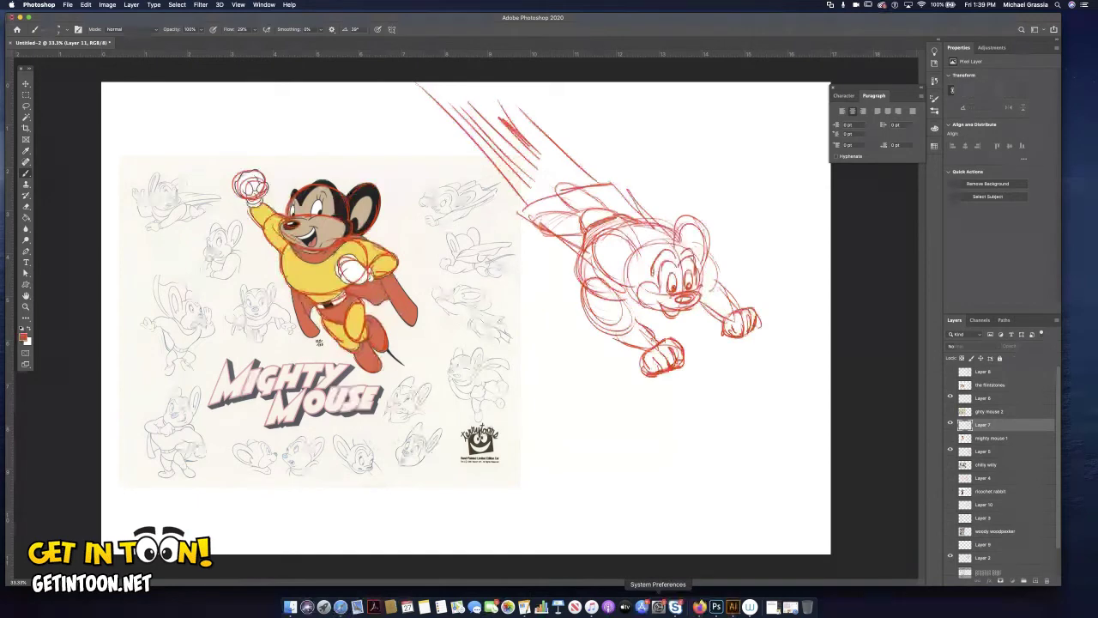
{"action": "key", "text": "e"}
{"action": "mouse_move", "coordinate": [645, 355]}
{"action": "left_mouse_down"}
{"action": "mouse_move", "coordinate": [652, 374]}
{"action": "mouse_move", "coordinate": [663, 370]}
{"action": "left_mouse_up"}
{"action": "key", "text": "b"}
{"action": "mouse_move", "coordinate": [647, 352]}
{"action": "left_mouse_down"}
{"action": "mouse_move", "coordinate": [666, 369]}
{"action": "mouse_move", "coordinate": [667, 348]}
{"action": "mouse_move", "coordinate": [656, 360]}
{"action": "mouse_move", "coordinate": [651, 352]}
{"action": "left_mouse_up"}
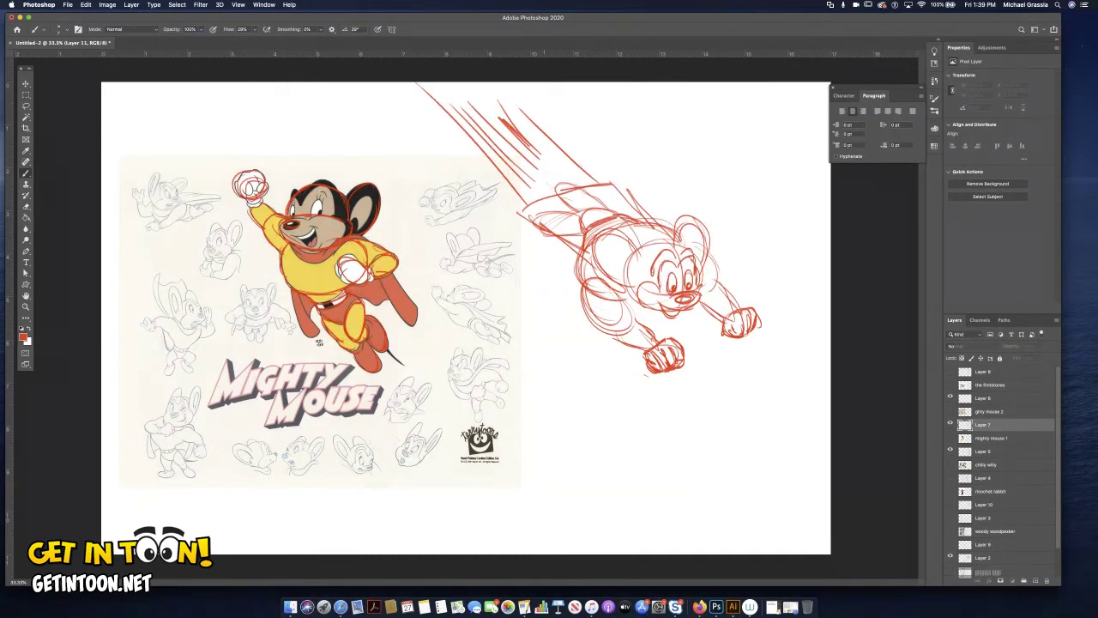
- Erase the leg and waist construction lines inside the flying mouse's cape
{"action": "key", "text": "e"}
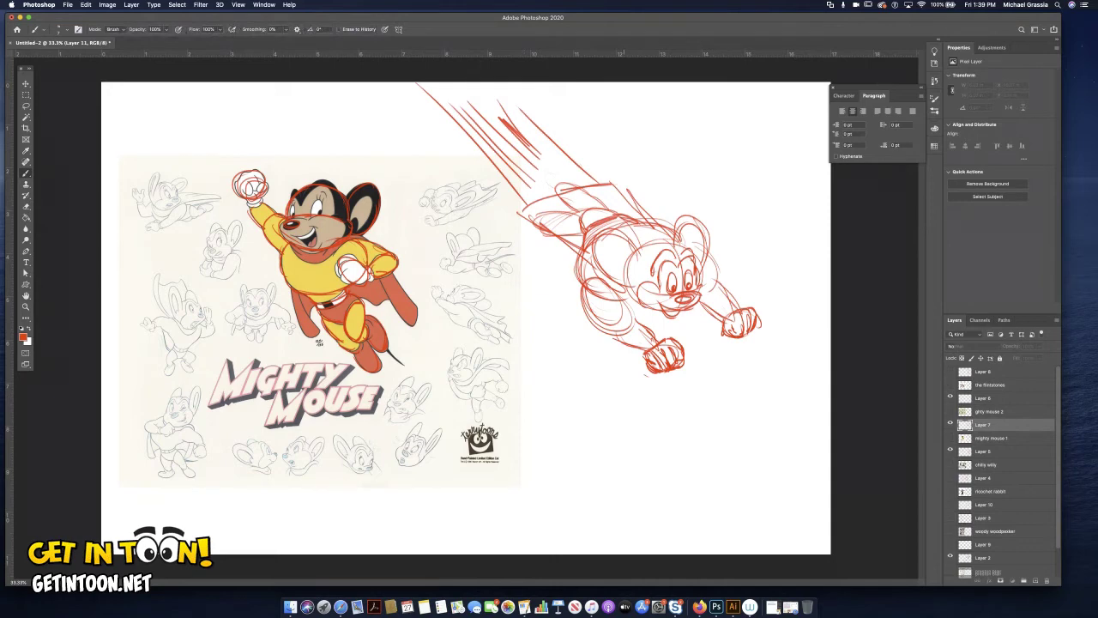
{"action": "mouse_move", "coordinate": [586, 200]}
{"action": "left_mouse_down"}
{"action": "mouse_move", "coordinate": [561, 196]}
{"action": "mouse_move", "coordinate": [564, 186]}
{"action": "left_mouse_up"}
{"action": "mouse_move", "coordinate": [576, 233]}
{"action": "left_mouse_down"}
{"action": "mouse_move", "coordinate": [606, 204]}
{"action": "mouse_move", "coordinate": [607, 221]}
{"action": "mouse_move", "coordinate": [669, 234]}
{"action": "mouse_move", "coordinate": [594, 226]}
{"action": "mouse_move", "coordinate": [585, 242]}
{"action": "mouse_move", "coordinate": [592, 233]}
{"action": "left_mouse_up"}
{"action": "mouse_move", "coordinate": [599, 230]}
{"action": "left_mouse_down"}
{"action": "mouse_move", "coordinate": [617, 227]}
{"action": "mouse_move", "coordinate": [548, 213]}
{"action": "left_mouse_up"}
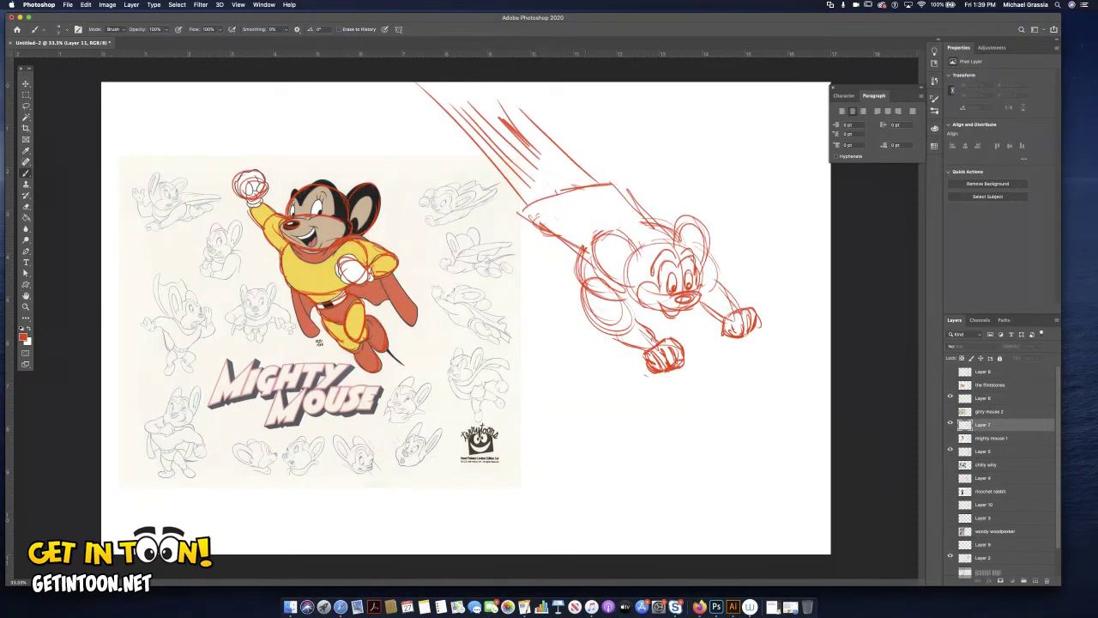
- Add an inner contour to the flying mouse's ear and more speed lines behind the cape
{"action": "key", "text": "b"}
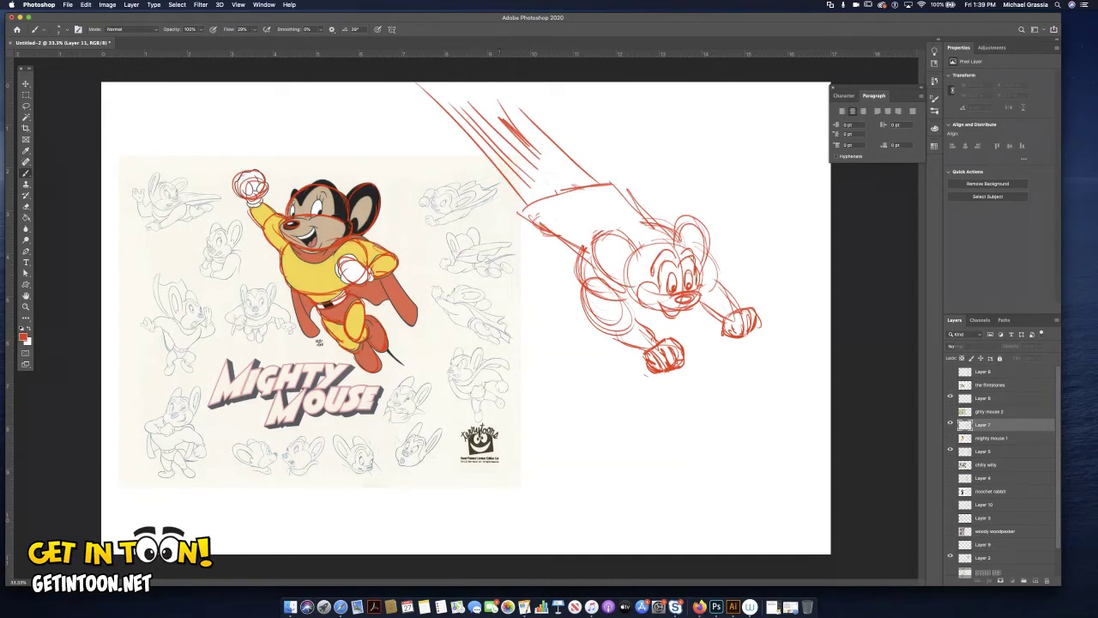
{"action": "mouse_move", "coordinate": [611, 242]}
{"action": "left_mouse_down"}
{"action": "mouse_move", "coordinate": [631, 264]}
{"action": "mouse_move", "coordinate": [611, 272]}
{"action": "mouse_move", "coordinate": [627, 276]}
{"action": "left_mouse_up"}
{"action": "mouse_move", "coordinate": [595, 174]}
{"action": "left_mouse_down"}
{"action": "mouse_move", "coordinate": [531, 115]}
{"action": "mouse_move", "coordinate": [570, 161]}
{"action": "mouse_move", "coordinate": [474, 108]}
{"action": "mouse_move", "coordinate": [518, 168]}
{"action": "left_mouse_up"}
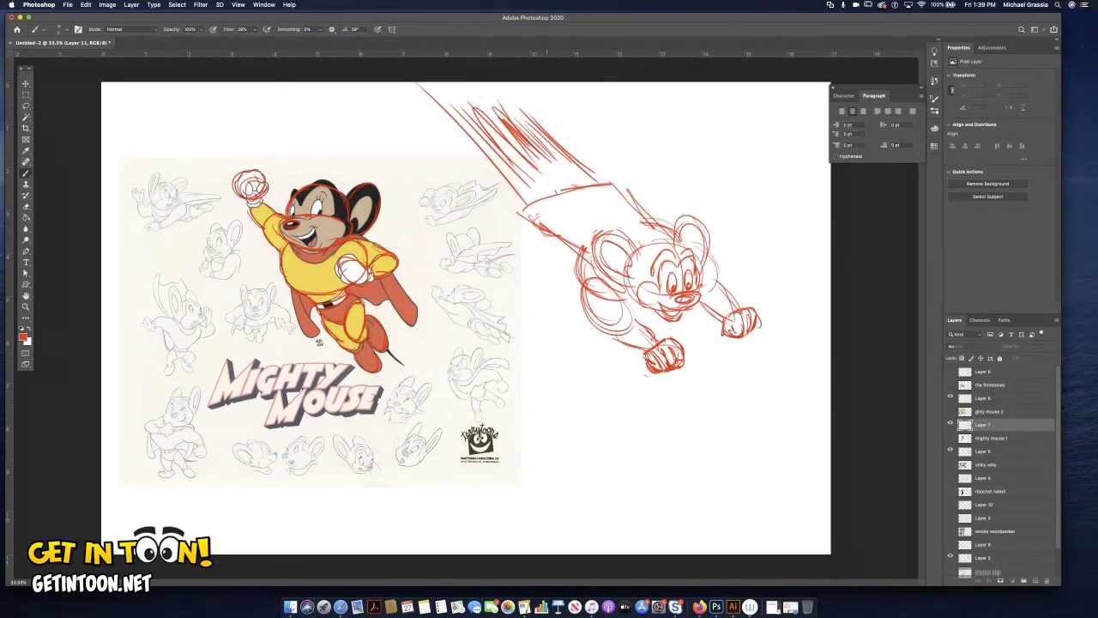
- Replace the visible Mighty Mouse sketch and reference with the flintstones reference, and add a new empty layer
{"action": "left_click", "coordinate": [950, 423]}
{"action": "left_click", "coordinate": [949, 450]}
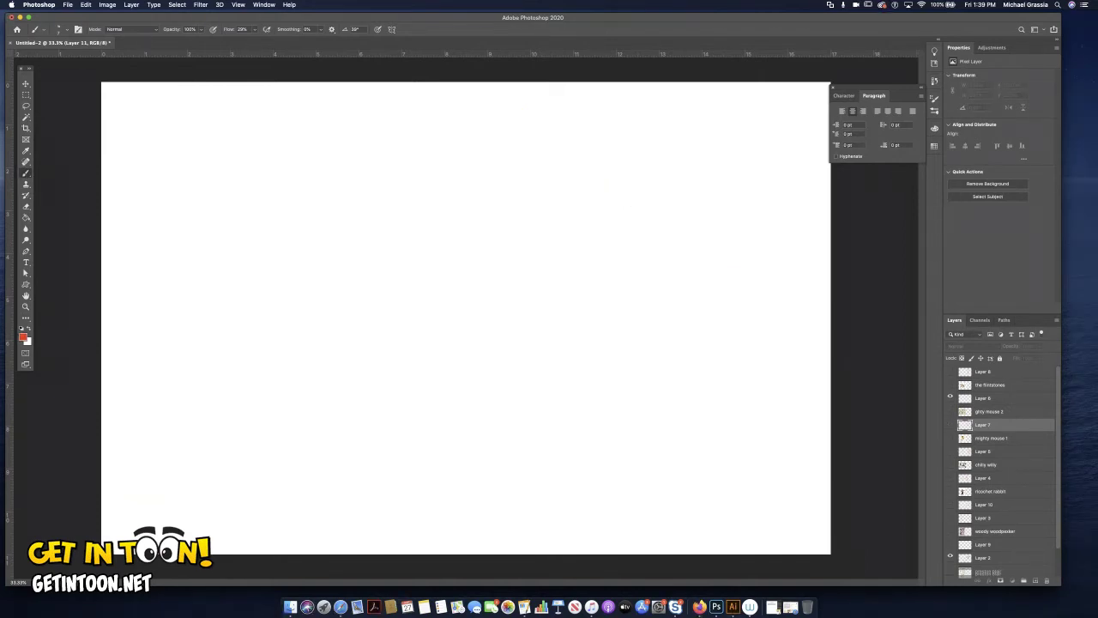
{"action": "key", "text": "super+comma"}
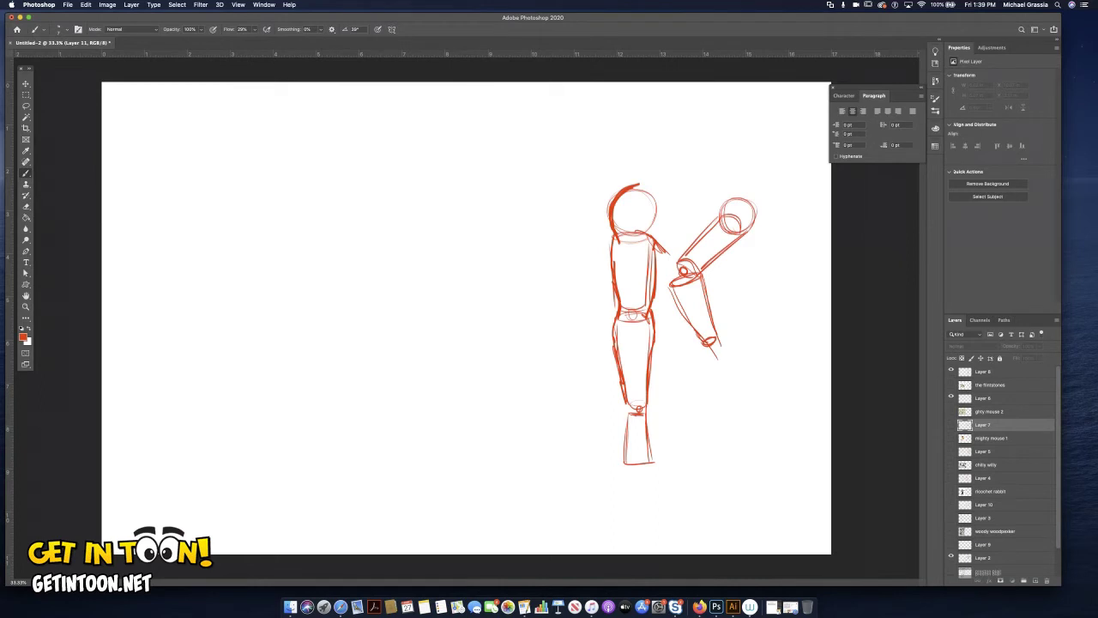
{"action": "key", "text": "super+comma"}
{"action": "key", "text": "alt+shift+super+n"}
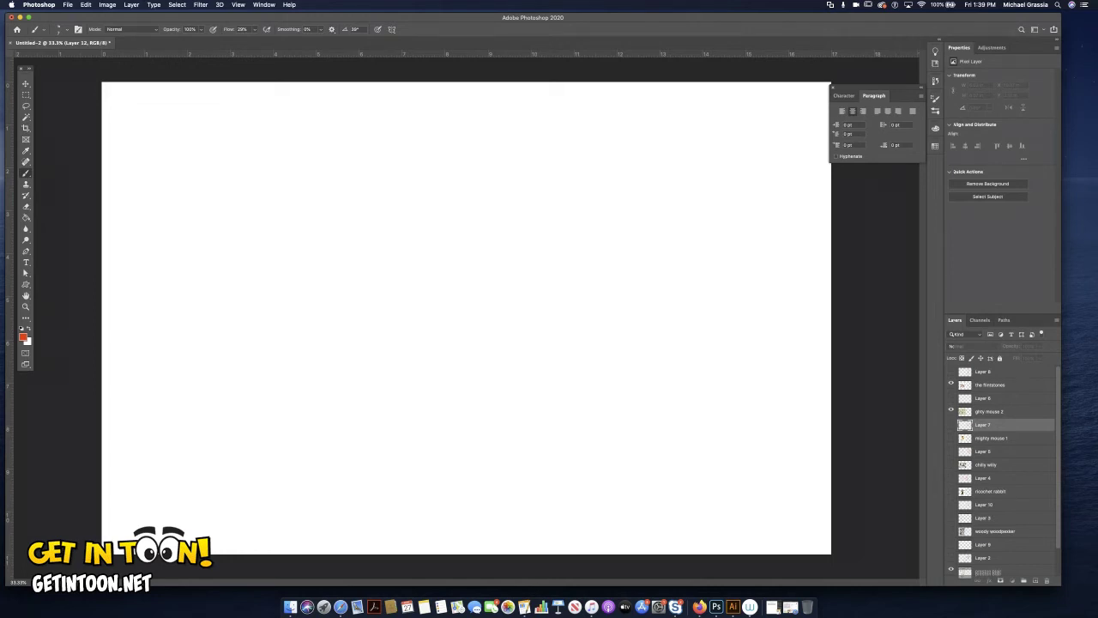
{"action": "left_click", "coordinate": [951, 384]}
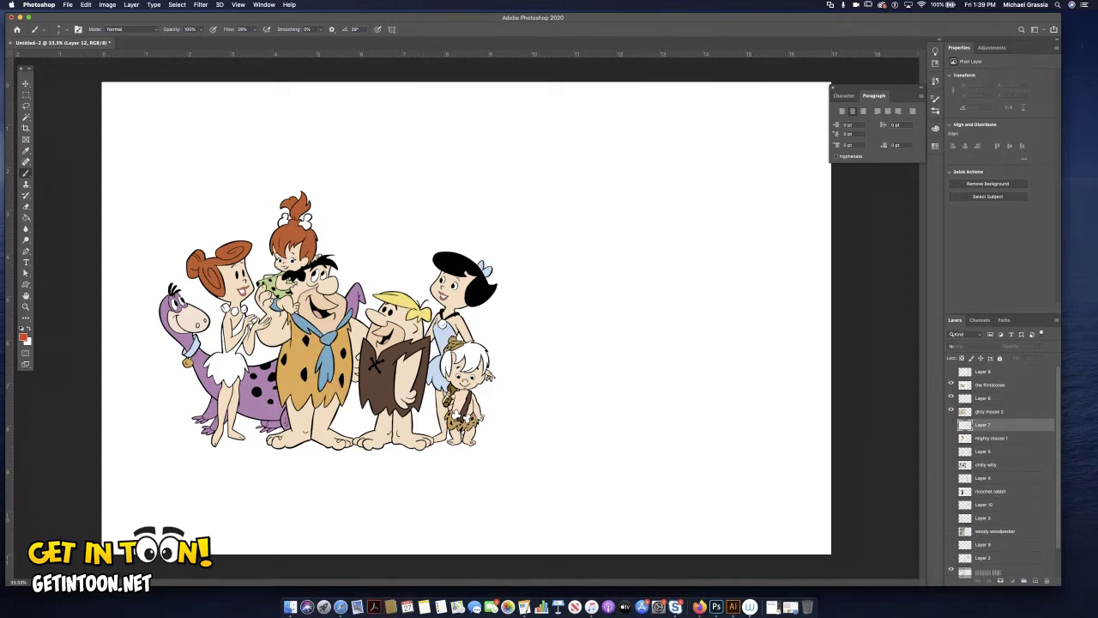
- Lower the flintstones reference to 49% opacity and set up an empty layer above it for sketching
{"action": "left_click", "coordinate": [990, 385]}
{"action": "left_click_drag", "start_coordinate": [1039, 356], "coordinate": [1019, 356]}
{"action": "key", "text": "super+alt+shift+n"}
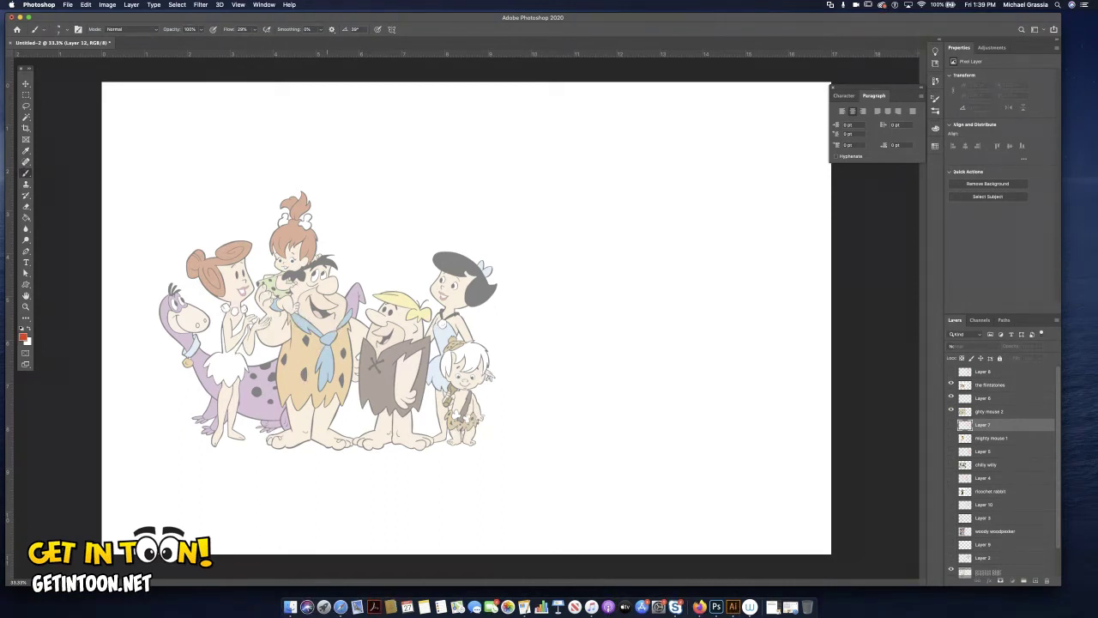
- Trace Fred's construction shapes over the reference: muzzle oval, upper head block, barrel torso, short legs and oval feet
{"action": "mouse_move", "coordinate": [299, 297]}
{"action": "left_mouse_down"}
{"action": "mouse_move", "coordinate": [335, 294]}
{"action": "mouse_move", "coordinate": [296, 300]}
{"action": "mouse_move", "coordinate": [323, 331]}
{"action": "mouse_move", "coordinate": [339, 298]}
{"action": "mouse_move", "coordinate": [342, 320]}
{"action": "mouse_move", "coordinate": [304, 326]}
{"action": "mouse_move", "coordinate": [343, 315]}
{"action": "left_mouse_up"}
{"action": "mouse_move", "coordinate": [332, 264]}
{"action": "left_mouse_down"}
{"action": "mouse_move", "coordinate": [326, 289]}
{"action": "mouse_move", "coordinate": [324, 262]}
{"action": "mouse_move", "coordinate": [286, 271]}
{"action": "mouse_move", "coordinate": [285, 312]}
{"action": "left_mouse_up"}
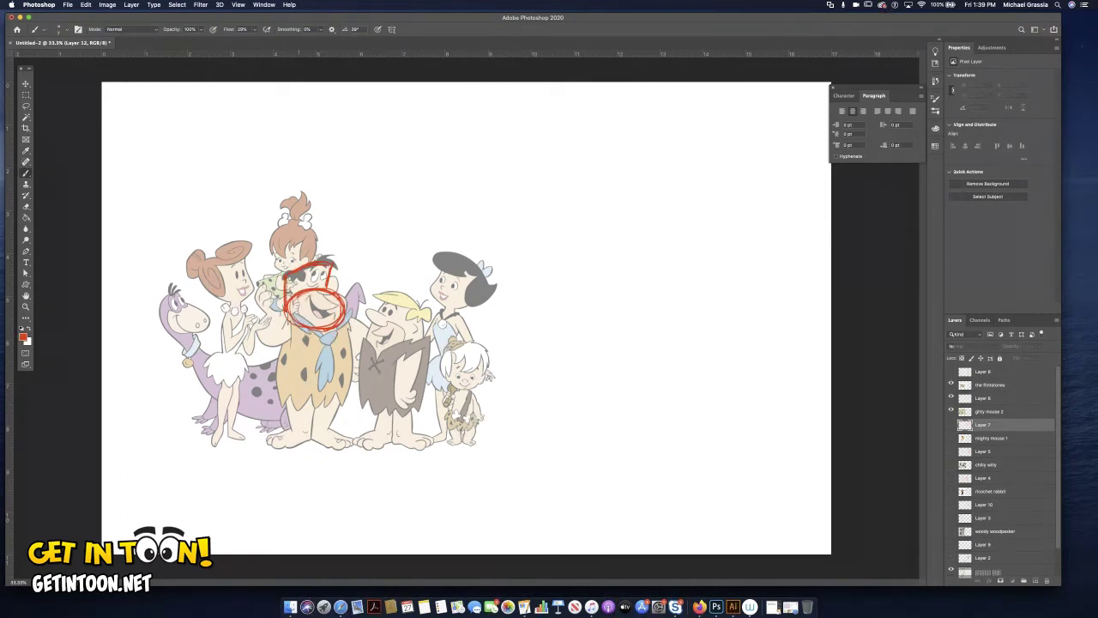
{"action": "mouse_move", "coordinate": [287, 322]}
{"action": "left_mouse_down"}
{"action": "mouse_move", "coordinate": [279, 401]}
{"action": "mouse_move", "coordinate": [351, 400]}
{"action": "left_mouse_up"}
{"action": "mouse_move", "coordinate": [345, 311]}
{"action": "left_mouse_down"}
{"action": "mouse_move", "coordinate": [353, 398]}
{"action": "mouse_move", "coordinate": [338, 317]}
{"action": "left_mouse_up"}
{"action": "left_click_drag", "start_coordinate": [352, 369], "coordinate": [342, 320]}
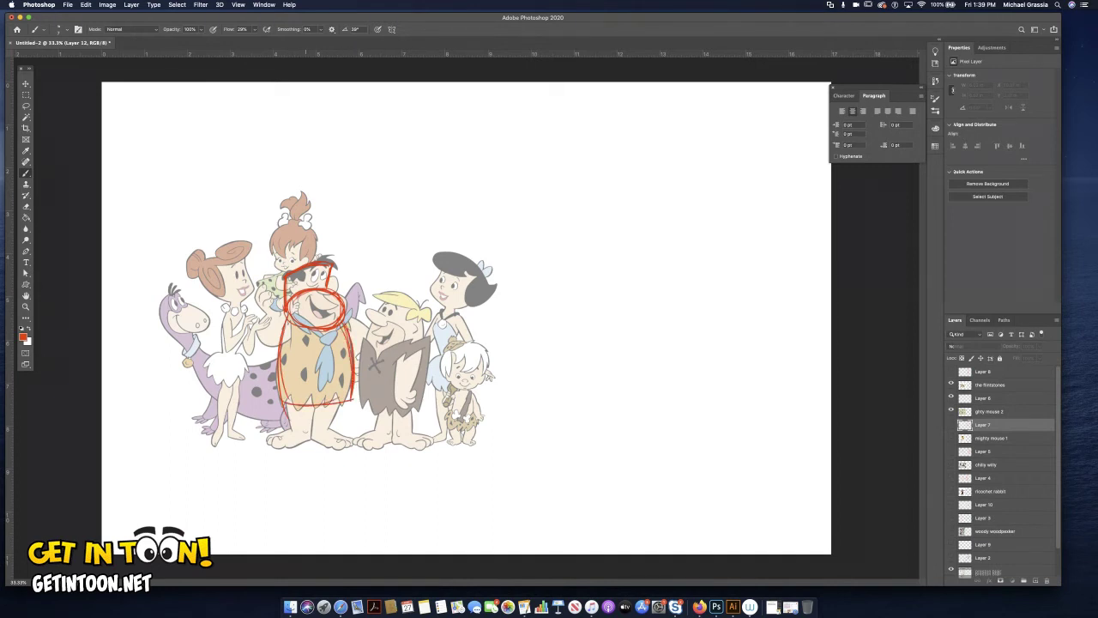
{"action": "mouse_move", "coordinate": [292, 403]}
{"action": "left_mouse_down"}
{"action": "mouse_move", "coordinate": [288, 433]}
{"action": "mouse_move", "coordinate": [340, 430]}
{"action": "mouse_move", "coordinate": [269, 440]}
{"action": "mouse_move", "coordinate": [311, 444]}
{"action": "mouse_move", "coordinate": [343, 429]}
{"action": "mouse_move", "coordinate": [319, 444]}
{"action": "left_mouse_up"}
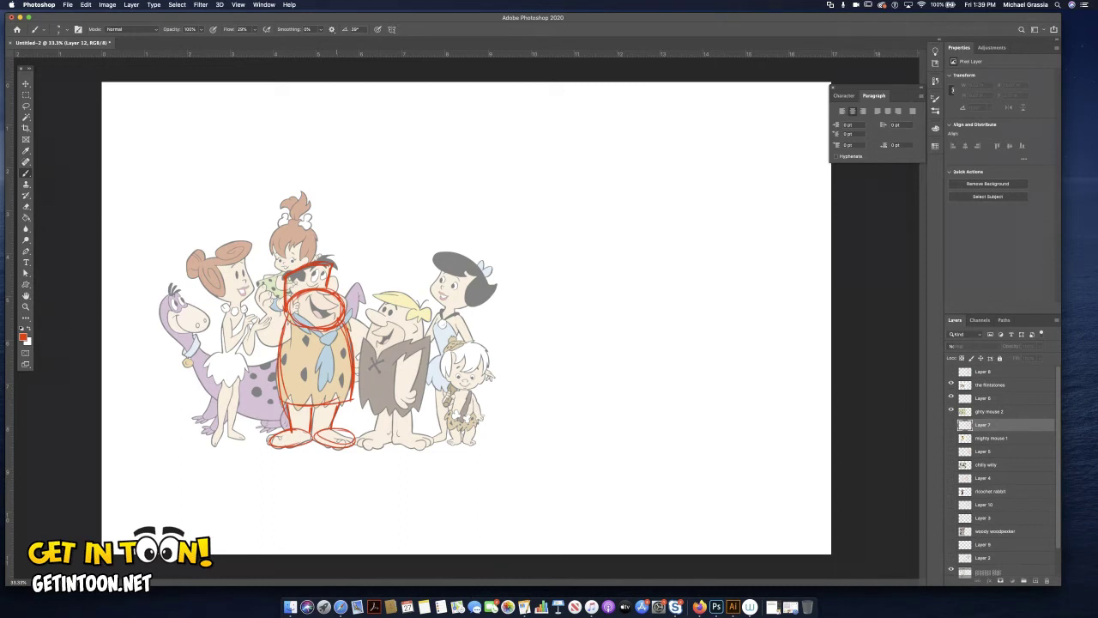
- Sketch a freehand blocky head outline with a jutting muzzle in the blank area above the group
{"action": "mouse_move", "coordinate": [467, 127]}
{"action": "left_mouse_down"}
{"action": "mouse_move", "coordinate": [508, 115]}
{"action": "mouse_move", "coordinate": [519, 153]}
{"action": "left_mouse_up"}
{"action": "left_click_drag", "start_coordinate": [466, 127], "coordinate": [468, 188]}
{"action": "mouse_move", "coordinate": [515, 120]}
{"action": "left_mouse_down"}
{"action": "mouse_move", "coordinate": [519, 146]}
{"action": "mouse_move", "coordinate": [539, 151]}
{"action": "mouse_move", "coordinate": [528, 194]}
{"action": "left_mouse_up"}
{"action": "left_click_drag", "start_coordinate": [539, 155], "coordinate": [530, 194]}
{"action": "left_click_drag", "start_coordinate": [465, 184], "coordinate": [525, 196]}
{"action": "left_click_drag", "start_coordinate": [544, 155], "coordinate": [535, 192]}
{"action": "mouse_move", "coordinate": [517, 144]}
{"action": "left_mouse_down"}
{"action": "mouse_move", "coordinate": [537, 151]}
{"action": "mouse_move", "coordinate": [537, 183]}
{"action": "left_mouse_up"}
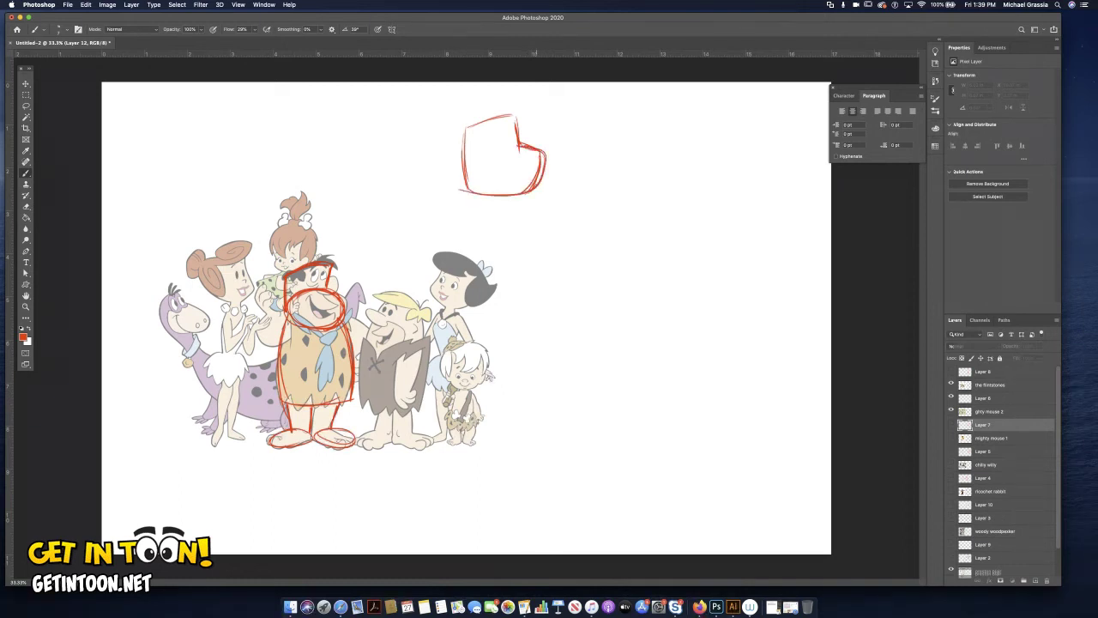
{"action": "mouse_move", "coordinate": [516, 115]}
{"action": "left_mouse_down"}
{"action": "mouse_move", "coordinate": [462, 136]}
{"action": "mouse_move", "coordinate": [459, 192]}
{"action": "left_mouse_up"}
- Lasso the traced Fred construction and move it to the canvas's upper-left corner, clear of the reference, and deselect it
{"action": "key", "text": "l"}
{"action": "mouse_move", "coordinate": [317, 242]}
{"action": "left_mouse_down"}
{"action": "mouse_move", "coordinate": [271, 304]}
{"action": "mouse_move", "coordinate": [388, 318]}
{"action": "mouse_move", "coordinate": [316, 244]}
{"action": "left_mouse_up"}
{"action": "mouse_move", "coordinate": [426, 290]}
{"action": "left_mouse_down"}
{"action": "mouse_move", "coordinate": [220, 407]}
{"action": "mouse_move", "coordinate": [426, 288]}
{"action": "left_mouse_up"}
{"action": "key", "text": "v"}
{"action": "mouse_move", "coordinate": [360, 335]}
{"action": "left_mouse_down"}
{"action": "mouse_move", "coordinate": [194, 156]}
{"action": "mouse_move", "coordinate": [199, 167]}
{"action": "left_mouse_up"}
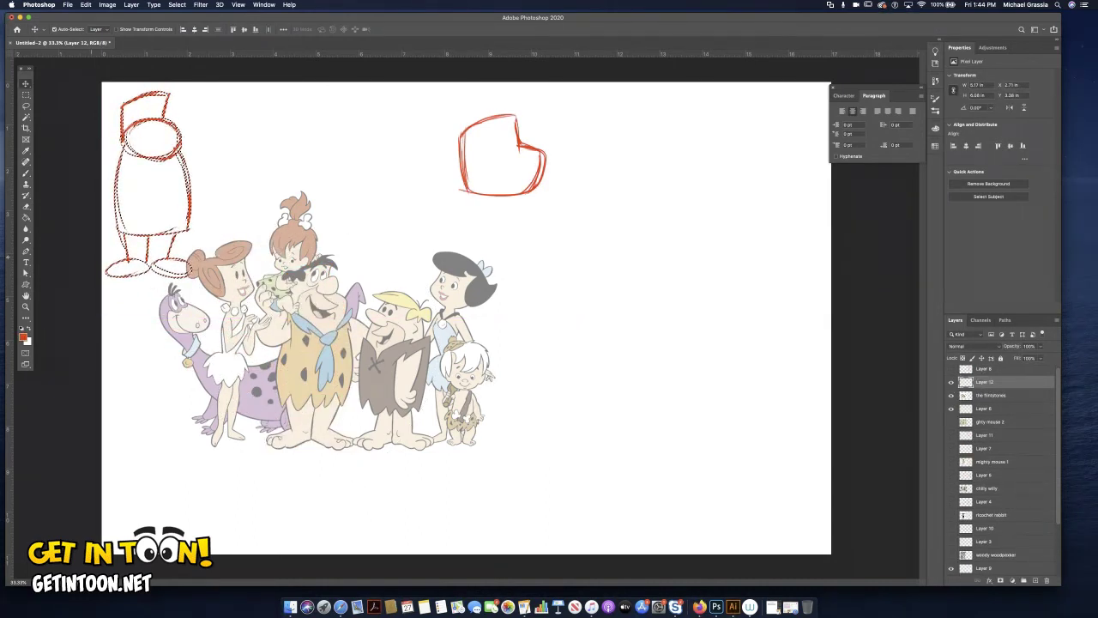
{"action": "key", "text": "super+d"}
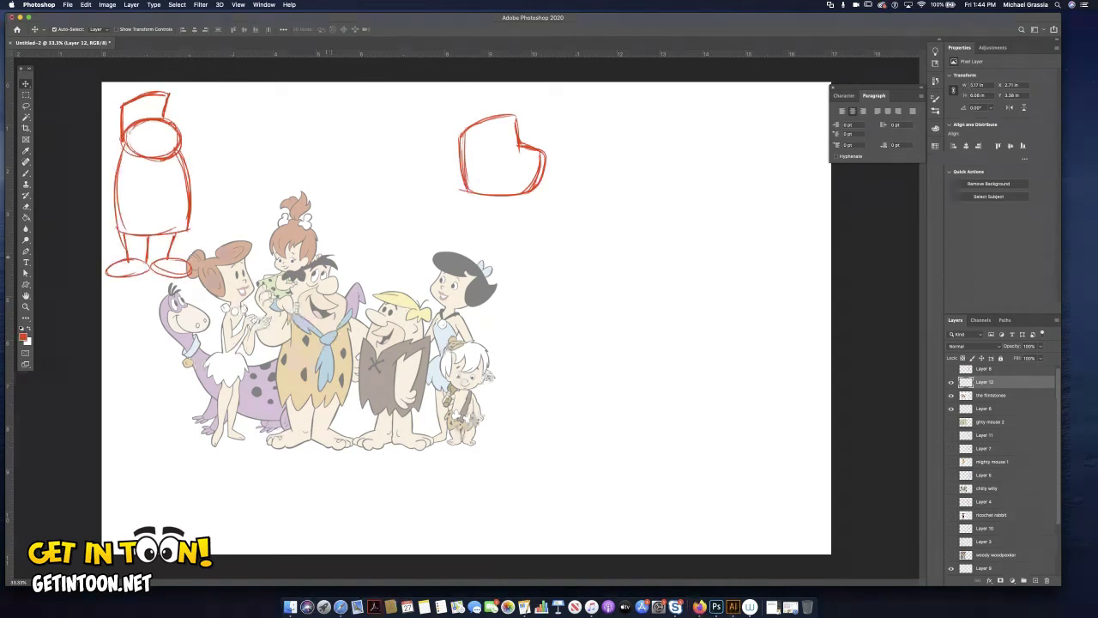
- Move the flintstones reference lower so it clears the relocated construction sketch, and return to brushing on the sketch layer
{"action": "left_click_drag", "start_coordinate": [334, 256], "coordinate": [320, 245]}
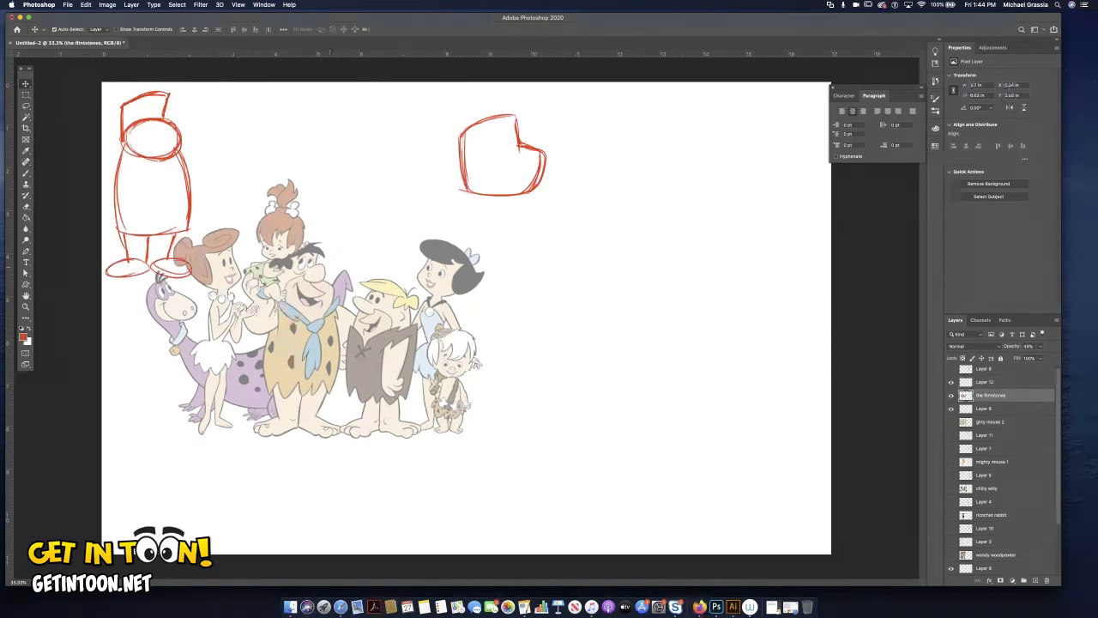
{"action": "left_click_drag", "start_coordinate": [343, 290], "coordinate": [361, 332]}
{"action": "left_click", "coordinate": [188, 202]}
{"action": "key", "text": "b"}
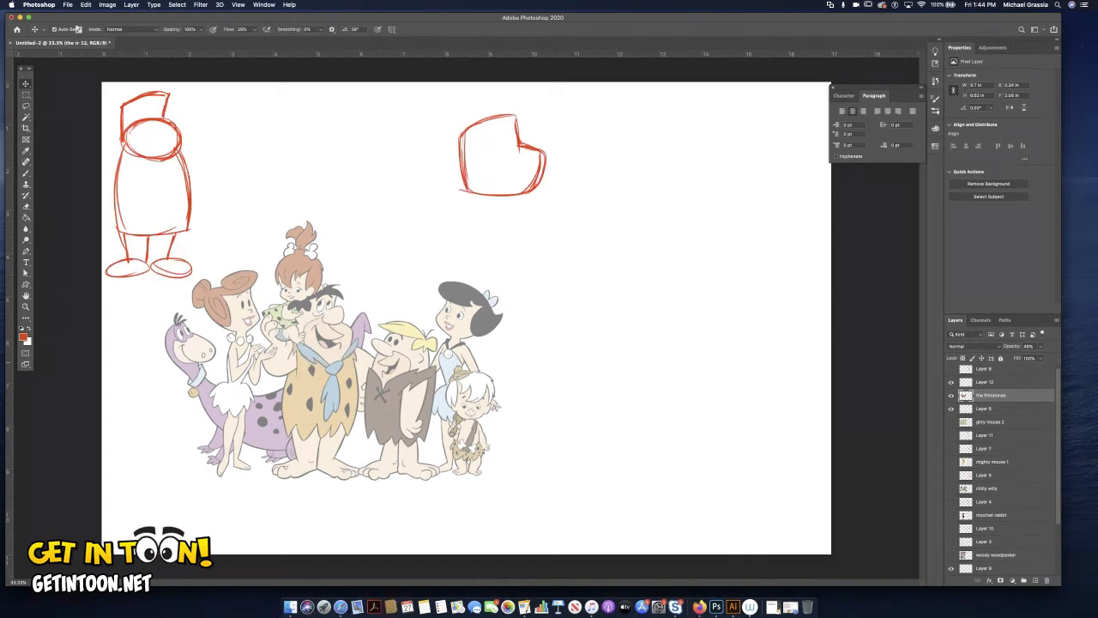
- Mark the eye and nose guide lines over Fred's reference face, and erase the blocky head outline above the group
{"action": "left_click_drag", "start_coordinate": [335, 295], "coordinate": [337, 312]}
{"action": "left_click_drag", "start_coordinate": [334, 310], "coordinate": [314, 315]}
{"action": "key", "text": "e"}
{"action": "left_click_drag", "start_coordinate": [517, 117], "coordinate": [522, 151]}
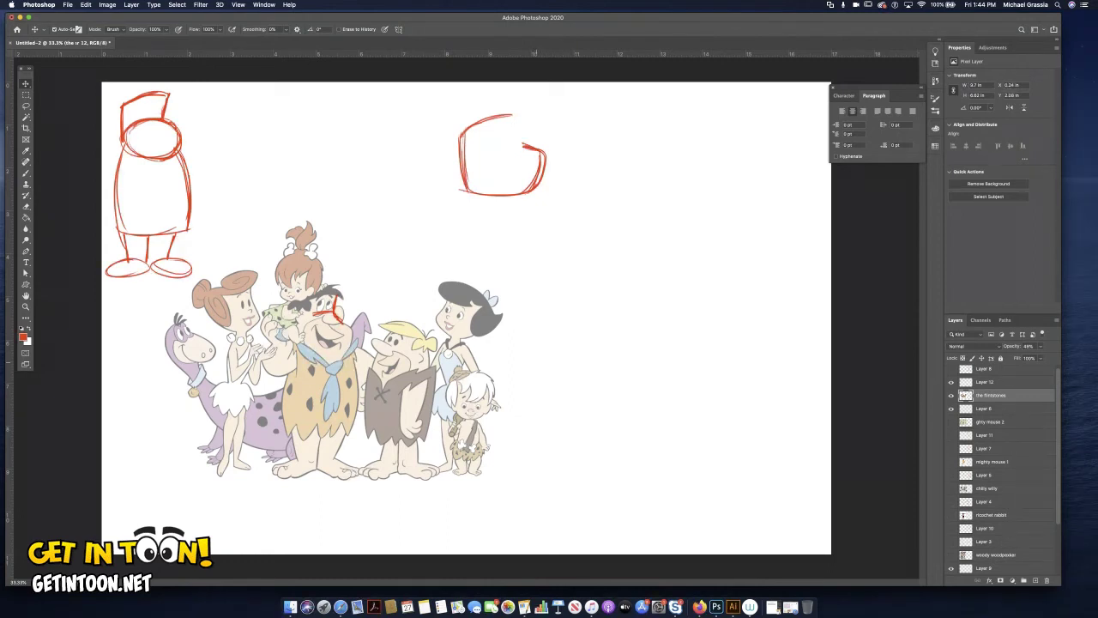
{"action": "mouse_move", "coordinate": [535, 144]}
{"action": "left_mouse_down"}
{"action": "mouse_move", "coordinate": [553, 167]}
{"action": "mouse_move", "coordinate": [532, 176]}
{"action": "mouse_move", "coordinate": [532, 193]}
{"action": "mouse_move", "coordinate": [464, 167]}
{"action": "mouse_move", "coordinate": [455, 137]}
{"action": "mouse_move", "coordinate": [513, 114]}
{"action": "left_mouse_up"}
{"action": "left_click_drag", "start_coordinate": [477, 195], "coordinate": [506, 195]}
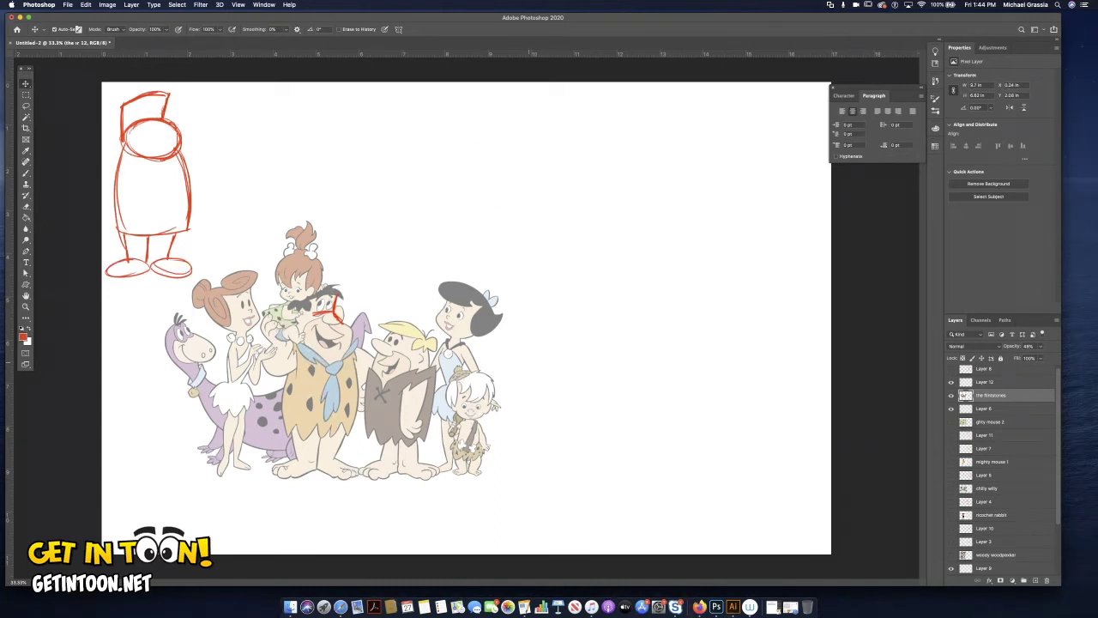
- Draw a new Fred head outline above and beside Betty, with a flat forehead and protruding muzzle
{"action": "key", "text": "b"}
{"action": "mouse_move", "coordinate": [512, 152]}
{"action": "left_mouse_down"}
{"action": "mouse_move", "coordinate": [566, 138]}
{"action": "mouse_move", "coordinate": [569, 174]}
{"action": "left_mouse_up"}
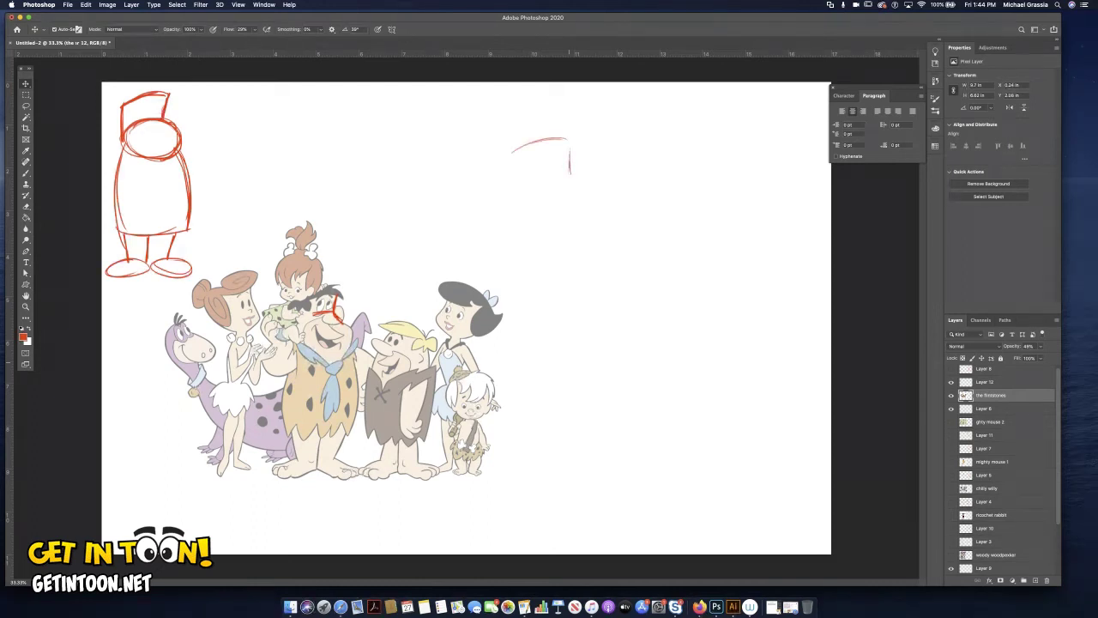
{"action": "left_click_drag", "start_coordinate": [512, 151], "coordinate": [508, 209]}
{"action": "mouse_move", "coordinate": [569, 167]}
{"action": "left_mouse_down"}
{"action": "mouse_move", "coordinate": [589, 187]}
{"action": "mouse_move", "coordinate": [562, 228]}
{"action": "left_mouse_up"}
{"action": "mouse_move", "coordinate": [509, 180]}
{"action": "left_mouse_down"}
{"action": "mouse_move", "coordinate": [507, 222]}
{"action": "mouse_move", "coordinate": [562, 229]}
{"action": "left_mouse_up"}
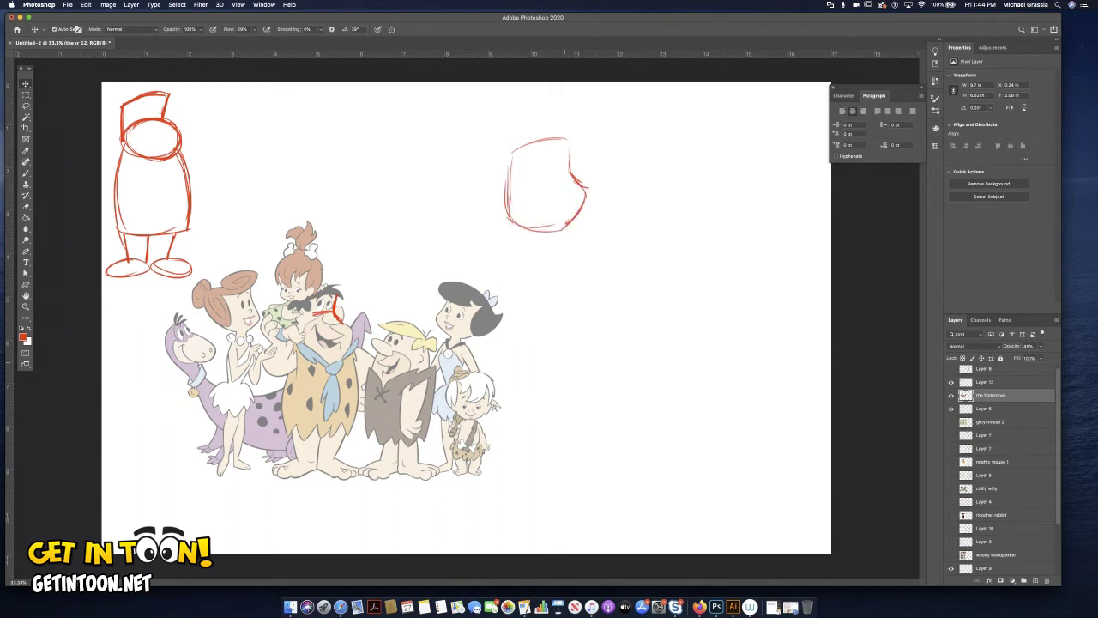
- Add a large rounded nose and two tall oval eyes with pupils to Fred's head
{"action": "mouse_move", "coordinate": [569, 169]}
{"action": "left_mouse_down"}
{"action": "mouse_move", "coordinate": [530, 176]}
{"action": "mouse_move", "coordinate": [545, 156]}
{"action": "left_mouse_up"}
{"action": "key", "text": "super+z"}
{"action": "mouse_move", "coordinate": [556, 174]}
{"action": "left_mouse_down"}
{"action": "mouse_move", "coordinate": [591, 162]}
{"action": "mouse_move", "coordinate": [589, 188]}
{"action": "mouse_move", "coordinate": [593, 163]}
{"action": "mouse_move", "coordinate": [590, 184]}
{"action": "mouse_move", "coordinate": [546, 153]}
{"action": "mouse_move", "coordinate": [554, 171]}
{"action": "left_mouse_up"}
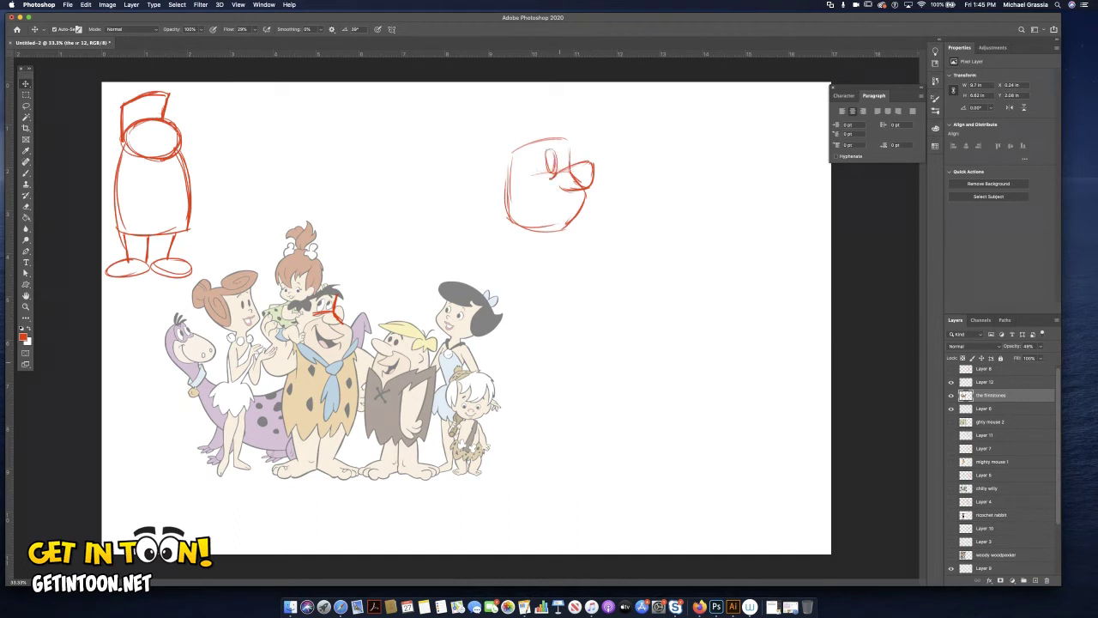
{"action": "mouse_move", "coordinate": [560, 172]}
{"action": "left_mouse_down"}
{"action": "mouse_move", "coordinate": [568, 159]}
{"action": "mouse_move", "coordinate": [554, 167]}
{"action": "mouse_move", "coordinate": [592, 201]}
{"action": "mouse_move", "coordinate": [559, 232]}
{"action": "left_mouse_up"}
{"action": "left_click_drag", "start_coordinate": [585, 187], "coordinate": [594, 215]}
- Erase the lower jaw of Fred's head and redraw it further forward with a fuller chin
{"action": "key", "text": "e"}
{"action": "mouse_move", "coordinate": [585, 189]}
{"action": "left_mouse_down"}
{"action": "mouse_move", "coordinate": [569, 221]}
{"action": "mouse_move", "coordinate": [590, 203]}
{"action": "mouse_move", "coordinate": [559, 230]}
{"action": "mouse_move", "coordinate": [508, 218]}
{"action": "left_mouse_up"}
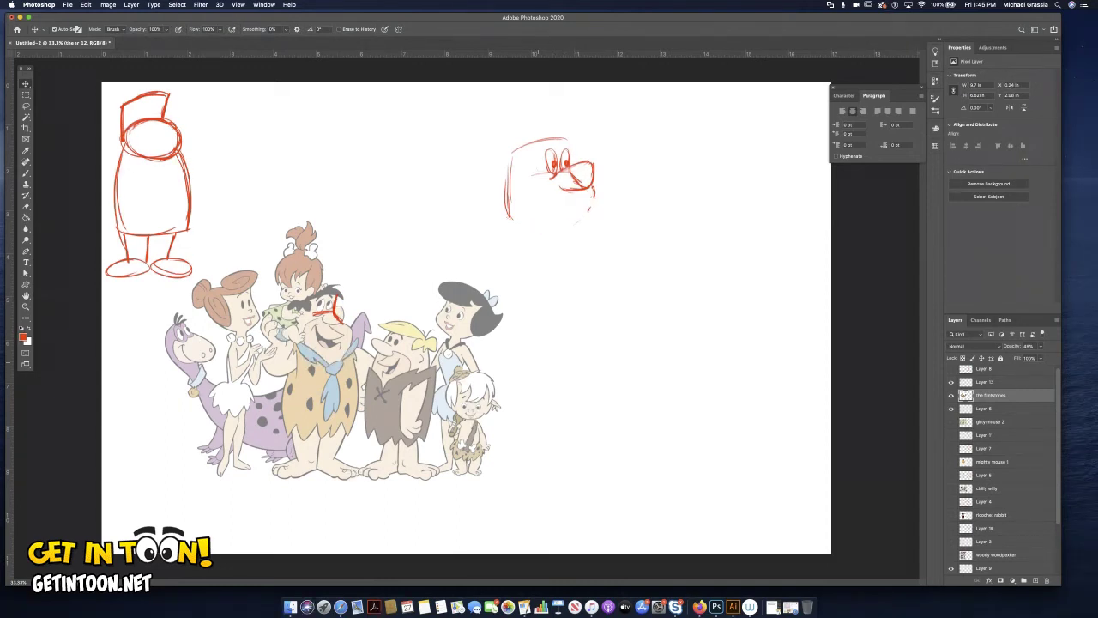
{"action": "key", "text": "b"}
{"action": "mouse_move", "coordinate": [596, 192]}
{"action": "left_mouse_down"}
{"action": "mouse_move", "coordinate": [568, 234]}
{"action": "mouse_move", "coordinate": [508, 211]}
{"action": "mouse_move", "coordinate": [546, 230]}
{"action": "left_mouse_up"}
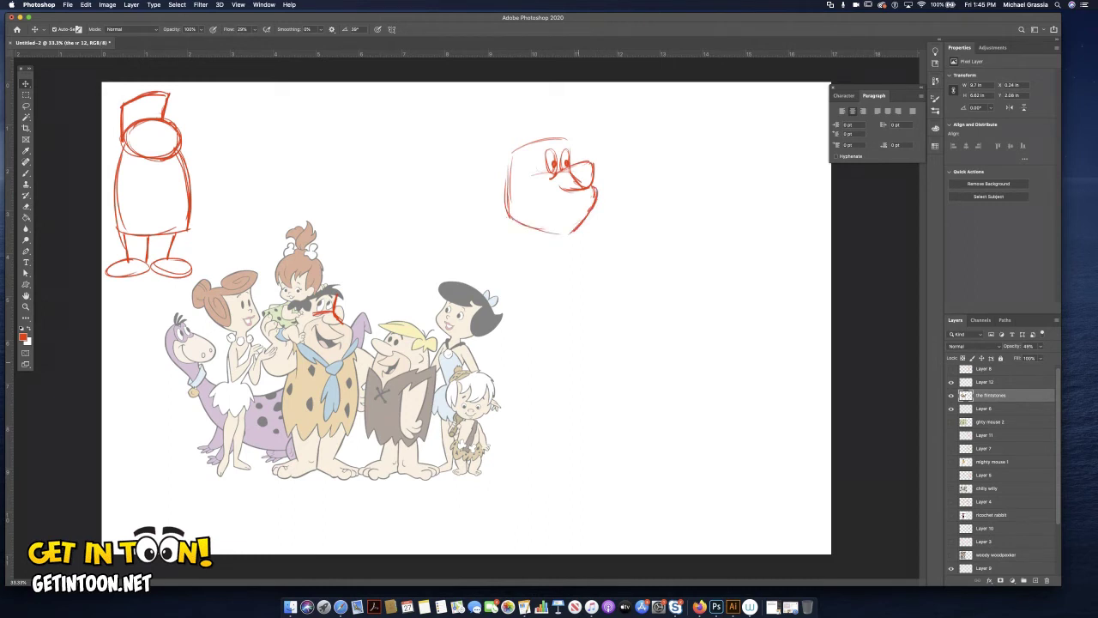
- Draw Fred's beard line and open smiling mouth, and erase the doubled strokes behind the beard line
{"action": "mouse_move", "coordinate": [584, 195]}
{"action": "left_mouse_down"}
{"action": "mouse_move", "coordinate": [558, 206]}
{"action": "mouse_move", "coordinate": [539, 186]}
{"action": "mouse_move", "coordinate": [512, 206]}
{"action": "mouse_move", "coordinate": [519, 219]}
{"action": "left_mouse_up"}
{"action": "mouse_move", "coordinate": [537, 180]}
{"action": "left_mouse_down"}
{"action": "mouse_move", "coordinate": [523, 228]}
{"action": "mouse_move", "coordinate": [523, 197]}
{"action": "left_mouse_up"}
{"action": "mouse_move", "coordinate": [536, 181]}
{"action": "left_mouse_down"}
{"action": "mouse_move", "coordinate": [525, 188]}
{"action": "mouse_move", "coordinate": [545, 218]}
{"action": "mouse_move", "coordinate": [573, 211]}
{"action": "left_mouse_up"}
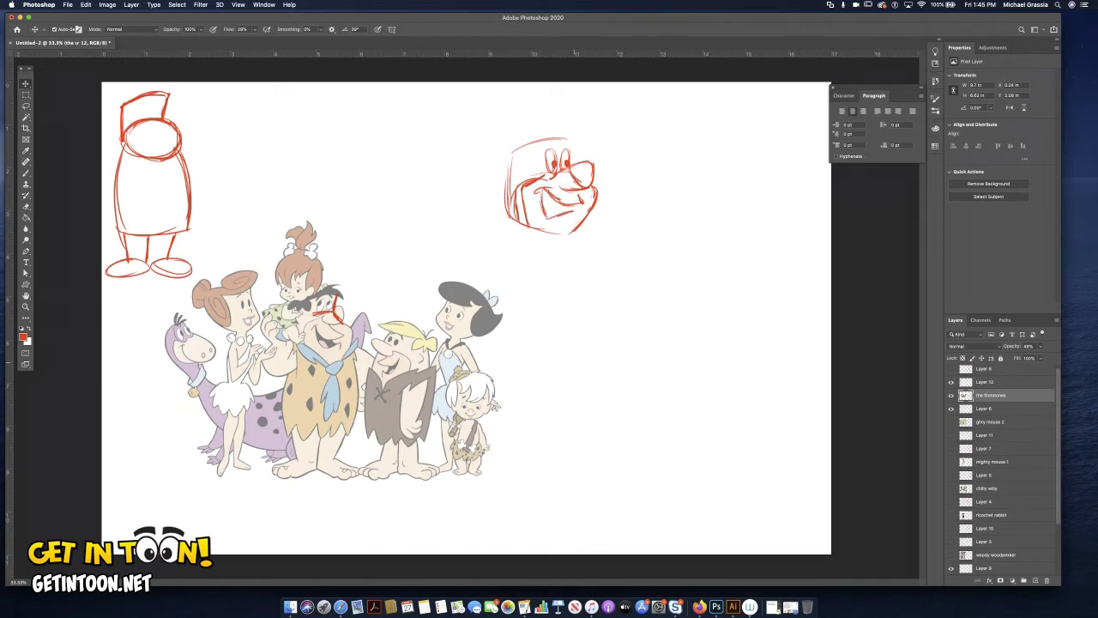
{"action": "key", "text": "e"}
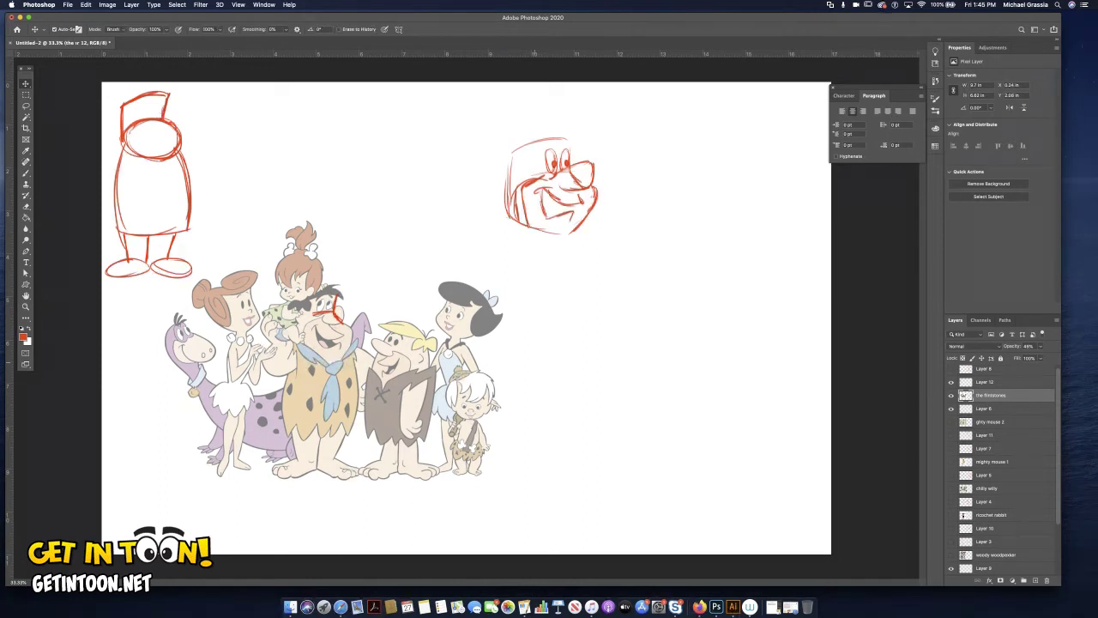
{"action": "left_click_drag", "start_coordinate": [520, 182], "coordinate": [518, 220]}
{"action": "key", "text": "b"}
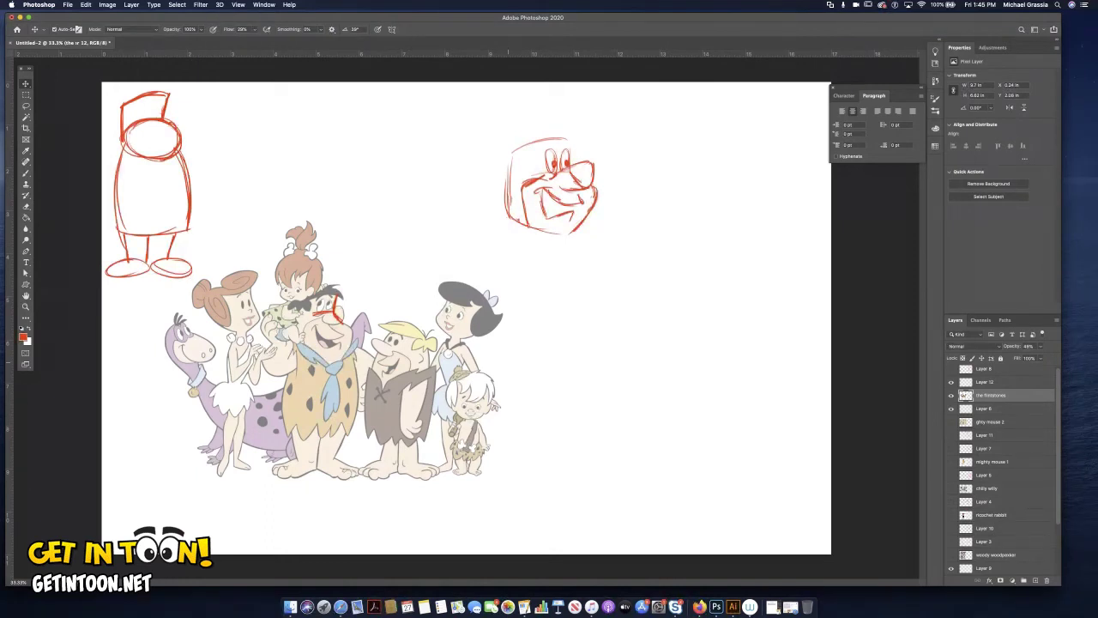
- Draw Fred's side tufts and swept-forward hair, undoing and reworking the top strokes
{"action": "mouse_move", "coordinate": [511, 146]}
{"action": "left_mouse_down"}
{"action": "mouse_move", "coordinate": [496, 176]}
{"action": "mouse_move", "coordinate": [511, 163]}
{"action": "mouse_move", "coordinate": [528, 175]}
{"action": "mouse_move", "coordinate": [565, 119]}
{"action": "mouse_move", "coordinate": [601, 117]}
{"action": "mouse_move", "coordinate": [591, 118]}
{"action": "left_mouse_up"}
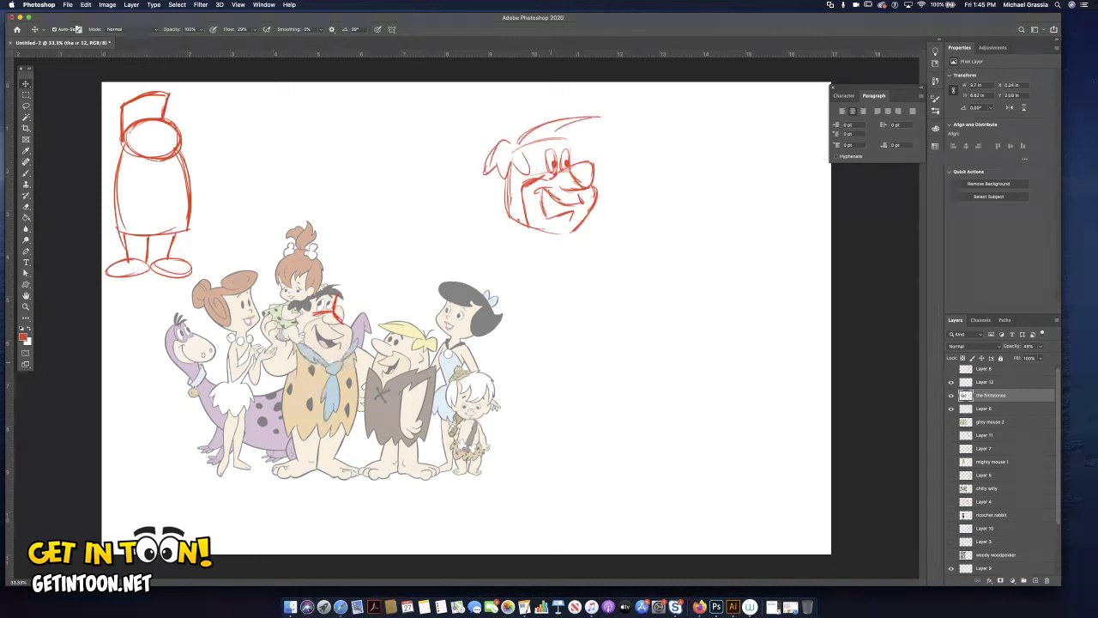
{"action": "key", "text": "super+z"}
{"action": "key", "text": "super+z"}
{"action": "mouse_move", "coordinate": [520, 142]}
{"action": "left_mouse_down"}
{"action": "mouse_move", "coordinate": [588, 117]}
{"action": "mouse_move", "coordinate": [558, 131]}
{"action": "mouse_move", "coordinate": [600, 144]}
{"action": "left_mouse_up"}
{"action": "left_click_drag", "start_coordinate": [599, 144], "coordinate": [520, 152]}
{"action": "left_click_drag", "start_coordinate": [552, 147], "coordinate": [512, 143]}
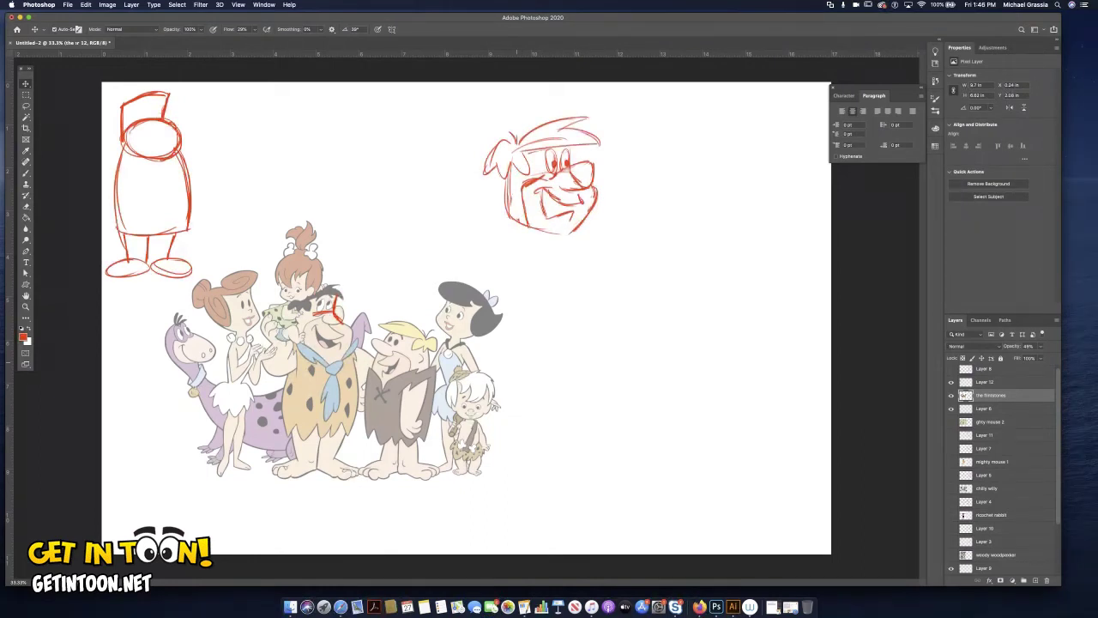
- Strengthen Fred's jaw and outline his barrel-shaped torso down to a curved hem
{"action": "mouse_move", "coordinate": [511, 220]}
{"action": "left_mouse_down"}
{"action": "mouse_move", "coordinate": [568, 238]}
{"action": "mouse_move", "coordinate": [563, 247]}
{"action": "left_mouse_up"}
{"action": "mouse_move", "coordinate": [596, 189]}
{"action": "left_mouse_down"}
{"action": "mouse_move", "coordinate": [578, 226]}
{"action": "mouse_move", "coordinate": [585, 220]}
{"action": "left_mouse_up"}
{"action": "left_click_drag", "start_coordinate": [504, 214], "coordinate": [492, 343]}
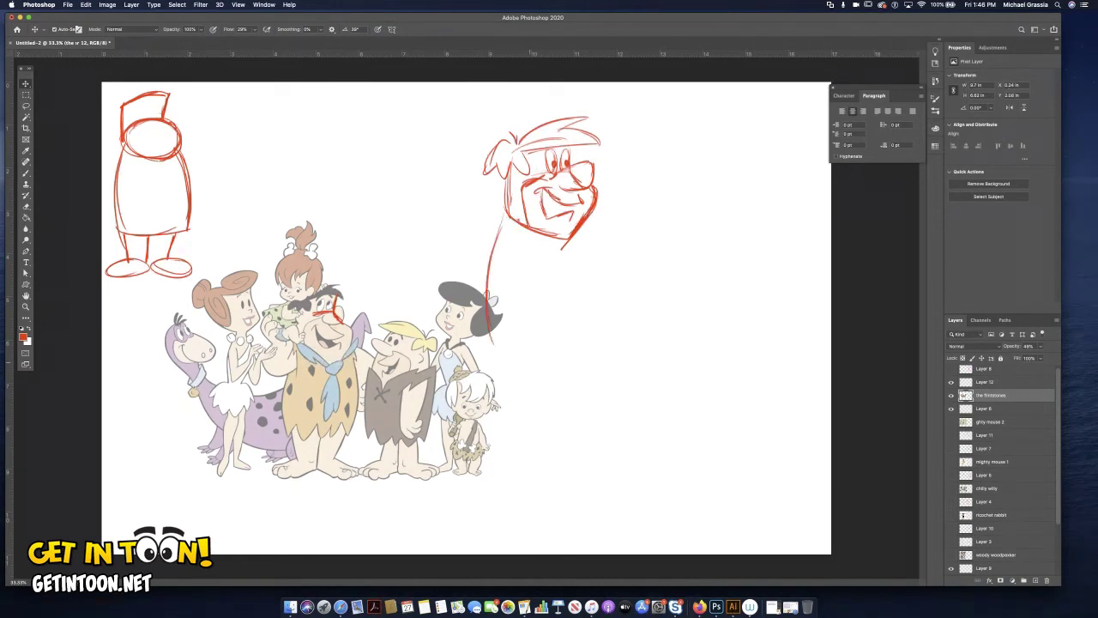
{"action": "left_click_drag", "start_coordinate": [592, 230], "coordinate": [595, 330]}
{"action": "mouse_move", "coordinate": [491, 348]}
{"action": "left_mouse_down"}
{"action": "mouse_move", "coordinate": [596, 347]}
{"action": "mouse_move", "coordinate": [580, 349]}
{"action": "left_mouse_up"}
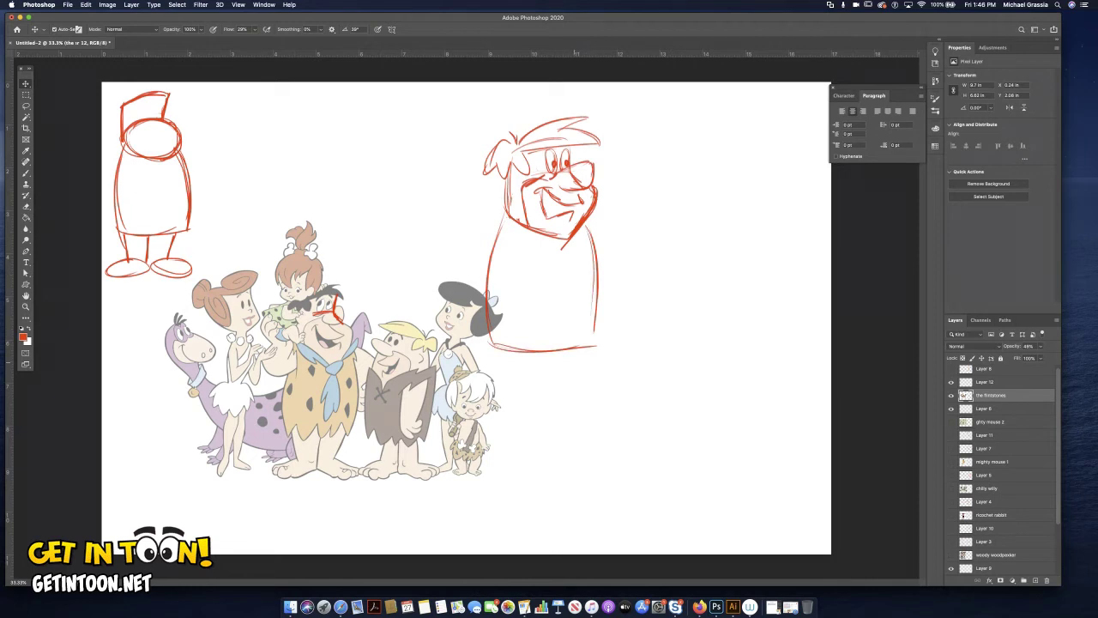
- Add Fred's collar and knotted tie, and finish his lower body with a ragged hem, legs and long feet
{"action": "mouse_move", "coordinate": [500, 211]}
{"action": "left_mouse_down"}
{"action": "mouse_move", "coordinate": [536, 249]}
{"action": "mouse_move", "coordinate": [597, 218]}
{"action": "mouse_move", "coordinate": [561, 262]}
{"action": "mouse_move", "coordinate": [573, 259]}
{"action": "mouse_move", "coordinate": [557, 249]}
{"action": "mouse_move", "coordinate": [553, 259]}
{"action": "mouse_move", "coordinate": [576, 251]}
{"action": "mouse_move", "coordinate": [547, 309]}
{"action": "left_mouse_up"}
{"action": "mouse_move", "coordinate": [554, 263]}
{"action": "left_mouse_down"}
{"action": "mouse_move", "coordinate": [547, 309]}
{"action": "mouse_move", "coordinate": [565, 332]}
{"action": "left_mouse_up"}
{"action": "left_click_drag", "start_coordinate": [565, 332], "coordinate": [567, 301]}
{"action": "left_click_drag", "start_coordinate": [574, 263], "coordinate": [568, 310]}
{"action": "left_click_drag", "start_coordinate": [516, 353], "coordinate": [516, 399]}
{"action": "mouse_move", "coordinate": [549, 353]}
{"action": "left_mouse_down"}
{"action": "mouse_move", "coordinate": [550, 400]}
{"action": "mouse_move", "coordinate": [575, 400]}
{"action": "mouse_move", "coordinate": [485, 413]}
{"action": "mouse_move", "coordinate": [619, 402]}
{"action": "mouse_move", "coordinate": [553, 417]}
{"action": "left_mouse_up"}
{"action": "mouse_move", "coordinate": [492, 341]}
{"action": "left_mouse_down"}
{"action": "mouse_move", "coordinate": [498, 351]}
{"action": "mouse_move", "coordinate": [592, 348]}
{"action": "left_mouse_up"}
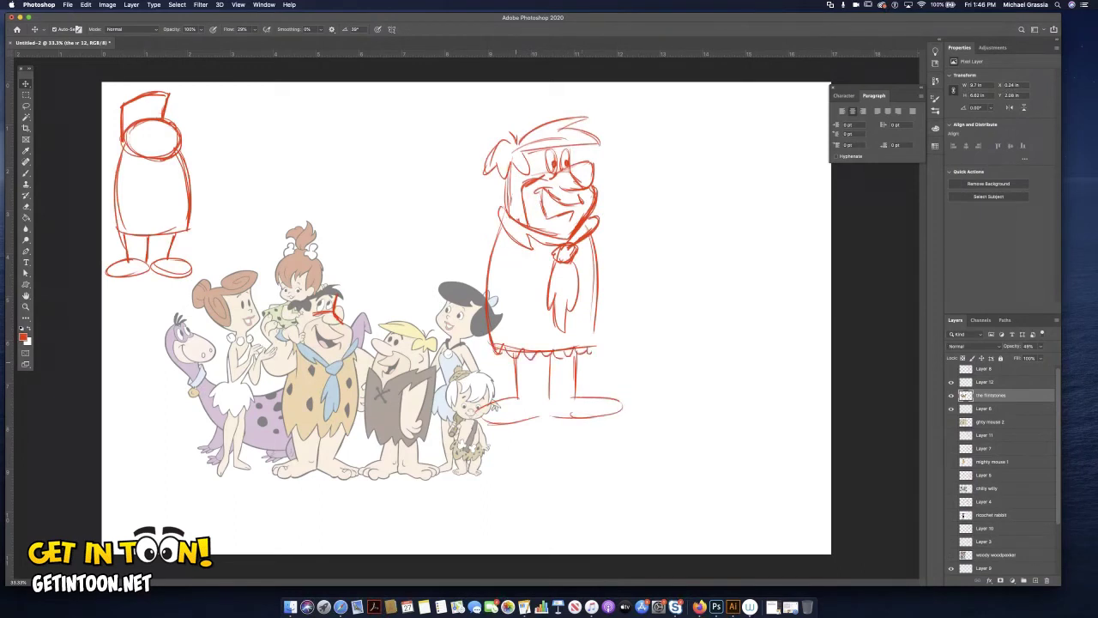
- Draw one arm hanging at Fred's side and the other raised in a wave, and touch up his mouth
{"action": "mouse_move", "coordinate": [508, 237]}
{"action": "left_mouse_down"}
{"action": "mouse_move", "coordinate": [527, 272]}
{"action": "mouse_move", "coordinate": [494, 320]}
{"action": "left_mouse_up"}
{"action": "mouse_move", "coordinate": [521, 268]}
{"action": "left_mouse_down"}
{"action": "mouse_move", "coordinate": [522, 331]}
{"action": "mouse_move", "coordinate": [490, 348]}
{"action": "left_mouse_up"}
{"action": "mouse_move", "coordinate": [594, 237]}
{"action": "left_mouse_down"}
{"action": "mouse_move", "coordinate": [635, 256]}
{"action": "mouse_move", "coordinate": [625, 292]}
{"action": "mouse_move", "coordinate": [666, 222]}
{"action": "mouse_move", "coordinate": [672, 242]}
{"action": "mouse_move", "coordinate": [636, 292]}
{"action": "mouse_move", "coordinate": [621, 293]}
{"action": "left_mouse_up"}
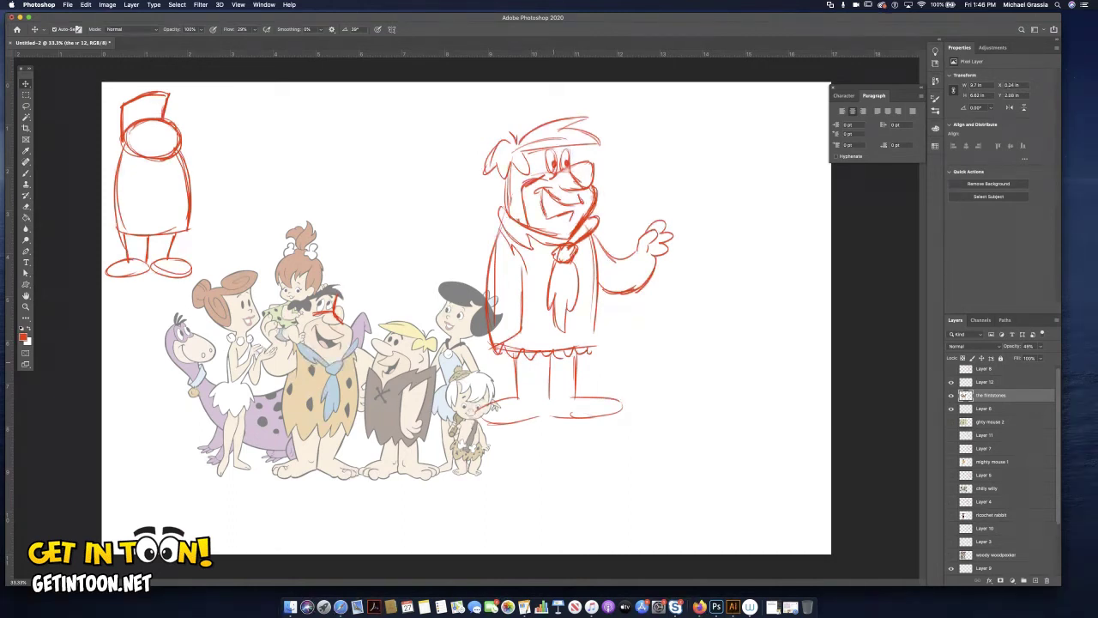
{"action": "left_click_drag", "start_coordinate": [549, 207], "coordinate": [557, 214]}
- Hide the Flintstones sketch and reference, and draw a large head circle for a new character on a blank layer
{"action": "left_click_drag", "start_coordinate": [951, 395], "coordinate": [951, 408]}
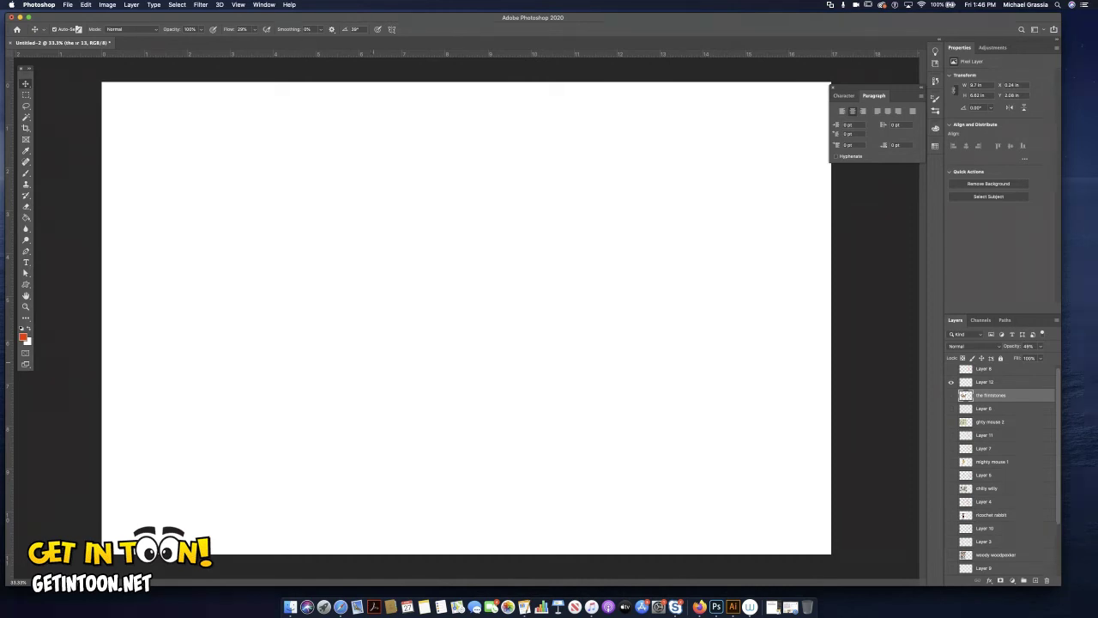
{"action": "mouse_move", "coordinate": [292, 195]}
{"action": "left_mouse_down"}
{"action": "mouse_move", "coordinate": [335, 260]}
{"action": "mouse_move", "coordinate": [307, 161]}
{"action": "mouse_move", "coordinate": [290, 227]}
{"action": "mouse_move", "coordinate": [303, 241]}
{"action": "mouse_move", "coordinate": [345, 258]}
{"action": "mouse_move", "coordinate": [393, 235]}
{"action": "mouse_move", "coordinate": [398, 204]}
{"action": "left_mouse_up"}
{"action": "left_click_drag", "start_coordinate": [287, 200], "coordinate": [297, 234]}
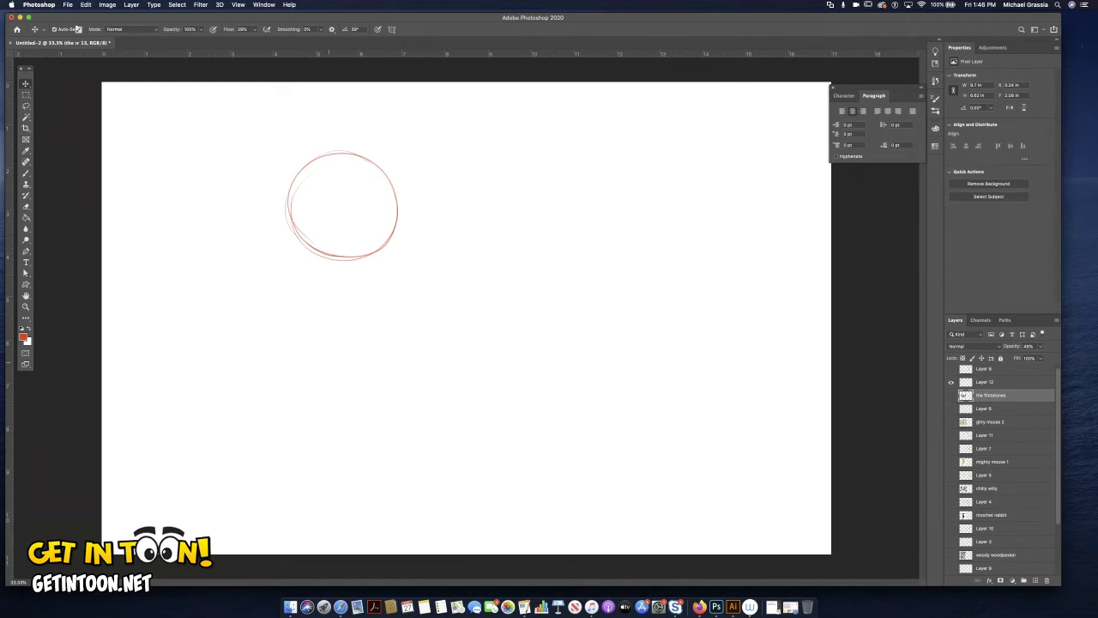
- Draw a small rounded body beneath the head circle and add curved vertical and horizontal face guide lines
{"action": "mouse_move", "coordinate": [324, 261]}
{"action": "left_mouse_down"}
{"action": "mouse_move", "coordinate": [329, 304]}
{"action": "mouse_move", "coordinate": [369, 316]}
{"action": "left_mouse_up"}
{"action": "mouse_move", "coordinate": [359, 262]}
{"action": "left_mouse_down"}
{"action": "mouse_move", "coordinate": [375, 268]}
{"action": "mouse_move", "coordinate": [371, 320]}
{"action": "mouse_move", "coordinate": [345, 309]}
{"action": "left_mouse_up"}
{"action": "mouse_move", "coordinate": [369, 271]}
{"action": "left_mouse_down"}
{"action": "mouse_move", "coordinate": [378, 318]}
{"action": "mouse_move", "coordinate": [370, 270]}
{"action": "mouse_move", "coordinate": [381, 302]}
{"action": "mouse_move", "coordinate": [345, 314]}
{"action": "left_mouse_up"}
{"action": "left_click_drag", "start_coordinate": [319, 264], "coordinate": [360, 321]}
{"action": "left_click_drag", "start_coordinate": [324, 159], "coordinate": [310, 253]}
{"action": "left_click_drag", "start_coordinate": [283, 211], "coordinate": [378, 228]}
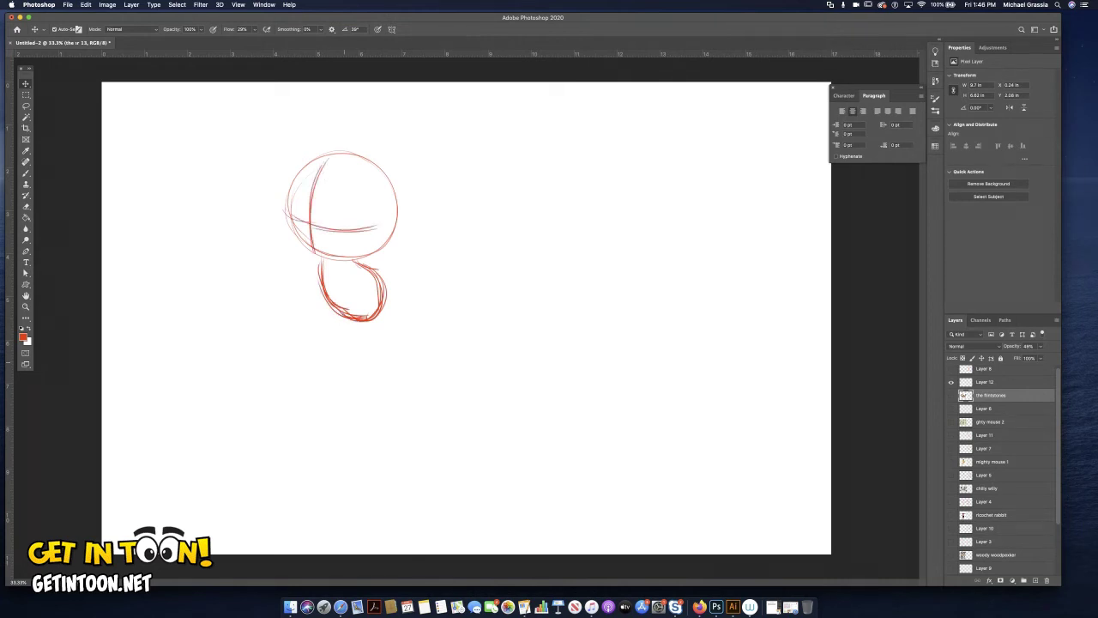
- Draw the monkey's small nose, large protruding muzzle, open mouth with cheek crease, and oval eyes
{"action": "mouse_move", "coordinate": [323, 228]}
{"action": "left_mouse_down"}
{"action": "mouse_move", "coordinate": [330, 197]}
{"action": "mouse_move", "coordinate": [319, 225]}
{"action": "mouse_move", "coordinate": [298, 192]}
{"action": "mouse_move", "coordinate": [297, 224]}
{"action": "left_mouse_up"}
{"action": "left_click_drag", "start_coordinate": [313, 227], "coordinate": [307, 227]}
{"action": "mouse_move", "coordinate": [288, 228]}
{"action": "left_mouse_down"}
{"action": "mouse_move", "coordinate": [274, 262]}
{"action": "mouse_move", "coordinate": [292, 280]}
{"action": "mouse_move", "coordinate": [335, 279]}
{"action": "left_mouse_up"}
{"action": "mouse_move", "coordinate": [336, 234]}
{"action": "left_mouse_down"}
{"action": "mouse_move", "coordinate": [317, 279]}
{"action": "mouse_move", "coordinate": [333, 268]}
{"action": "mouse_move", "coordinate": [266, 266]}
{"action": "mouse_move", "coordinate": [295, 223]}
{"action": "mouse_move", "coordinate": [279, 287]}
{"action": "left_mouse_up"}
{"action": "mouse_move", "coordinate": [300, 228]}
{"action": "left_mouse_down"}
{"action": "mouse_move", "coordinate": [275, 271]}
{"action": "mouse_move", "coordinate": [314, 274]}
{"action": "mouse_move", "coordinate": [301, 273]}
{"action": "mouse_move", "coordinate": [319, 254]}
{"action": "left_mouse_up"}
{"action": "left_click_drag", "start_coordinate": [316, 239], "coordinate": [329, 241]}
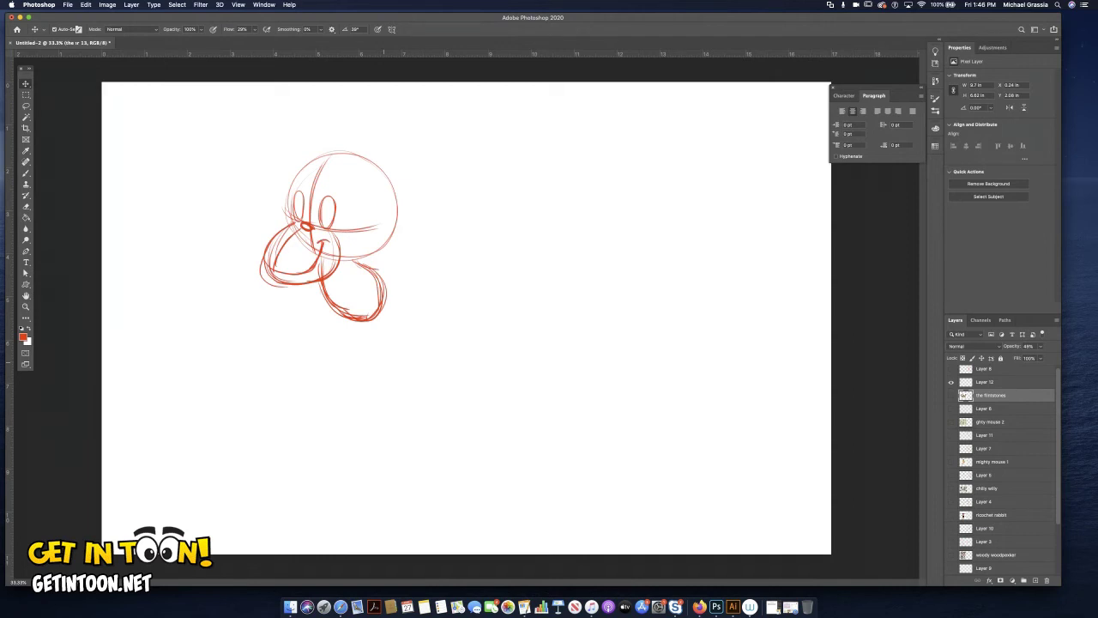
- Add the monkey's near ear, eyebrows, pupils and a small tuft of hair on top of the head
{"action": "mouse_move", "coordinate": [379, 197]}
{"action": "left_mouse_down"}
{"action": "mouse_move", "coordinate": [413, 190]}
{"action": "mouse_move", "coordinate": [386, 235]}
{"action": "mouse_move", "coordinate": [376, 234]}
{"action": "left_mouse_up"}
{"action": "mouse_move", "coordinate": [290, 187]}
{"action": "left_mouse_down"}
{"action": "mouse_move", "coordinate": [338, 188]}
{"action": "mouse_move", "coordinate": [301, 202]}
{"action": "left_mouse_up"}
{"action": "left_click_drag", "start_coordinate": [328, 198], "coordinate": [331, 203]}
{"action": "mouse_move", "coordinate": [334, 140]}
{"action": "left_mouse_down"}
{"action": "mouse_move", "coordinate": [341, 154]}
{"action": "mouse_move", "coordinate": [330, 156]}
{"action": "left_mouse_up"}
{"action": "left_click_drag", "start_coordinate": [324, 158], "coordinate": [328, 170]}
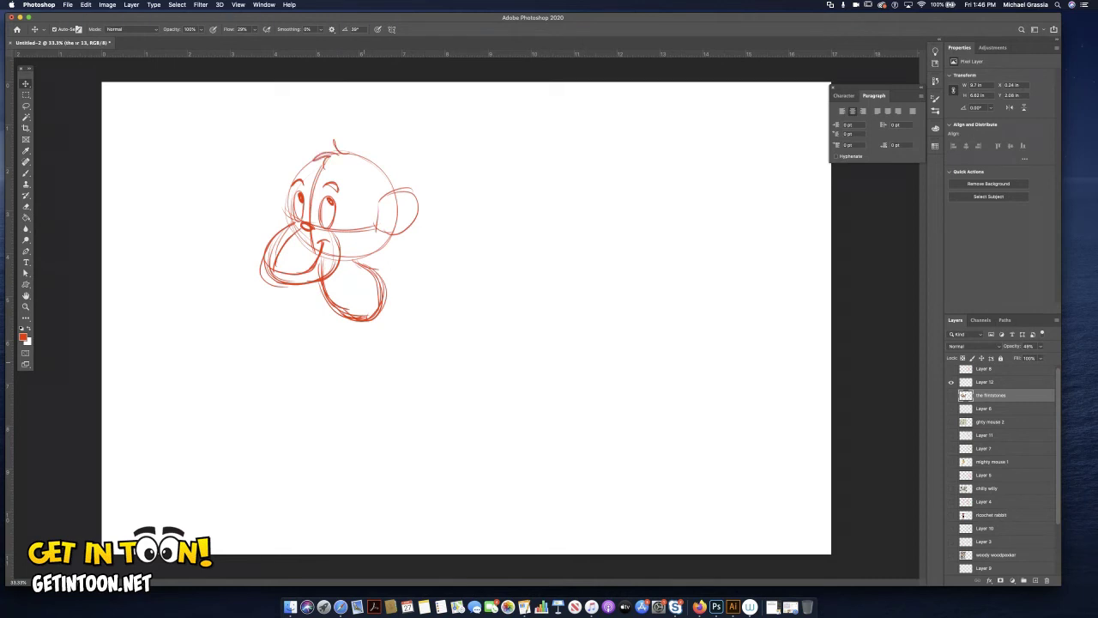
- Add an inner contour to the near ear, firm up the face's front edge, and draw the far ear
{"action": "left_click_drag", "start_coordinate": [400, 197], "coordinate": [383, 211]}
{"action": "left_click_drag", "start_coordinate": [311, 162], "coordinate": [280, 229]}
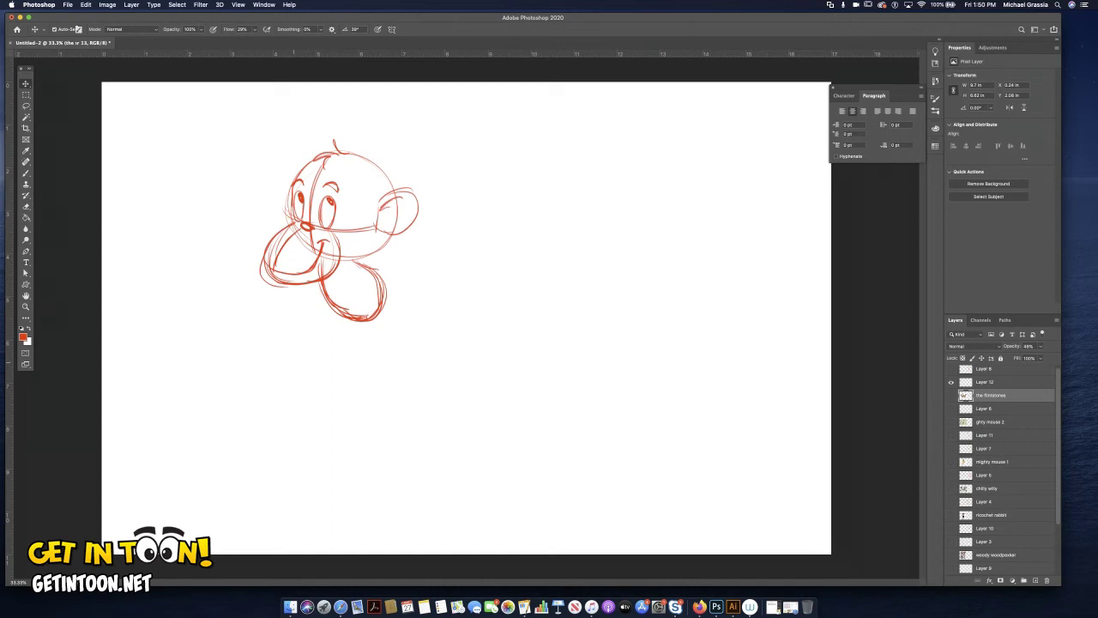
{"action": "left_click_drag", "start_coordinate": [294, 183], "coordinate": [290, 218]}
{"action": "left_click_drag", "start_coordinate": [280, 179], "coordinate": [275, 218]}
- Draw the monkey's bent legs and two long flat feet beneath the body
{"action": "mouse_move", "coordinate": [372, 302]}
{"action": "left_mouse_down"}
{"action": "mouse_move", "coordinate": [349, 307]}
{"action": "mouse_move", "coordinate": [361, 327]}
{"action": "left_mouse_up"}
{"action": "mouse_move", "coordinate": [372, 304]}
{"action": "left_mouse_down"}
{"action": "mouse_move", "coordinate": [348, 309]}
{"action": "mouse_move", "coordinate": [376, 324]}
{"action": "mouse_move", "coordinate": [319, 336]}
{"action": "mouse_move", "coordinate": [380, 338]}
{"action": "left_mouse_up"}
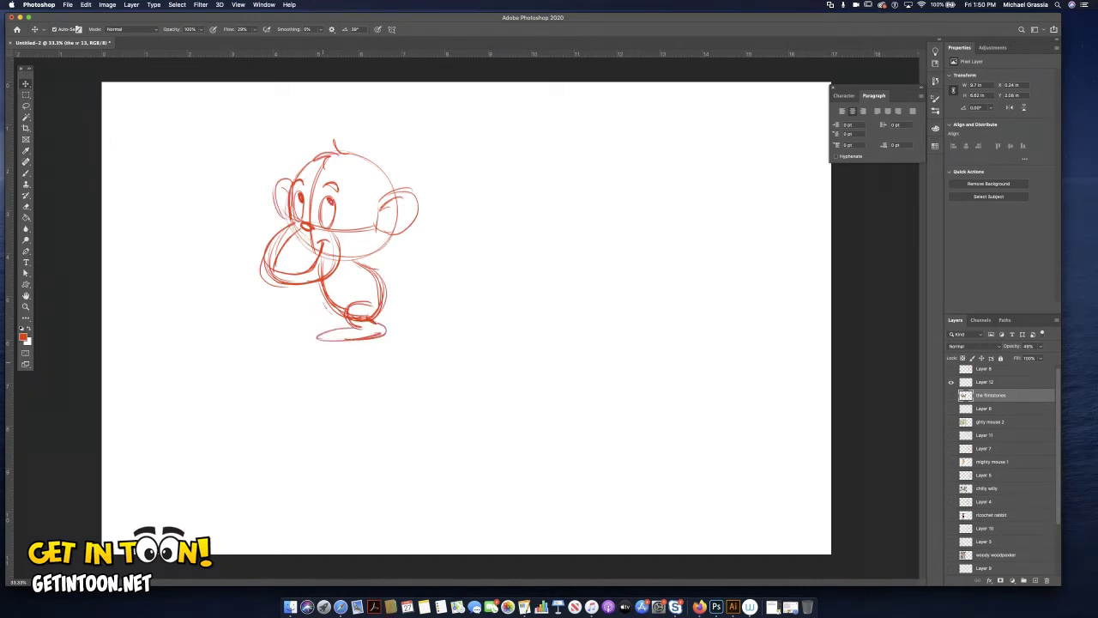
{"action": "mouse_move", "coordinate": [324, 296]}
{"action": "left_mouse_down"}
{"action": "mouse_move", "coordinate": [318, 309]}
{"action": "mouse_move", "coordinate": [333, 318]}
{"action": "mouse_move", "coordinate": [295, 326]}
{"action": "mouse_move", "coordinate": [336, 329]}
{"action": "left_mouse_up"}
- Draw the monkey's far arm stretched forward beneath the muzzle, ending in an open hand with fingers
{"action": "mouse_move", "coordinate": [283, 278]}
{"action": "left_mouse_down"}
{"action": "mouse_move", "coordinate": [210, 291]}
{"action": "mouse_move", "coordinate": [302, 291]}
{"action": "left_mouse_up"}
{"action": "left_click_drag", "start_coordinate": [238, 299], "coordinate": [323, 285]}
{"action": "left_click_drag", "start_coordinate": [217, 289], "coordinate": [199, 301]}
{"action": "left_click_drag", "start_coordinate": [218, 298], "coordinate": [206, 306]}
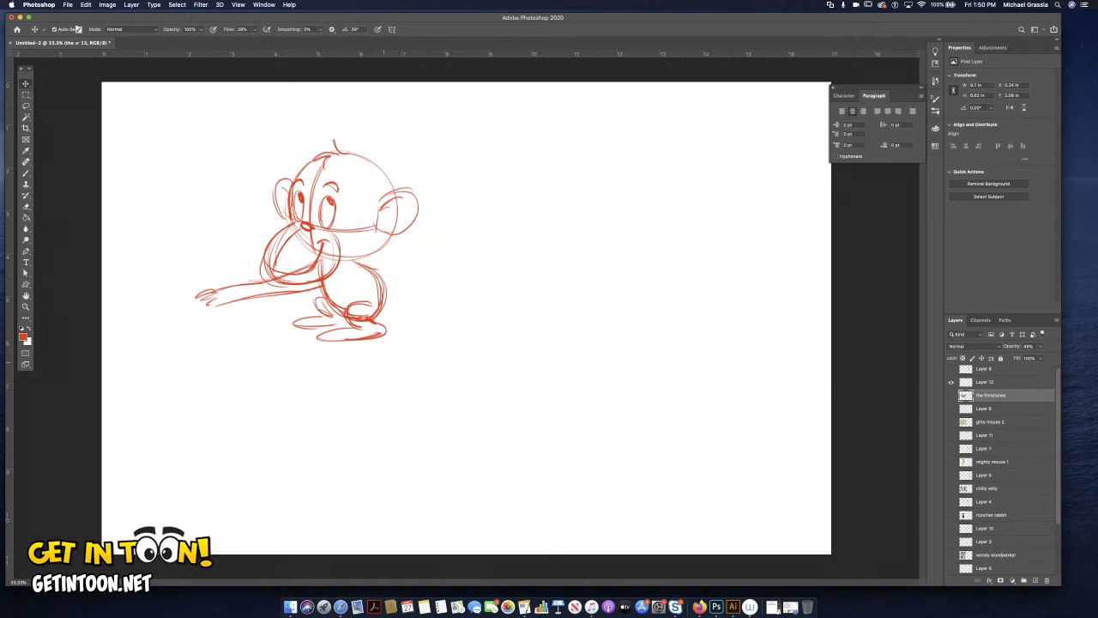
- Sketch the monkey's near arm reaching down to the ground and a long curved tail rising behind the body
{"action": "mouse_move", "coordinate": [350, 261]}
{"action": "left_mouse_down"}
{"action": "mouse_move", "coordinate": [292, 338]}
{"action": "mouse_move", "coordinate": [302, 307]}
{"action": "mouse_move", "coordinate": [285, 347]}
{"action": "mouse_move", "coordinate": [313, 335]}
{"action": "mouse_move", "coordinate": [288, 352]}
{"action": "mouse_move", "coordinate": [317, 351]}
{"action": "mouse_move", "coordinate": [319, 335]}
{"action": "mouse_move", "coordinate": [310, 351]}
{"action": "left_mouse_up"}
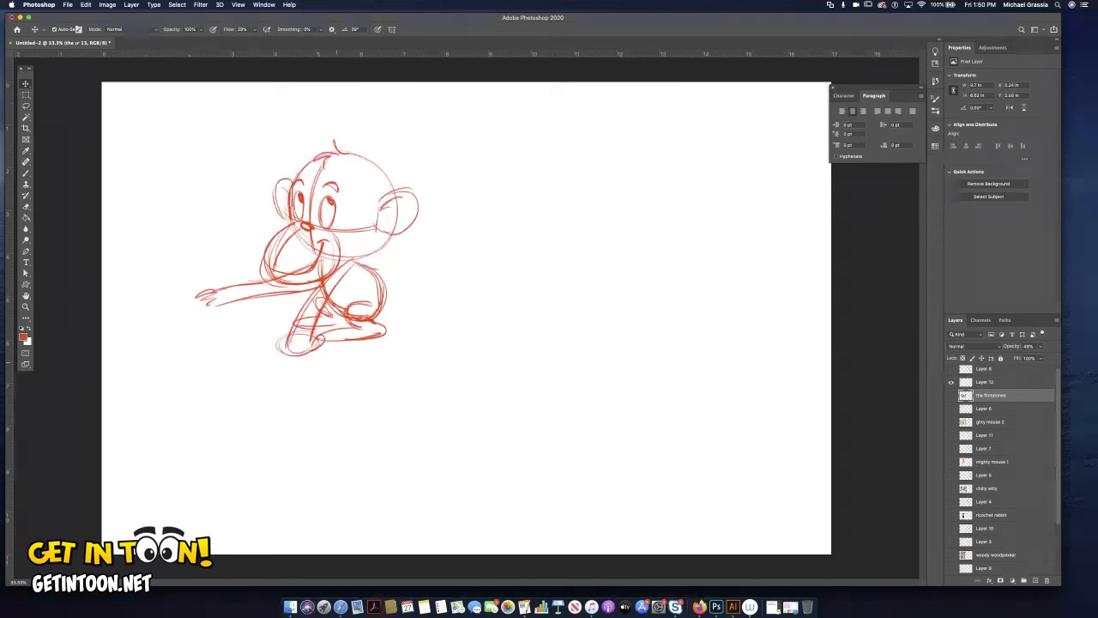
{"action": "mouse_move", "coordinate": [387, 296]}
{"action": "left_mouse_down"}
{"action": "mouse_move", "coordinate": [460, 283]}
{"action": "mouse_move", "coordinate": [487, 226]}
{"action": "mouse_move", "coordinate": [524, 190]}
{"action": "left_mouse_up"}
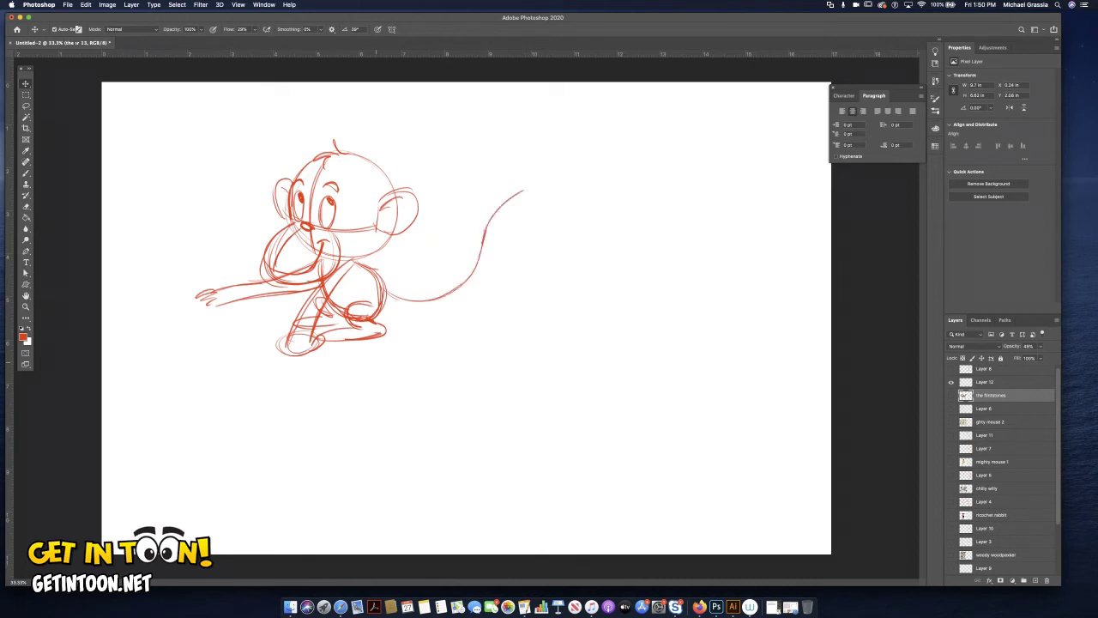
{"action": "mouse_move", "coordinate": [366, 268]}
{"action": "left_mouse_down"}
{"action": "mouse_move", "coordinate": [401, 309]}
{"action": "mouse_move", "coordinate": [422, 309]}
{"action": "mouse_move", "coordinate": [469, 301]}
{"action": "mouse_move", "coordinate": [491, 257]}
{"action": "left_mouse_up"}
{"action": "left_click_drag", "start_coordinate": [448, 304], "coordinate": [536, 187]}
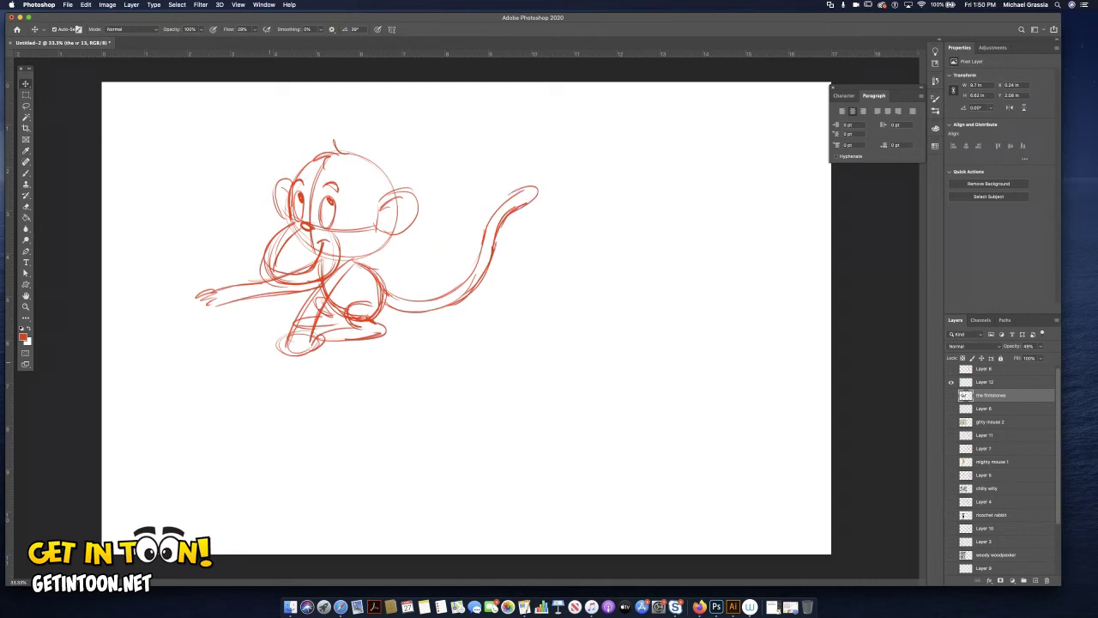
- Sketch fuller open fingers on the outstretched hand and draw a banana on the ground just below it
{"action": "left_click_drag", "start_coordinate": [382, 208], "coordinate": [411, 200]}
{"action": "mouse_move", "coordinate": [203, 294]}
{"action": "left_mouse_down"}
{"action": "mouse_move", "coordinate": [183, 289]}
{"action": "mouse_move", "coordinate": [196, 294]}
{"action": "mouse_move", "coordinate": [163, 307]}
{"action": "mouse_move", "coordinate": [200, 325]}
{"action": "left_mouse_up"}
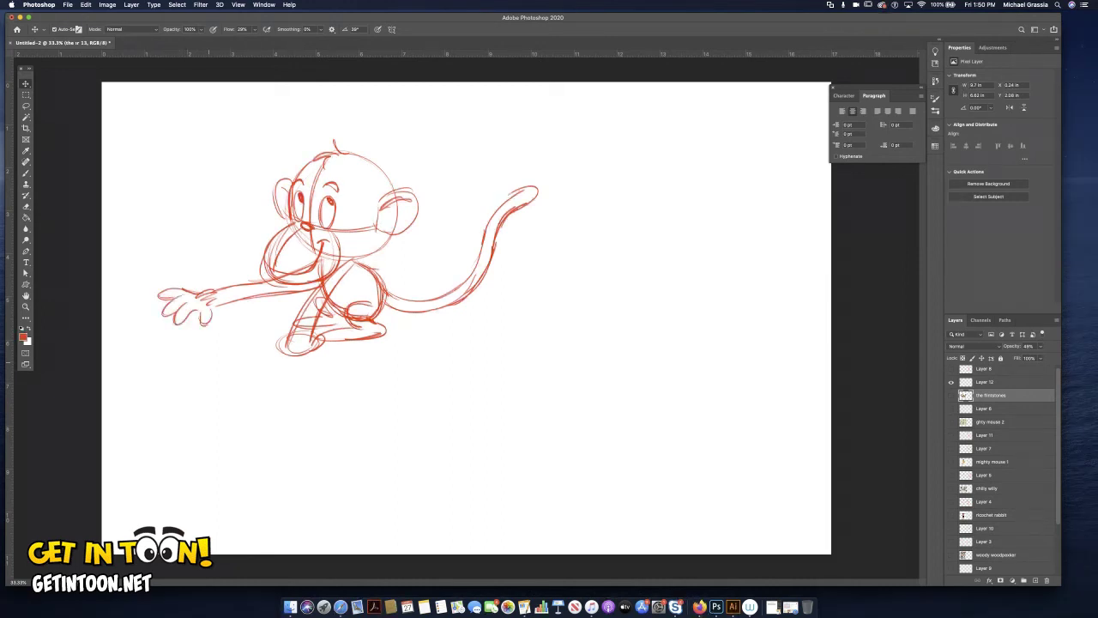
{"action": "left_click_drag", "start_coordinate": [130, 331], "coordinate": [199, 361]}
{"action": "mouse_move", "coordinate": [118, 307]}
{"action": "left_mouse_down"}
{"action": "mouse_move", "coordinate": [185, 355]}
{"action": "mouse_move", "coordinate": [131, 361]}
{"action": "left_mouse_up"}
{"action": "mouse_move", "coordinate": [115, 312]}
{"action": "left_mouse_down"}
{"action": "mouse_move", "coordinate": [141, 365]}
{"action": "mouse_move", "coordinate": [192, 364]}
{"action": "left_mouse_up"}
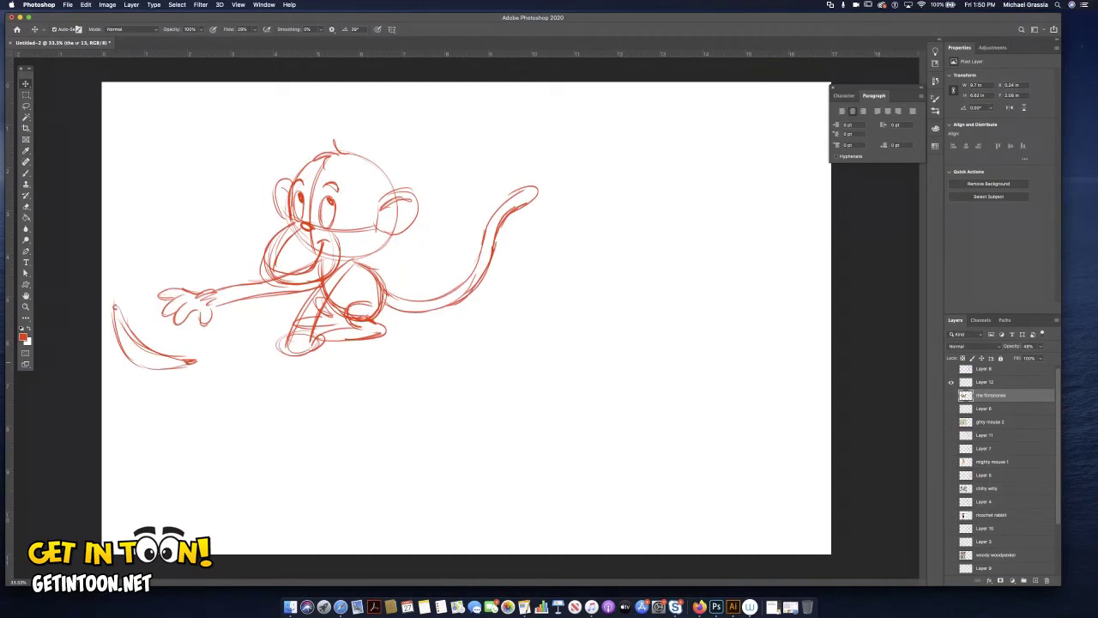
- Fade the red monkey sketch layer to 40% opacity and add a new layer above it for inking in black
{"action": "key", "text": "4"}
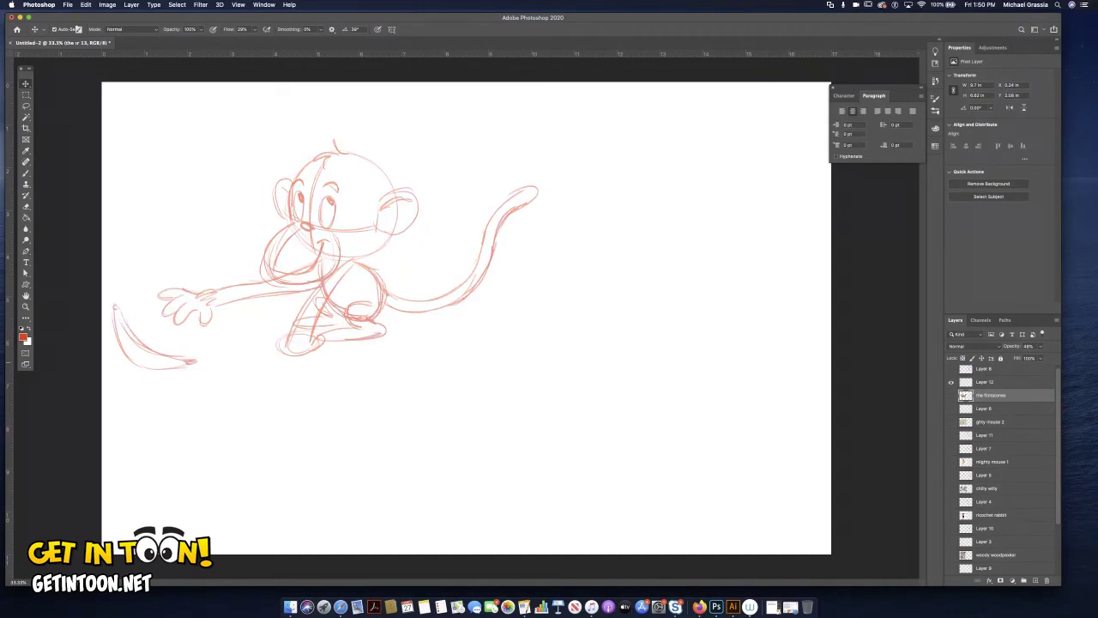
{"action": "left_click", "coordinate": [950, 395]}
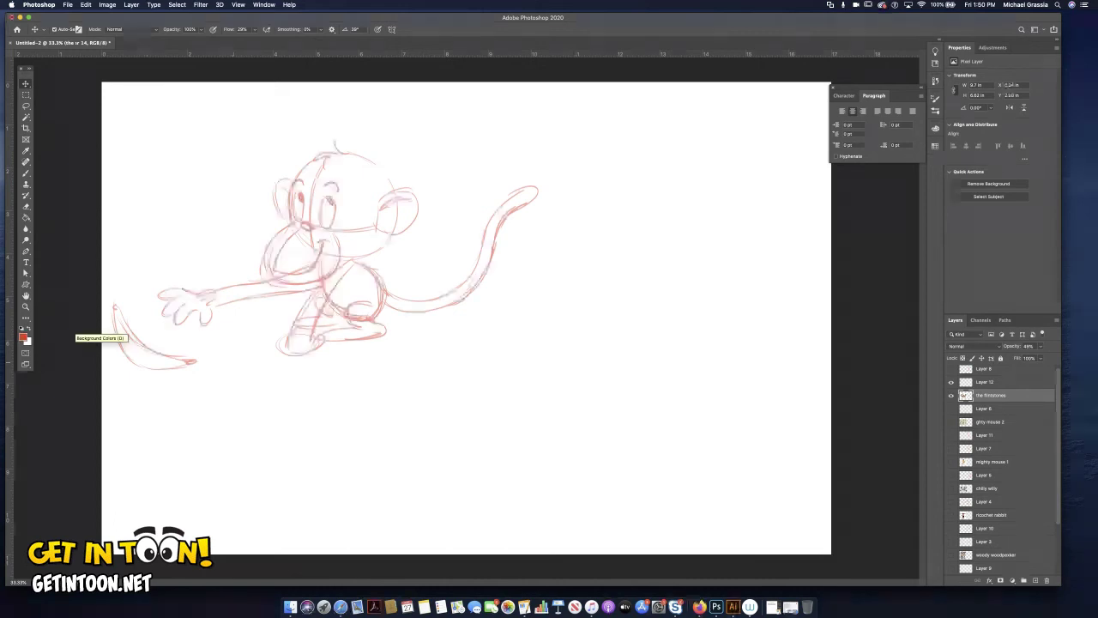
{"action": "key", "text": "super+plus"}
{"action": "key", "text": "super+plus"}
{"action": "left_click_drag", "start_coordinate": [343, 197], "coordinate": [599, 446]}
{"action": "left_click_drag", "start_coordinate": [606, 581], "coordinate": [616, 574]}
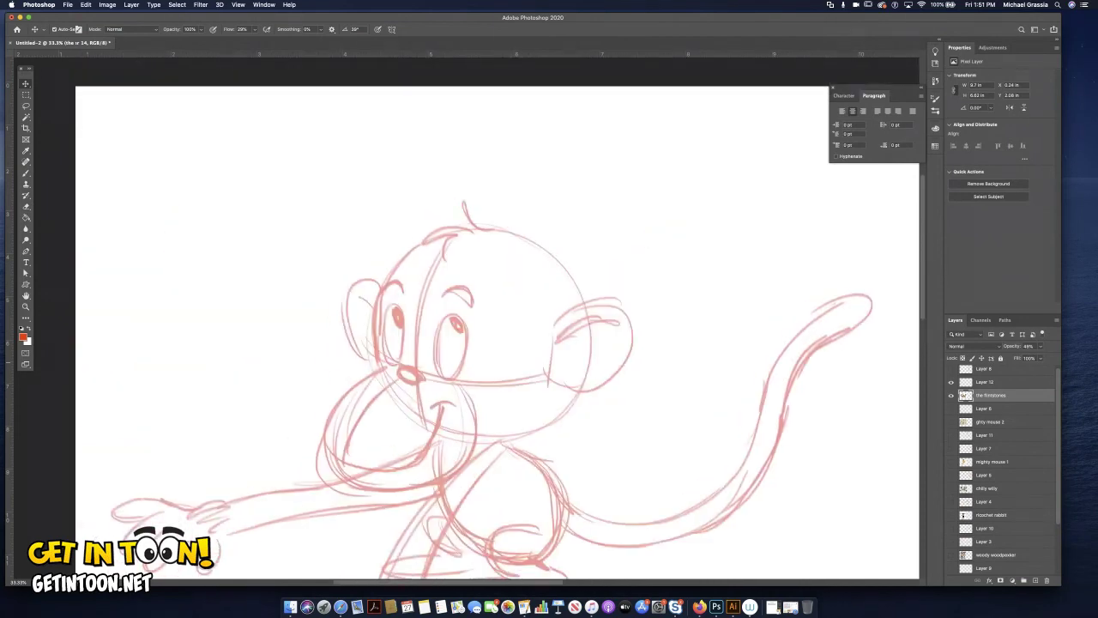
{"action": "scroll", "coordinate": [498, 334], "scroll_direction": "down", "scroll_amount": 5}
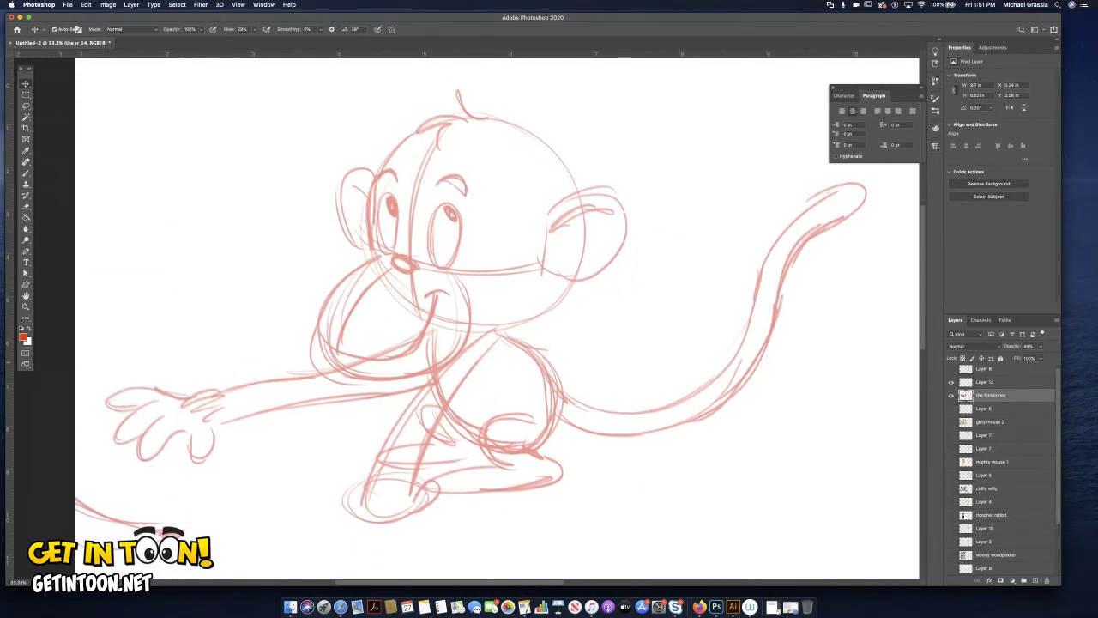
- Choose an inking brush preset, try it along the front of the face, and set the stroke smoothing to 27%
{"action": "left_click", "coordinate": [60, 30]}
{"action": "left_click", "coordinate": [83, 187]}
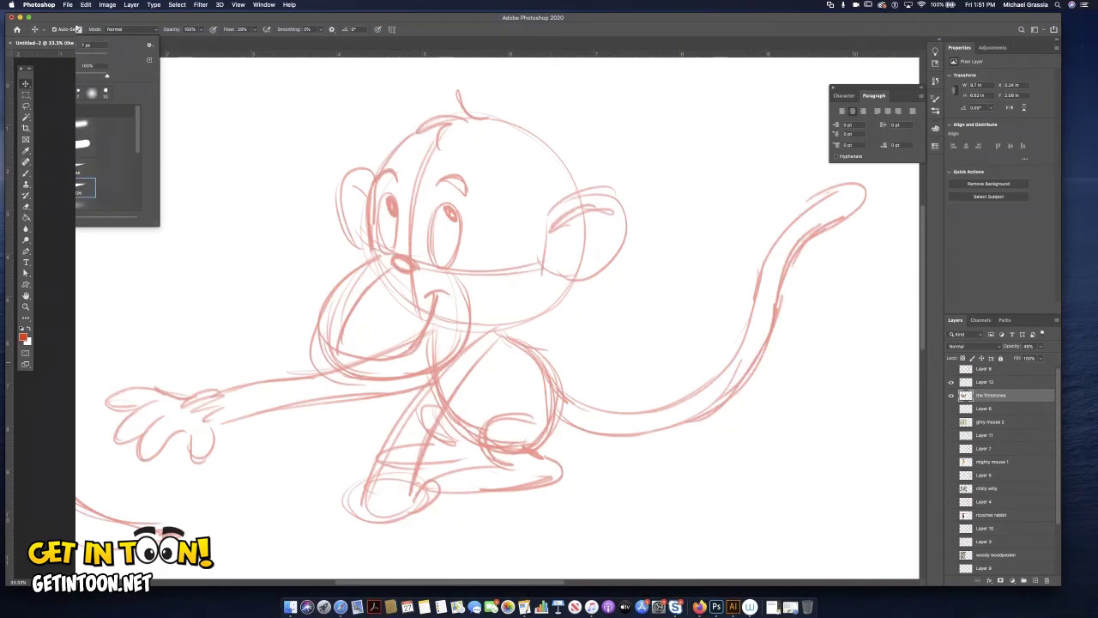
{"action": "left_click", "coordinate": [178, 362]}
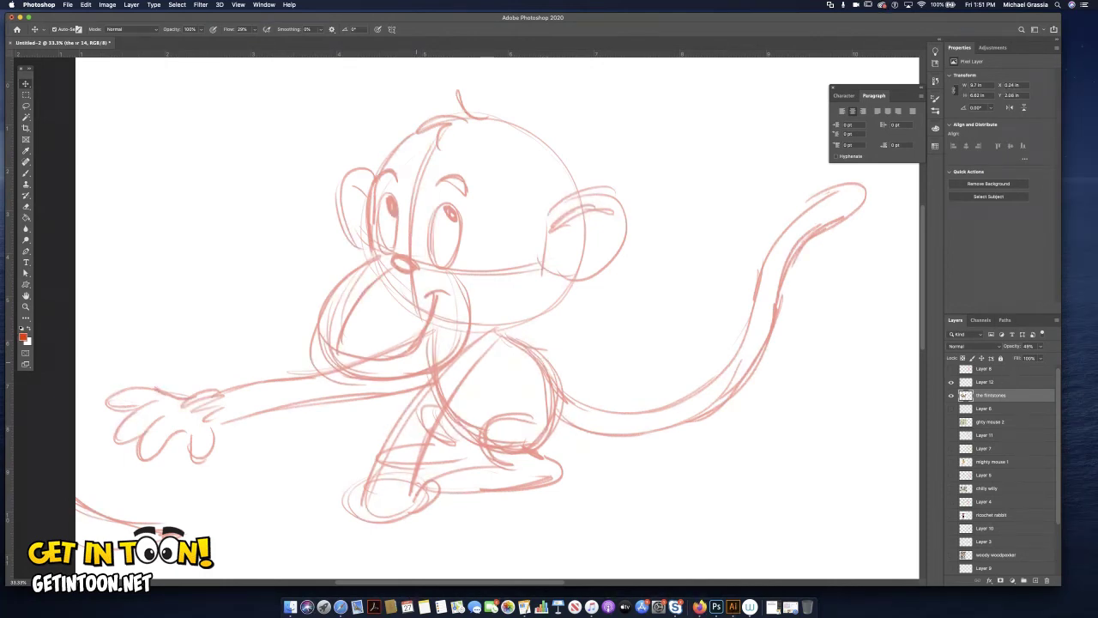
{"action": "mouse_move", "coordinate": [401, 142]}
{"action": "left_mouse_down"}
{"action": "mouse_move", "coordinate": [369, 188]}
{"action": "mouse_move", "coordinate": [370, 259]}
{"action": "left_mouse_up"}
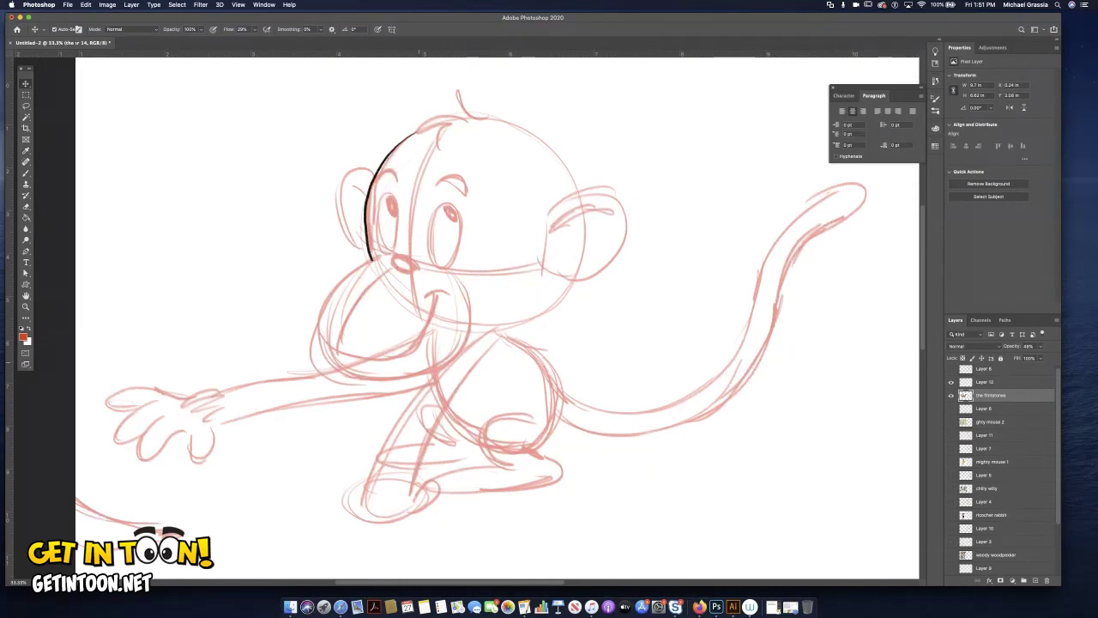
{"action": "key", "text": "super+z"}
{"action": "left_click", "coordinate": [320, 29]}
{"action": "left_click_drag", "start_coordinate": [317, 40], "coordinate": [331, 39]}
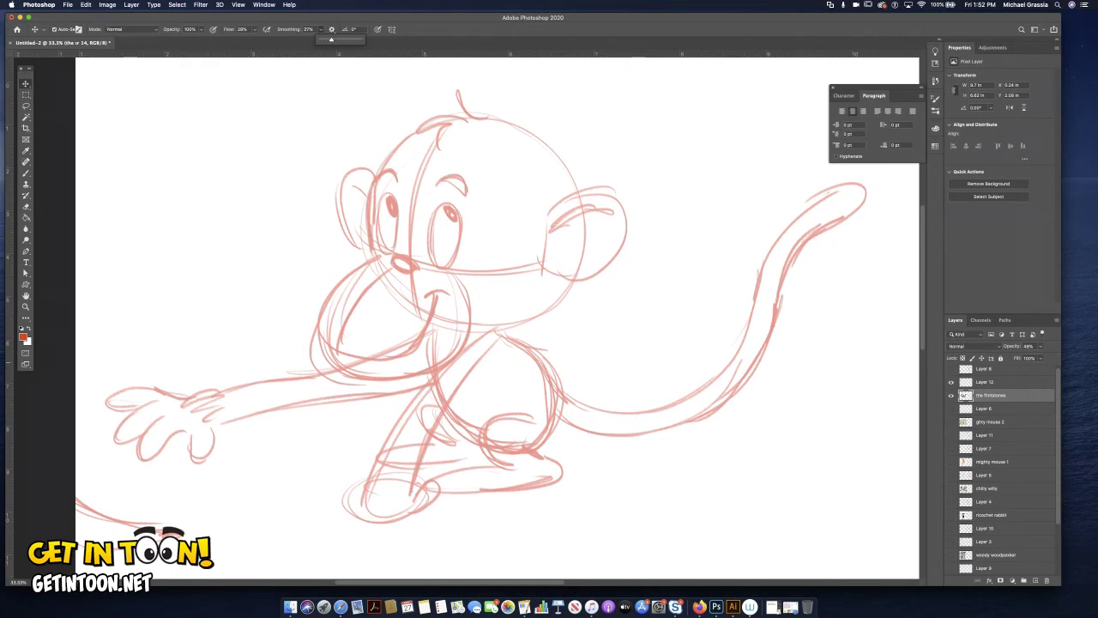
- Ink the face's front edge, the far ear, both eyebrows and the hair tufts in black over the sketch
{"action": "mouse_move", "coordinate": [416, 133]}
{"action": "left_mouse_down"}
{"action": "mouse_move", "coordinate": [374, 177]}
{"action": "mouse_move", "coordinate": [367, 250]}
{"action": "left_mouse_up"}
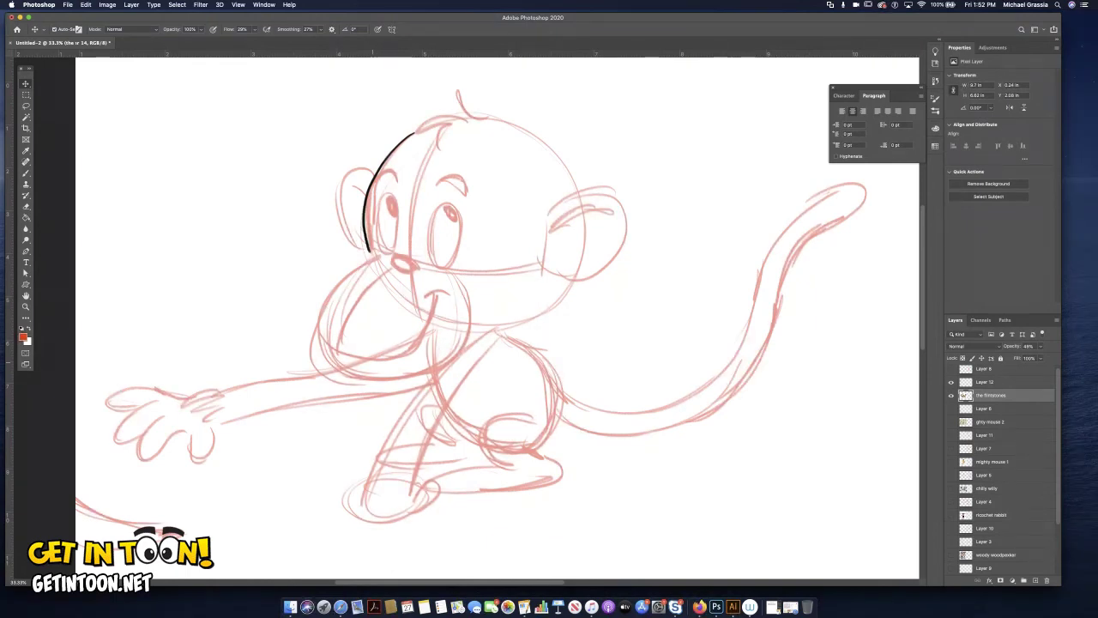
{"action": "mouse_move", "coordinate": [371, 169]}
{"action": "left_mouse_down"}
{"action": "mouse_move", "coordinate": [350, 167]}
{"action": "mouse_move", "coordinate": [337, 213]}
{"action": "mouse_move", "coordinate": [367, 255]}
{"action": "left_mouse_up"}
{"action": "left_click_drag", "start_coordinate": [347, 184], "coordinate": [361, 195]}
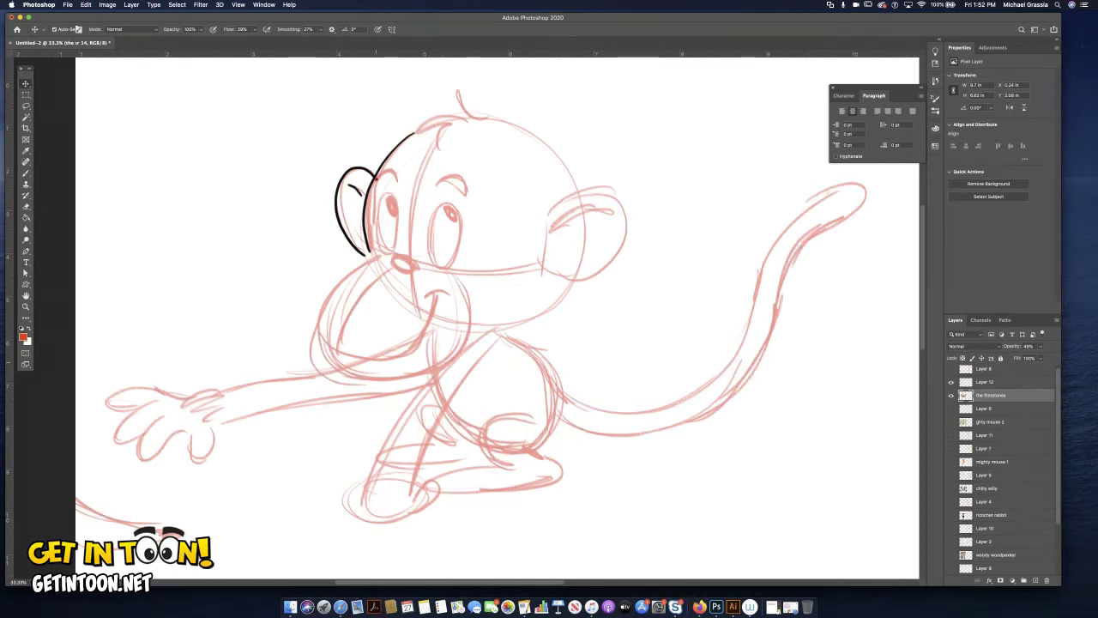
{"action": "mouse_move", "coordinate": [375, 178]}
{"action": "left_mouse_down"}
{"action": "mouse_move", "coordinate": [455, 176]}
{"action": "mouse_move", "coordinate": [466, 194]}
{"action": "left_mouse_up"}
{"action": "mouse_move", "coordinate": [488, 117]}
{"action": "left_mouse_down"}
{"action": "mouse_move", "coordinate": [459, 92]}
{"action": "mouse_move", "coordinate": [463, 109]}
{"action": "mouse_move", "coordinate": [417, 134]}
{"action": "mouse_move", "coordinate": [446, 121]}
{"action": "left_mouse_up"}
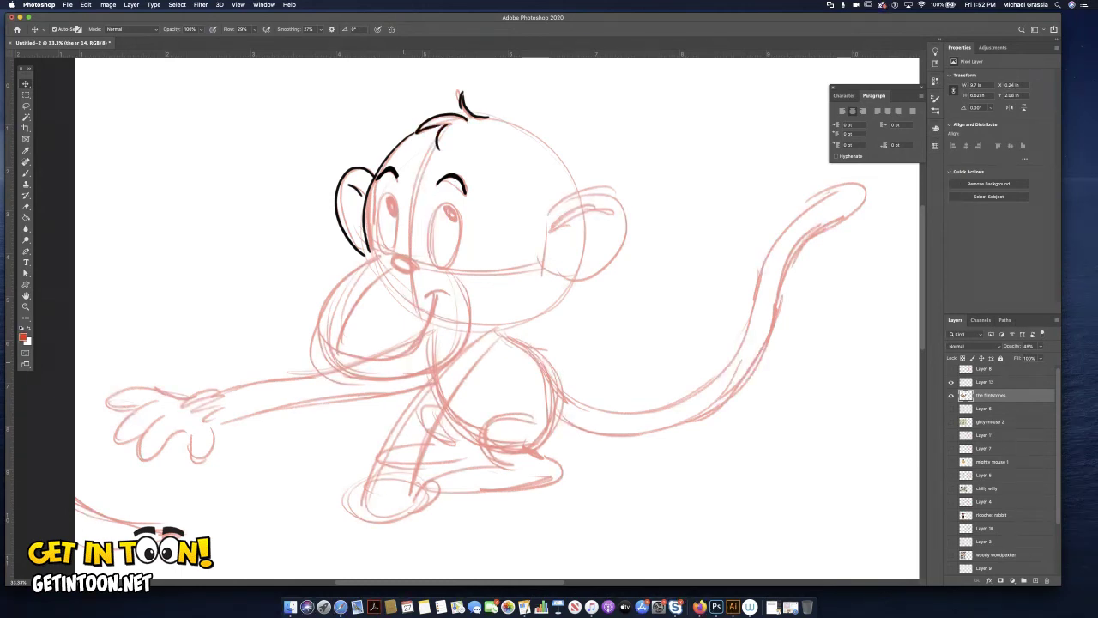
- Ink the monkey's small oval nose and the outlines of both tall oval eyes
{"action": "left_click_drag", "start_coordinate": [391, 258], "coordinate": [413, 263]}
{"action": "left_click_drag", "start_coordinate": [394, 191], "coordinate": [392, 252]}
{"action": "left_click_drag", "start_coordinate": [386, 190], "coordinate": [379, 245]}
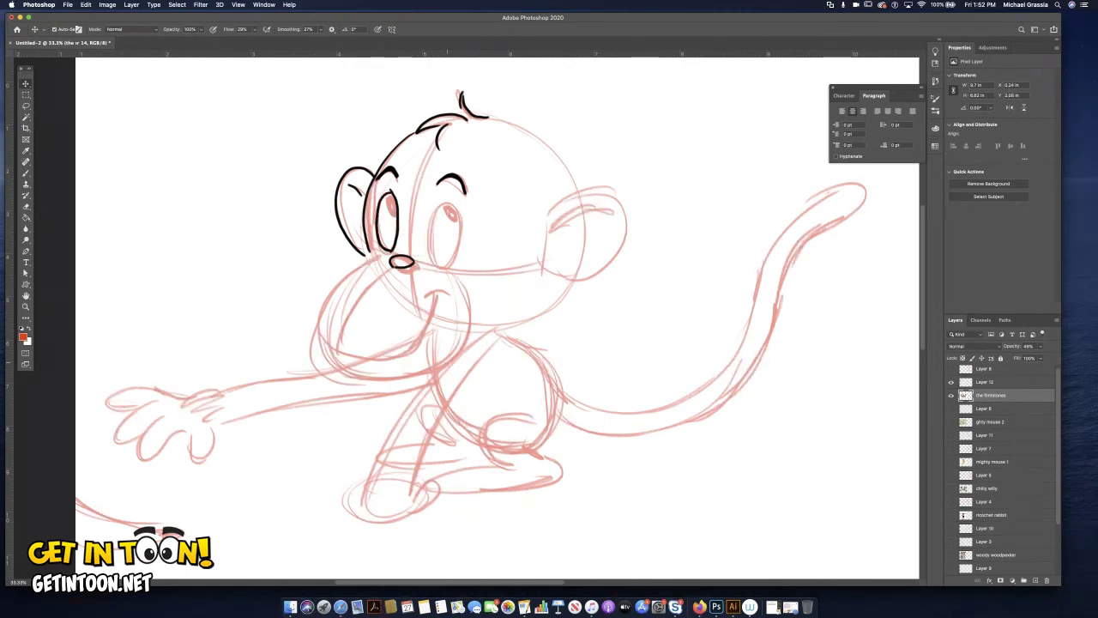
{"action": "left_click_drag", "start_coordinate": [448, 200], "coordinate": [458, 253]}
{"action": "mouse_move", "coordinate": [446, 201]}
{"action": "left_mouse_down"}
{"action": "mouse_move", "coordinate": [429, 249]}
{"action": "mouse_move", "coordinate": [438, 267]}
{"action": "left_mouse_up"}
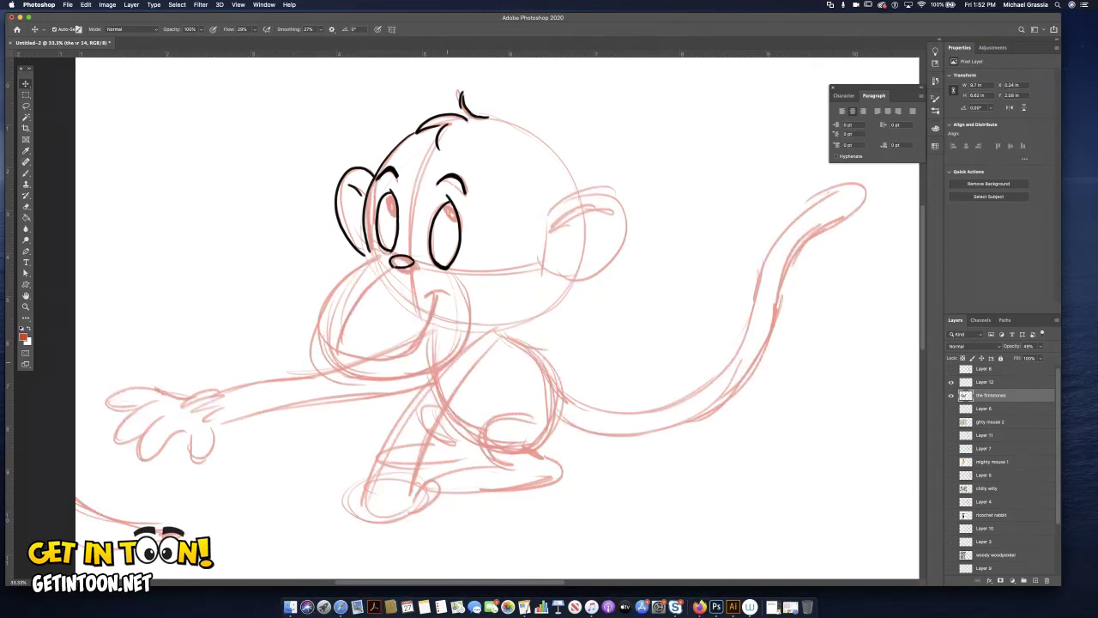
- Draw the pupils in the upper inner part of both eyes and fill them solid black
{"action": "left_click_drag", "start_coordinate": [448, 203], "coordinate": [454, 222]}
{"action": "left_click_drag", "start_coordinate": [446, 213], "coordinate": [460, 227]}
{"action": "left_click_drag", "start_coordinate": [387, 196], "coordinate": [389, 218]}
{"action": "left_click_drag", "start_coordinate": [389, 200], "coordinate": [393, 221]}
{"action": "left_click_drag", "start_coordinate": [391, 206], "coordinate": [390, 219]}
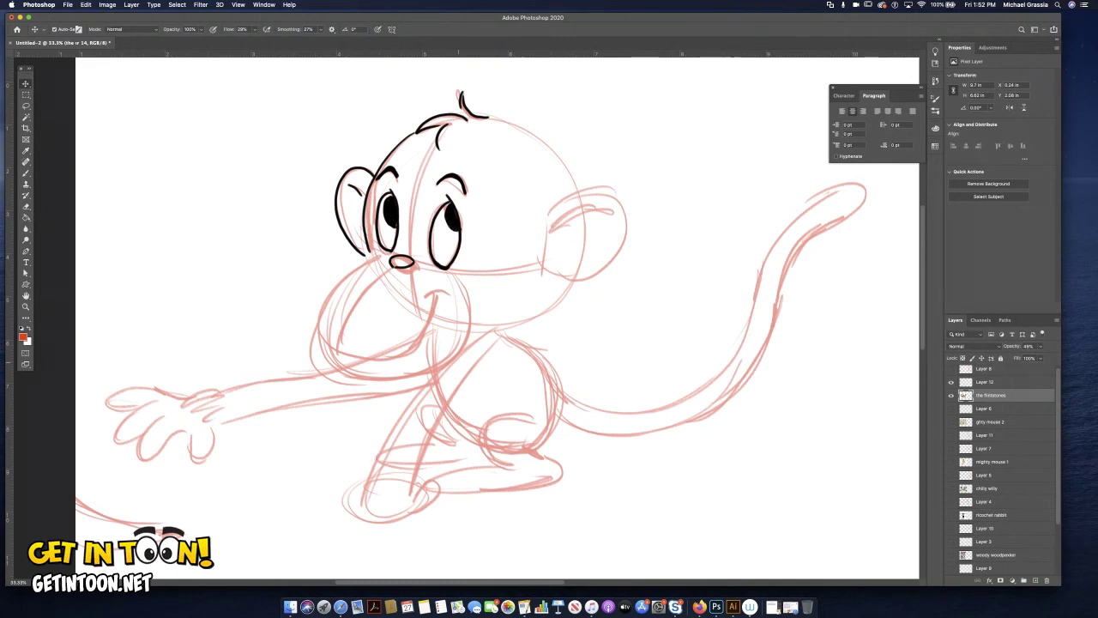
- Ink the smiling mouth, the rounded muzzle outline and the jaw line running back toward the near ear
{"action": "mouse_move", "coordinate": [388, 268]}
{"action": "left_mouse_down"}
{"action": "mouse_move", "coordinate": [338, 345]}
{"action": "mouse_move", "coordinate": [325, 329]}
{"action": "mouse_move", "coordinate": [337, 344]}
{"action": "mouse_move", "coordinate": [327, 346]}
{"action": "mouse_move", "coordinate": [389, 357]}
{"action": "mouse_move", "coordinate": [417, 343]}
{"action": "mouse_move", "coordinate": [447, 290]}
{"action": "left_mouse_up"}
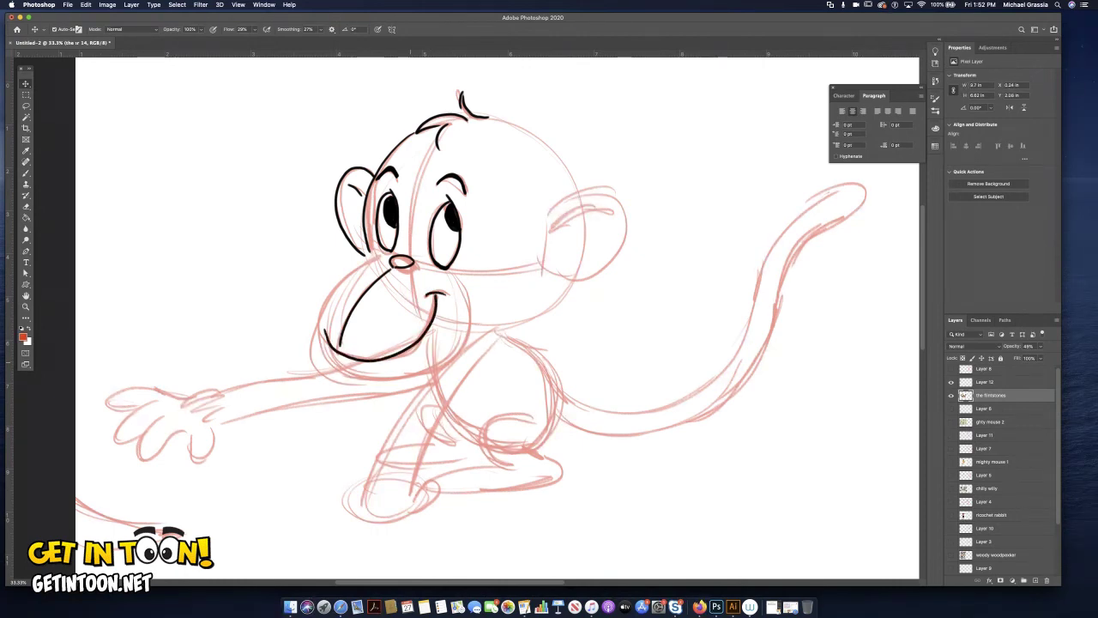
{"action": "mouse_move", "coordinate": [380, 259]}
{"action": "left_mouse_down"}
{"action": "mouse_move", "coordinate": [347, 272]}
{"action": "mouse_move", "coordinate": [314, 326]}
{"action": "mouse_move", "coordinate": [322, 363]}
{"action": "mouse_move", "coordinate": [351, 379]}
{"action": "mouse_move", "coordinate": [391, 383]}
{"action": "mouse_move", "coordinate": [464, 345]}
{"action": "mouse_move", "coordinate": [471, 317]}
{"action": "mouse_move", "coordinate": [450, 280]}
{"action": "left_mouse_up"}
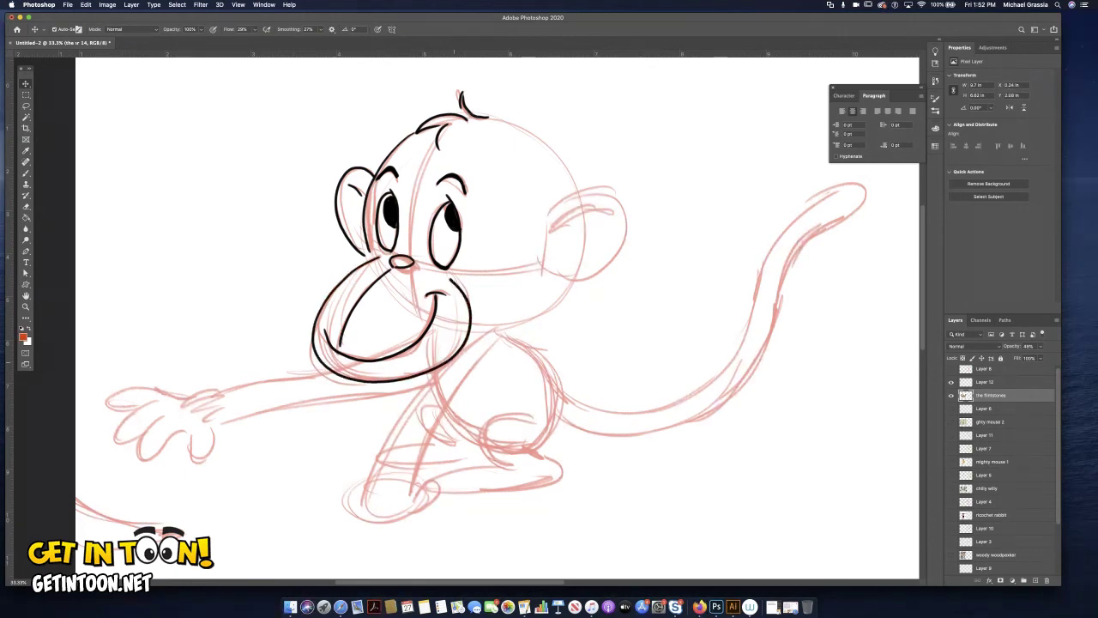
{"action": "mouse_move", "coordinate": [571, 276]}
{"action": "left_mouse_down"}
{"action": "mouse_move", "coordinate": [538, 313]}
{"action": "mouse_move", "coordinate": [471, 333]}
{"action": "left_mouse_up"}
- Ink the near ear with its inner contour and complete the curve of the head from the tuft to the ear
{"action": "left_click_drag", "start_coordinate": [558, 273], "coordinate": [591, 273]}
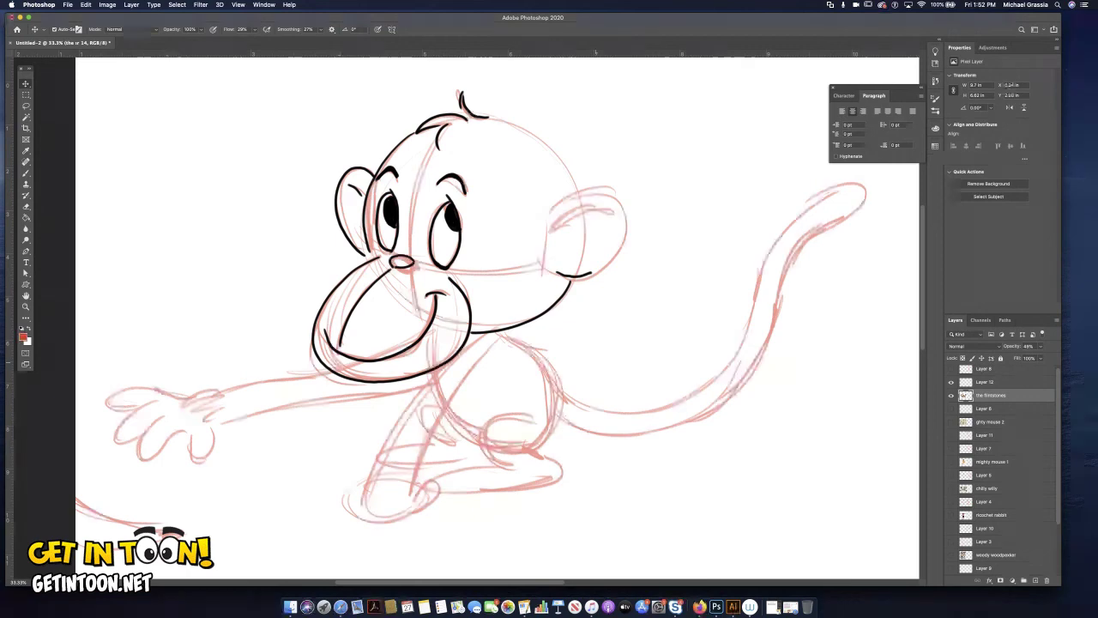
{"action": "key", "text": "super+z"}
{"action": "mouse_move", "coordinate": [549, 213]}
{"action": "left_mouse_down"}
{"action": "mouse_move", "coordinate": [586, 187]}
{"action": "mouse_move", "coordinate": [622, 184]}
{"action": "mouse_move", "coordinate": [630, 236]}
{"action": "mouse_move", "coordinate": [575, 279]}
{"action": "mouse_move", "coordinate": [555, 273]}
{"action": "left_mouse_up"}
{"action": "mouse_move", "coordinate": [611, 206]}
{"action": "left_mouse_down"}
{"action": "mouse_move", "coordinate": [580, 211]}
{"action": "mouse_move", "coordinate": [554, 238]}
{"action": "mouse_move", "coordinate": [568, 238]}
{"action": "left_mouse_up"}
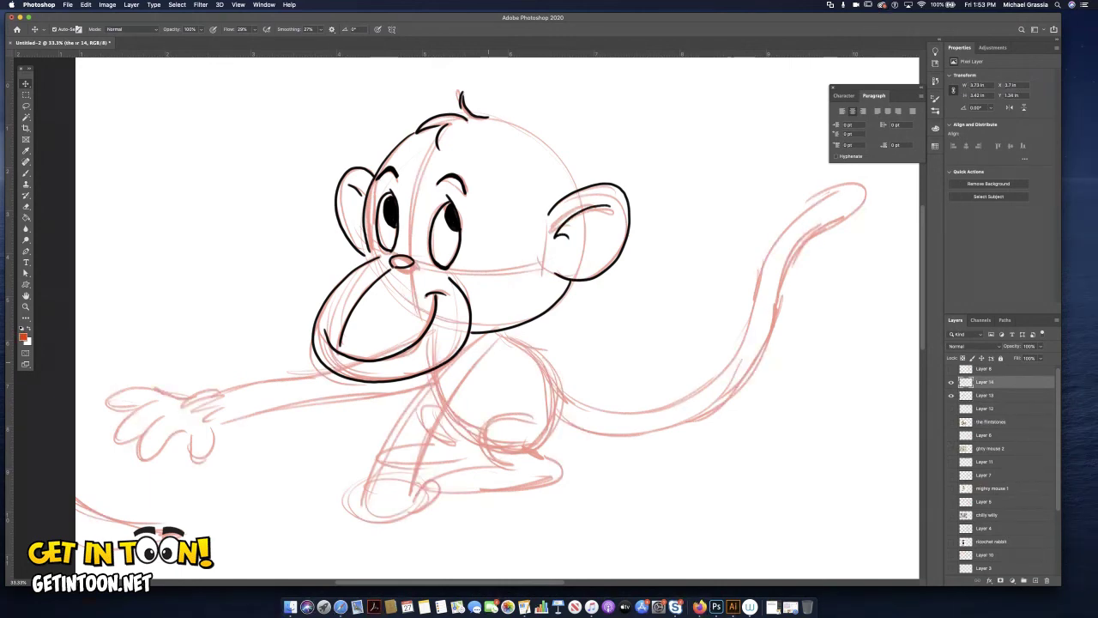
{"action": "mouse_move", "coordinate": [489, 117]}
{"action": "left_mouse_down"}
{"action": "mouse_move", "coordinate": [542, 142]}
{"action": "mouse_move", "coordinate": [574, 183]}
{"action": "left_mouse_up"}
- Ink the near arm planted on the ground, with a jagged fur edge at the wrist and a curled hand
{"action": "mouse_move", "coordinate": [503, 341]}
{"action": "left_mouse_down"}
{"action": "mouse_move", "coordinate": [499, 333]}
{"action": "mouse_move", "coordinate": [460, 357]}
{"action": "mouse_move", "coordinate": [405, 414]}
{"action": "mouse_move", "coordinate": [364, 487]}
{"action": "left_mouse_up"}
{"action": "mouse_move", "coordinate": [494, 344]}
{"action": "left_mouse_down"}
{"action": "mouse_move", "coordinate": [413, 488]}
{"action": "mouse_move", "coordinate": [362, 491]}
{"action": "mouse_move", "coordinate": [412, 502]}
{"action": "left_mouse_up"}
{"action": "mouse_move", "coordinate": [411, 503]}
{"action": "left_mouse_down"}
{"action": "mouse_move", "coordinate": [417, 487]}
{"action": "mouse_move", "coordinate": [365, 515]}
{"action": "mouse_move", "coordinate": [441, 498]}
{"action": "mouse_move", "coordinate": [427, 477]}
{"action": "left_mouse_up"}
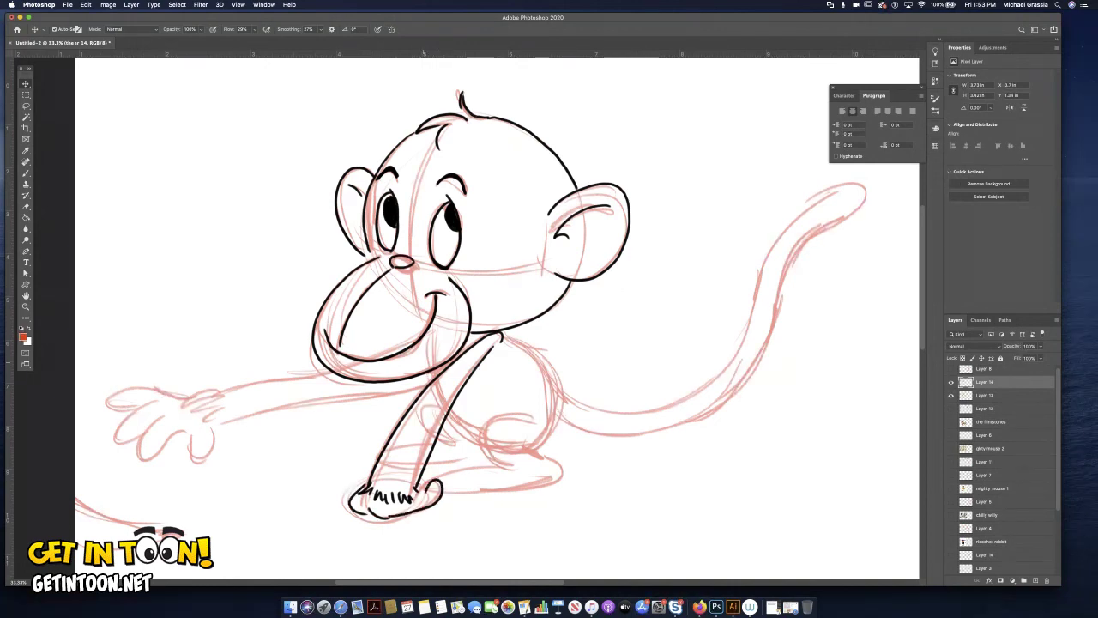
- Ink the bent hind leg and both toed feet, along with the curve of the back and rump
{"action": "mouse_move", "coordinate": [532, 419]}
{"action": "left_mouse_down"}
{"action": "mouse_move", "coordinate": [491, 412]}
{"action": "mouse_move", "coordinate": [494, 455]}
{"action": "mouse_move", "coordinate": [513, 467]}
{"action": "mouse_move", "coordinate": [444, 472]}
{"action": "mouse_move", "coordinate": [468, 492]}
{"action": "mouse_move", "coordinate": [528, 488]}
{"action": "mouse_move", "coordinate": [562, 471]}
{"action": "mouse_move", "coordinate": [525, 441]}
{"action": "mouse_move", "coordinate": [451, 486]}
{"action": "mouse_move", "coordinate": [441, 473]}
{"action": "left_mouse_up"}
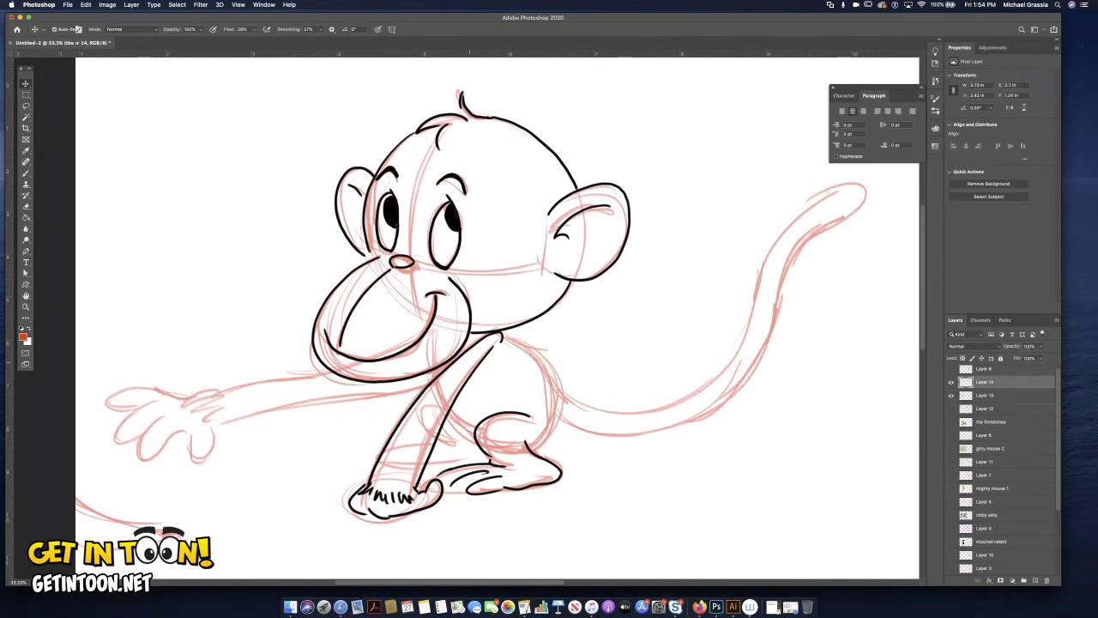
{"action": "left_click_drag", "start_coordinate": [504, 338], "coordinate": [564, 391]}
{"action": "left_click_drag", "start_coordinate": [546, 446], "coordinate": [559, 420]}
{"action": "left_click_drag", "start_coordinate": [482, 452], "coordinate": [434, 459]}
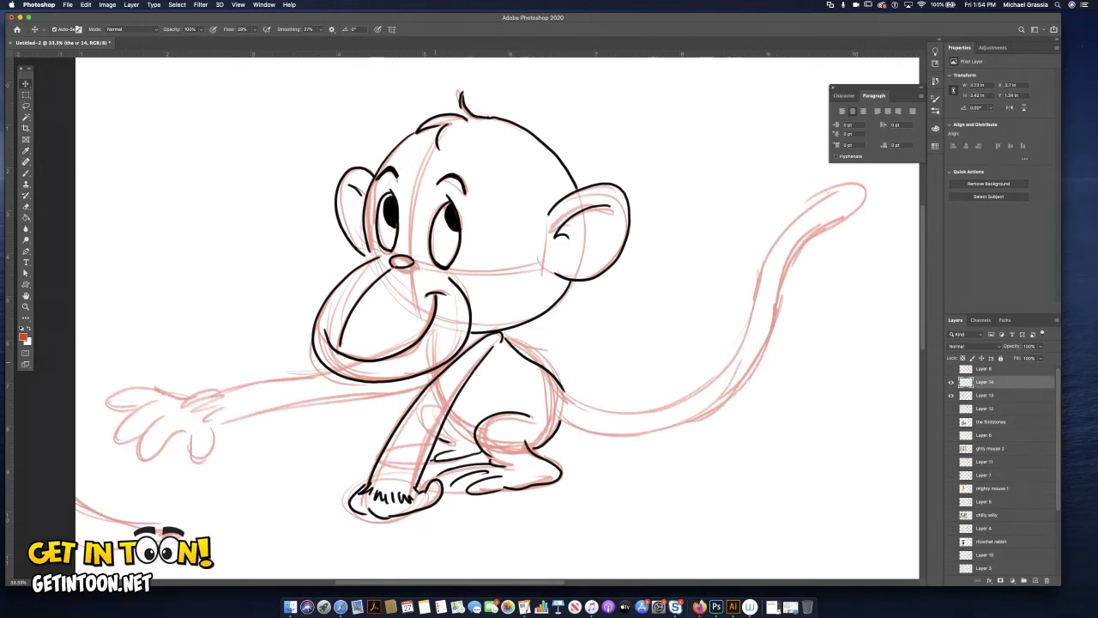
- Ink the upper and lower edges of the outstretched far arm, with jagged fur strokes at the wrist
{"action": "left_click_drag", "start_coordinate": [329, 373], "coordinate": [177, 393]}
{"action": "left_click_drag", "start_coordinate": [179, 394], "coordinate": [198, 399]}
{"action": "left_click_drag", "start_coordinate": [204, 399], "coordinate": [189, 406]}
{"action": "mouse_move", "coordinate": [219, 405]}
{"action": "left_mouse_down"}
{"action": "mouse_move", "coordinate": [193, 412]}
{"action": "mouse_move", "coordinate": [199, 420]}
{"action": "left_mouse_up"}
{"action": "mouse_move", "coordinate": [223, 417]}
{"action": "left_mouse_down"}
{"action": "mouse_move", "coordinate": [201, 421]}
{"action": "mouse_move", "coordinate": [419, 392]}
{"action": "left_mouse_up"}
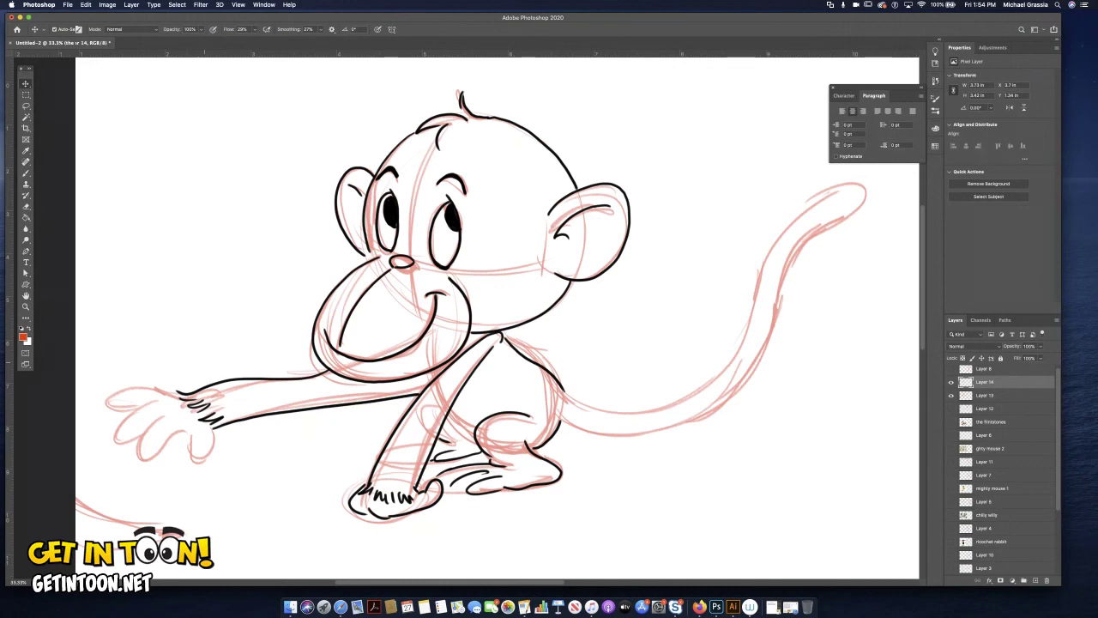
{"action": "mouse_move", "coordinate": [183, 154]}
{"action": "left_mouse_down"}
{"action": "mouse_move", "coordinate": [190, 255]}
{"action": "mouse_move", "coordinate": [226, 355]}
{"action": "left_mouse_up"}
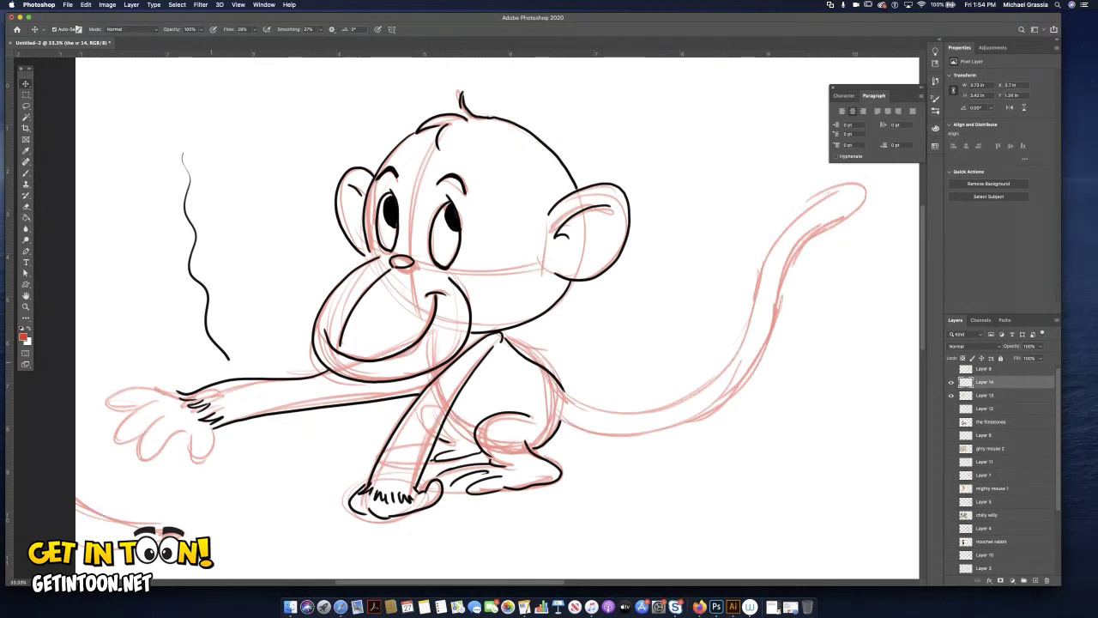
{"action": "left_click_drag", "start_coordinate": [210, 117], "coordinate": [260, 347]}
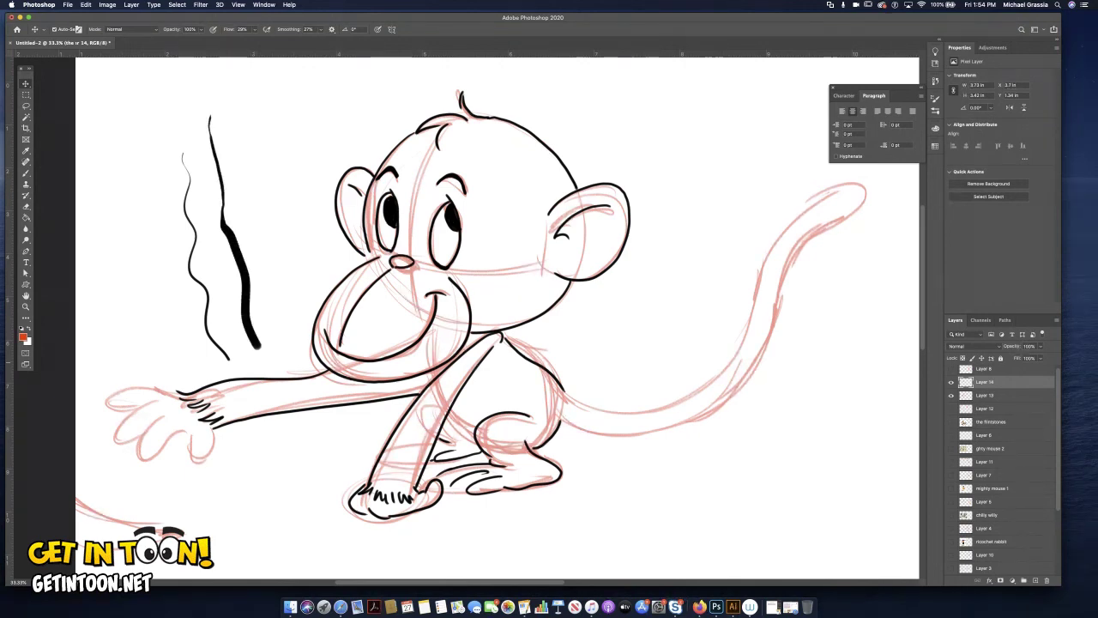
{"action": "key", "text": "super+z"}
{"action": "key", "text": "super+z"}
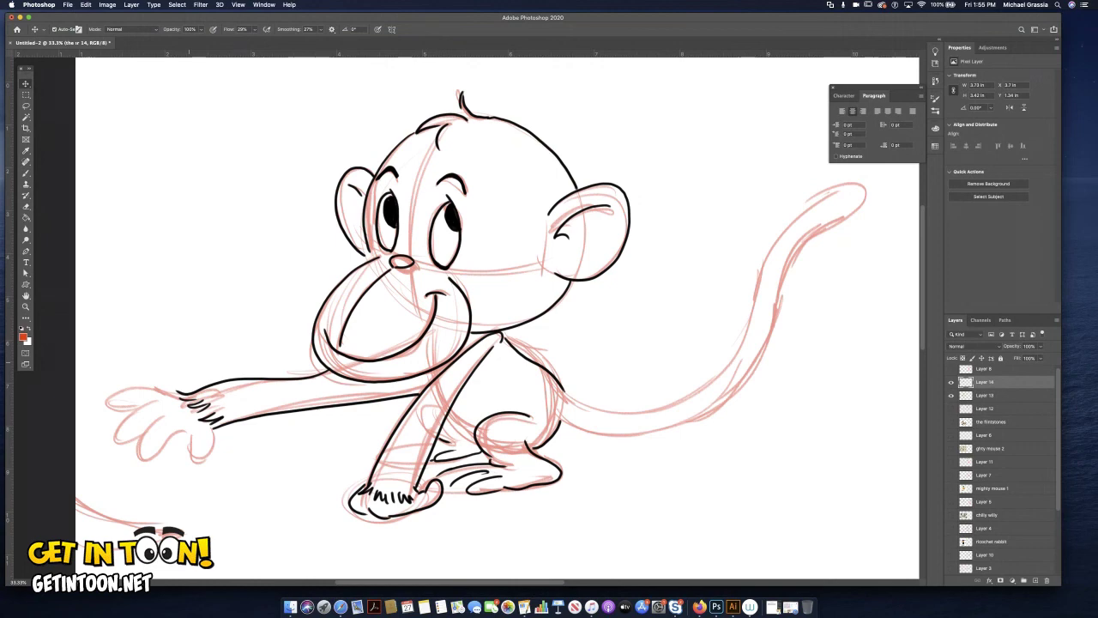
- Ink the outstretched hand's fingers and thumb and both edges of the long curved tail
{"action": "mouse_move", "coordinate": [188, 448]}
{"action": "left_mouse_down"}
{"action": "mouse_move", "coordinate": [194, 465]}
{"action": "mouse_move", "coordinate": [214, 433]}
{"action": "mouse_move", "coordinate": [153, 427]}
{"action": "mouse_move", "coordinate": [138, 456]}
{"action": "mouse_move", "coordinate": [191, 431]}
{"action": "mouse_move", "coordinate": [139, 409]}
{"action": "mouse_move", "coordinate": [120, 433]}
{"action": "mouse_move", "coordinate": [135, 444]}
{"action": "left_mouse_up"}
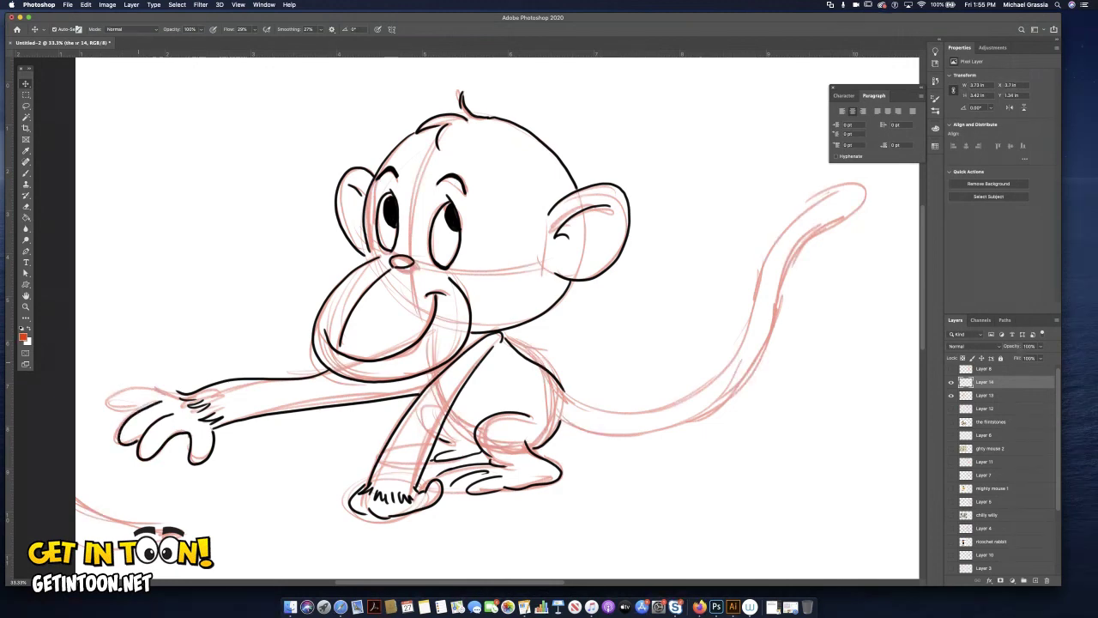
{"action": "mouse_move", "coordinate": [178, 396]}
{"action": "left_mouse_down"}
{"action": "mouse_move", "coordinate": [117, 389]}
{"action": "mouse_move", "coordinate": [115, 409]}
{"action": "mouse_move", "coordinate": [135, 410]}
{"action": "left_mouse_up"}
{"action": "mouse_move", "coordinate": [805, 242]}
{"action": "left_mouse_down"}
{"action": "mouse_move", "coordinate": [847, 219]}
{"action": "mouse_move", "coordinate": [862, 186]}
{"action": "mouse_move", "coordinate": [802, 216]}
{"action": "mouse_move", "coordinate": [770, 255]}
{"action": "mouse_move", "coordinate": [736, 354]}
{"action": "mouse_move", "coordinate": [701, 389]}
{"action": "mouse_move", "coordinate": [620, 412]}
{"action": "mouse_move", "coordinate": [568, 400]}
{"action": "mouse_move", "coordinate": [559, 381]}
{"action": "left_mouse_up"}
{"action": "left_click_drag", "start_coordinate": [561, 421], "coordinate": [584, 428]}
{"action": "key", "text": "super+z"}
{"action": "mouse_move", "coordinate": [793, 253]}
{"action": "left_mouse_down"}
{"action": "mouse_move", "coordinate": [759, 348]}
{"action": "mouse_move", "coordinate": [728, 389]}
{"action": "mouse_move", "coordinate": [666, 423]}
{"action": "mouse_move", "coordinate": [563, 422]}
{"action": "left_mouse_up"}
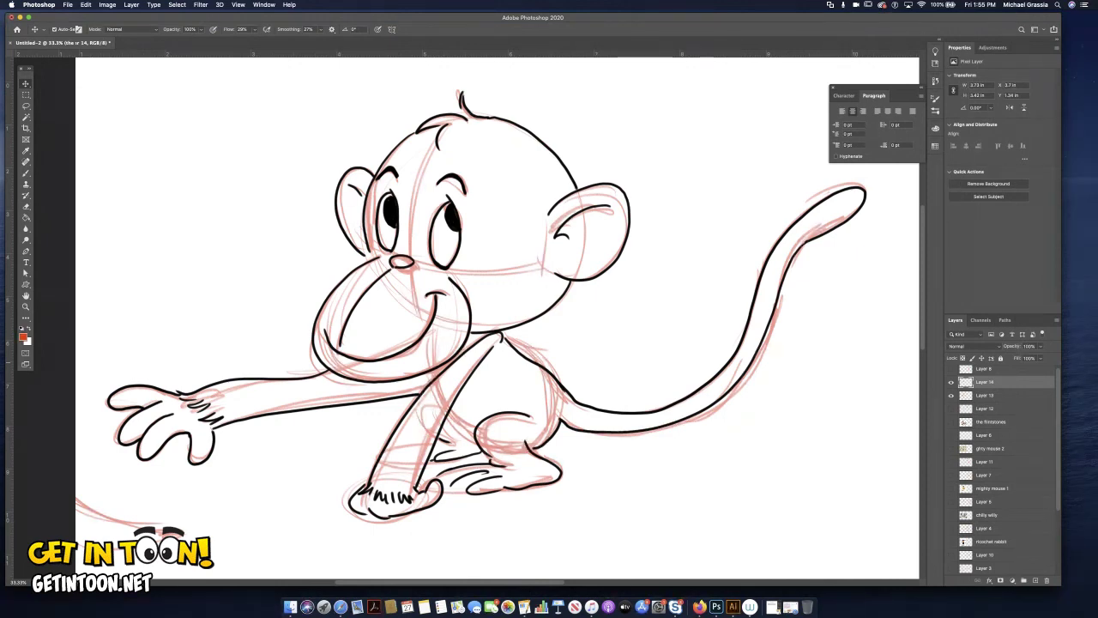
- Hide the red sketch layer, then add the belly line behind the near arm and short fur strokes in front of the near ear
{"action": "left_click", "coordinate": [951, 395]}
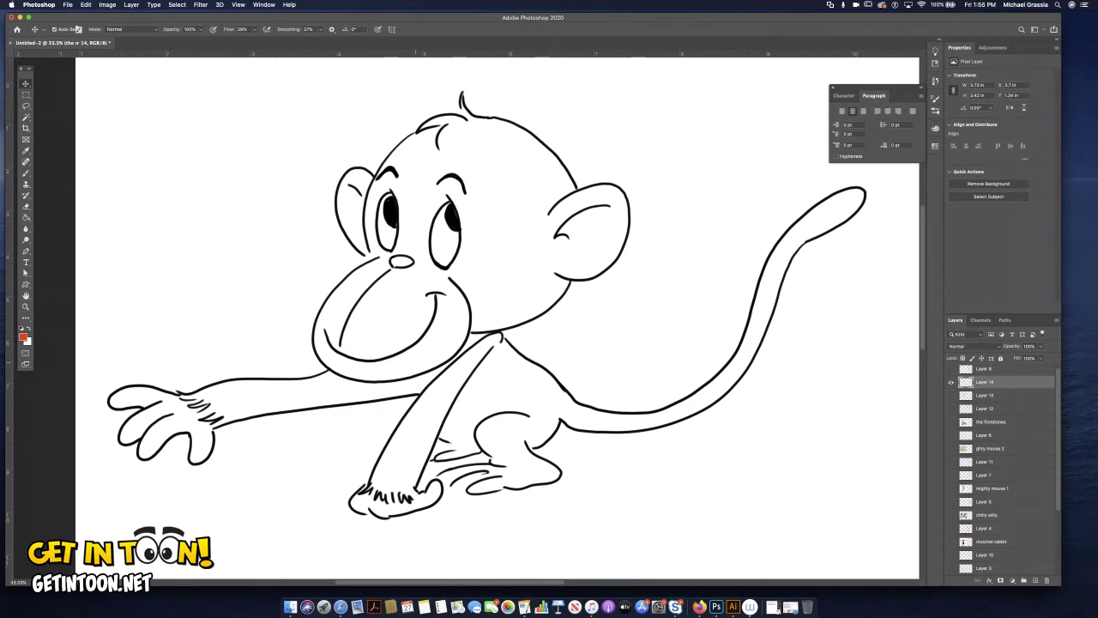
{"action": "left_click_drag", "start_coordinate": [446, 417], "coordinate": [468, 439]}
{"action": "left_click_drag", "start_coordinate": [543, 201], "coordinate": [555, 271]}
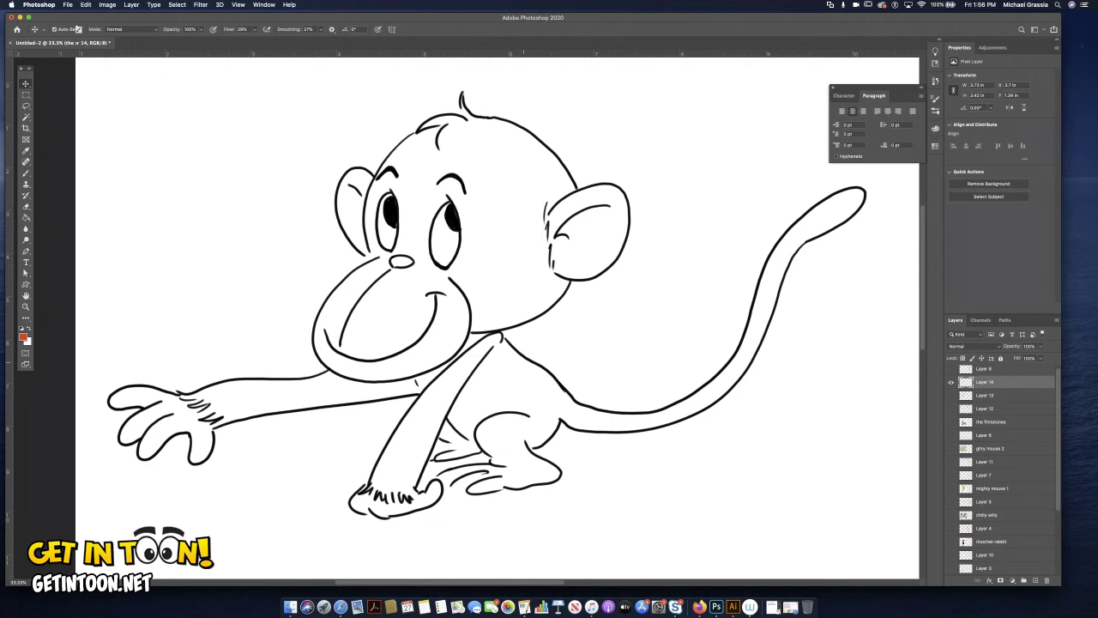